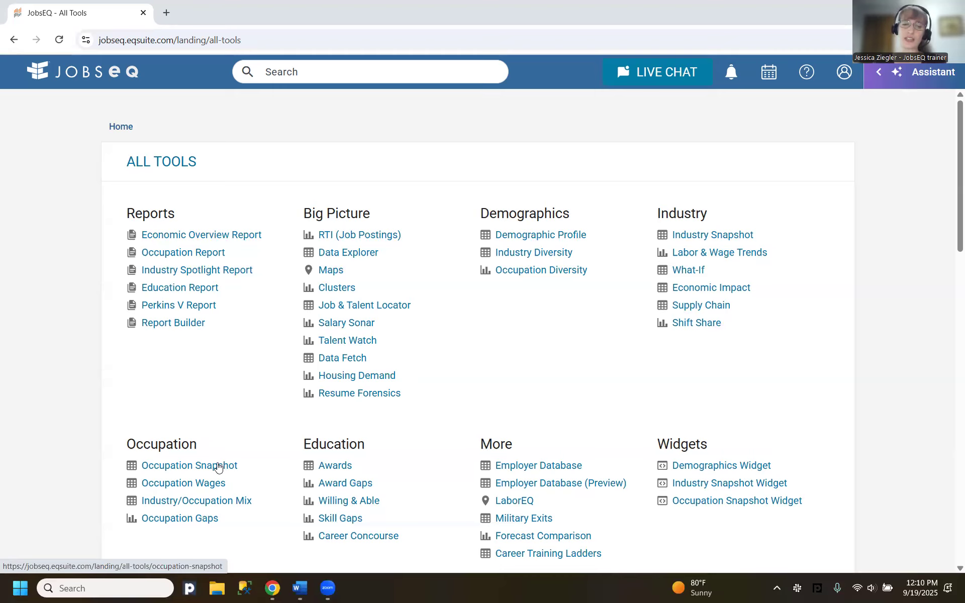
Open the Occupation Snapshot tool and collapse its settings pane, then bring the pane back and lock it open.
left_click(218, 467)
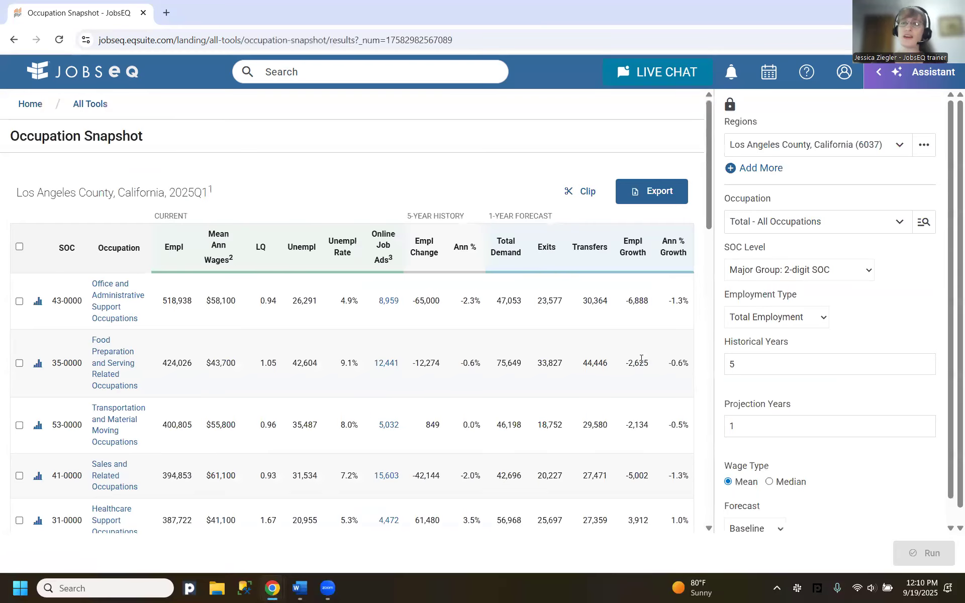
left_click(731, 105)
left_click(735, 108)
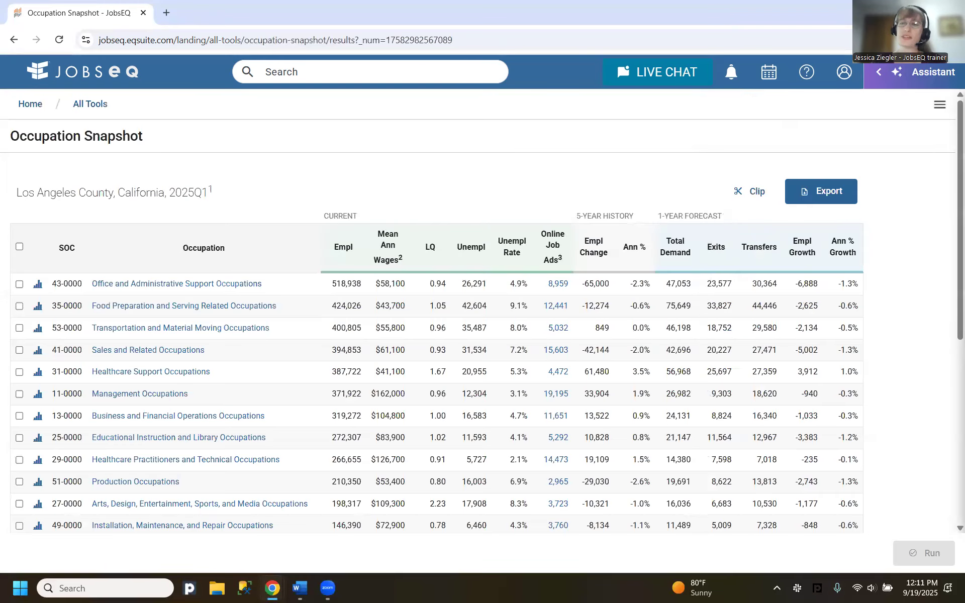
left_click(940, 107)
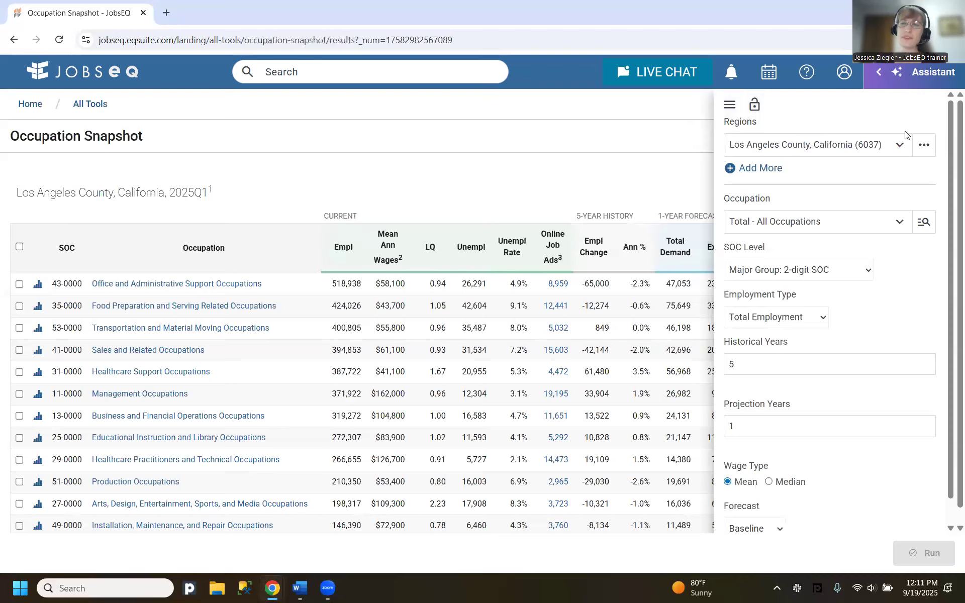
left_click(754, 107)
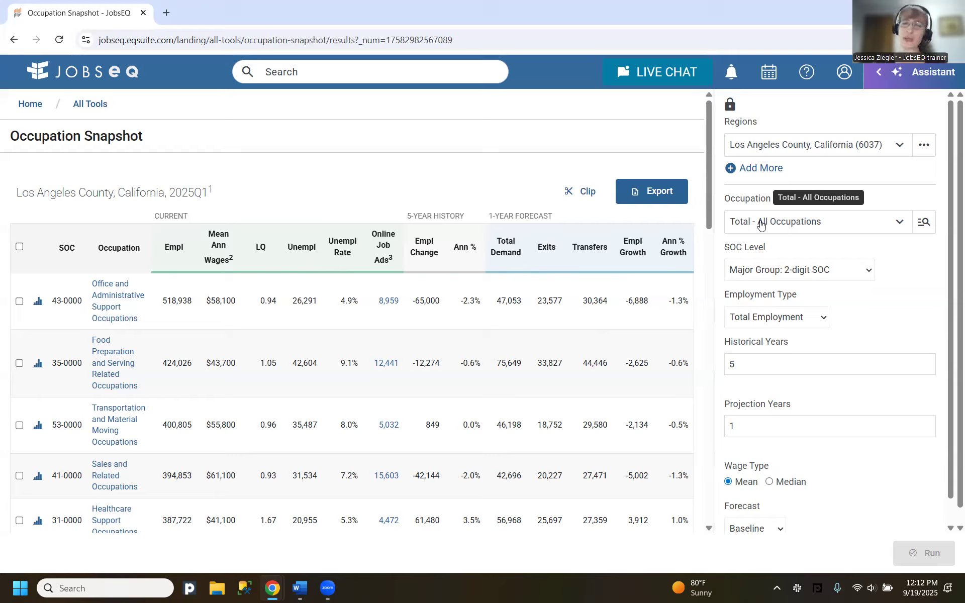
Search the occupations for "hospitality" and "food pre", and choose the 2-digit Food Preparation and Serving Related Occupations group (35-0000).
left_click(794, 230)
type("hospitality")
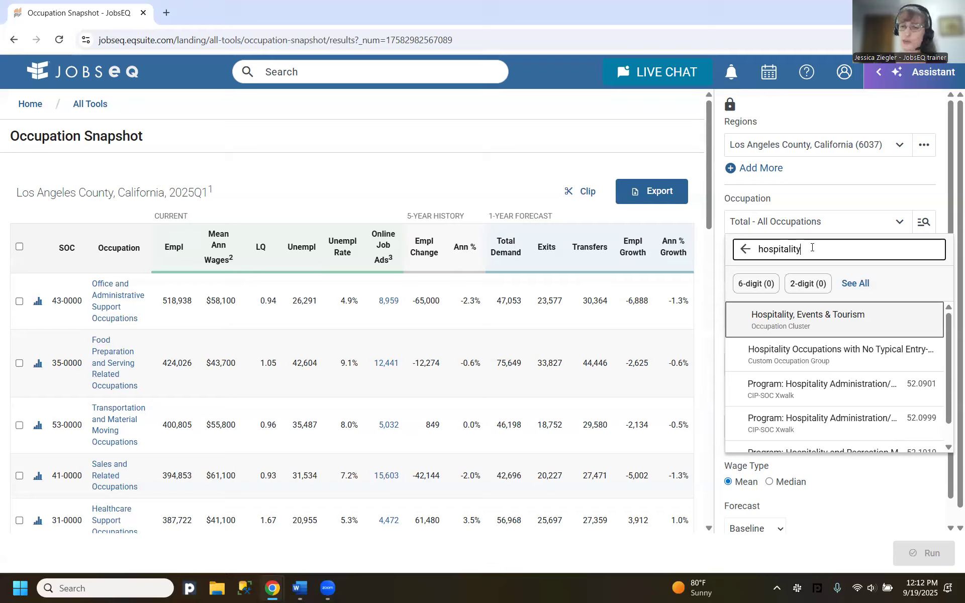
left_click_drag(811, 248, 726, 257)
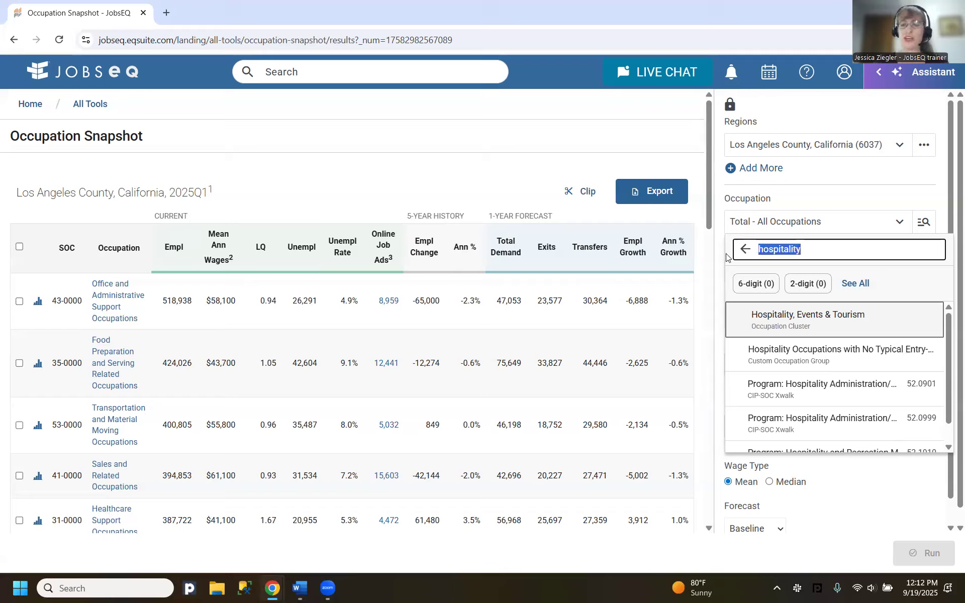
key("BackSpace")
type("food")
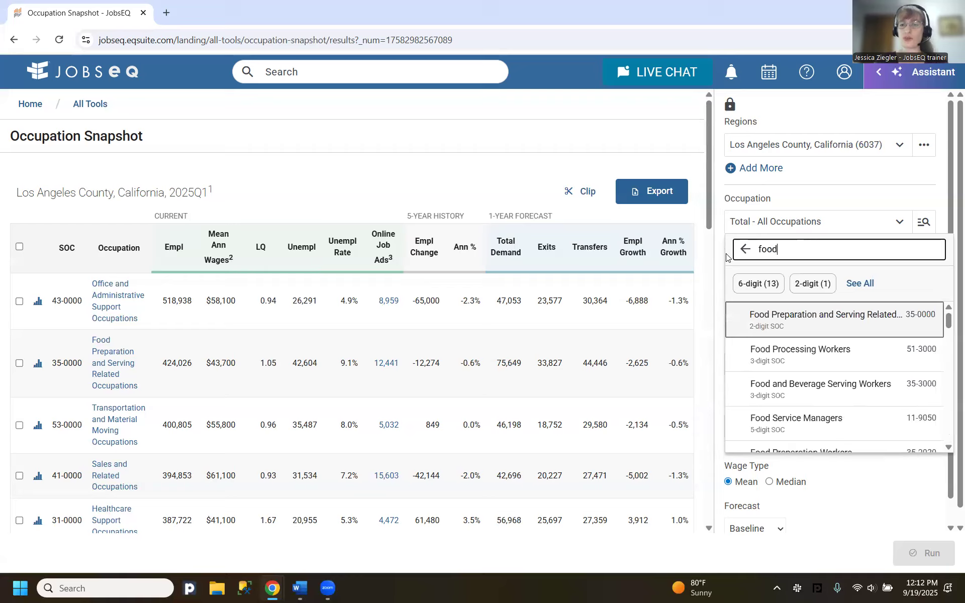
type(" pre")
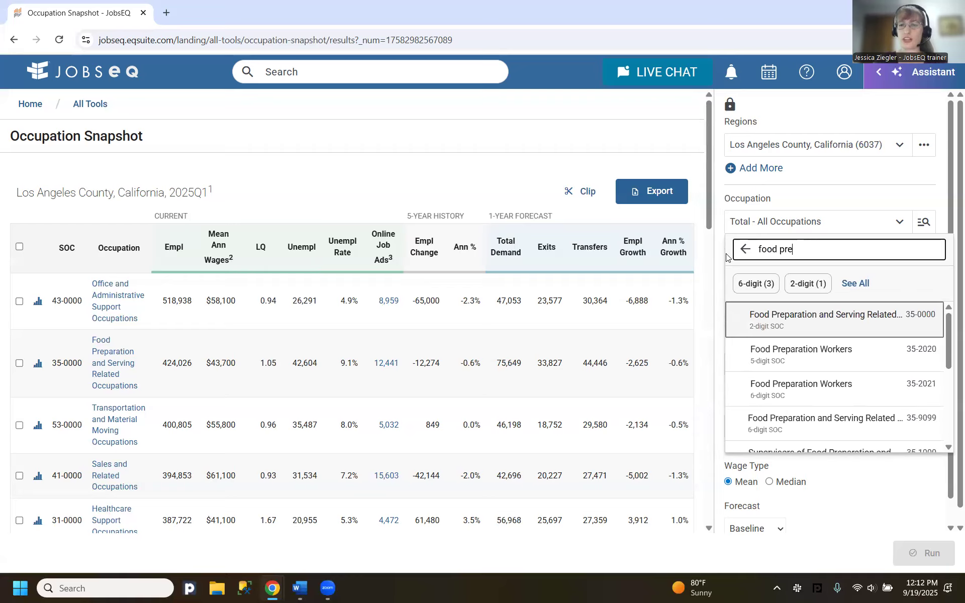
left_click(863, 322)
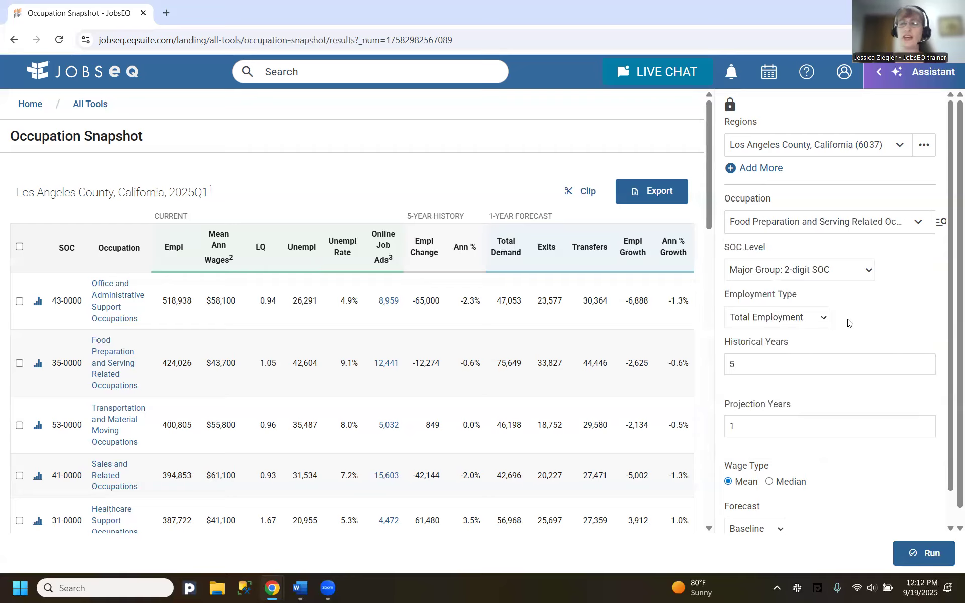
Set the occupation to the Hospitality, Events & Tourism occupation cluster.
left_click(839, 228)
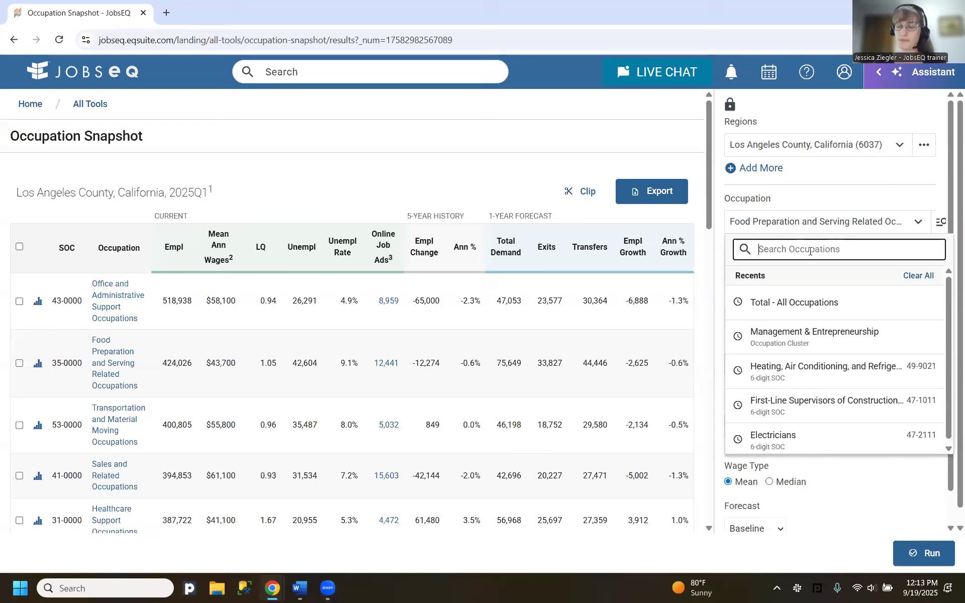
type("hospitality")
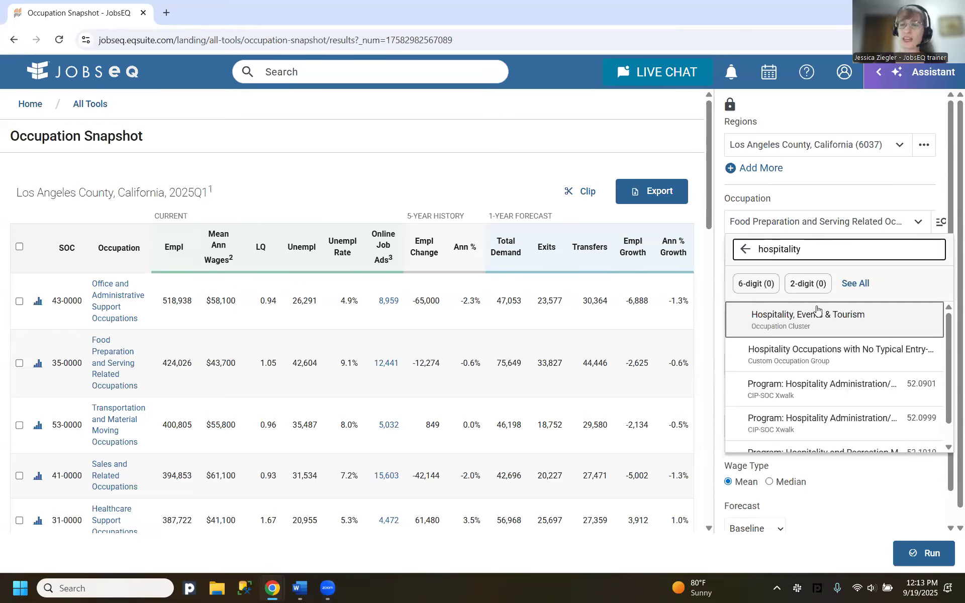
left_click(825, 324)
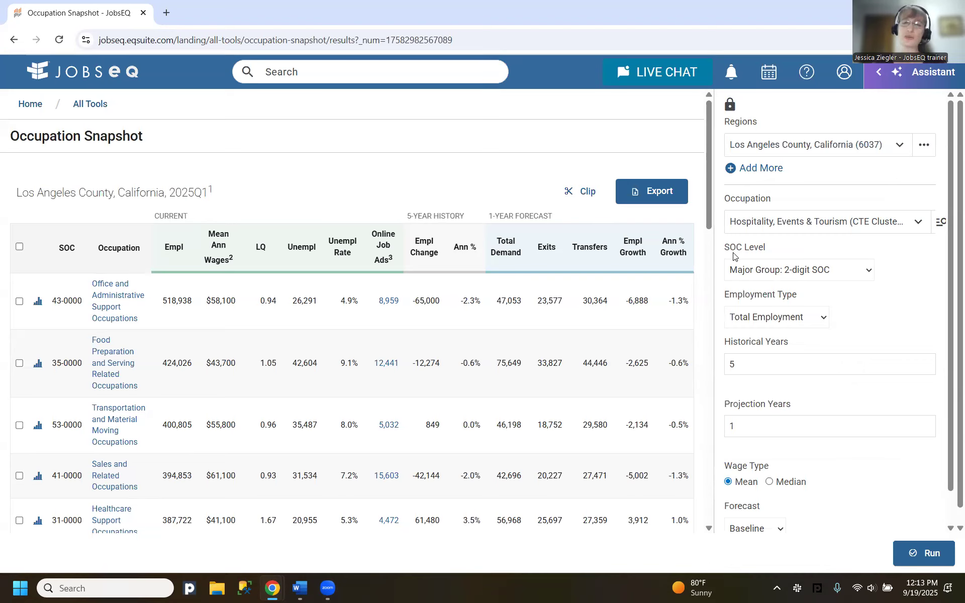
Set the SOC level to Detailed Occupation: 6-digit SOC and run the snapshot.
left_click(756, 270)
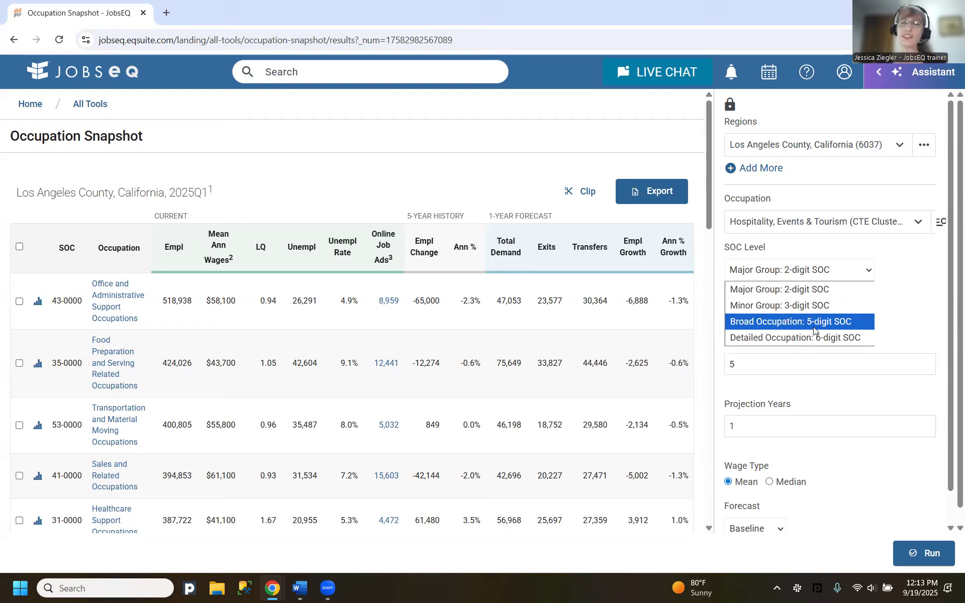
left_click(806, 296)
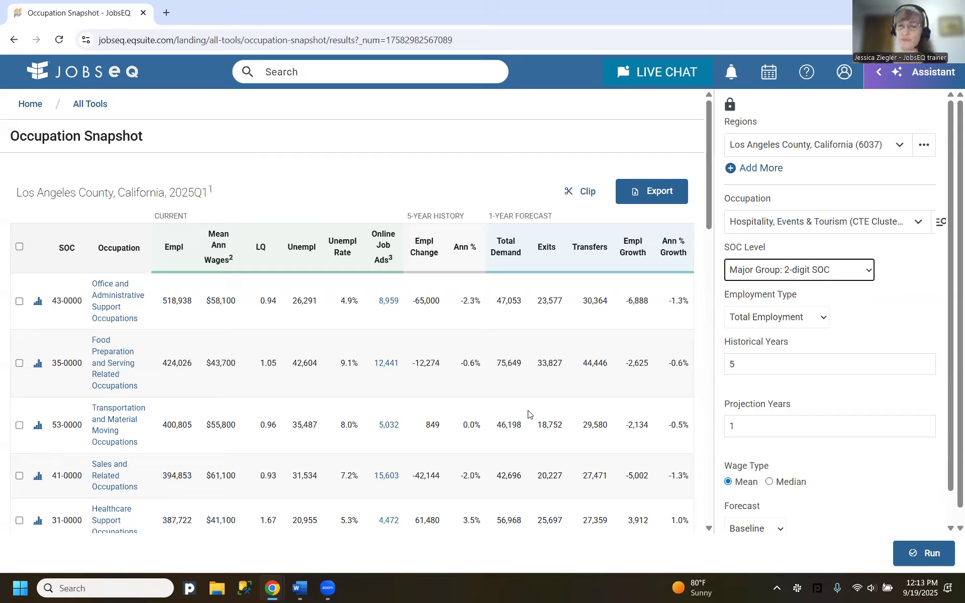
left_click(860, 277)
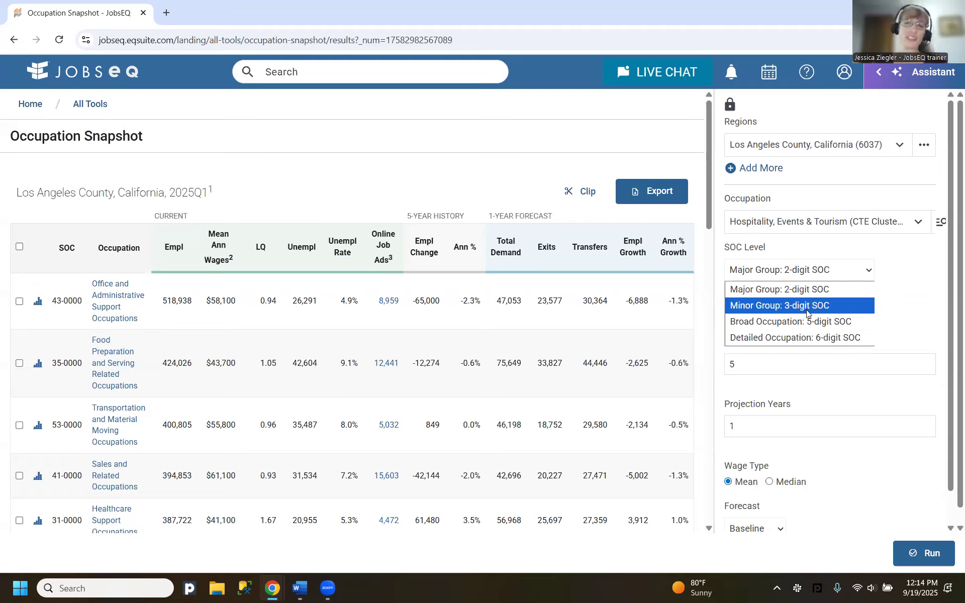
left_click(789, 339)
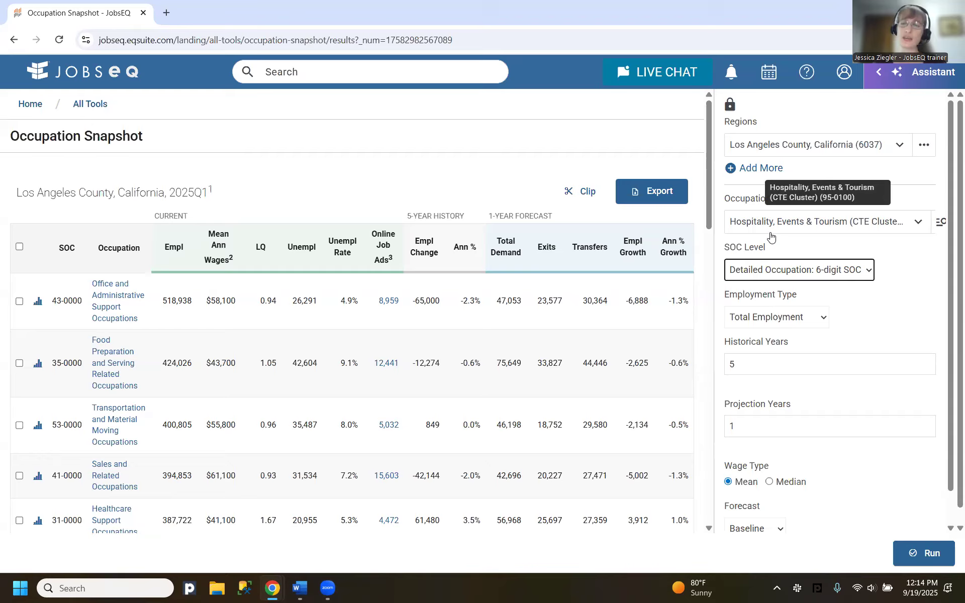
left_click(930, 557)
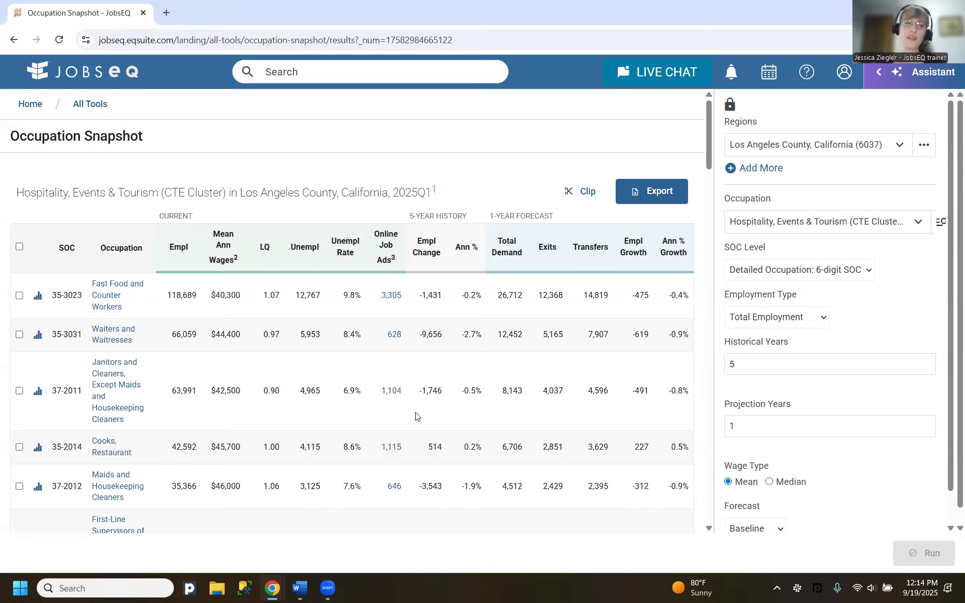
Review the Hospitality, Events & Tourism occupation table from its first rows down to the totals and source notes.
scroll(415, 416, "down", 1)
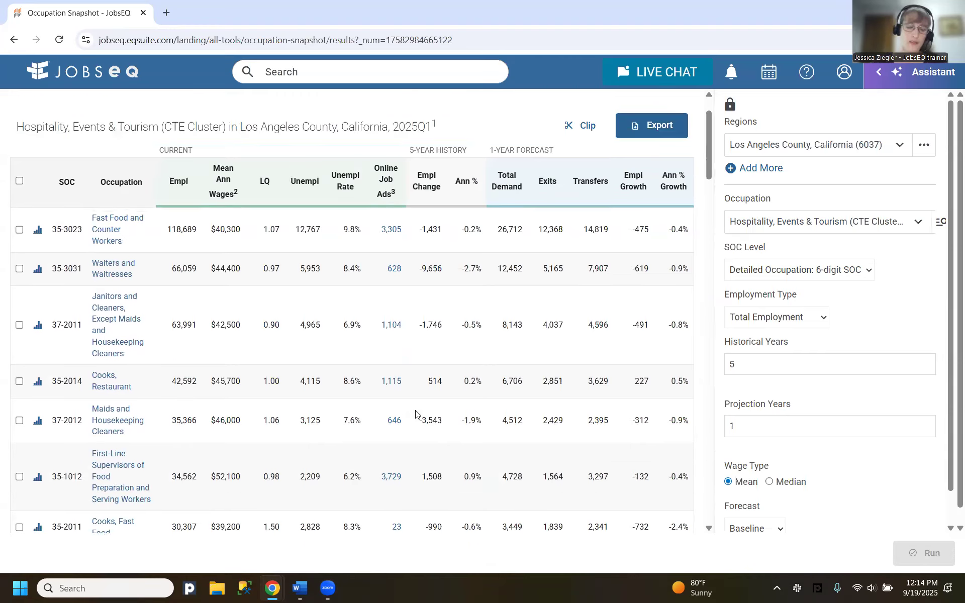
scroll(416, 416, "up", 1)
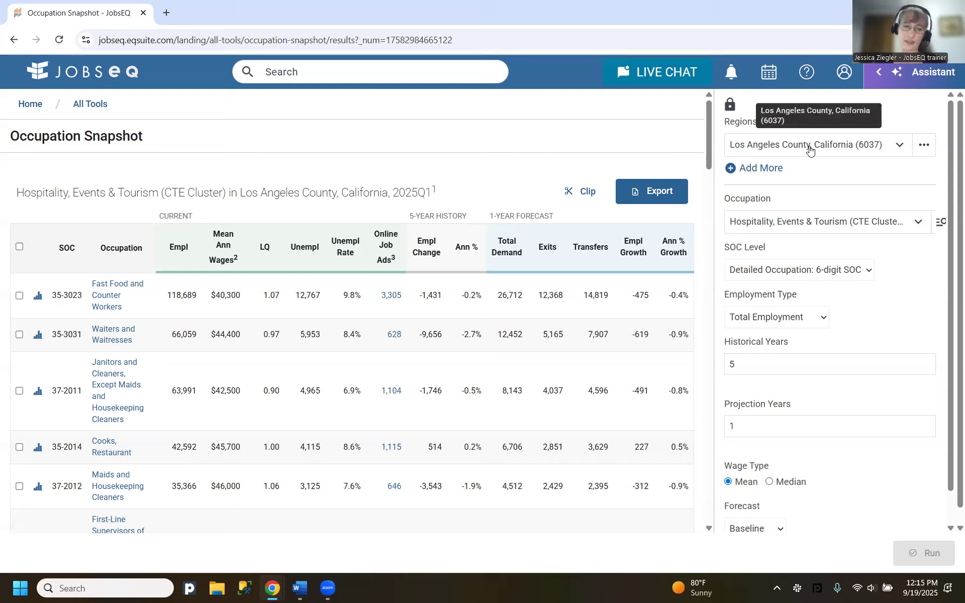
left_click_drag(709, 158, 698, 521)
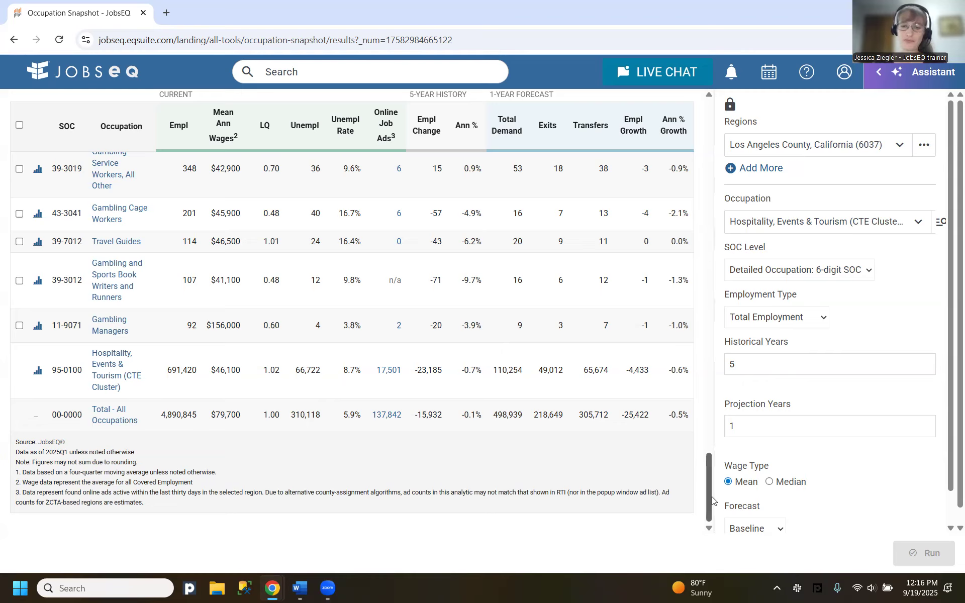
left_click_drag(711, 498, 704, 135)
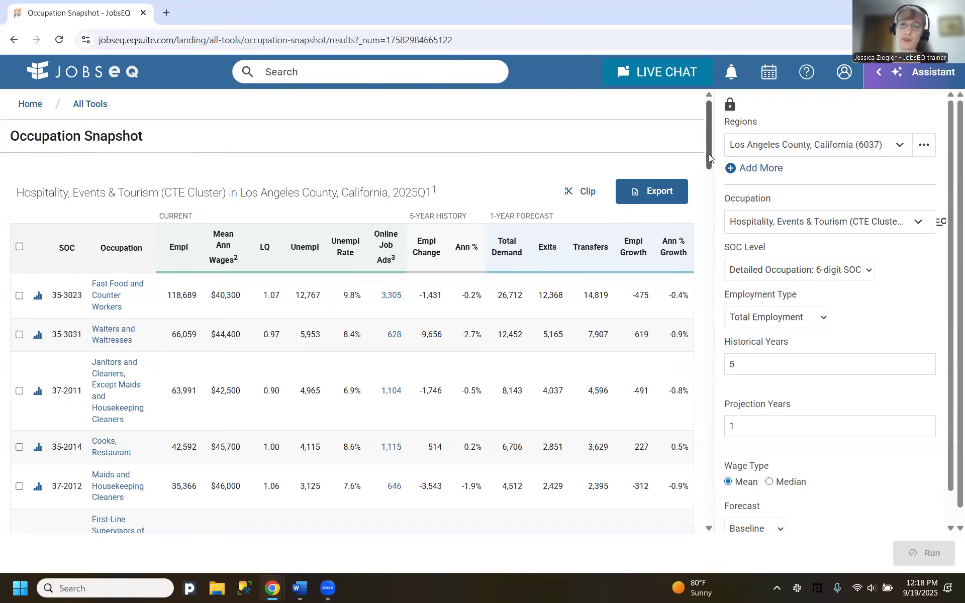
scroll(701, 344, "down", 4)
left_click_drag(709, 168, 733, 131)
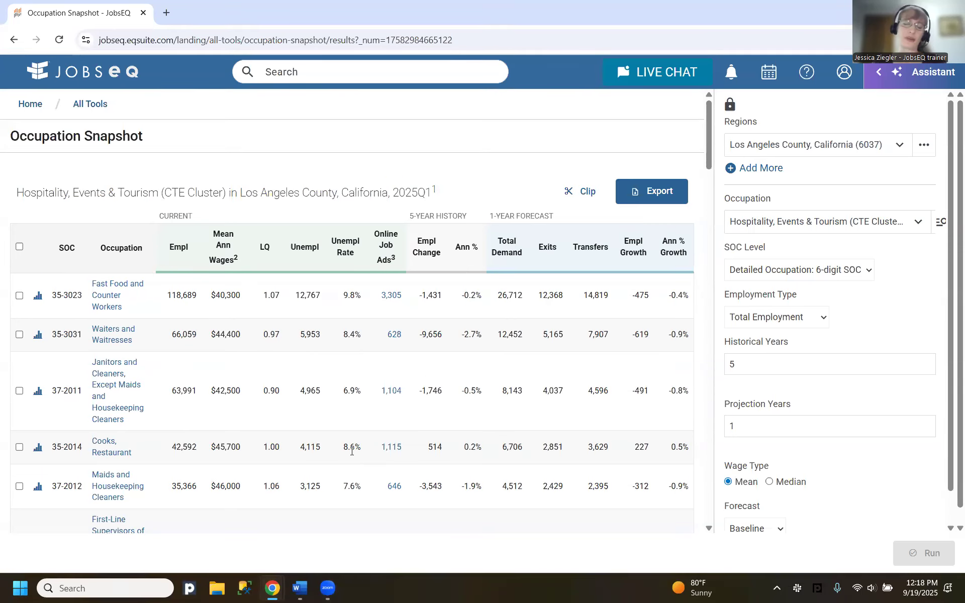
Sort the occupations by unemployment rate in descending and ascending order, and restore the default order.
left_click(352, 253)
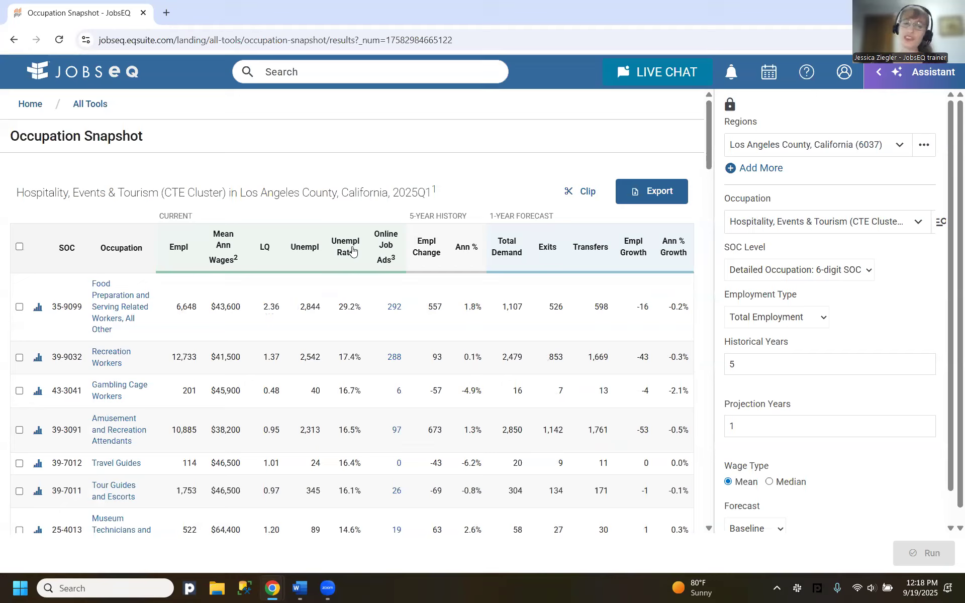
left_click(351, 254)
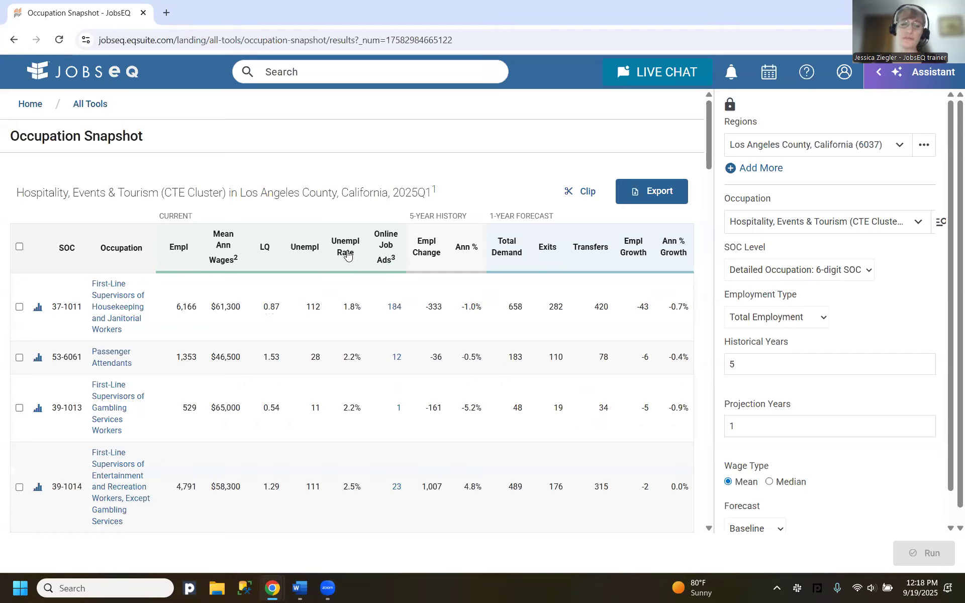
left_click(344, 255)
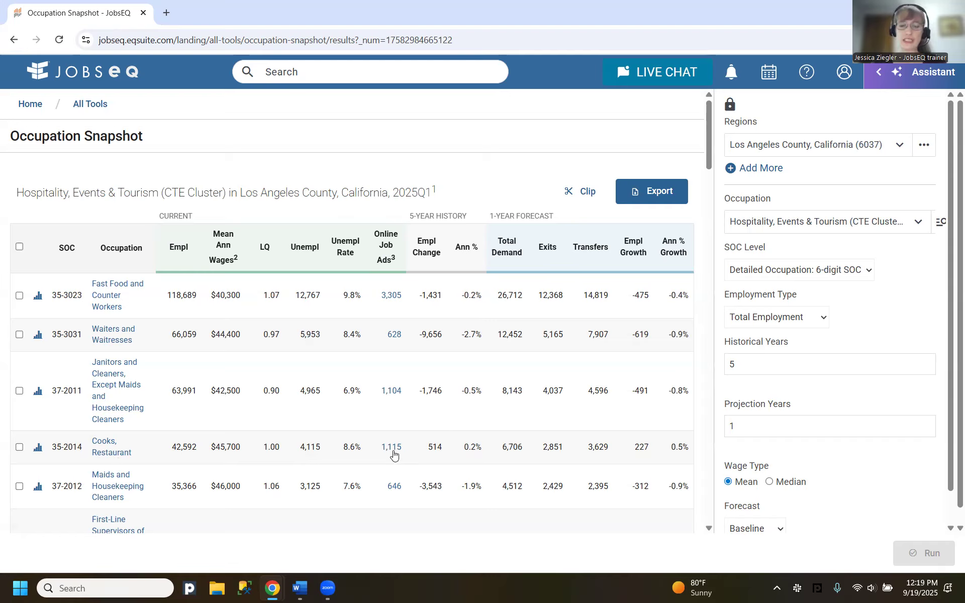
Open the online job ads for Cooks, Restaurant, view the Rustic Canyon Line Cook posting, and return to the list.
left_click(393, 449)
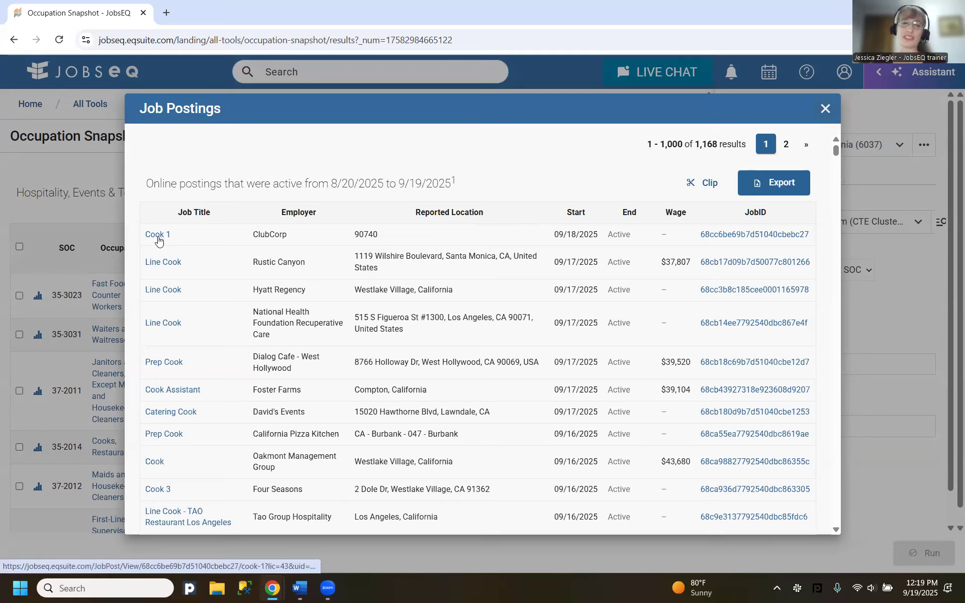
left_click(170, 268)
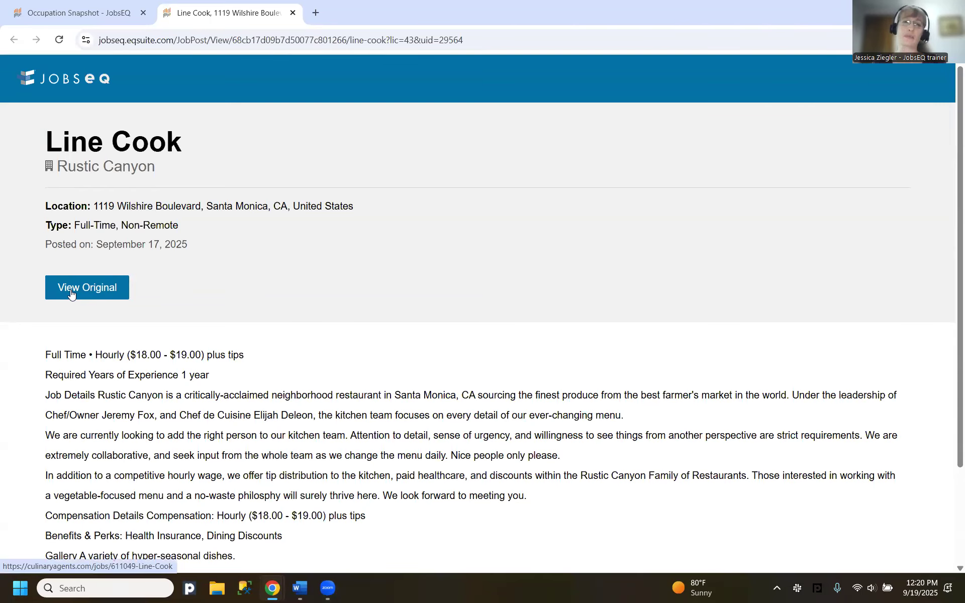
left_click(293, 13)
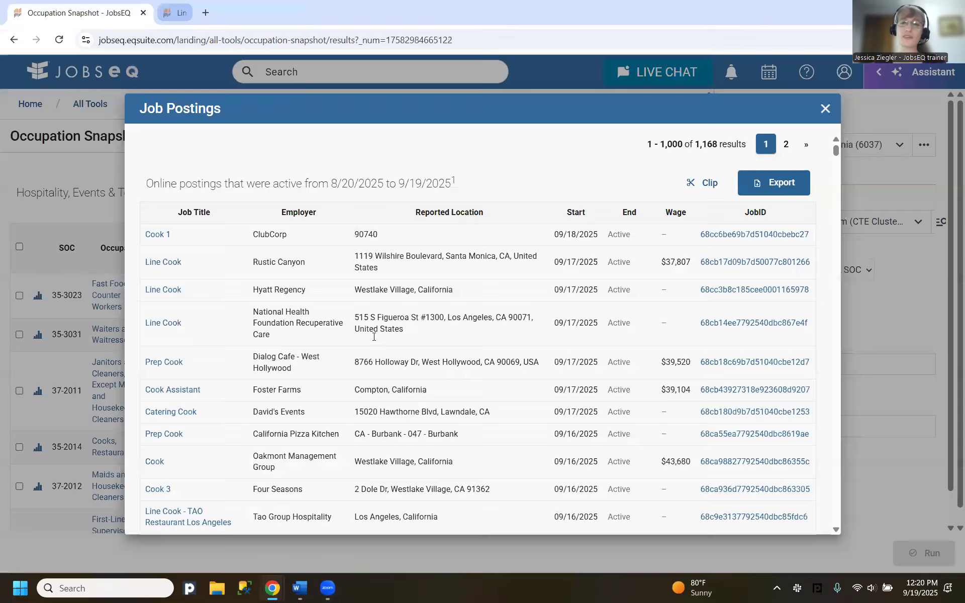
Export the job postings to Excel and copy the URL of the Cook 1 posting in cell J3.
left_click(774, 182)
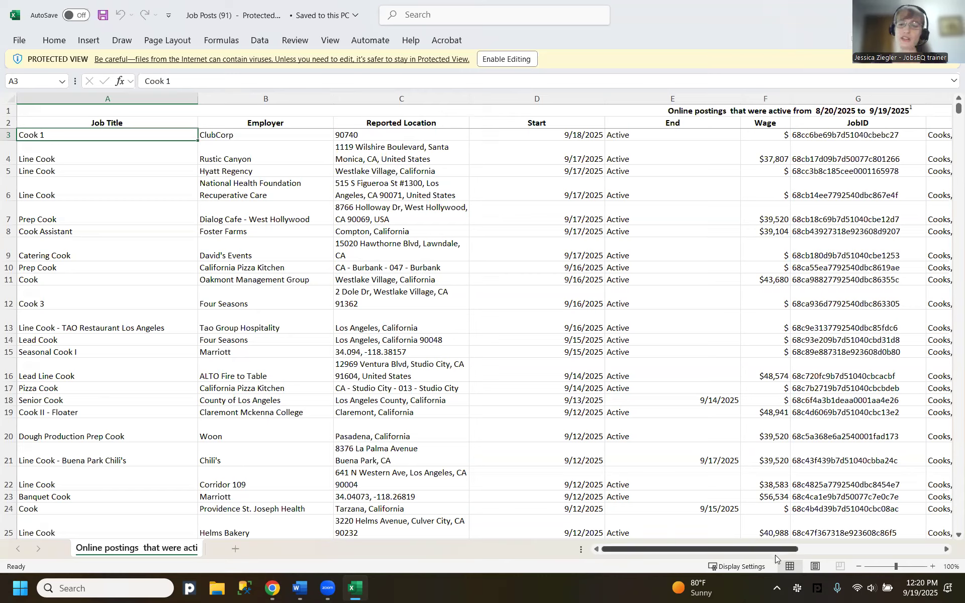
left_click_drag(776, 549, 907, 549)
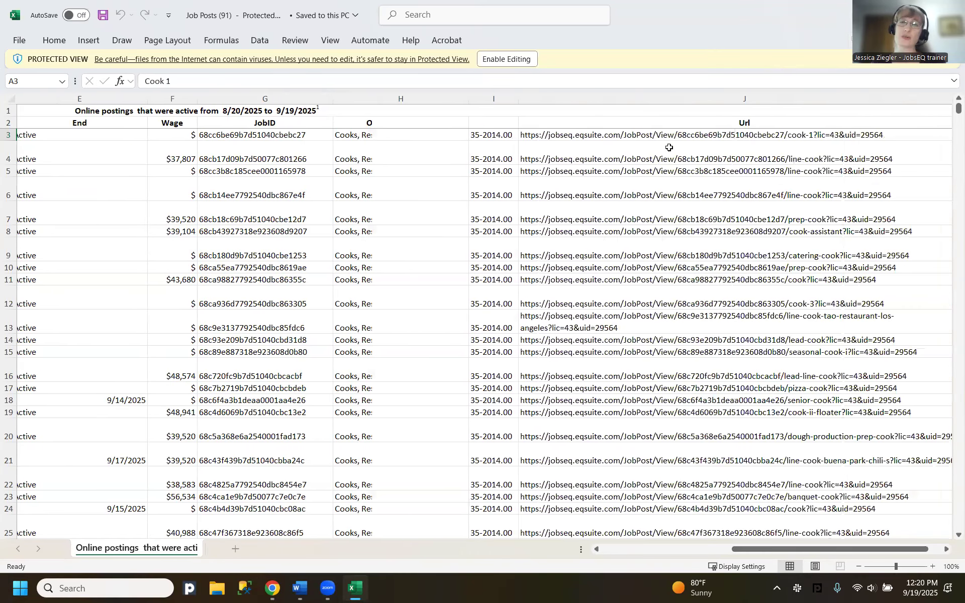
left_click(673, 138)
right_click(674, 137)
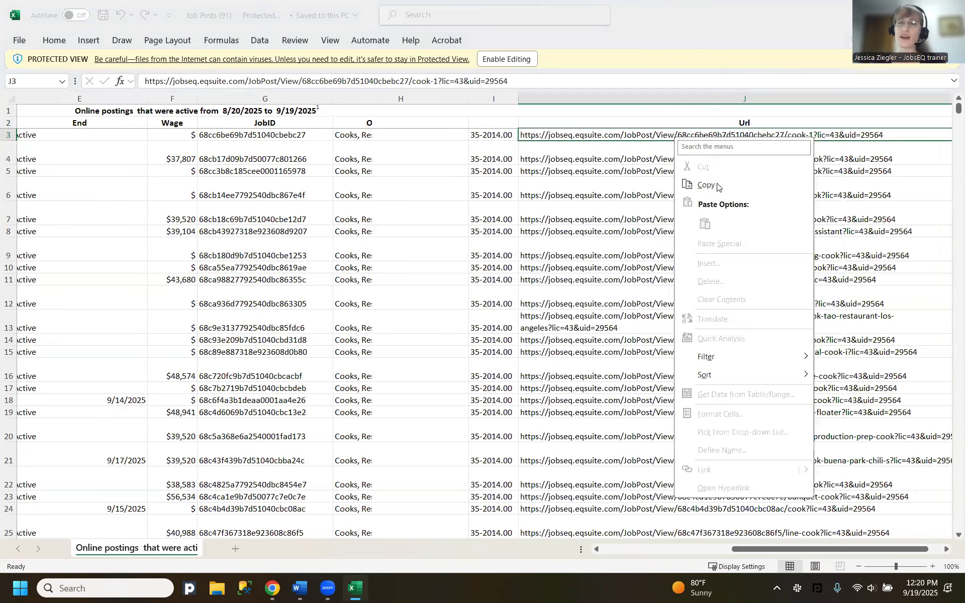
left_click(706, 185)
Switch to Chrome to view the copied posting URL in a new tab, close it, and return to the Excel export's first columns.
left_click(272, 588)
left_click(166, 13)
type("https://jobseq.eqsuite.com/JobPost/View/68cc6be69b7d51040cbebc27/cook-1?lic=43&uid=29564")
key("Return")
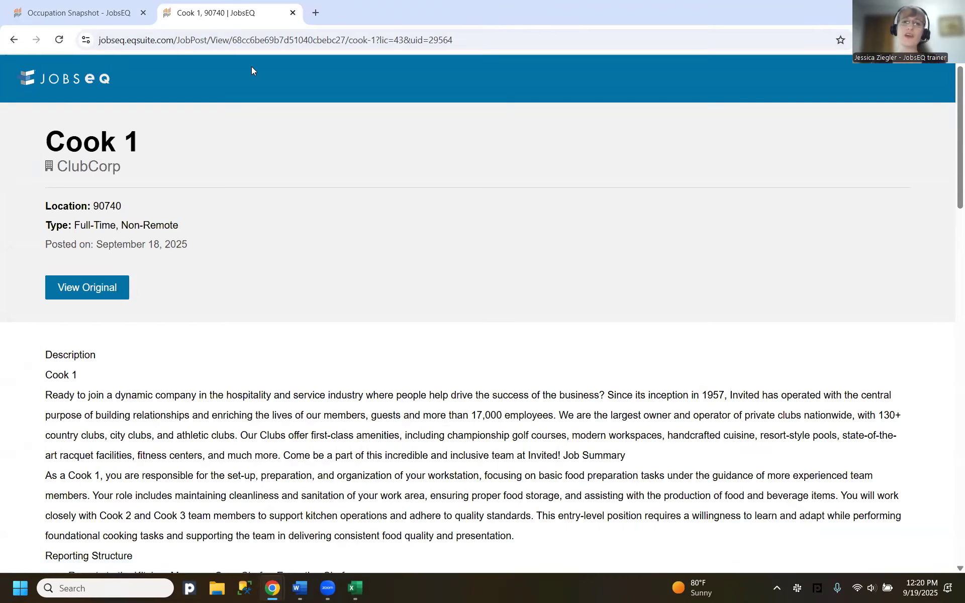
left_click(293, 13)
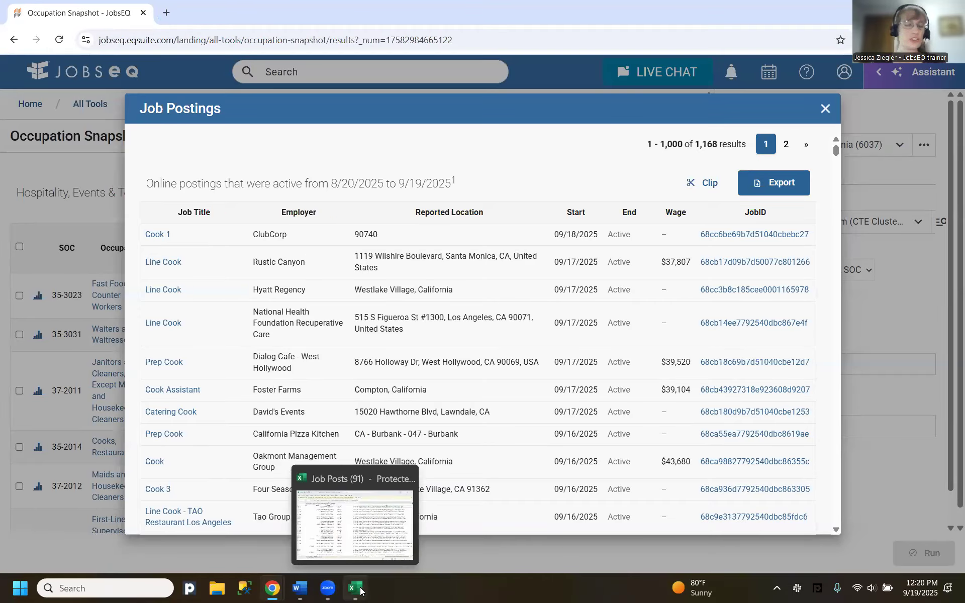
left_click(360, 591)
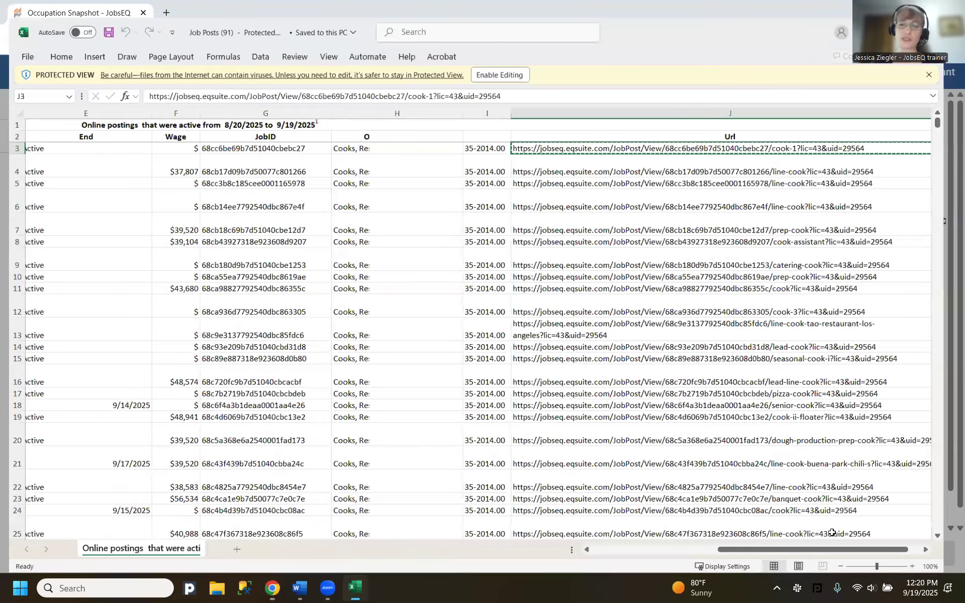
left_click_drag(819, 549, 693, 553)
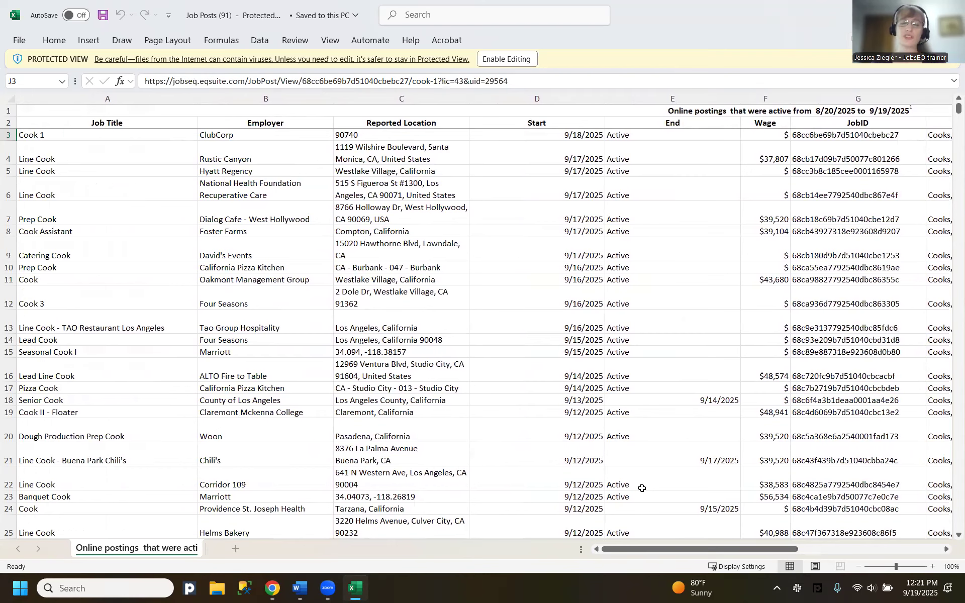
View the URL column of the exported postings, close the Excel workbook, and close the Job Postings window in Chrome.
left_click_drag(694, 548, 800, 549)
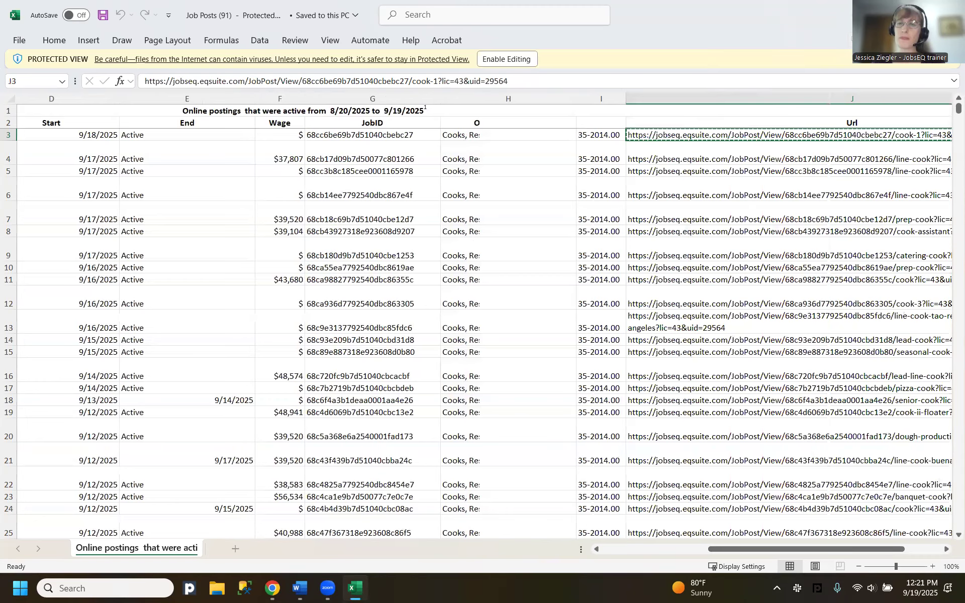
key("alt+F4")
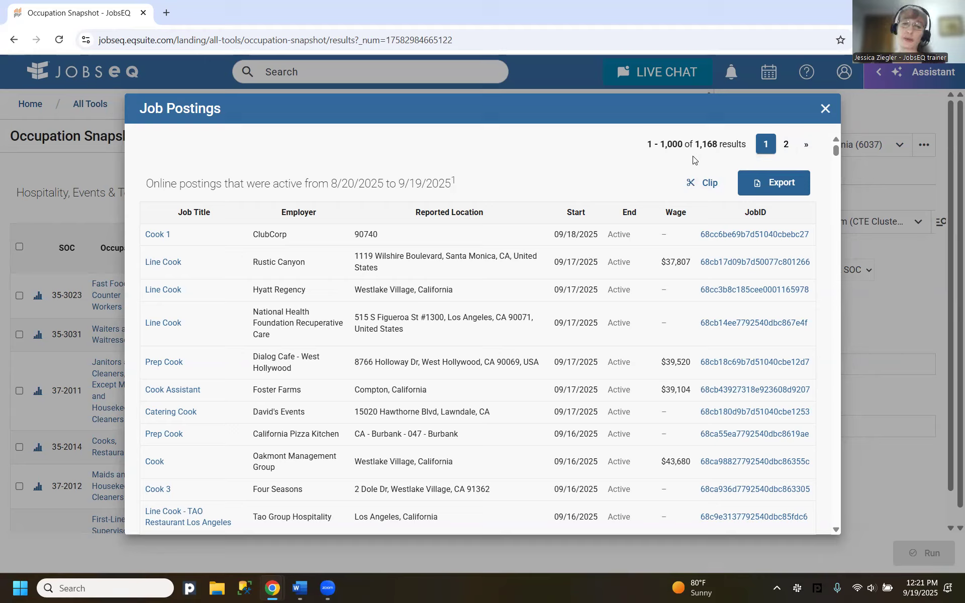
left_click(825, 109)
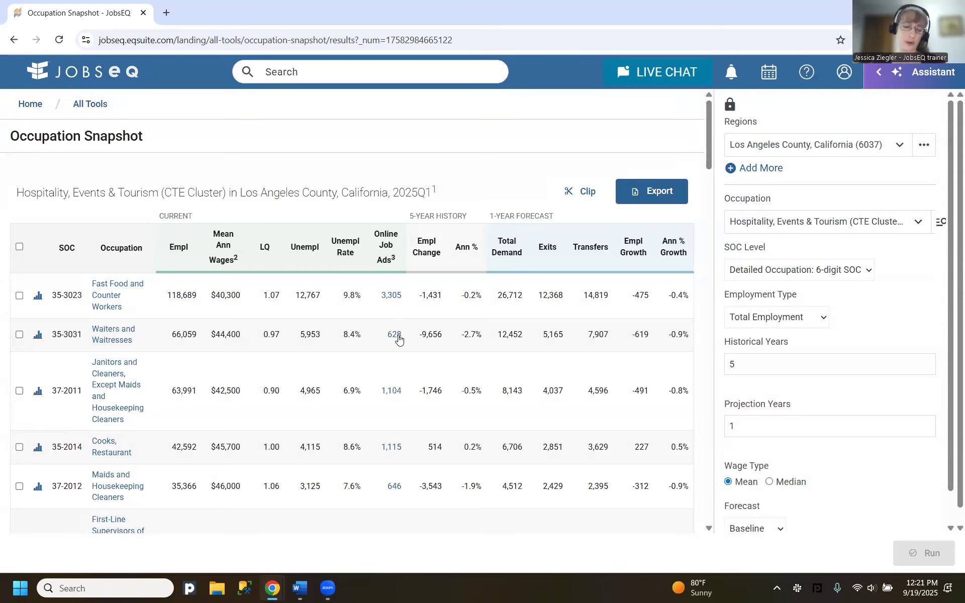
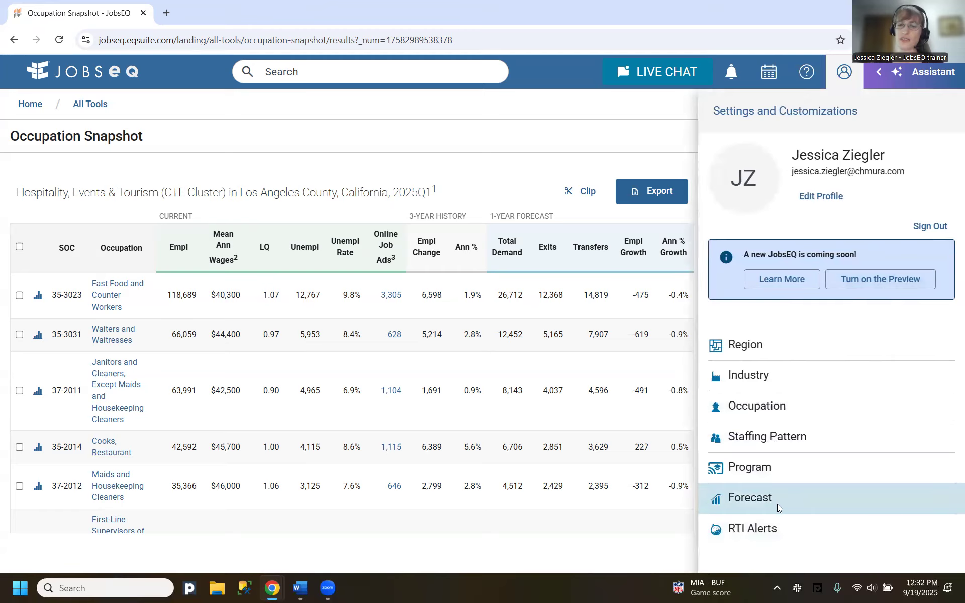
Create a new custom forecast named "Los Angeles Custom Forecast" and leave it unshared.
left_click(769, 502)
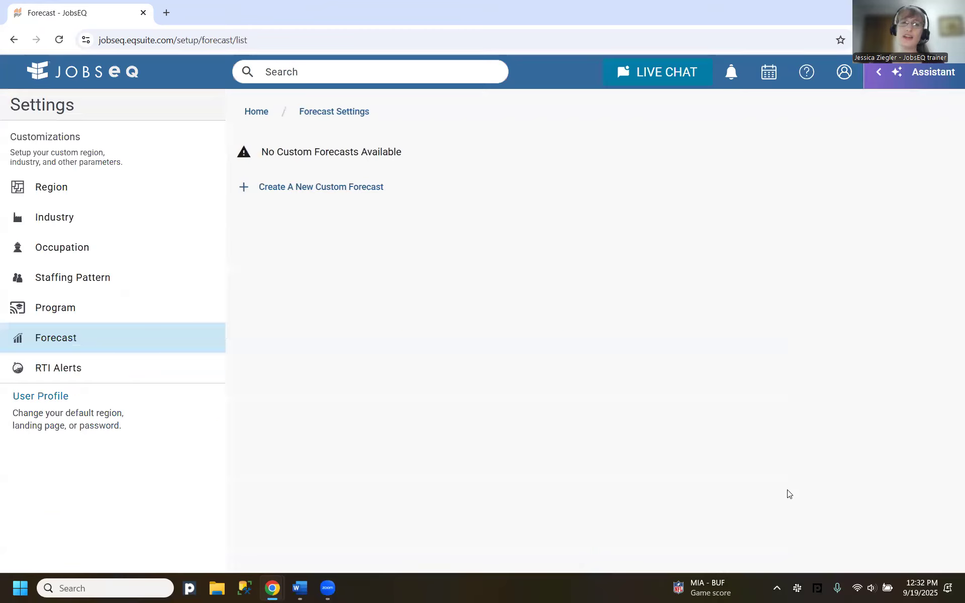
left_click(303, 187)
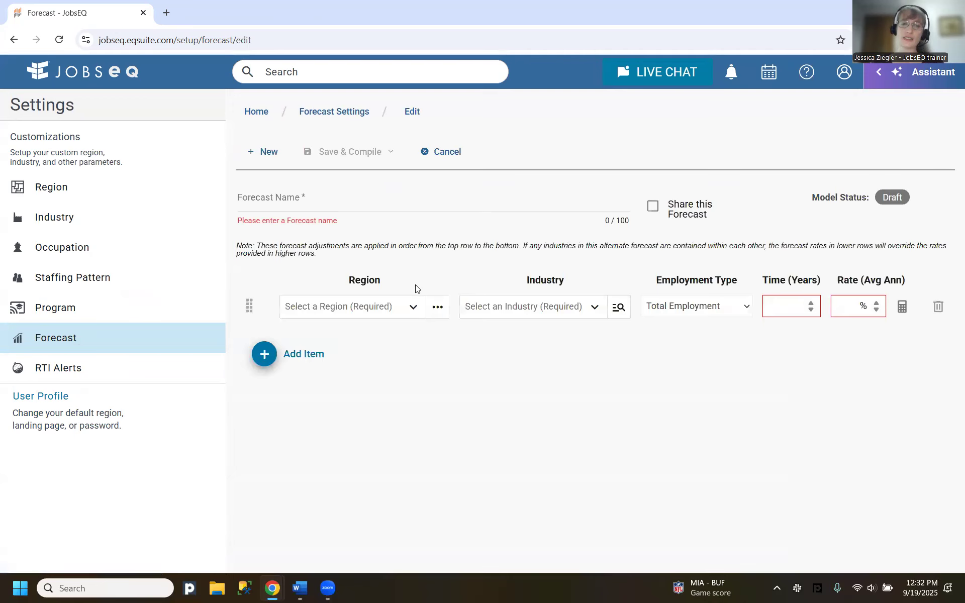
left_click(305, 193)
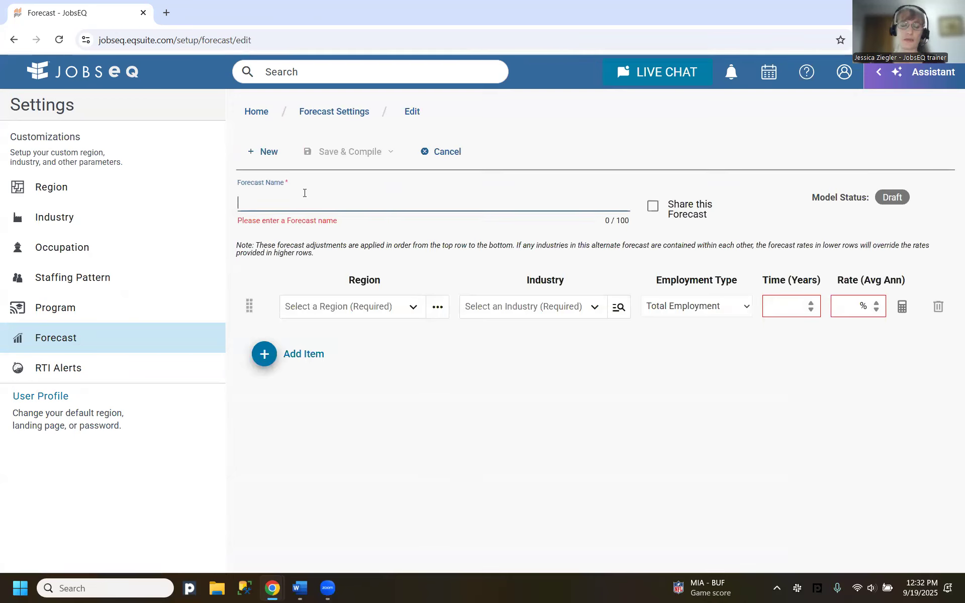
type("Los Angeles C")
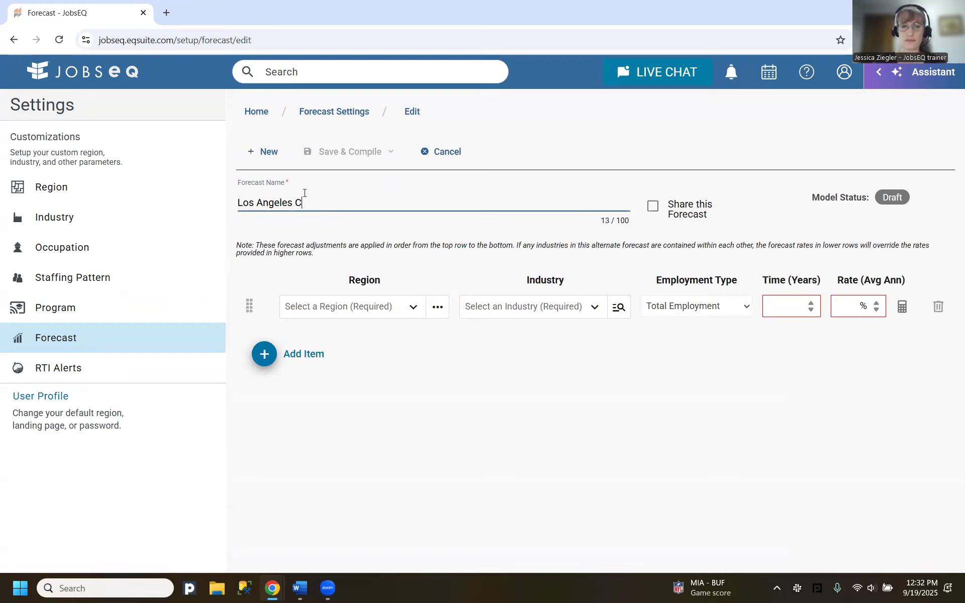
type("ustom Fore")
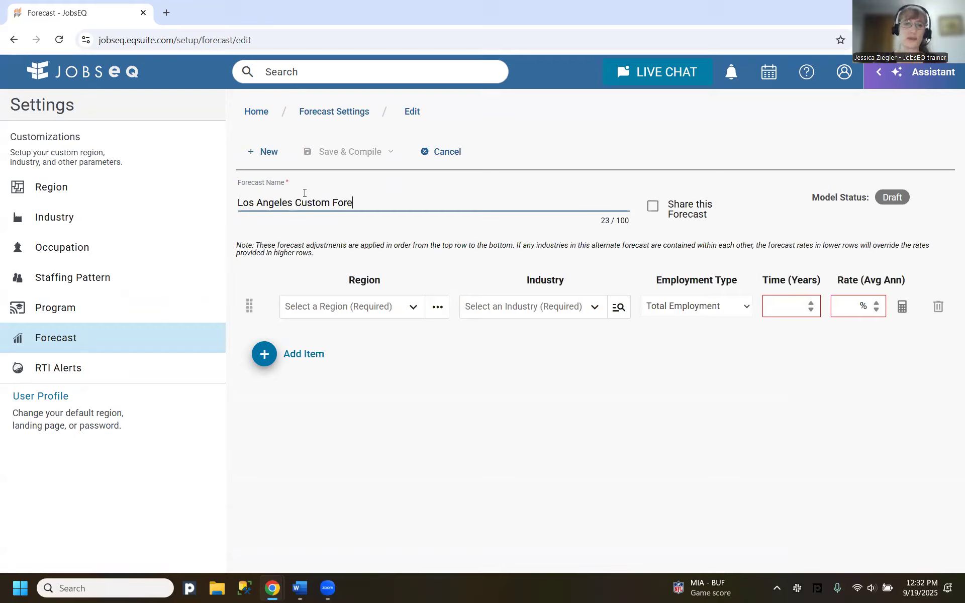
type("cast")
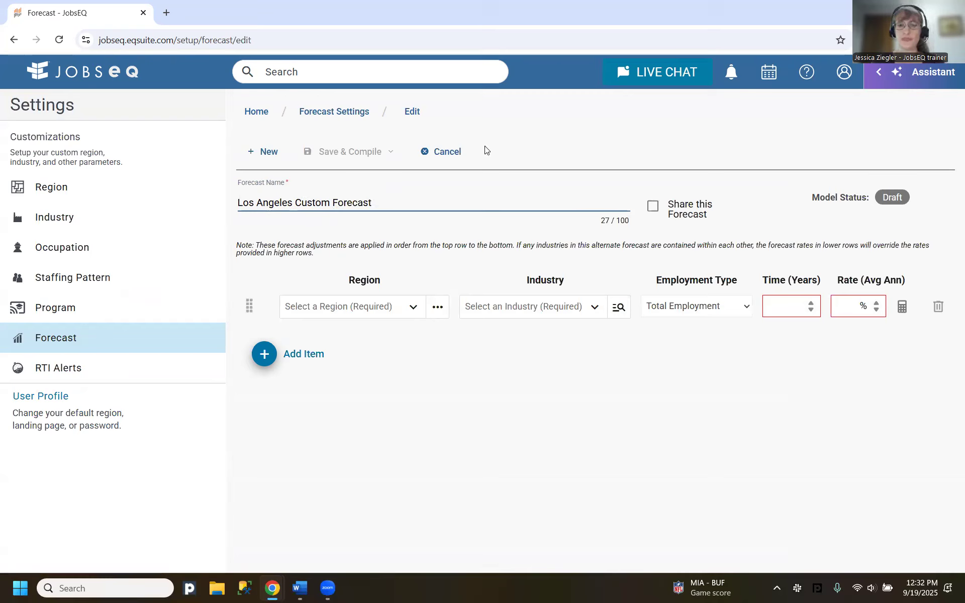
left_click(652, 208)
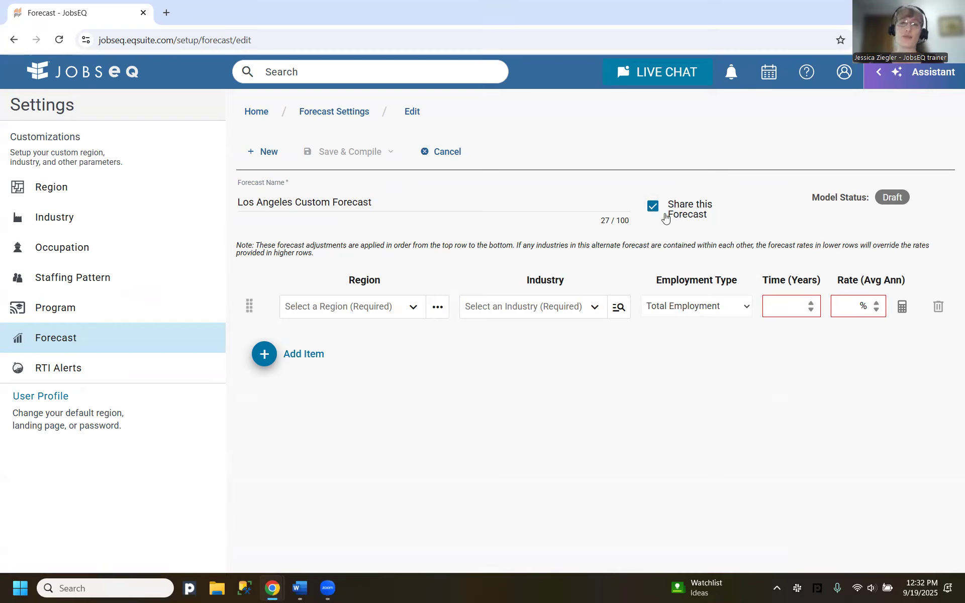
left_click(660, 213)
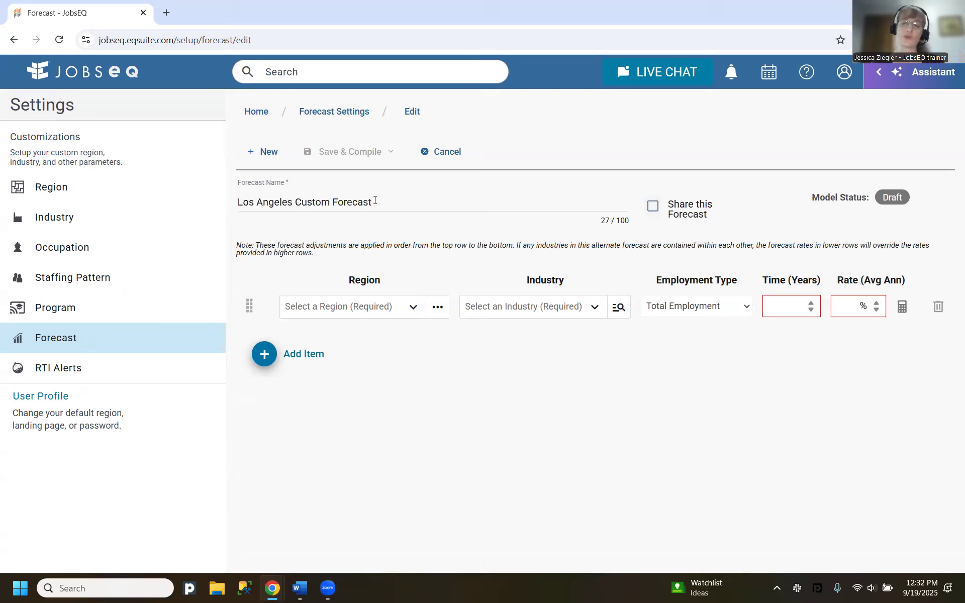
Set the forecast item's region to Los Angeles County, California and its industry to the 5-digit Restaurants and Other Eating Places (72251).
left_click(325, 308)
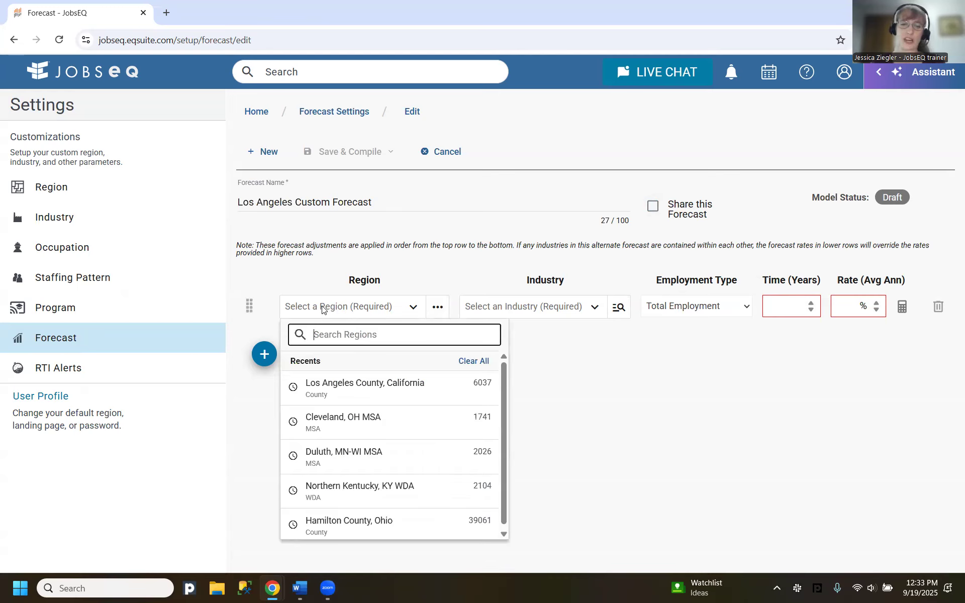
left_click(387, 388)
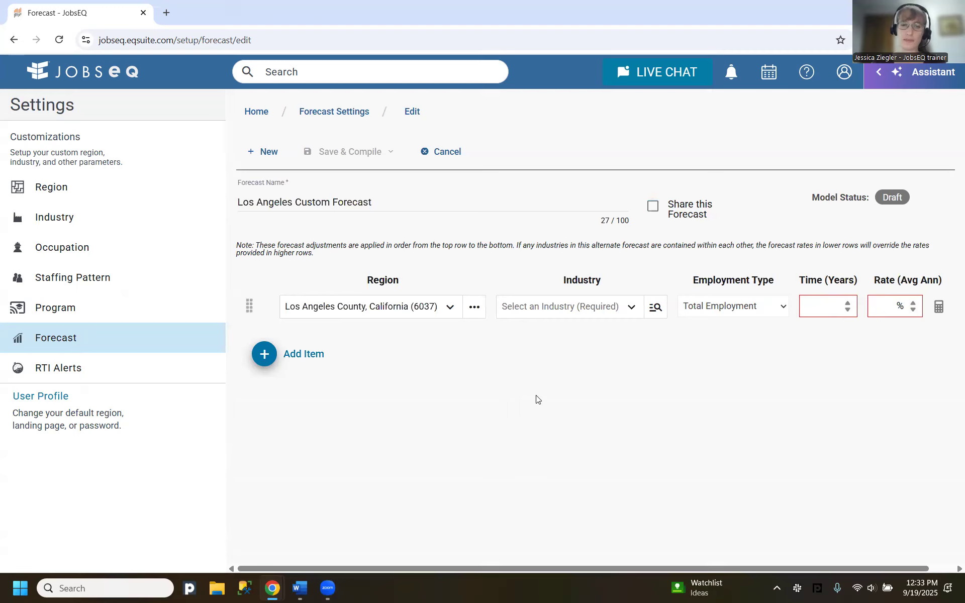
left_click(570, 310)
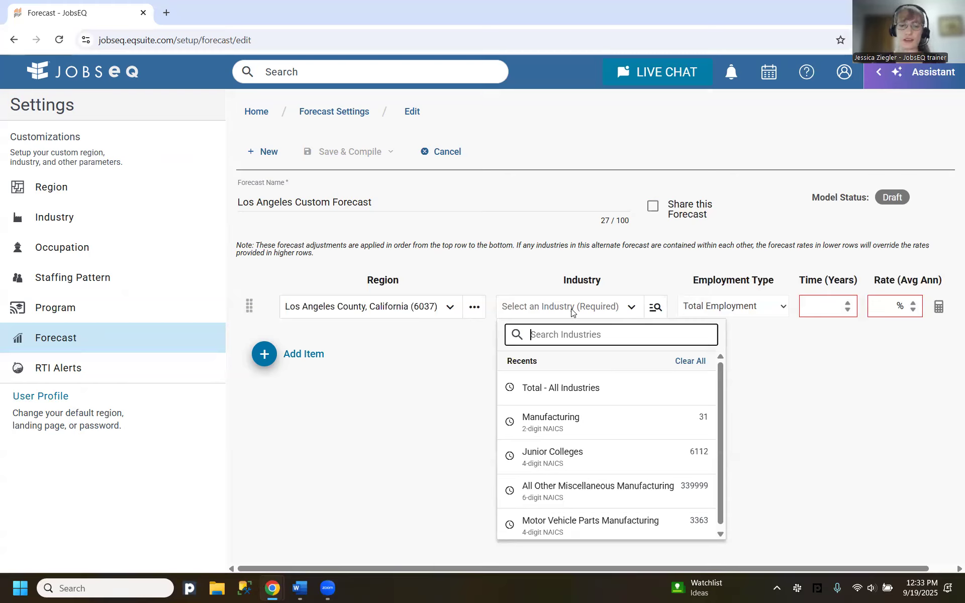
type("restau")
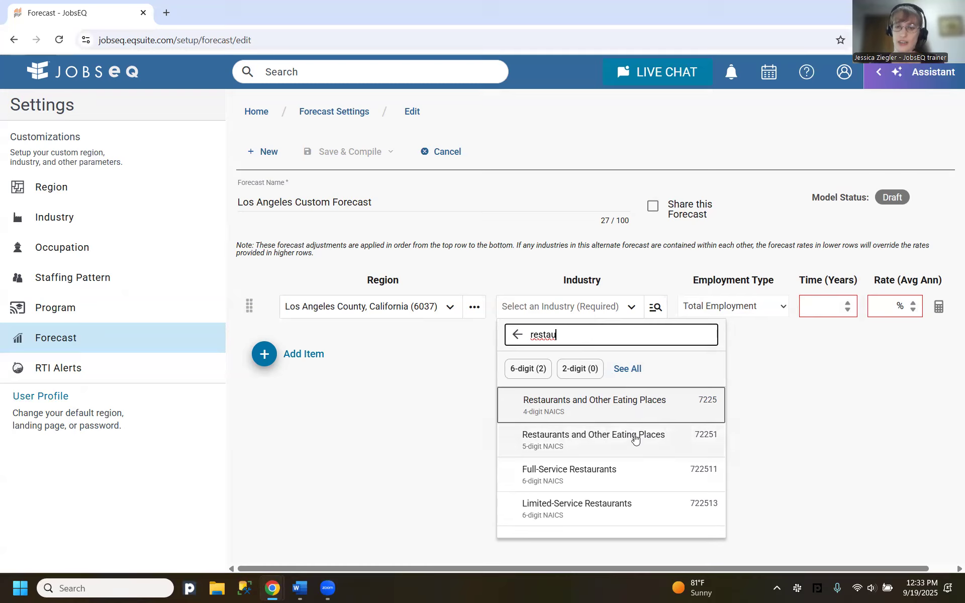
left_click(652, 435)
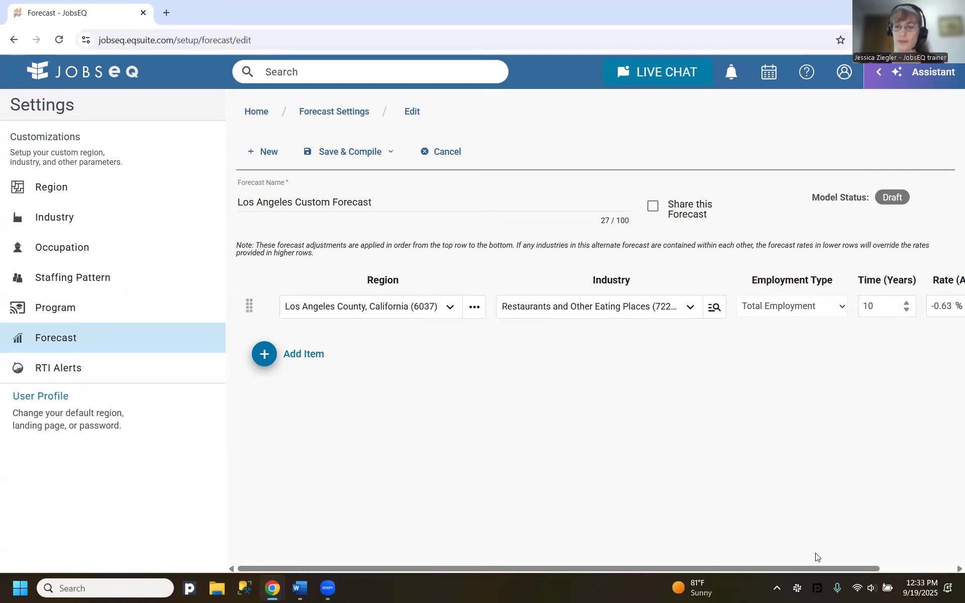
Check the employment type options, keep Total Employment, and set the forecast item's time to 5 years.
left_click_drag(825, 569, 892, 568)
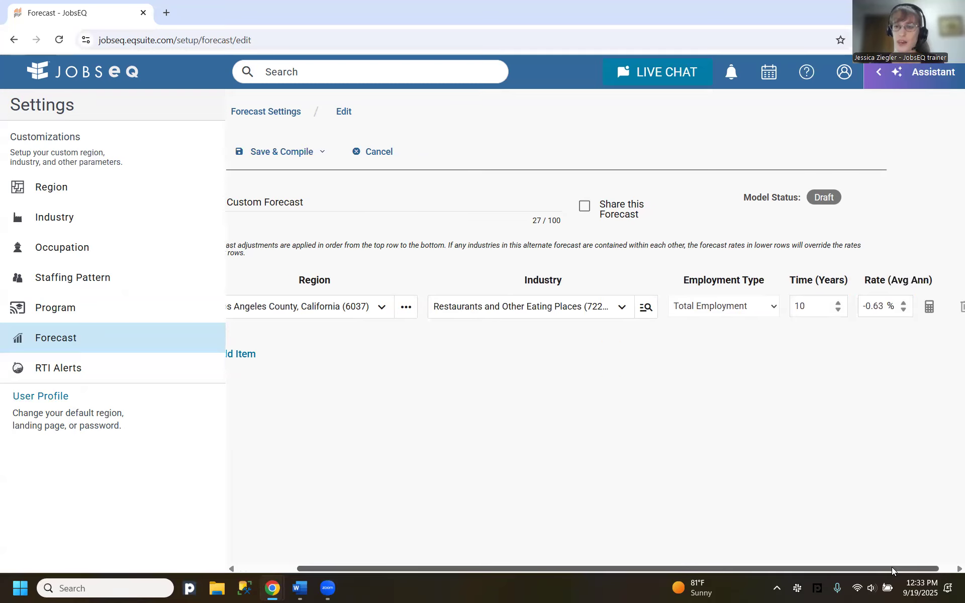
left_click(762, 307)
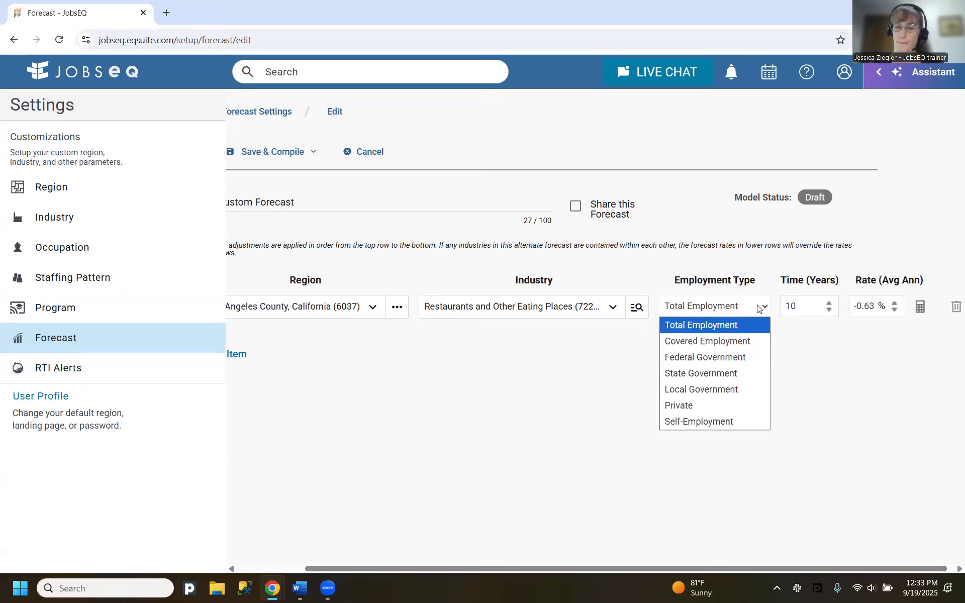
left_click(762, 308)
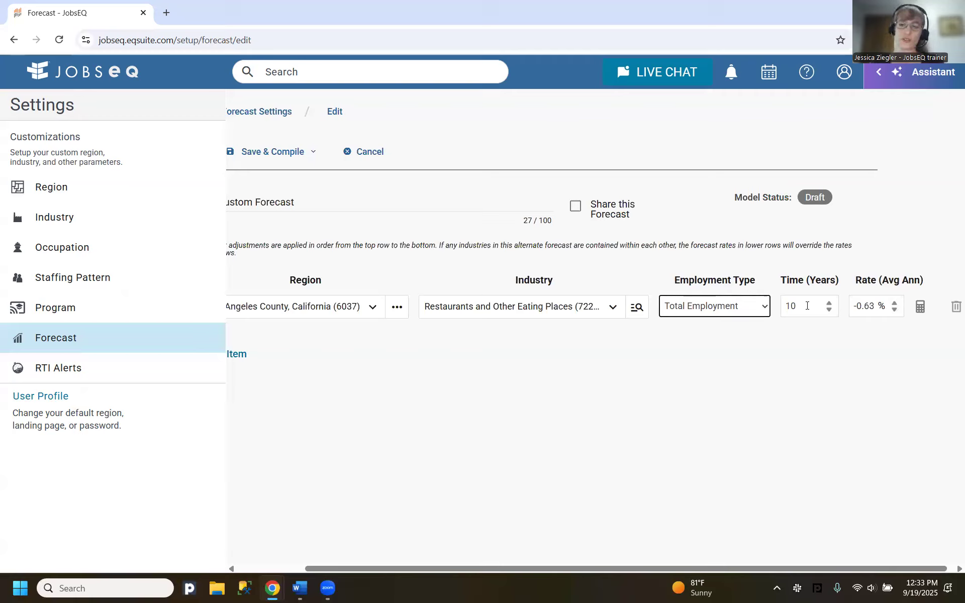
key("Tab")
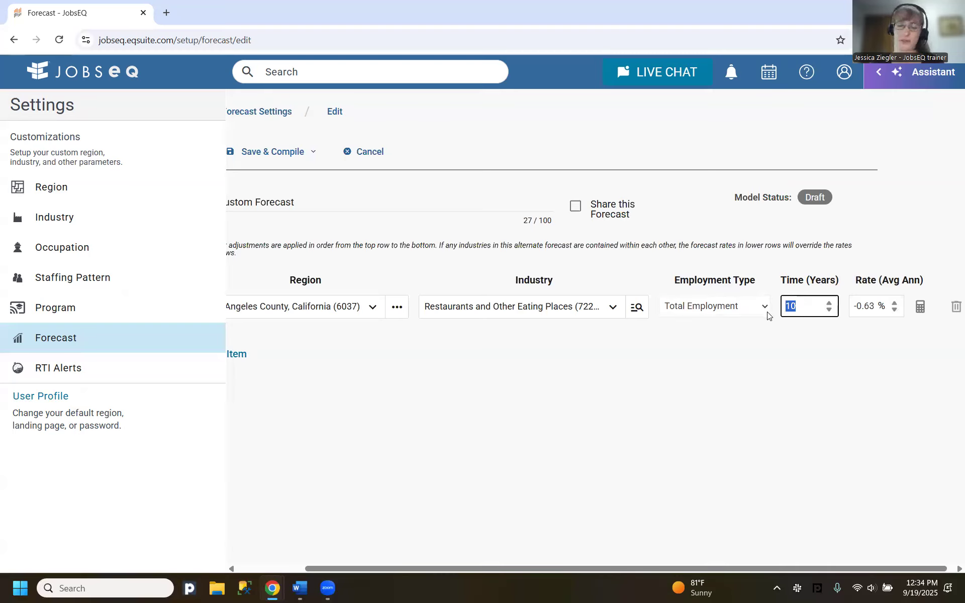
key("BackSpace")
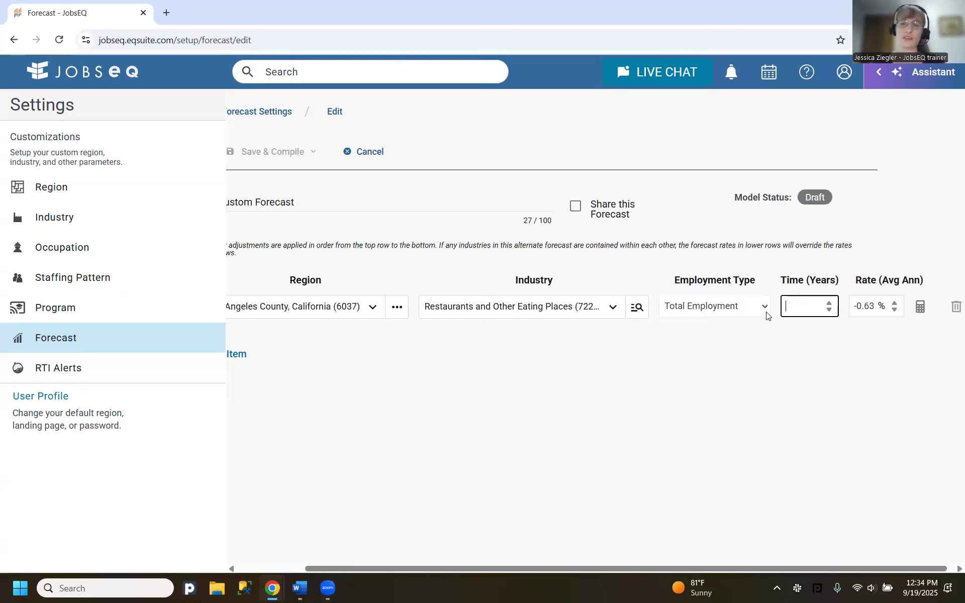
type("5")
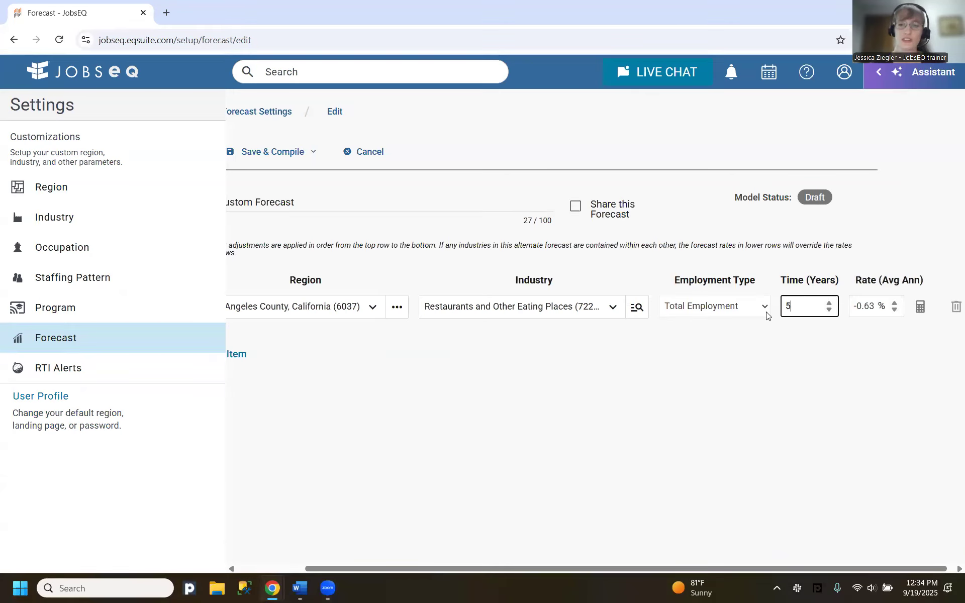
left_click(866, 364)
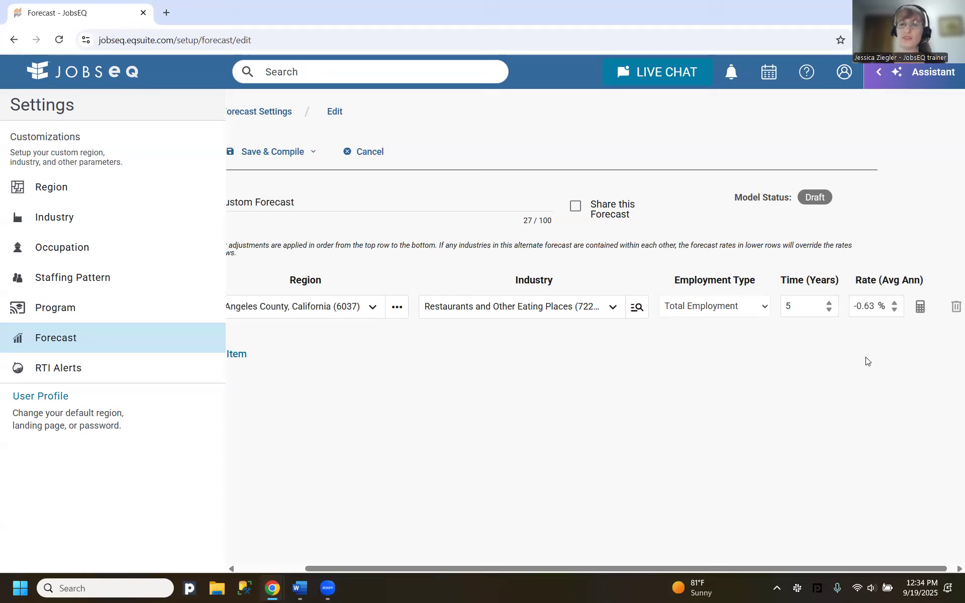
Set the forecast item's time to 3 years.
left_click(795, 304)
key("BackSpace")
type("3")
left_click(853, 382)
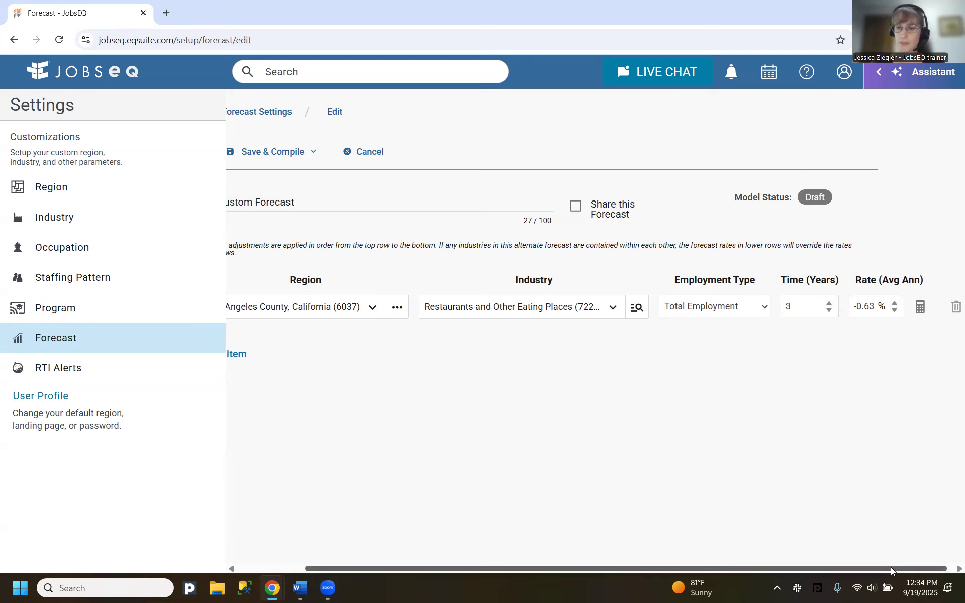
Calculate the item's annual growth rate from a change in employment over 3 years with the Rate Calculator.
scroll(891, 567, "right", 1)
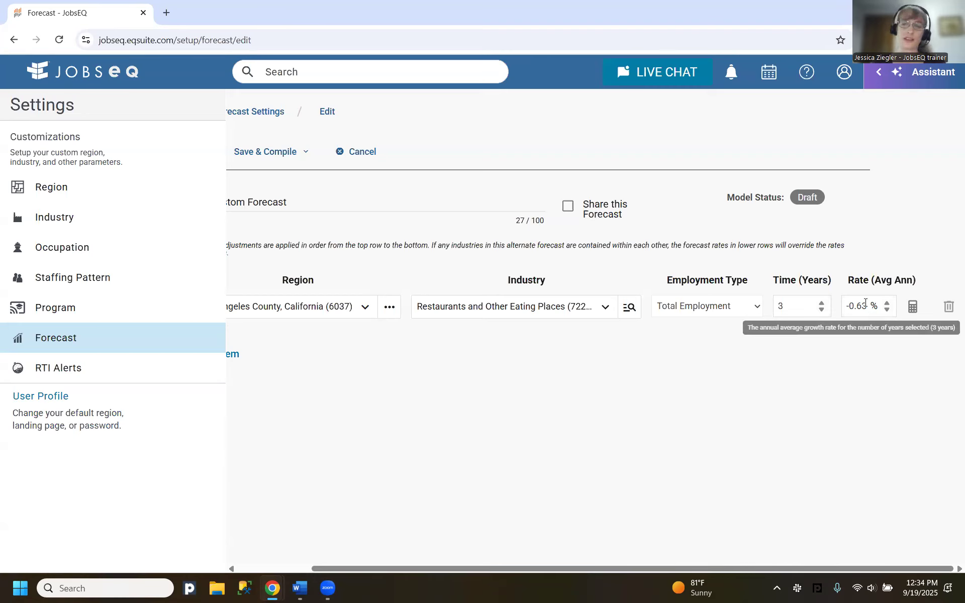
left_click(914, 309)
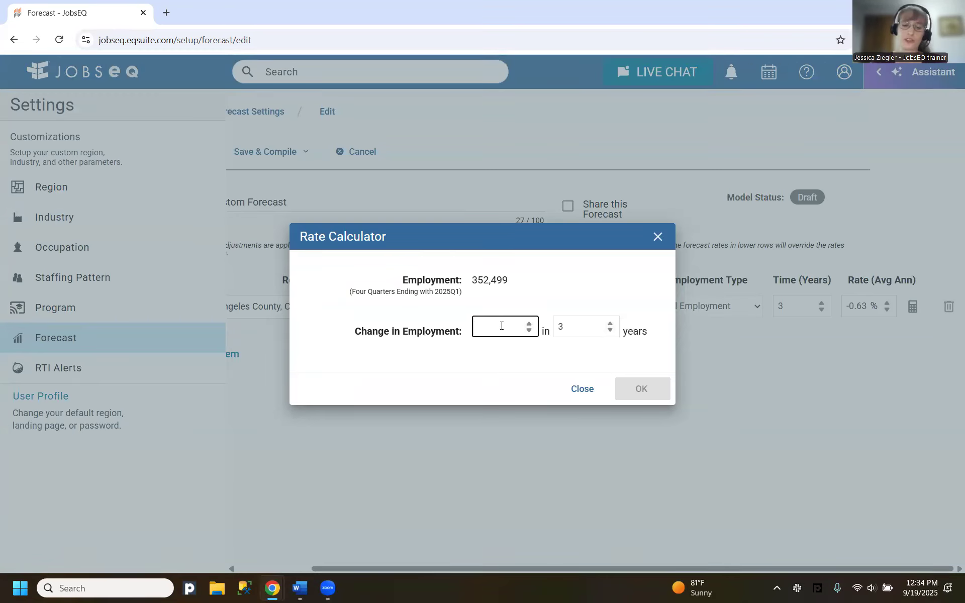
type("450")
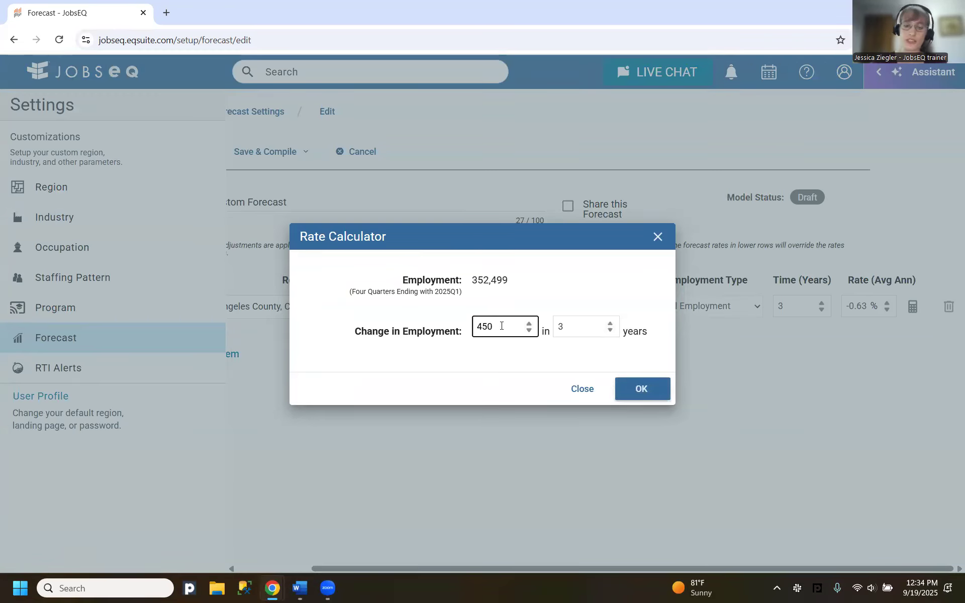
left_click(643, 389)
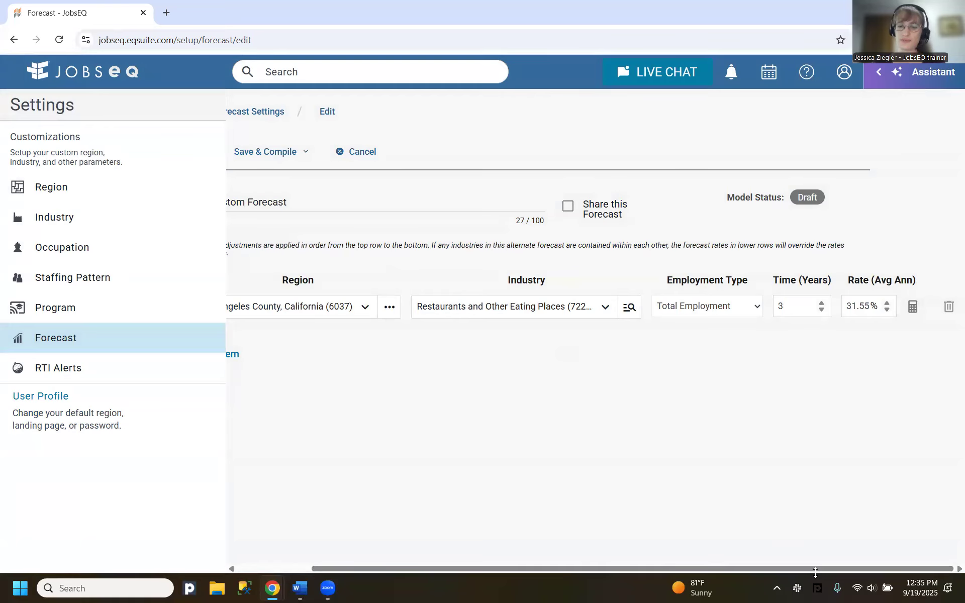
Recalculate the item's average annual rate from a change in employment of 400000 in 3 years.
left_click_drag(816, 569, 781, 566)
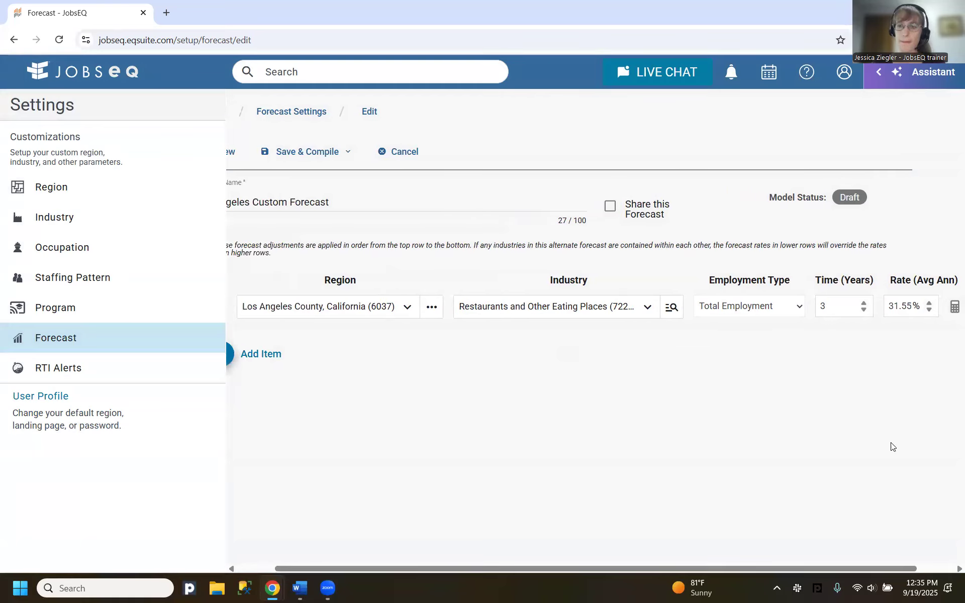
left_click(955, 308)
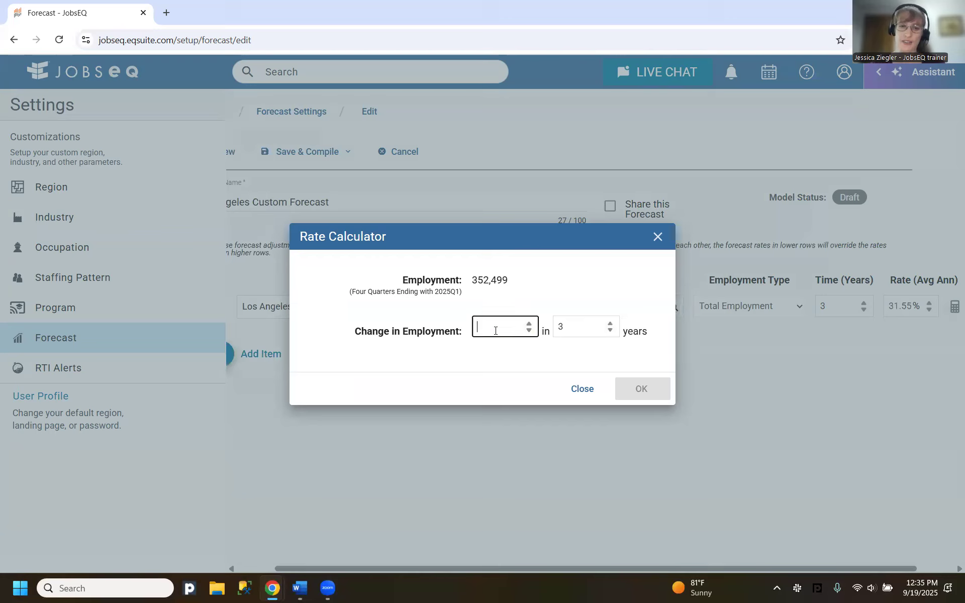
type("400000")
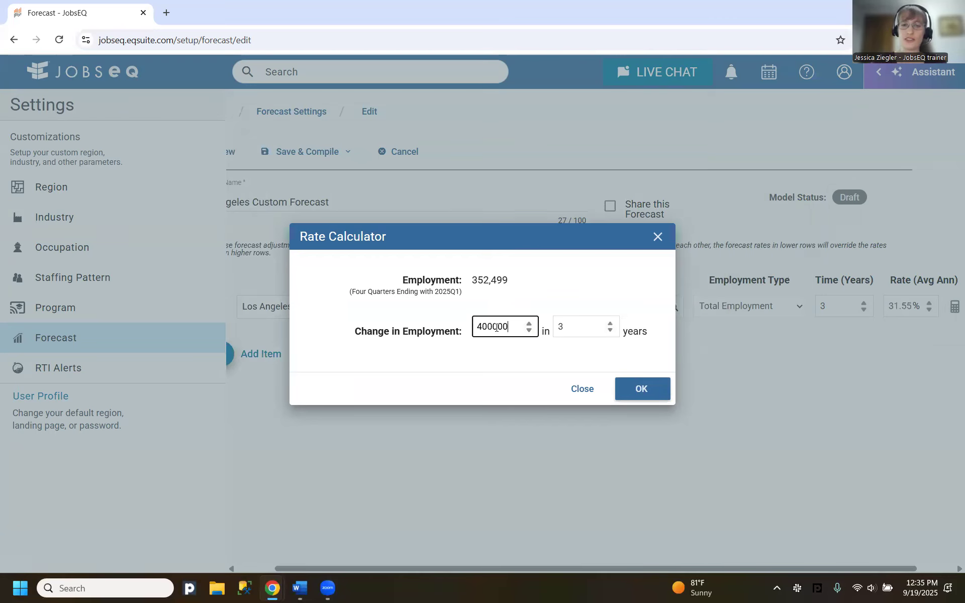
left_click(623, 397)
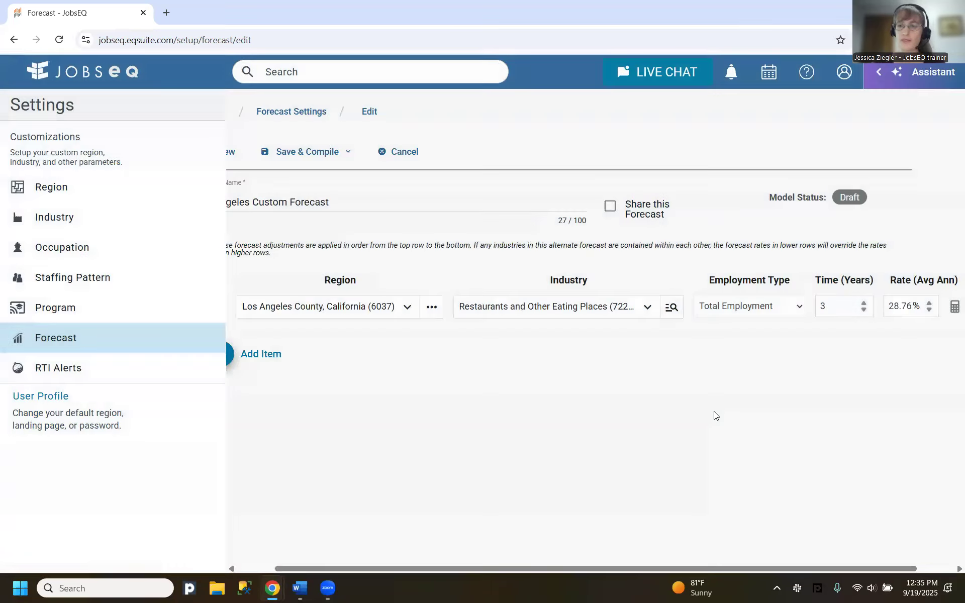
Save and compile the custom forecast, and check its model status and the item's time and rate.
left_click_drag(759, 569, 672, 568)
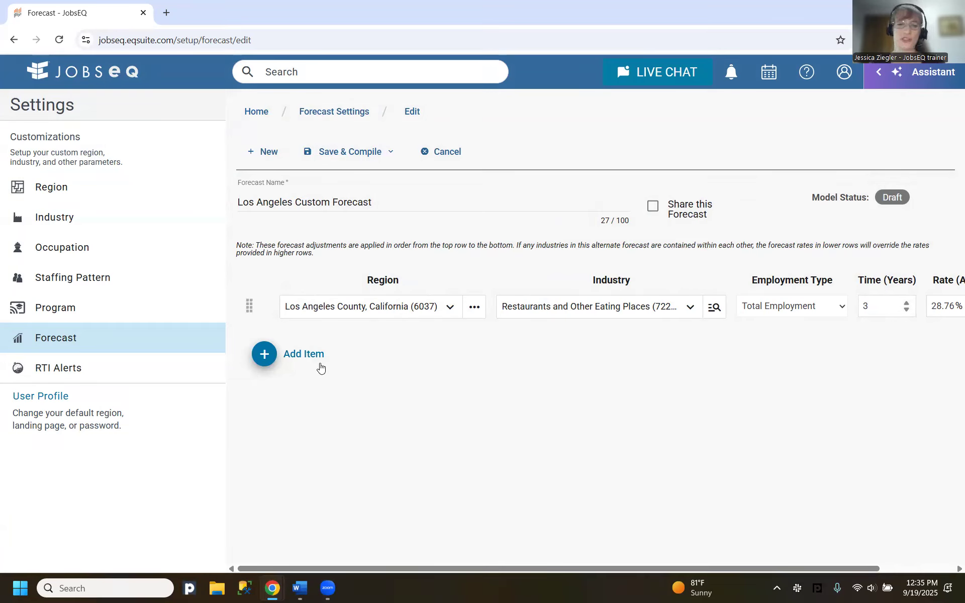
left_click(350, 151)
left_click_drag(854, 568, 881, 569)
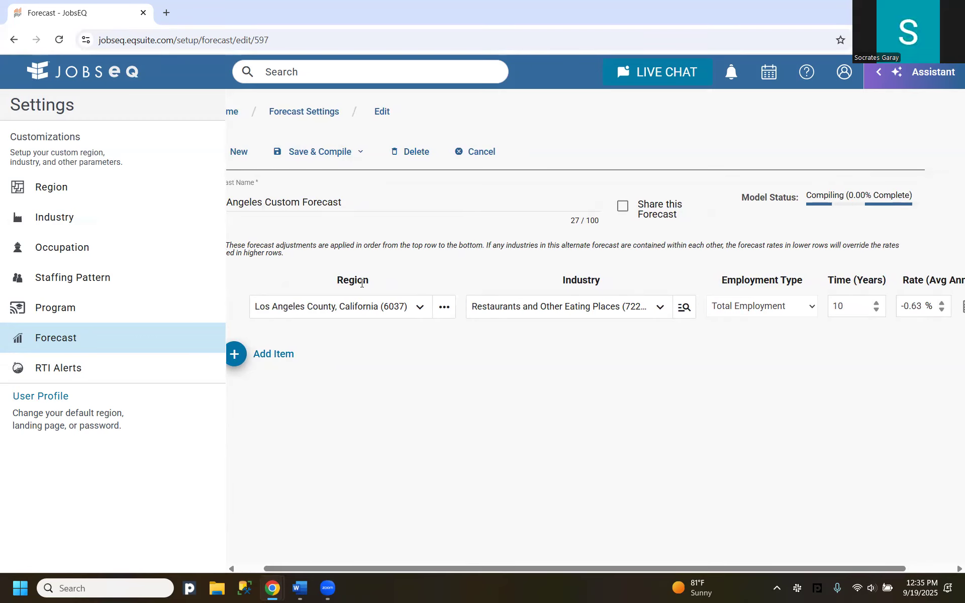
Open the Occupation Snapshot from all tools and check which forecasts are available for it.
left_click(83, 71)
left_click(592, 330)
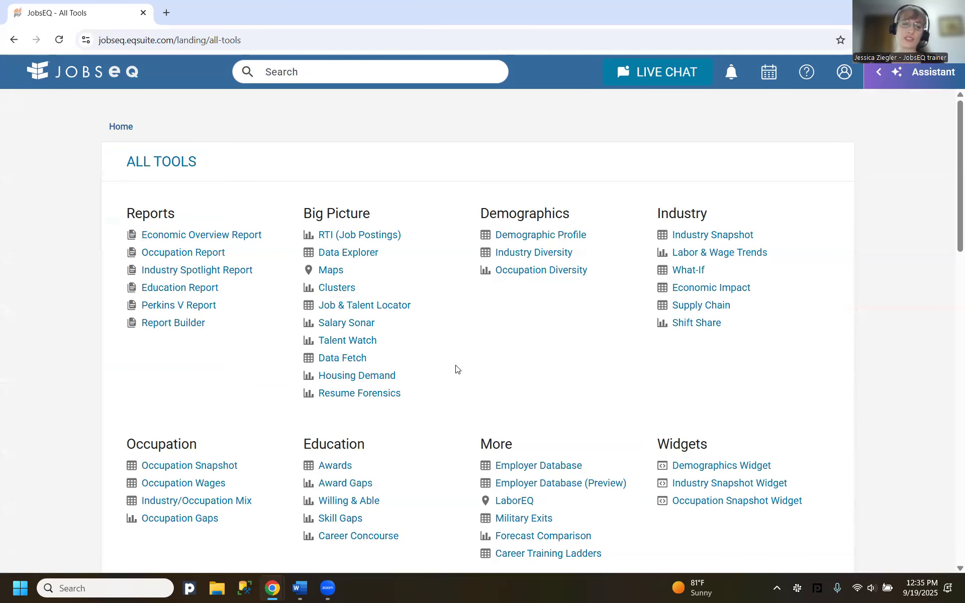
left_click(217, 467)
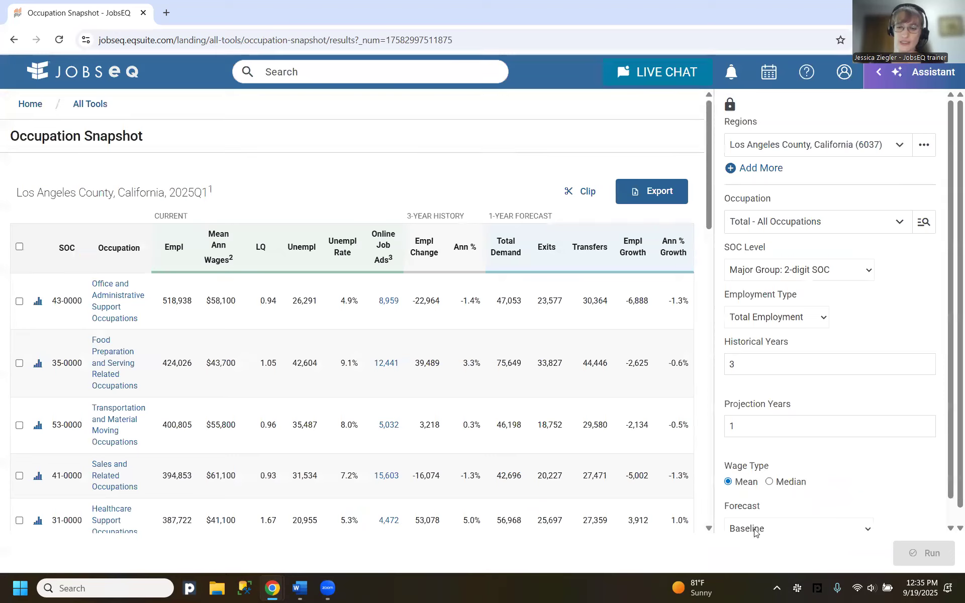
left_click(782, 504)
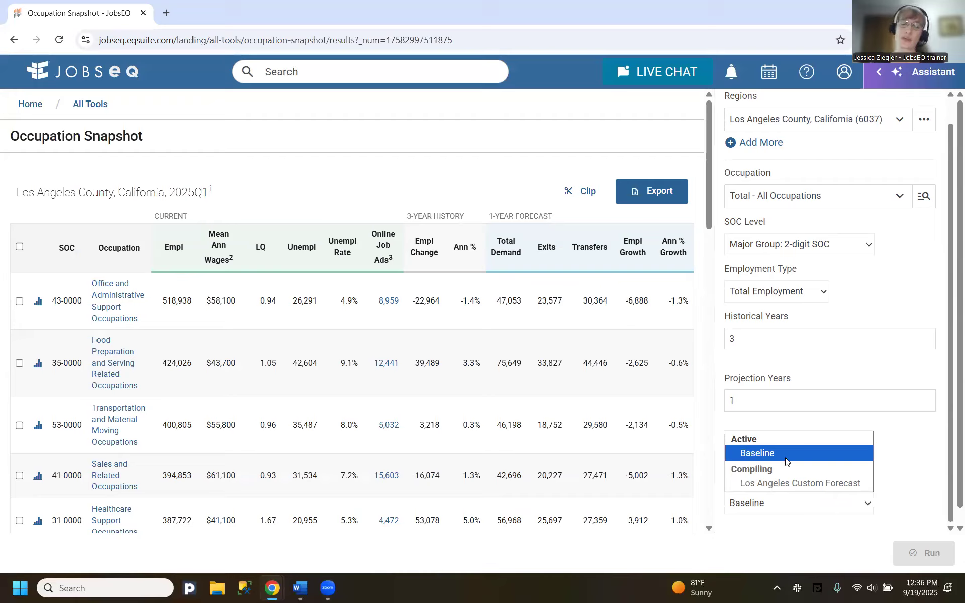
left_click(905, 480)
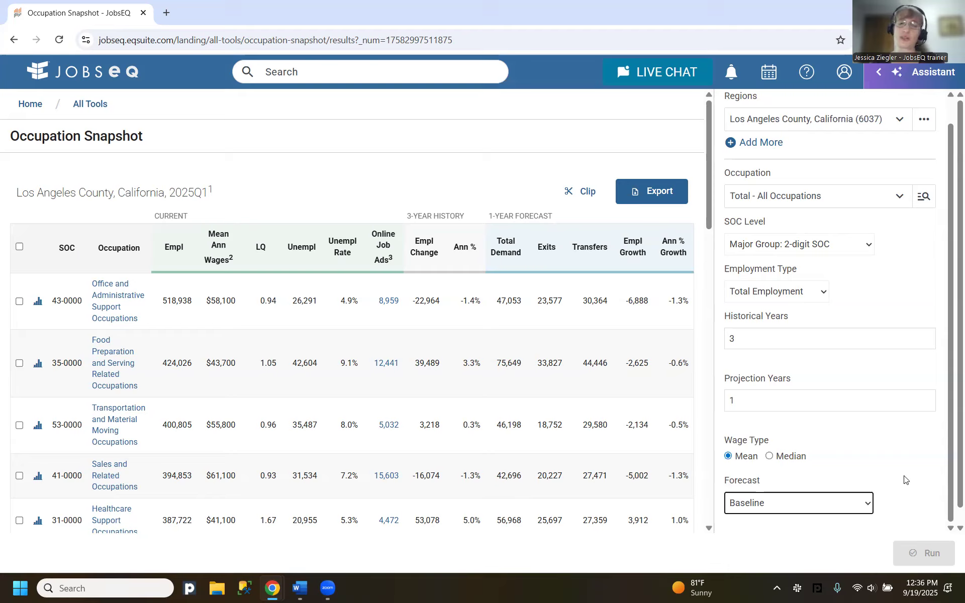
scroll(898, 453, "up", 1)
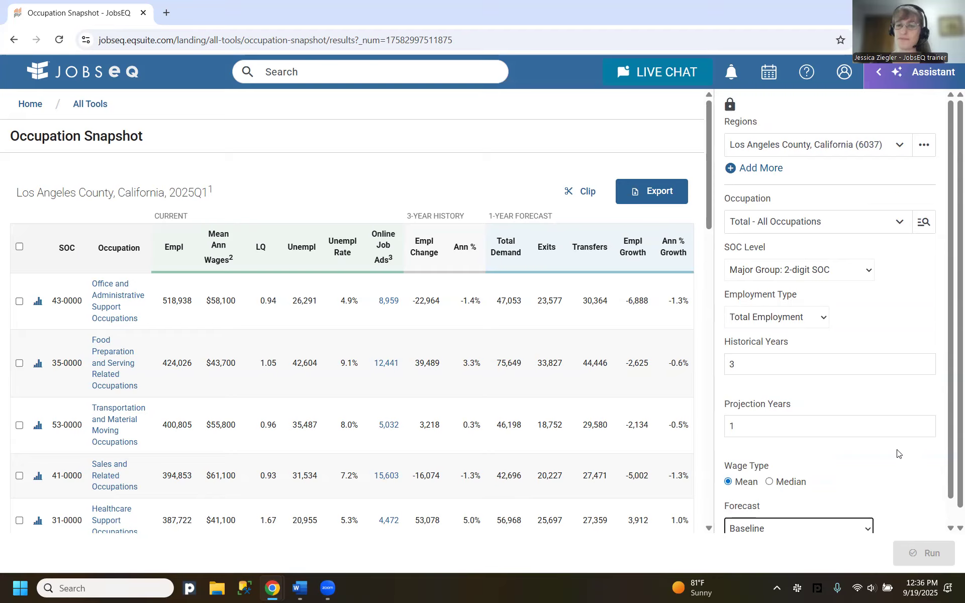
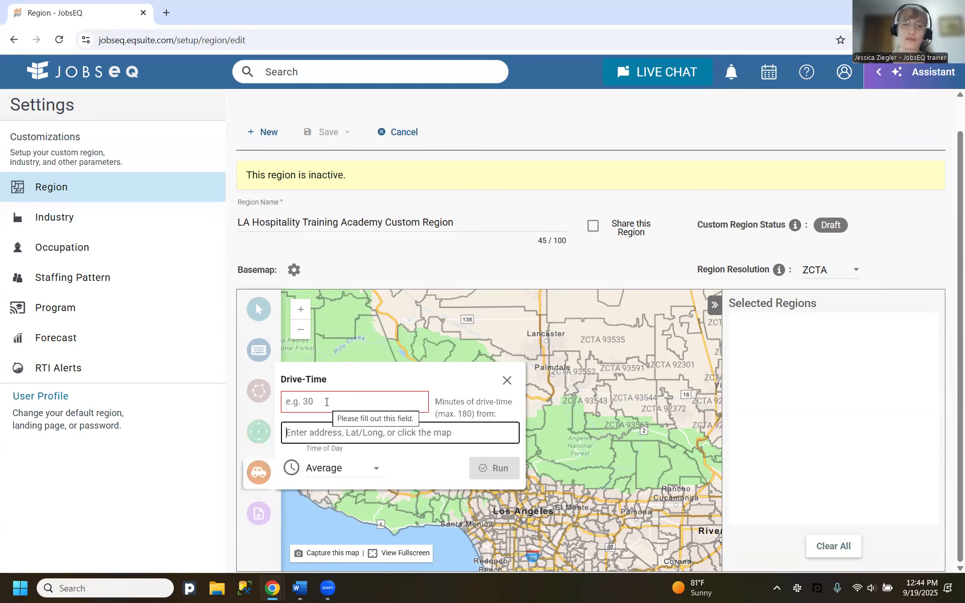
Set the custom region's drive-time to 30 minutes and fill in the training academy's street address as its starting point.
left_click(308, 403)
left_click(345, 432)
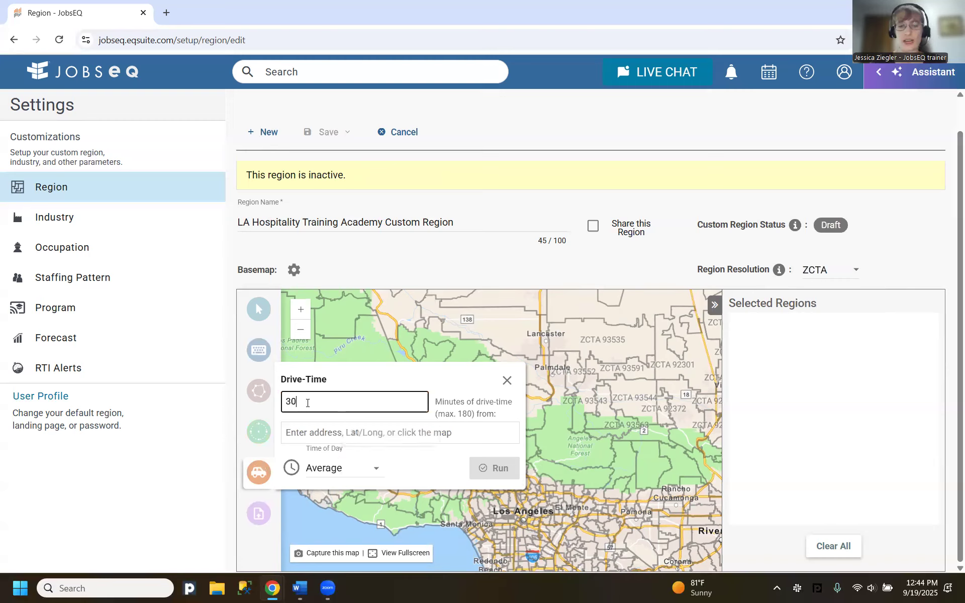
left_click(344, 432)
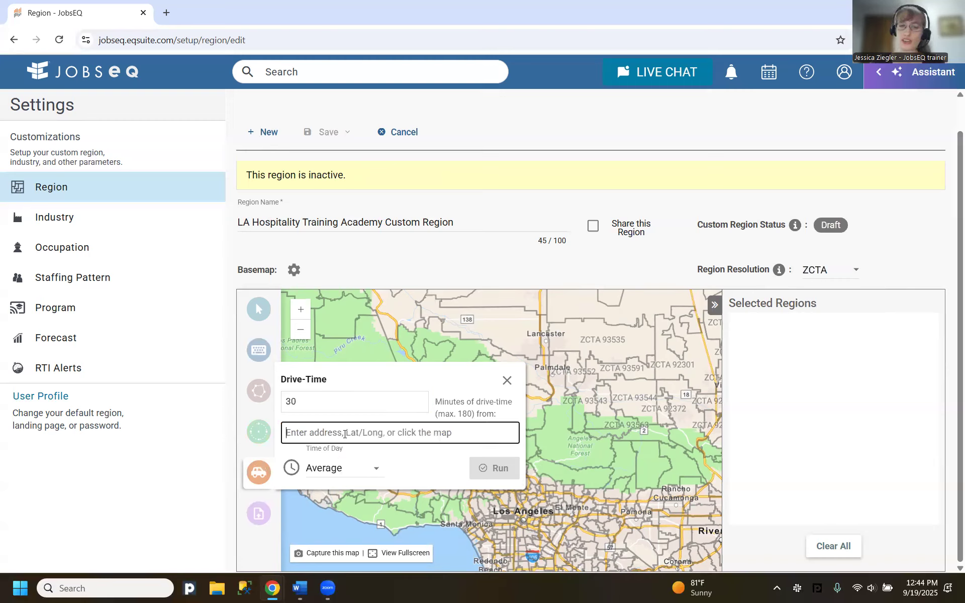
right_click(427, 432)
left_click(467, 302)
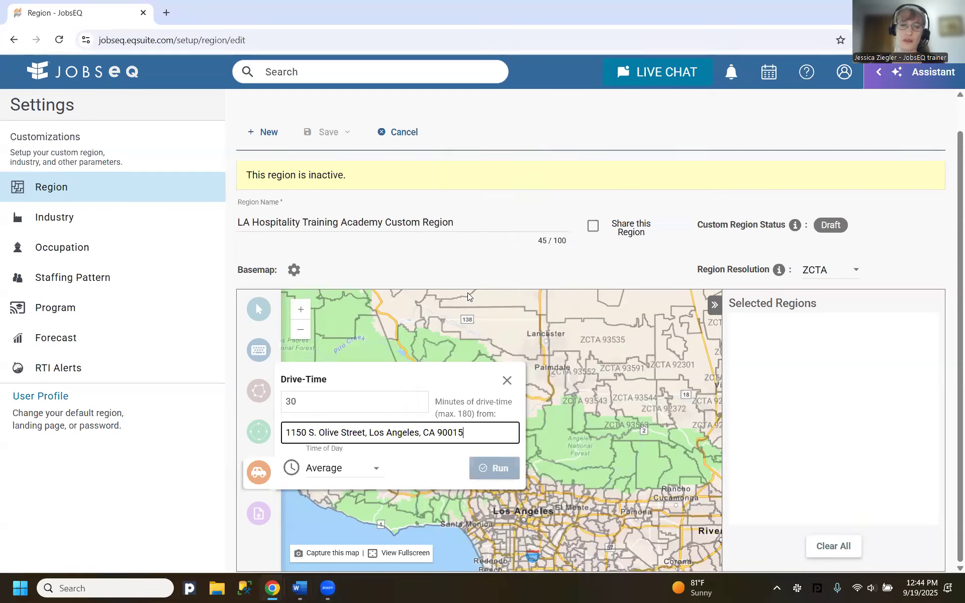
Review the time-of-day options, keep Average, and run the drive-time to add its area to the region.
left_click(376, 469)
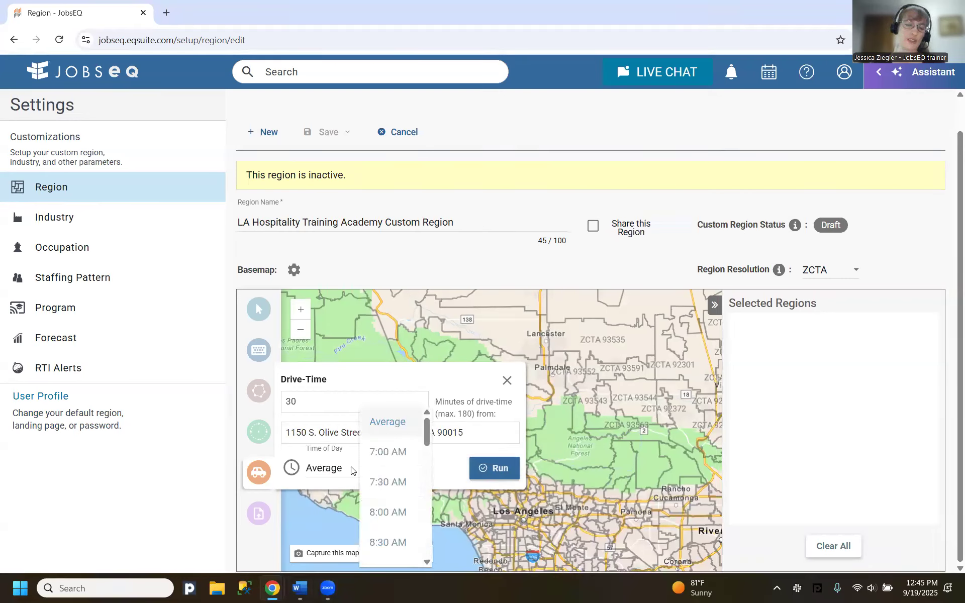
scroll(397, 473, "down", 1)
scroll(403, 473, "down", 5)
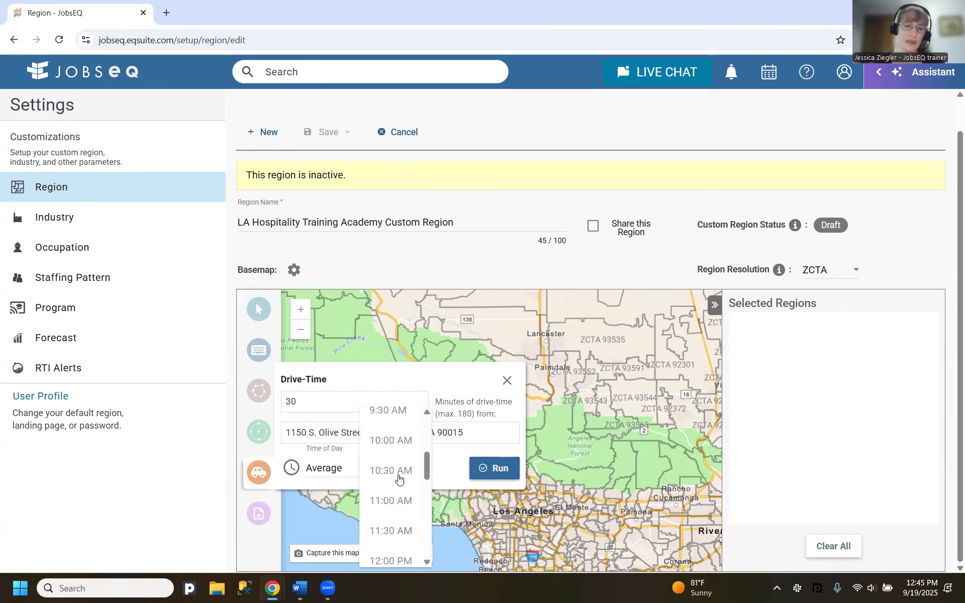
scroll(399, 478, "up", 6)
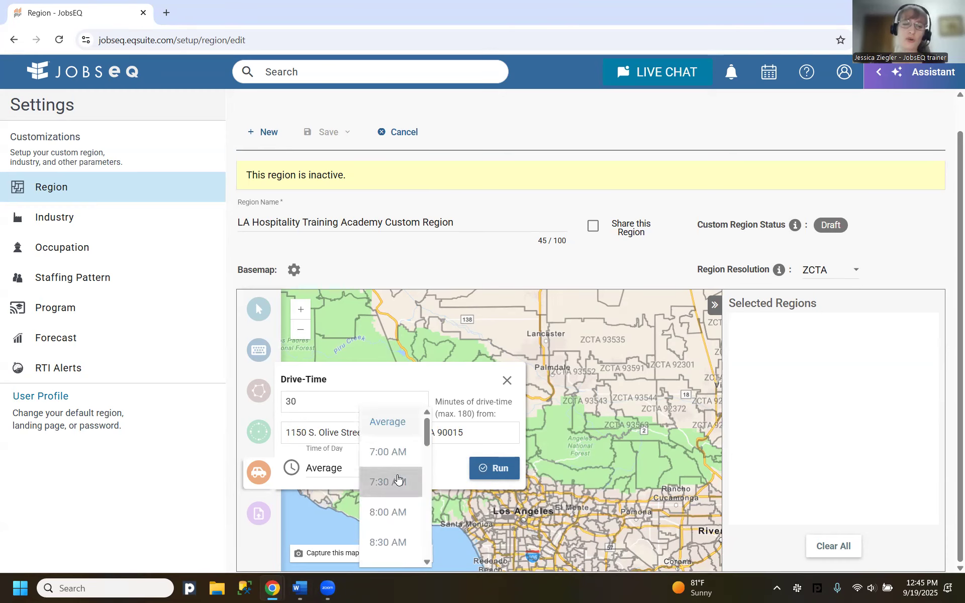
left_click(399, 422)
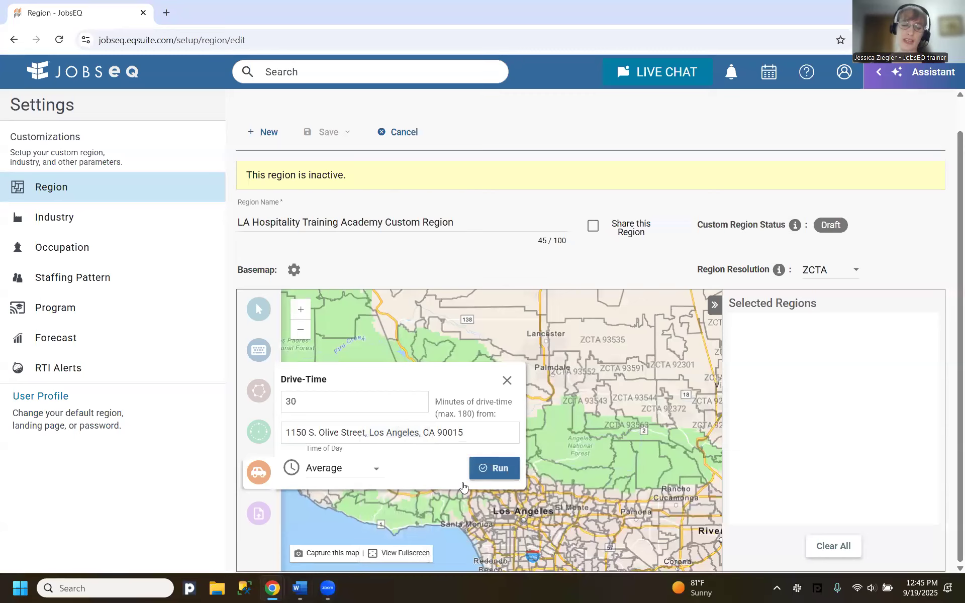
left_click(504, 477)
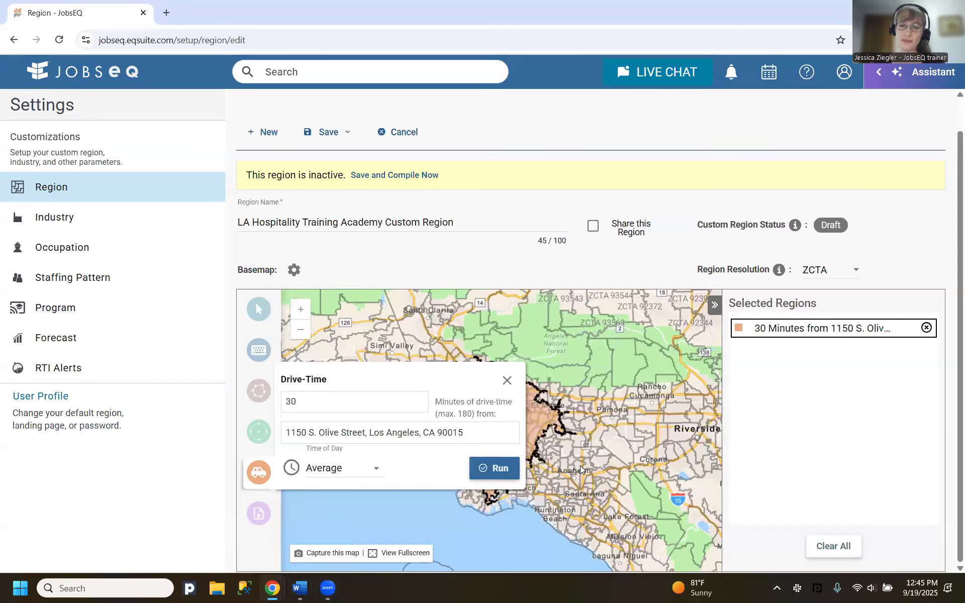
left_click(507, 381)
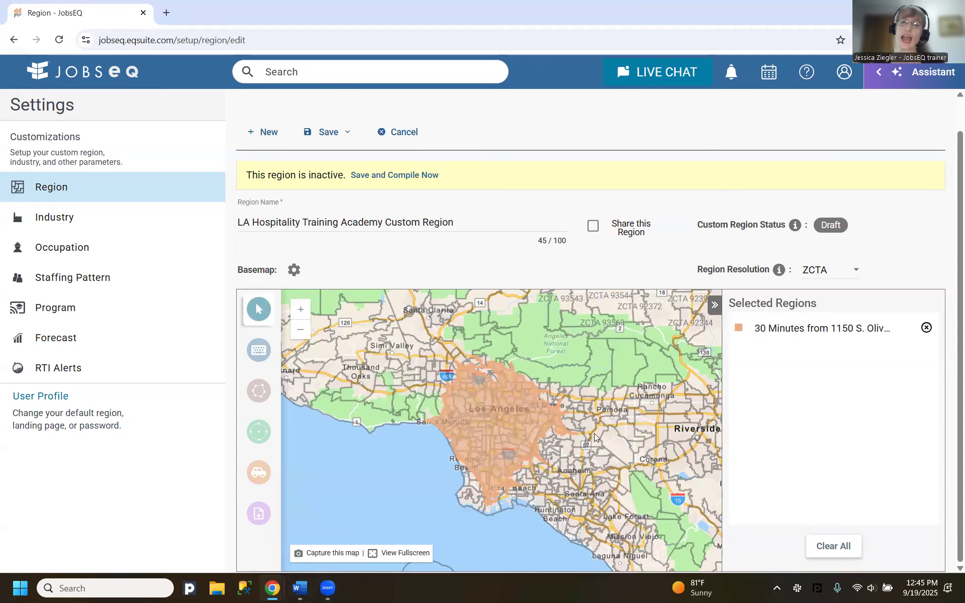
Examine the drive-time area on the map up close and check the region resolution options.
left_click_drag(573, 433, 607, 446)
scroll(607, 446, "up", 2)
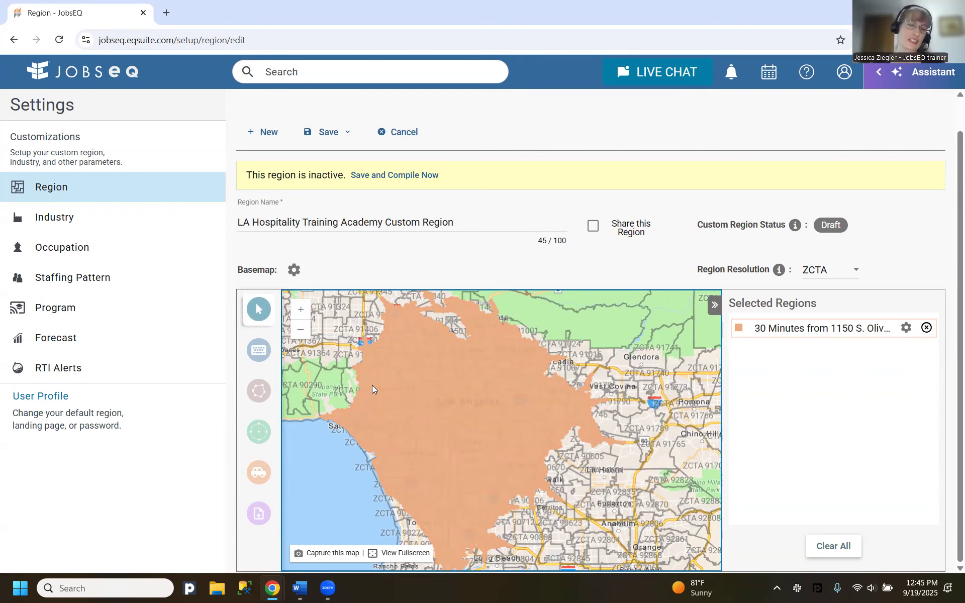
left_click_drag(400, 408, 454, 420)
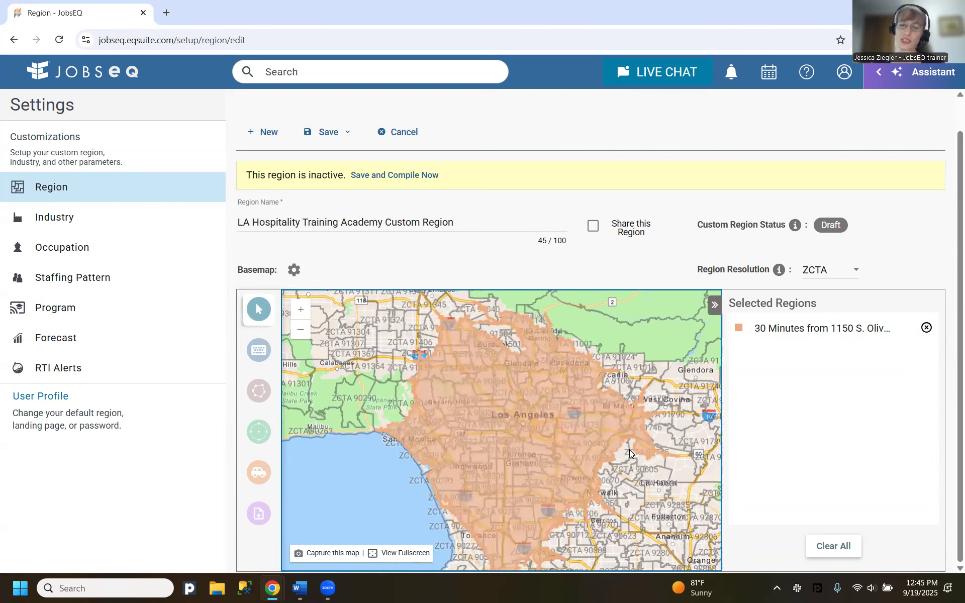
left_click(834, 272)
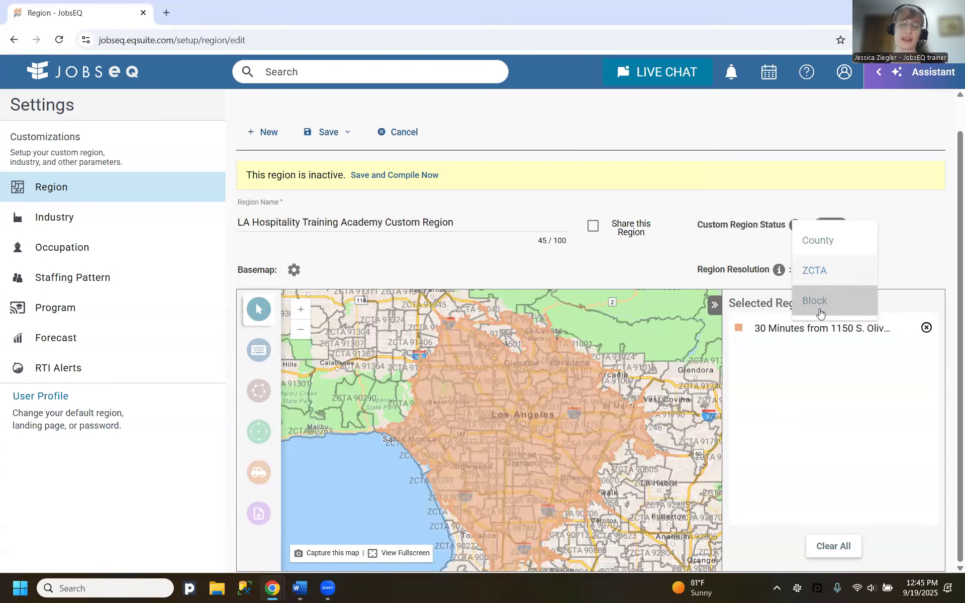
Rename the region as LA Hospitality Training Academy 30-minute drivetime and save it.
left_click(457, 223)
key("BackSpace")
key("BackSpace")
key("BackSpace")
key("BackSpace")
key("BackSpace")
key("BackSpace")
key("BackSpace")
key("BackSpace")
key("BackSpace")
key("BackSpace")
key("BackSpace")
key("BackSpace")
key("BackSpace")
type("30-minute drivetime")
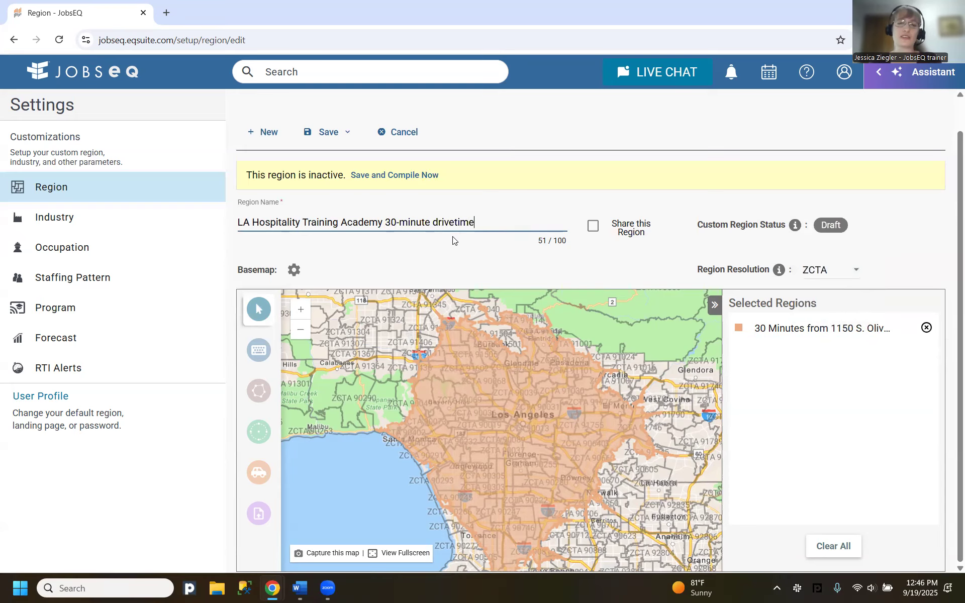
left_click(328, 139)
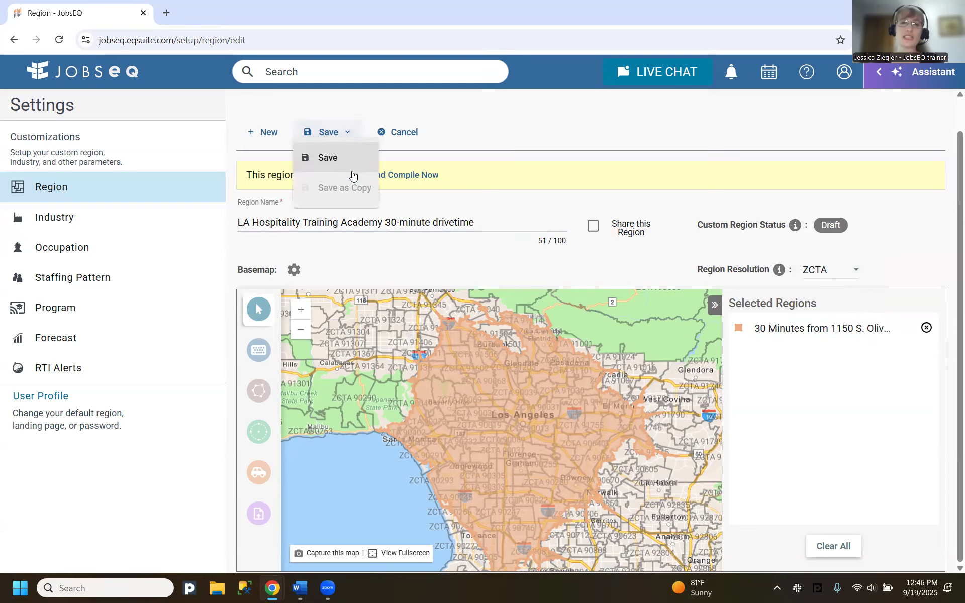
left_click(344, 165)
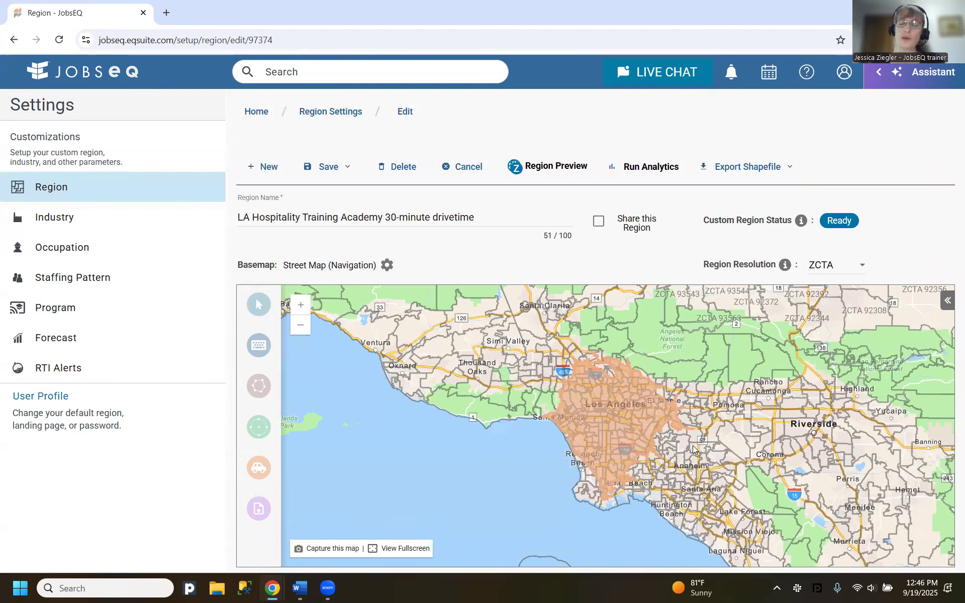
Preview the saved region's boundary and run the Occupation Snapshot analytic for it.
left_click(539, 171)
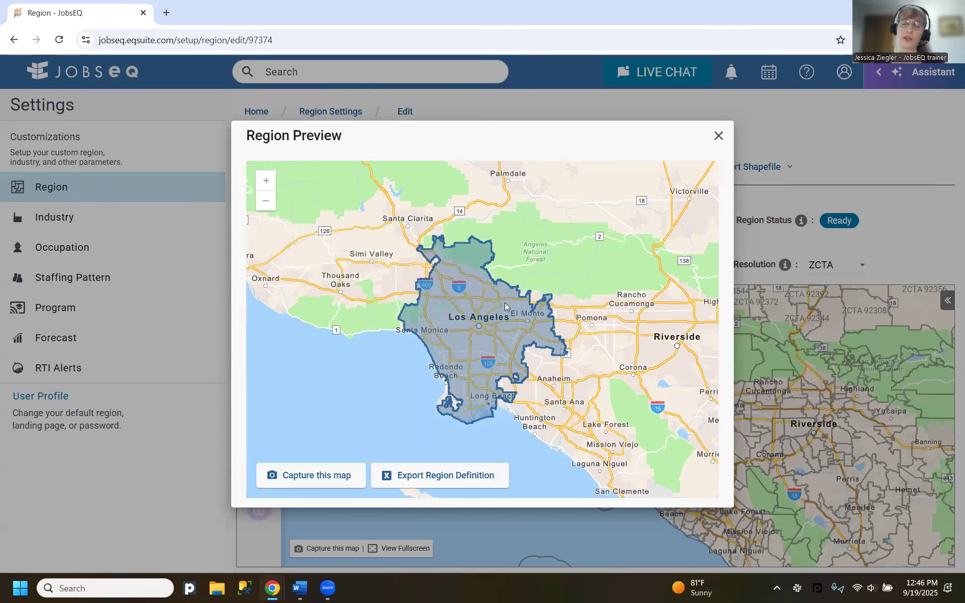
left_click(719, 136)
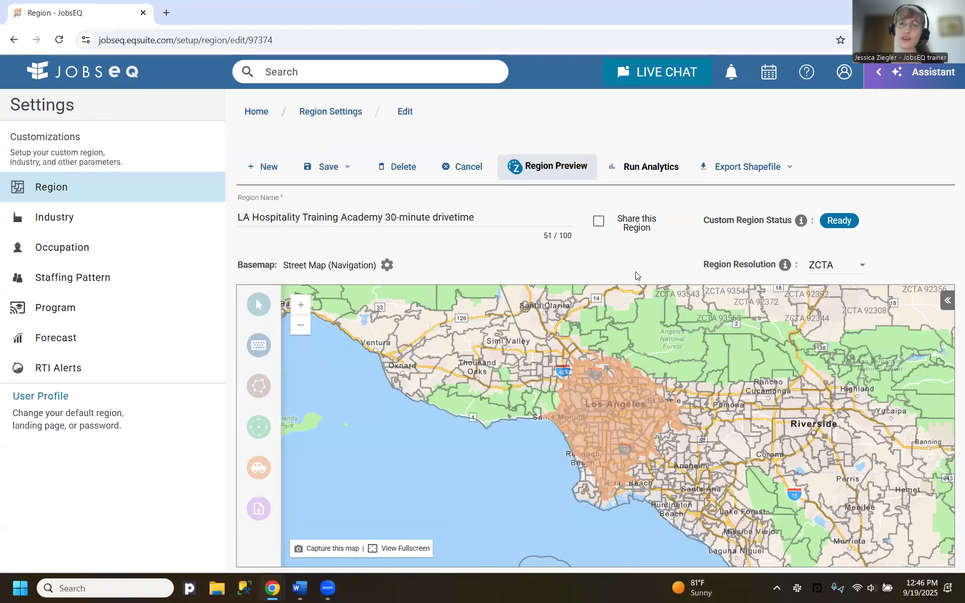
left_click(651, 169)
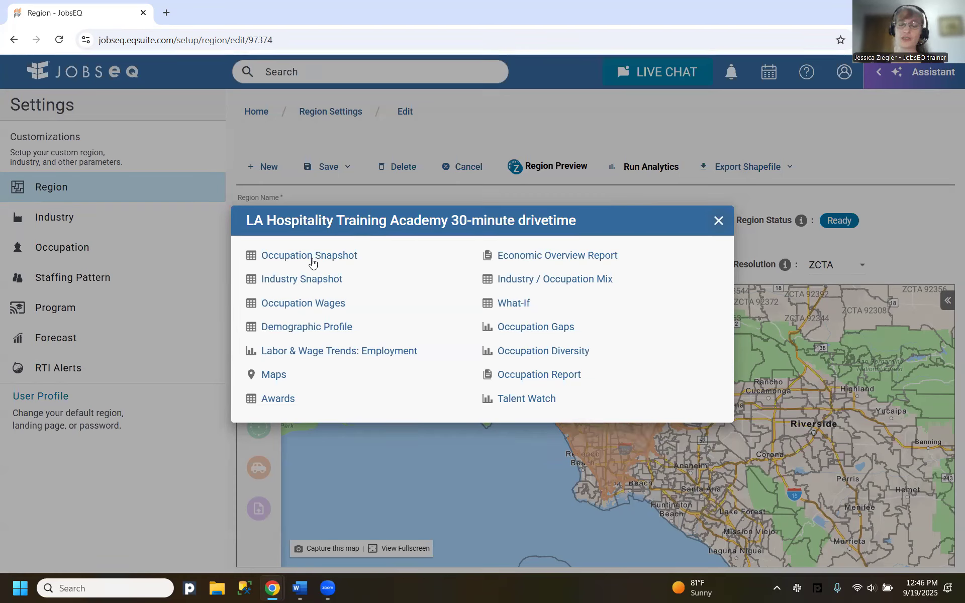
left_click(312, 262)
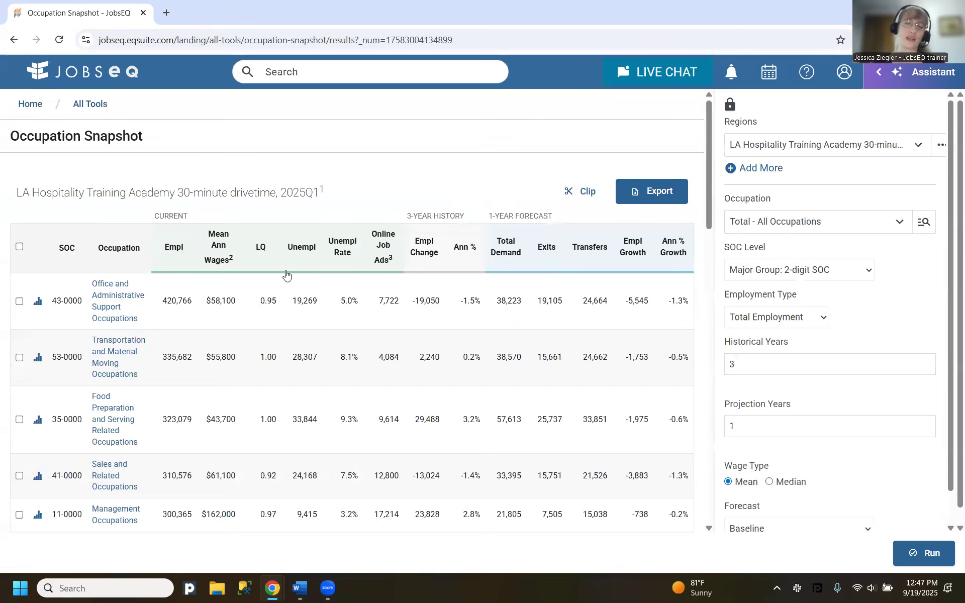
Search the snapshot's regions for "la hospital" and select the custom 30-minute drivetime region.
left_click(800, 146)
type("la")
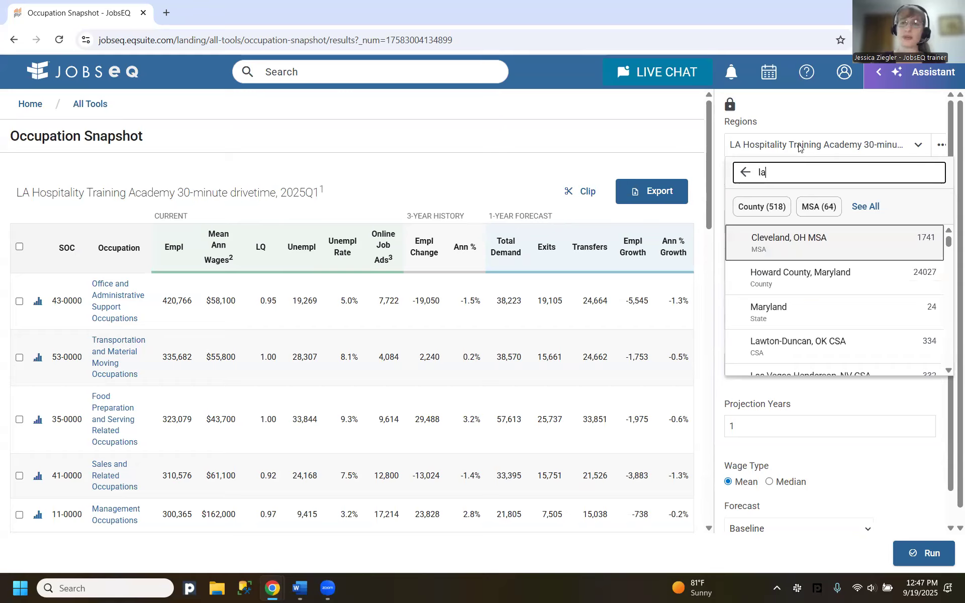
type(" hospital")
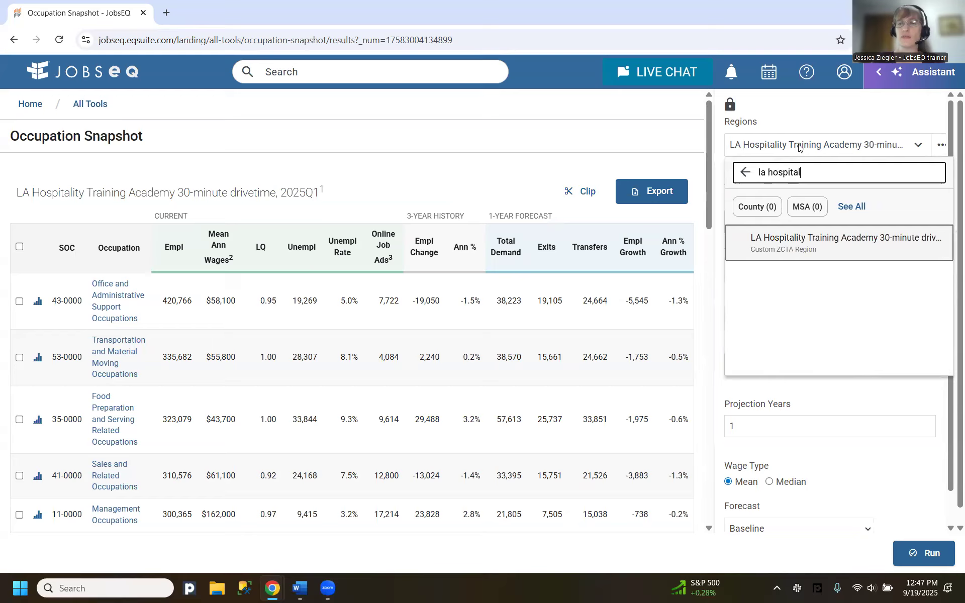
left_click(813, 257)
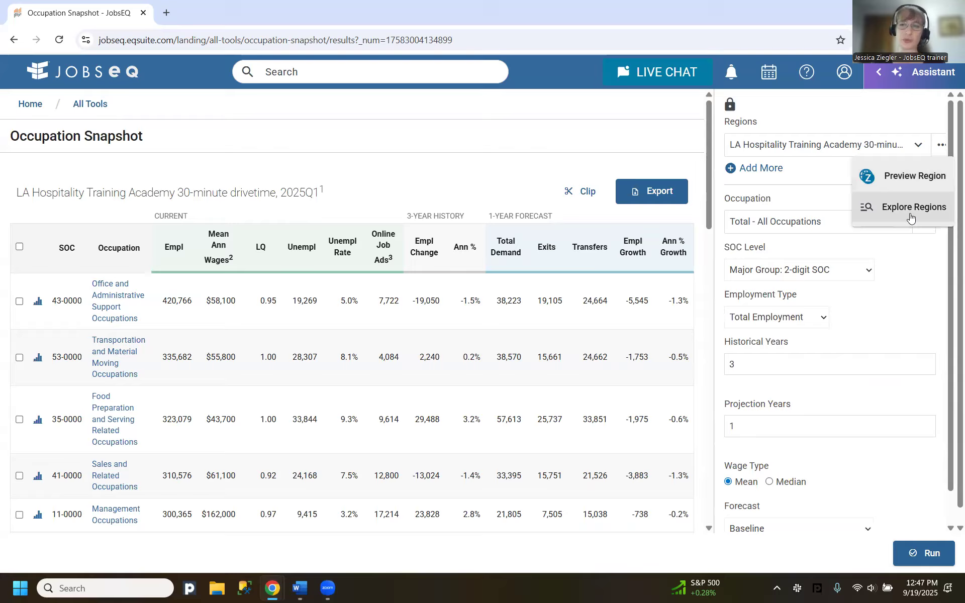
Explore the regions list, look through the My Customs group, and close it without choosing another region.
left_click(911, 217)
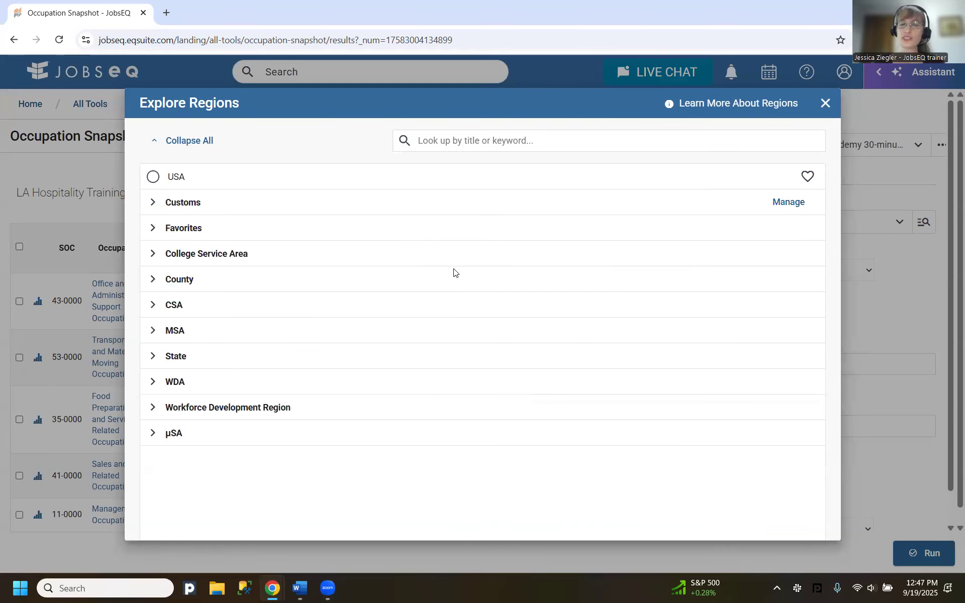
left_click(153, 203)
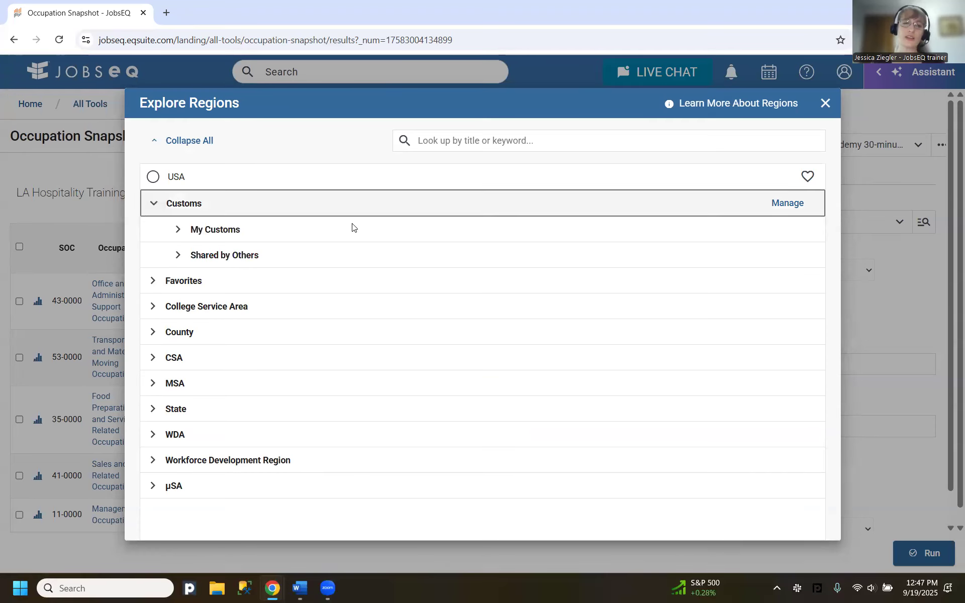
left_click(177, 233)
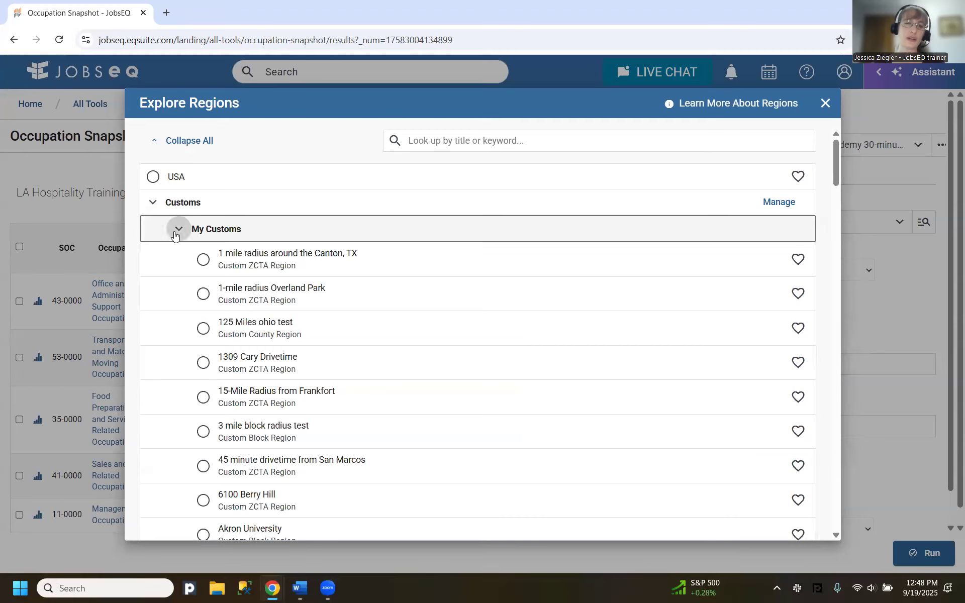
left_click(176, 232)
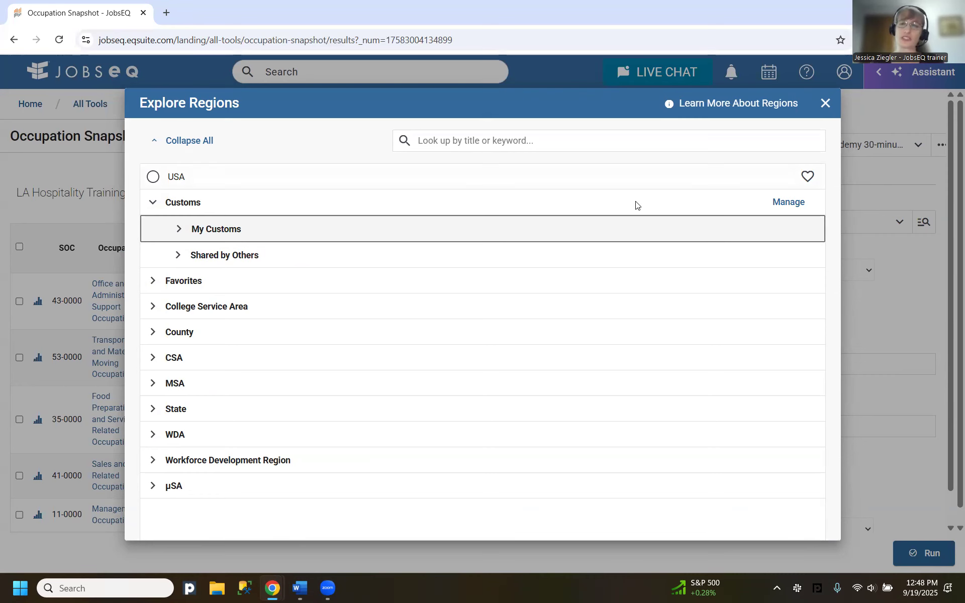
left_click(825, 103)
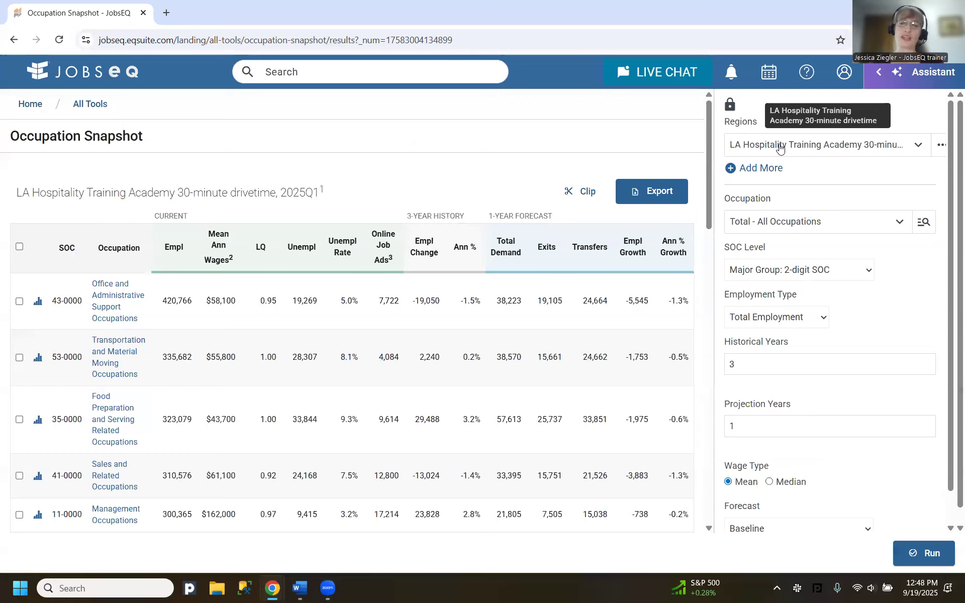
Run the snapshot for the Hospitality, Events & Tourism (CTE Cluster) occupations at the Detailed Occupation: 6-digit SOC level.
left_click(800, 221)
type("hospita")
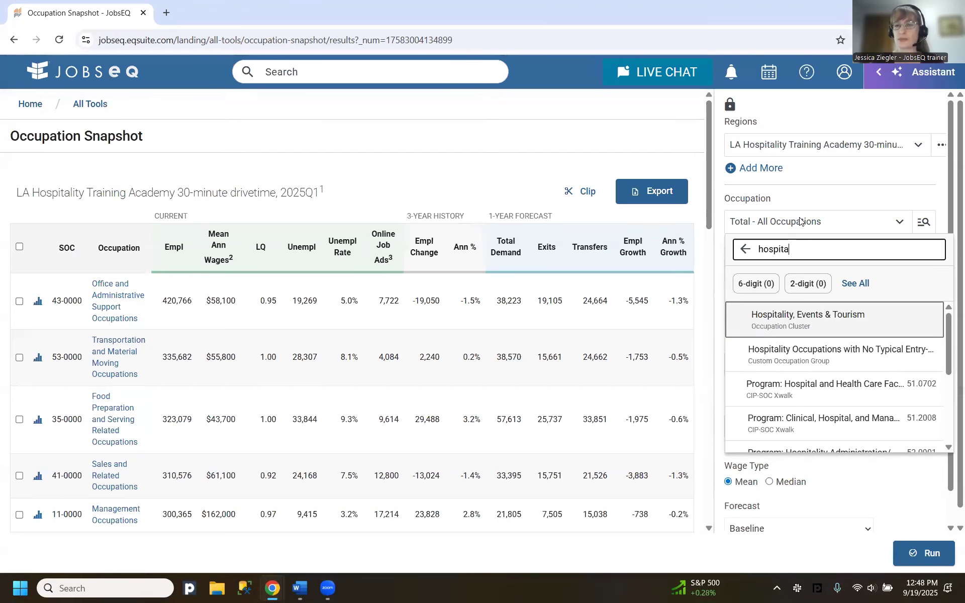
type("lit")
left_click(825, 316)
left_click(824, 271)
left_click(829, 336)
left_click(924, 553)
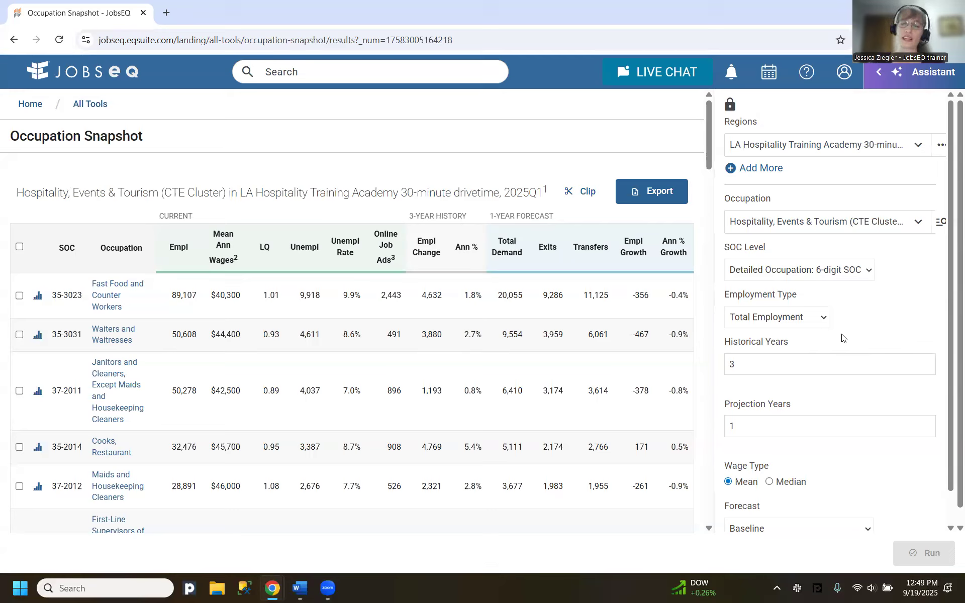
Try to run the snapshot for the 30-minute drivetime region with the Los Angeles Custom Forecast.
scroll(843, 338, "down", 1)
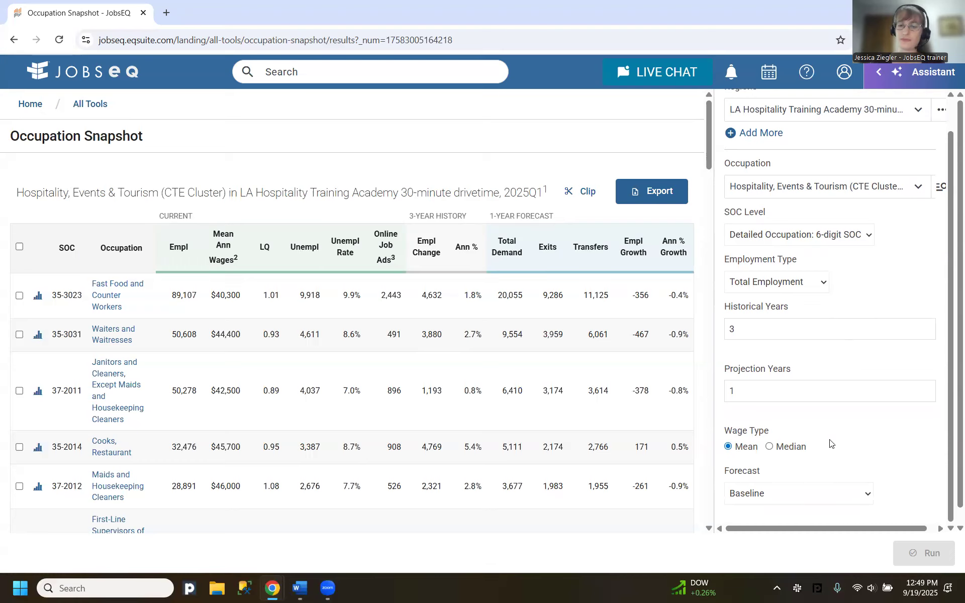
left_click(819, 493)
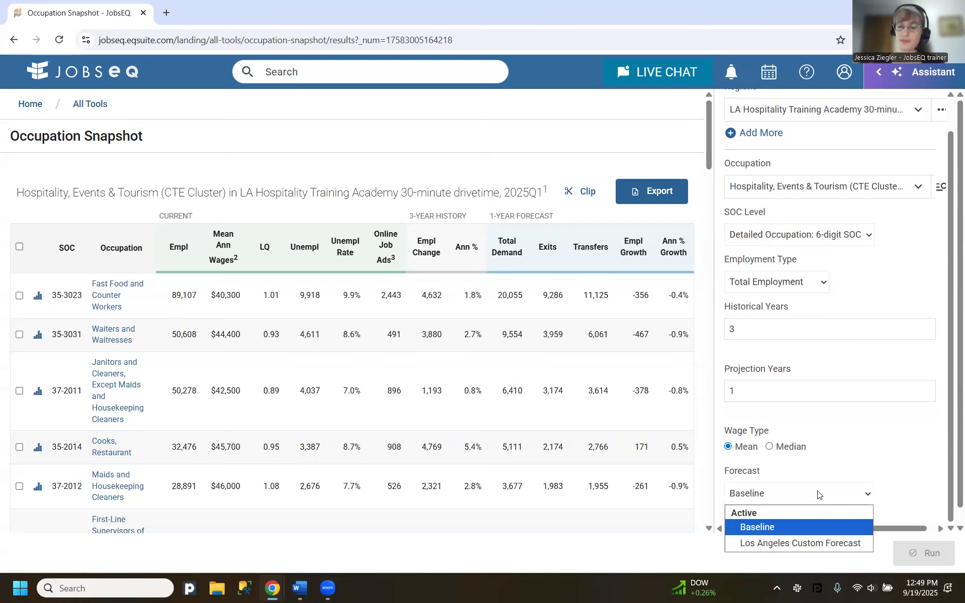
left_click(787, 545)
left_click(929, 556)
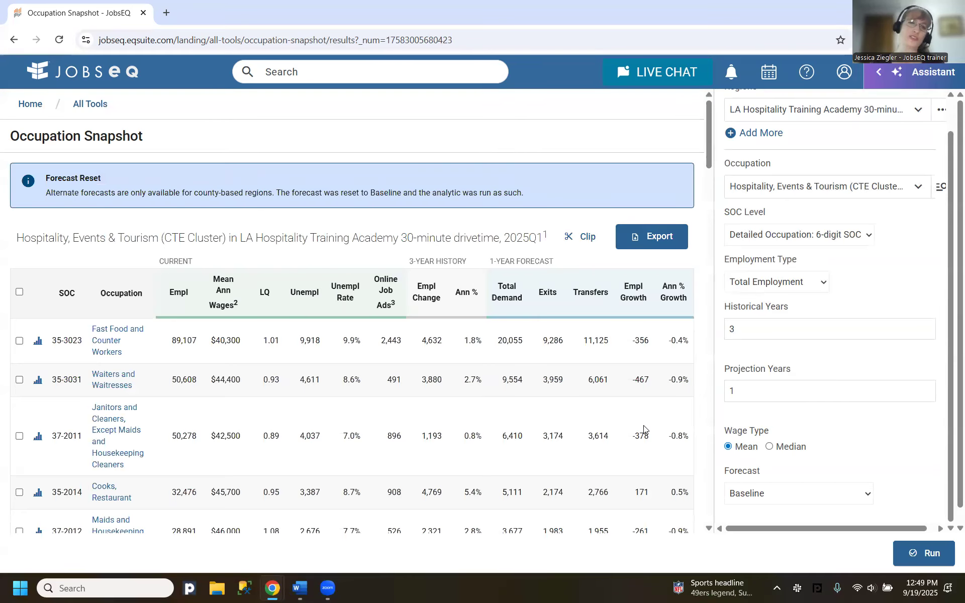
scroll(604, 254, "down", 1)
scroll(603, 255, "down", 1)
scroll(609, 272, "up", 1)
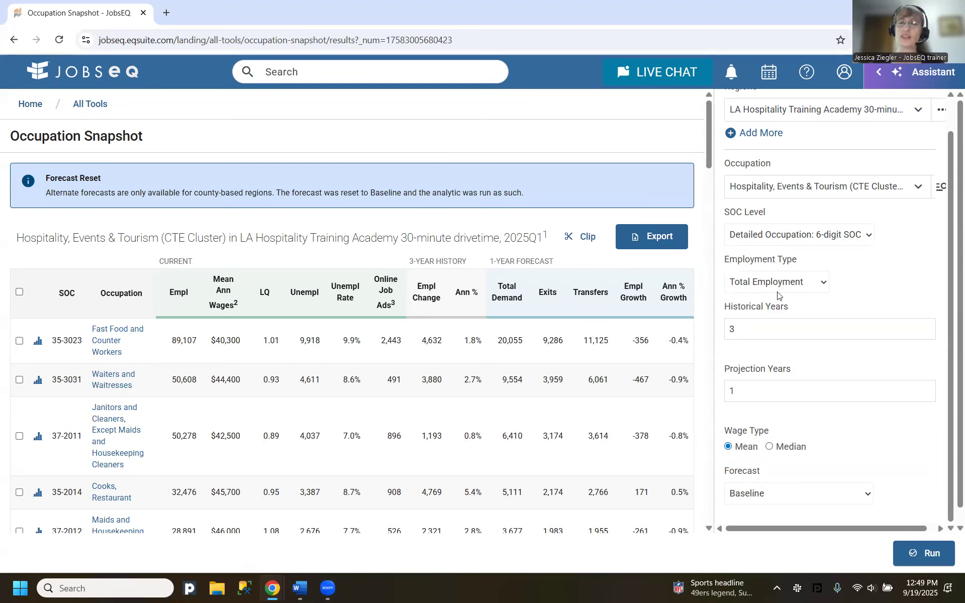
Run the snapshot for Los Angeles County, California with the Los Angeles Custom Forecast and look over the occupation rows.
scroll(827, 149, "up", 1)
left_click(816, 152)
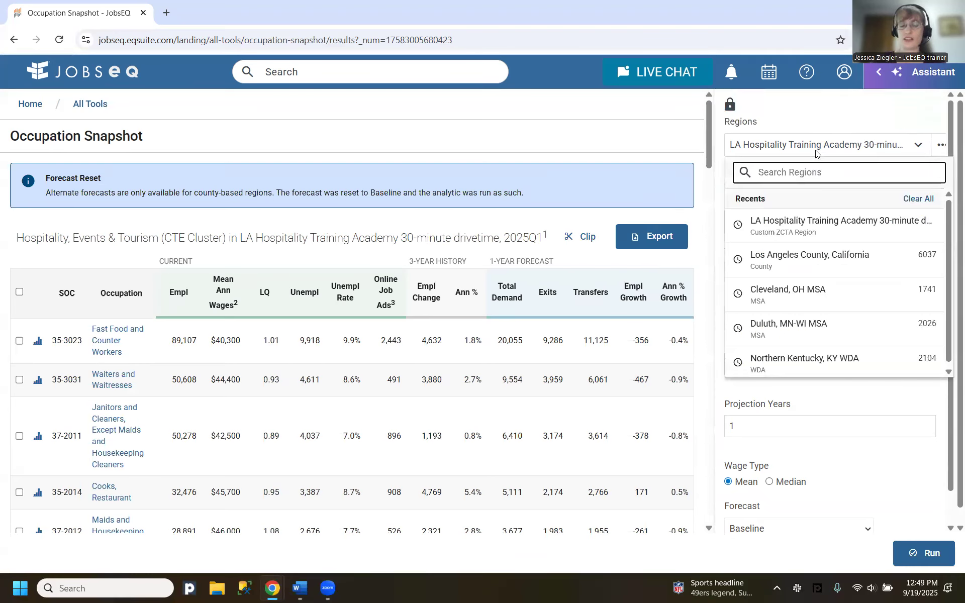
type("los ange")
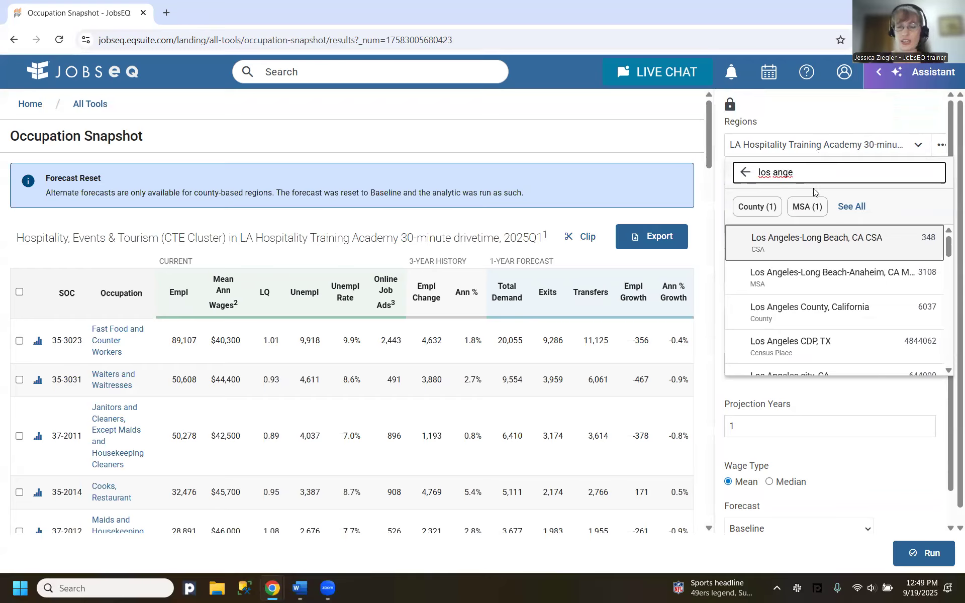
left_click(810, 312)
scroll(850, 502, "down", 1)
left_click(832, 495)
left_click(828, 545)
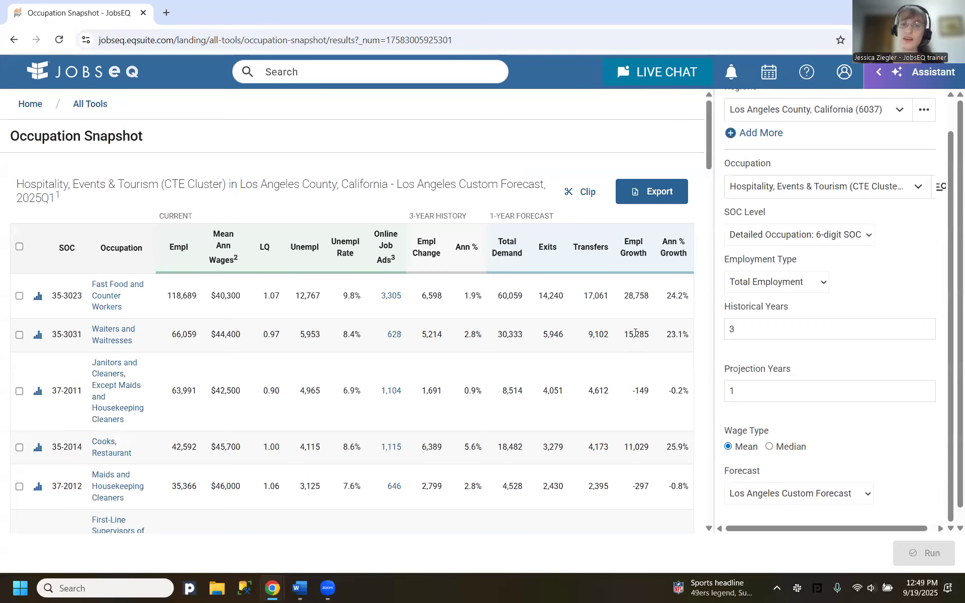
scroll(640, 314, "down", 2)
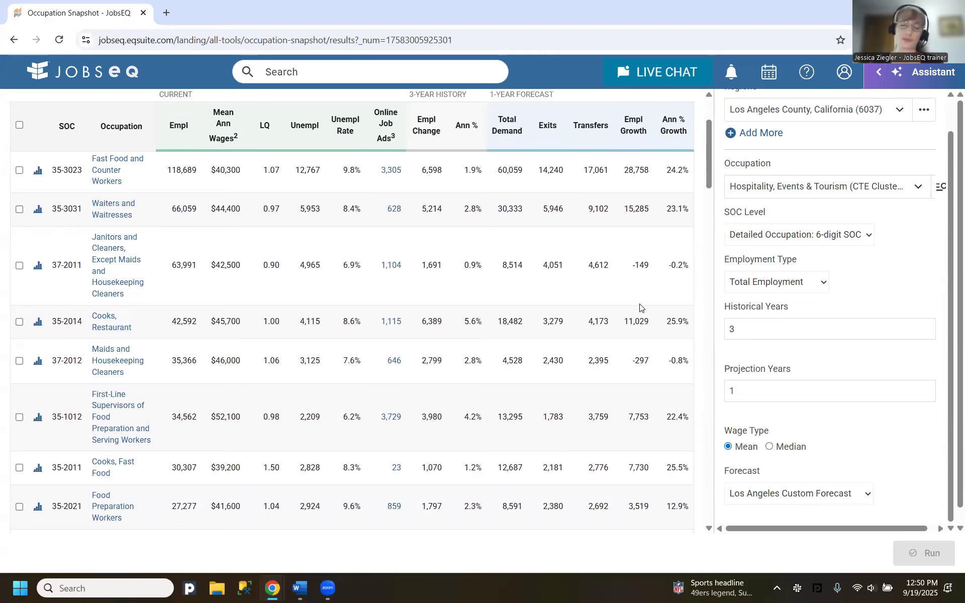
scroll(641, 312, "up", 1)
scroll(640, 315, "up", 1)
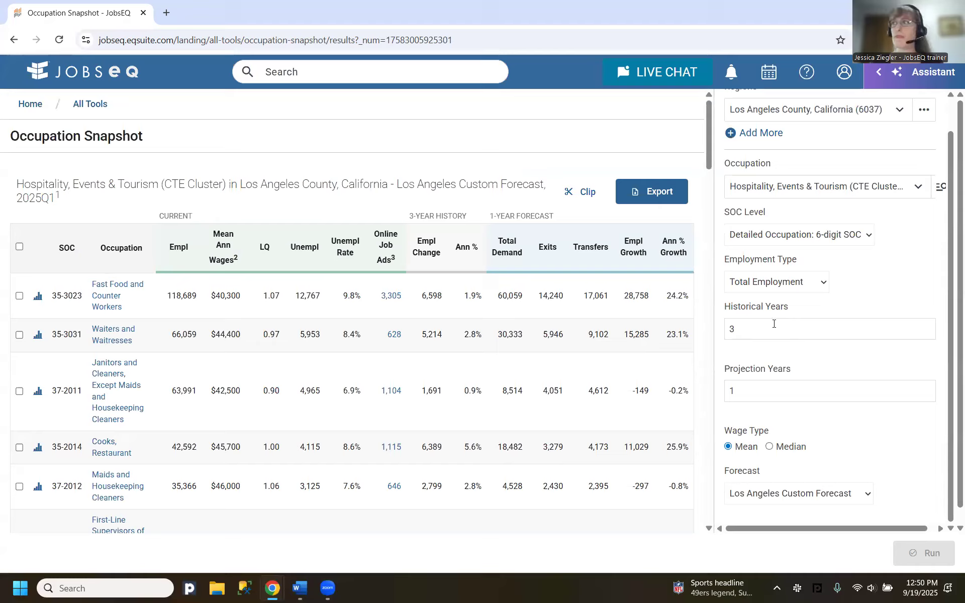
Rerun the Los Angeles County snapshot with the Baseline forecast.
scroll(774, 326, "up", 1)
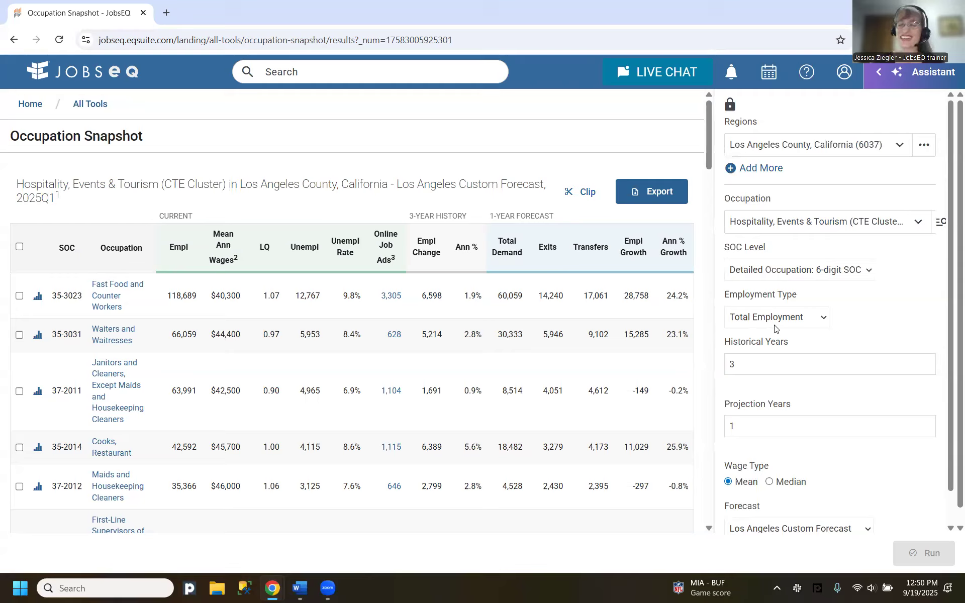
scroll(777, 328, "down", 1)
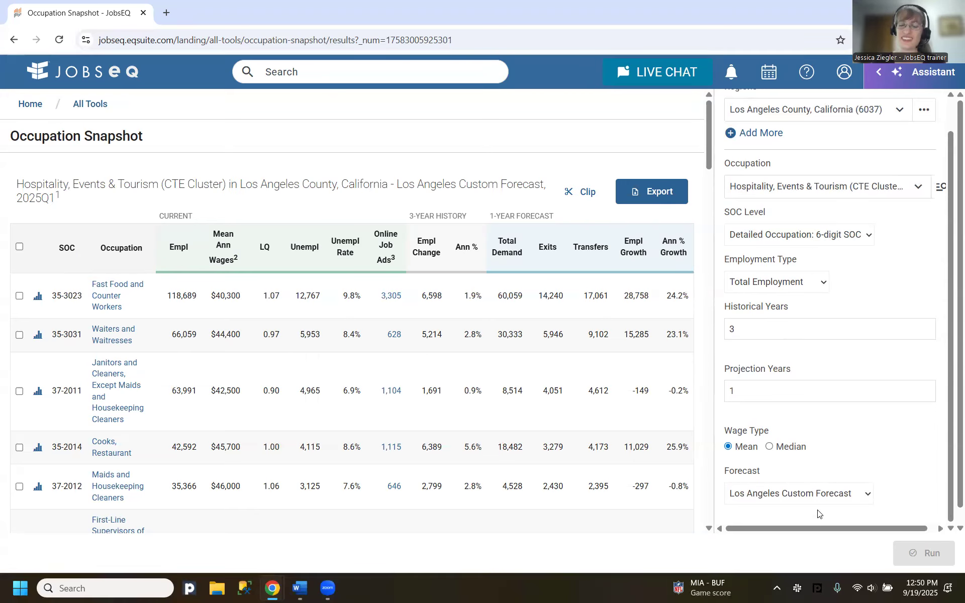
left_click(836, 498)
left_click(805, 525)
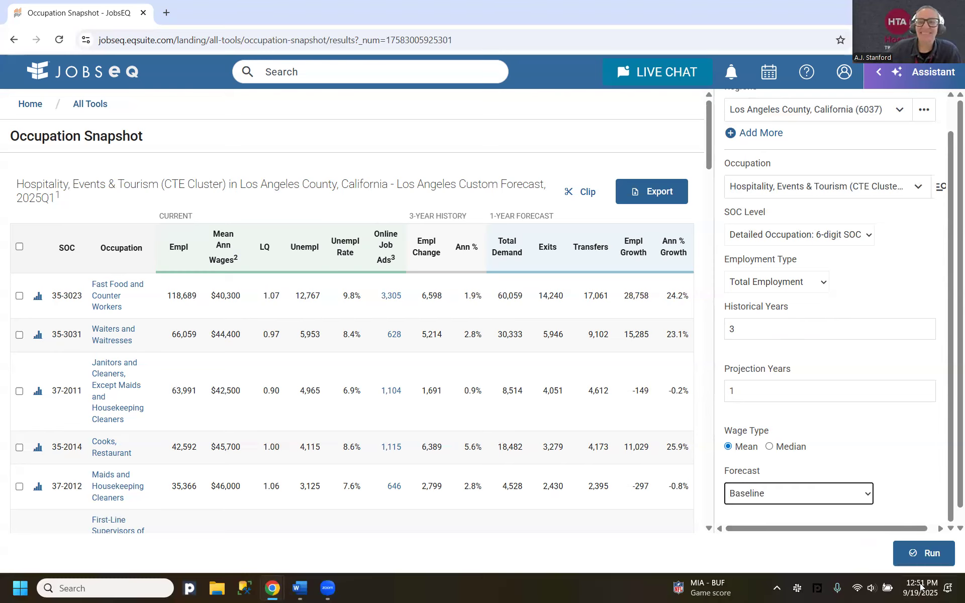
left_click(924, 562)
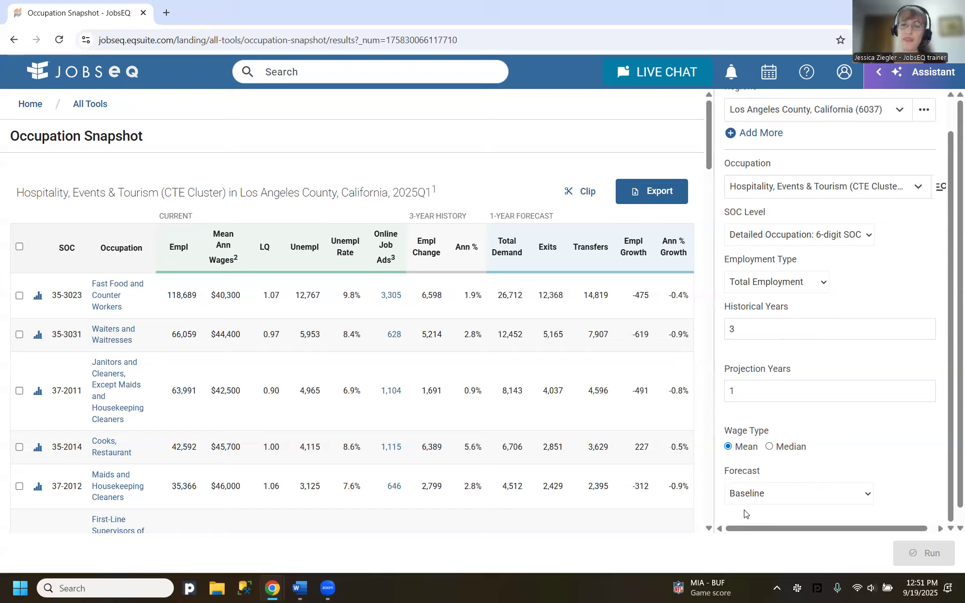
scroll(745, 512, "down", 1)
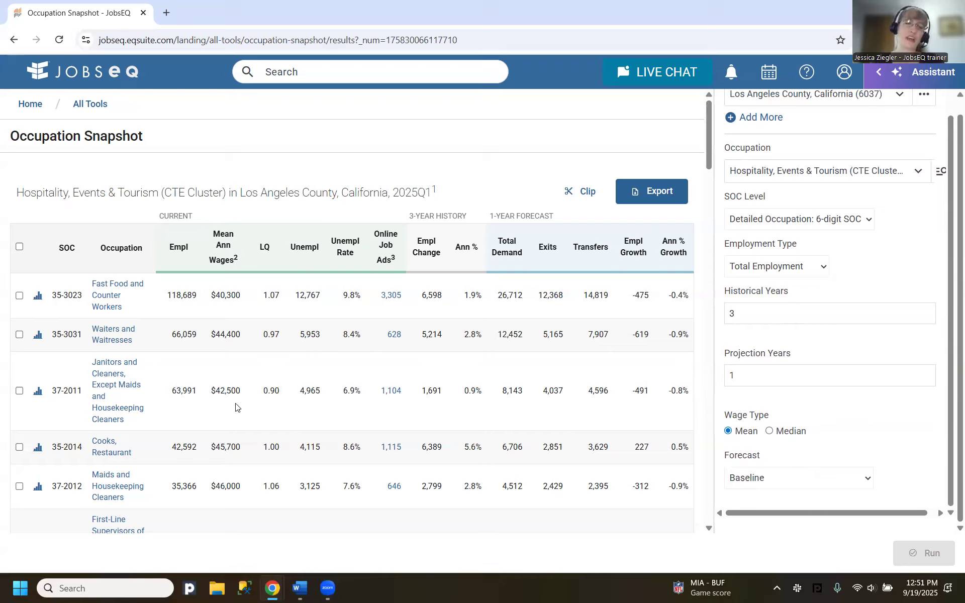
Open the Occupation Profile for Cooks, Restaurant and review its education and training requirements and educational attainment.
left_click(103, 455)
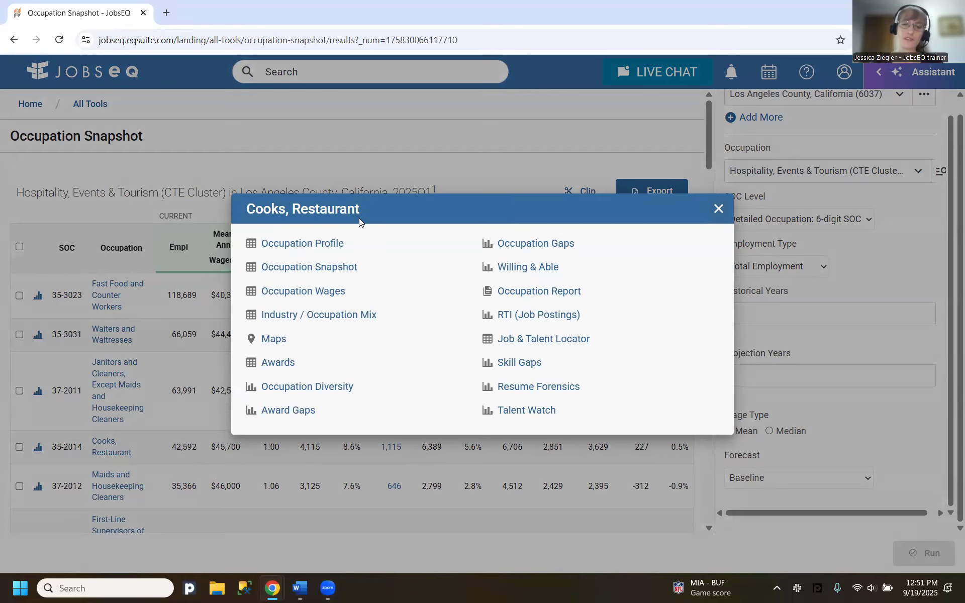
left_click(313, 250)
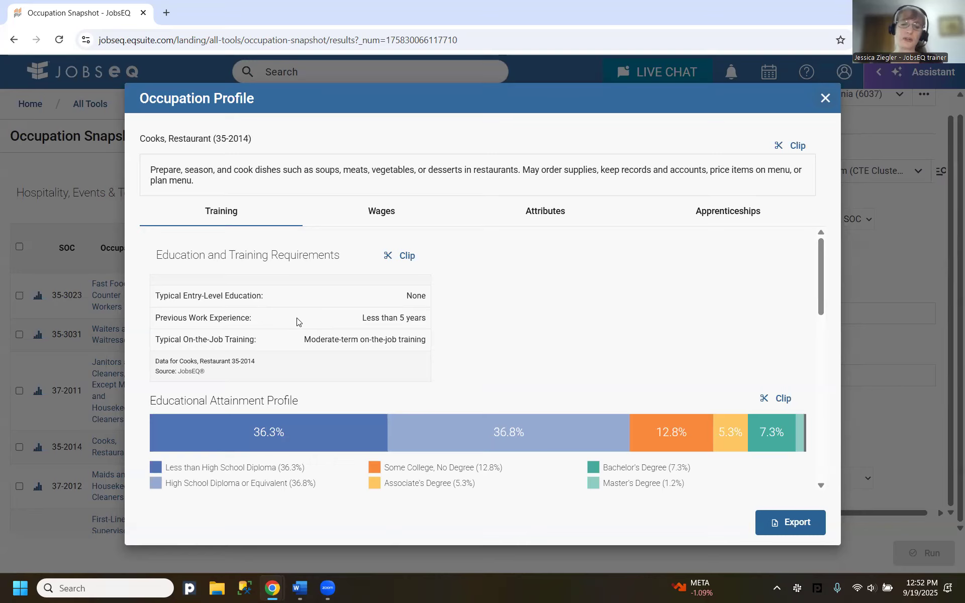
scroll(297, 322, "down", 1)
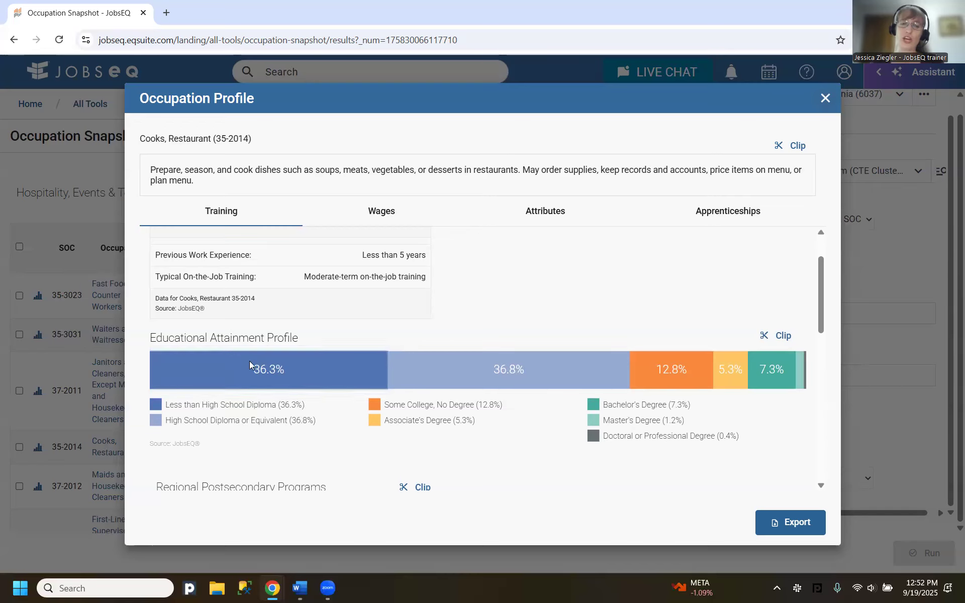
scroll(250, 363, "down", 1)
scroll(250, 363, "down", 3)
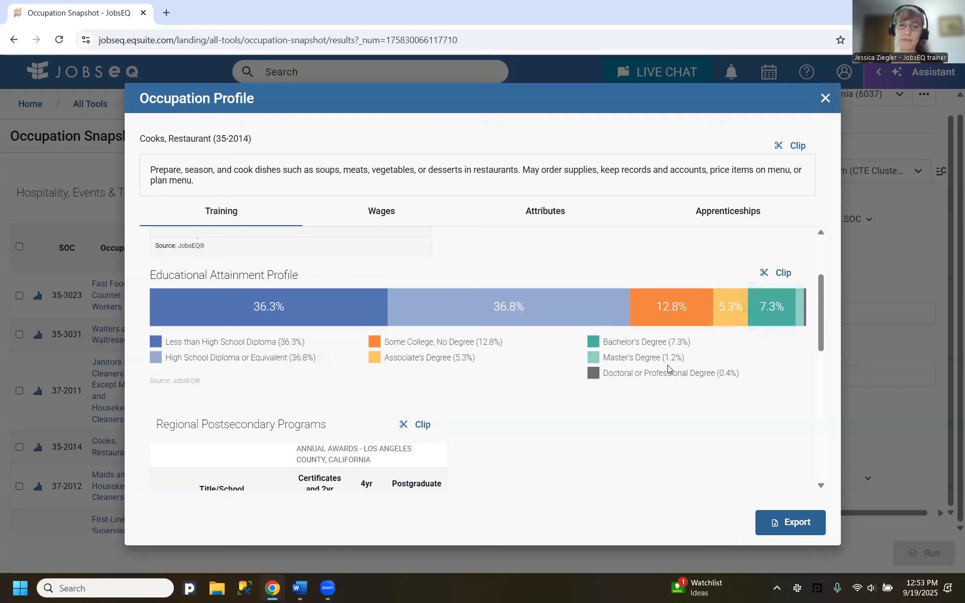
Examine the Regional Postsecondary Programs awards by school for Cooks, Restaurant in Los Angeles County.
scroll(668, 370, "down", 2)
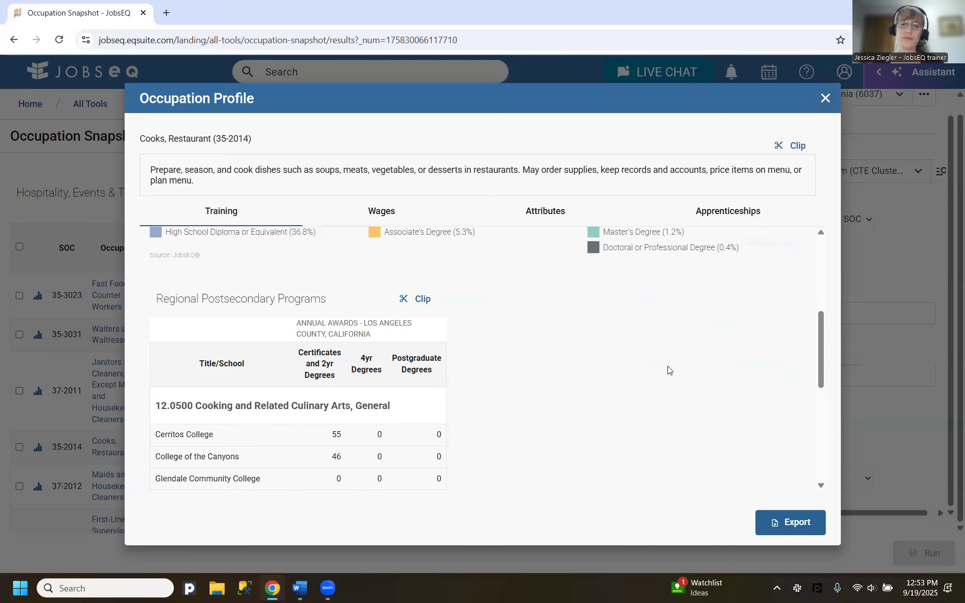
scroll(668, 367, "down", 2)
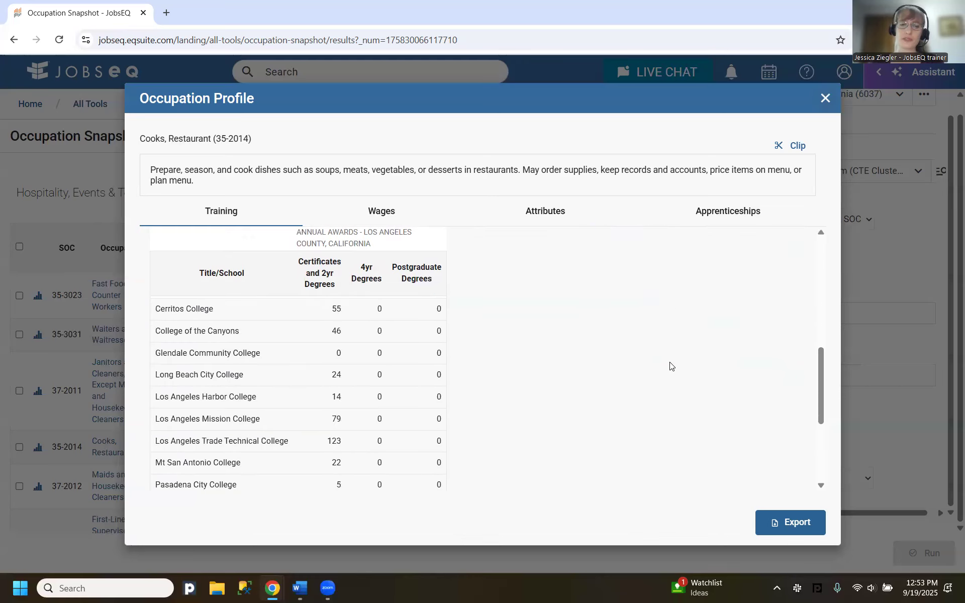
scroll(668, 366, "up", 1)
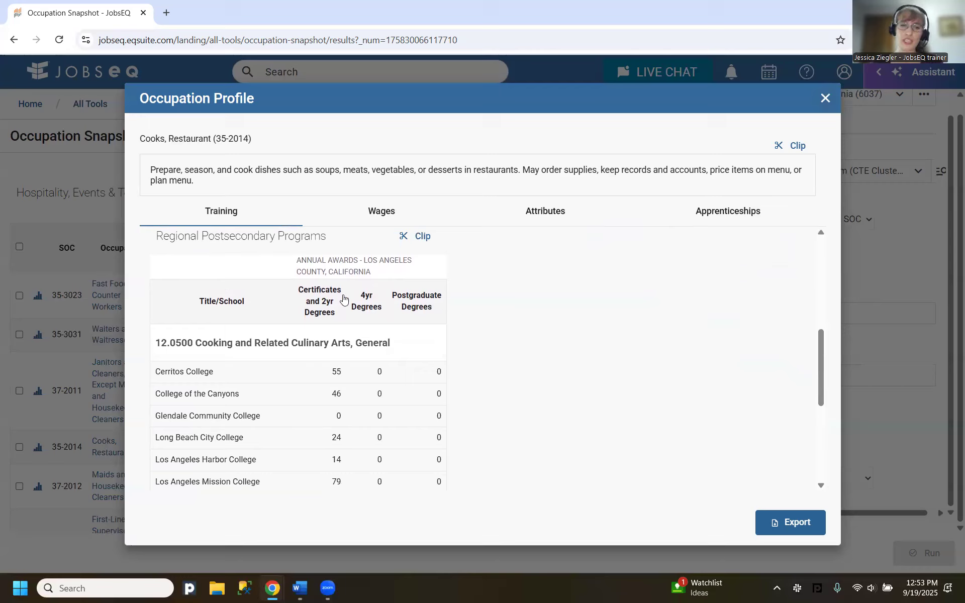
scroll(512, 338, "down", 1)
scroll(512, 337, "down", 3)
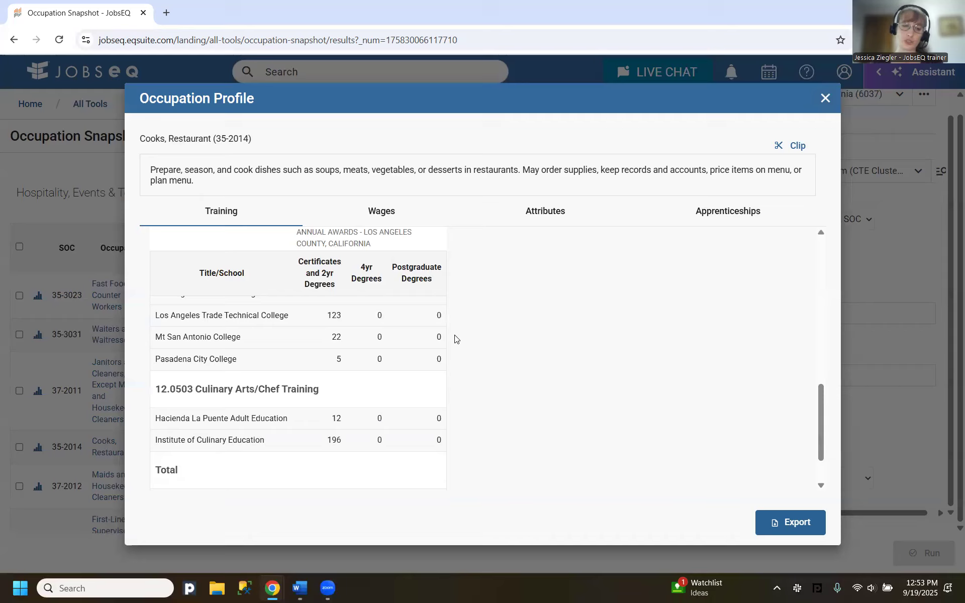
scroll(418, 348, "up", 1)
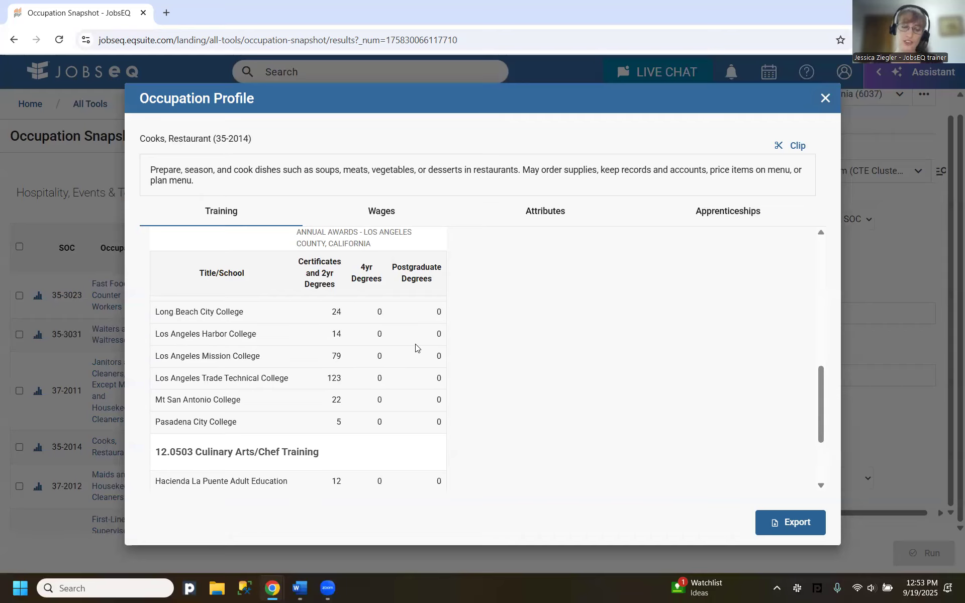
scroll(416, 347, "up", 2)
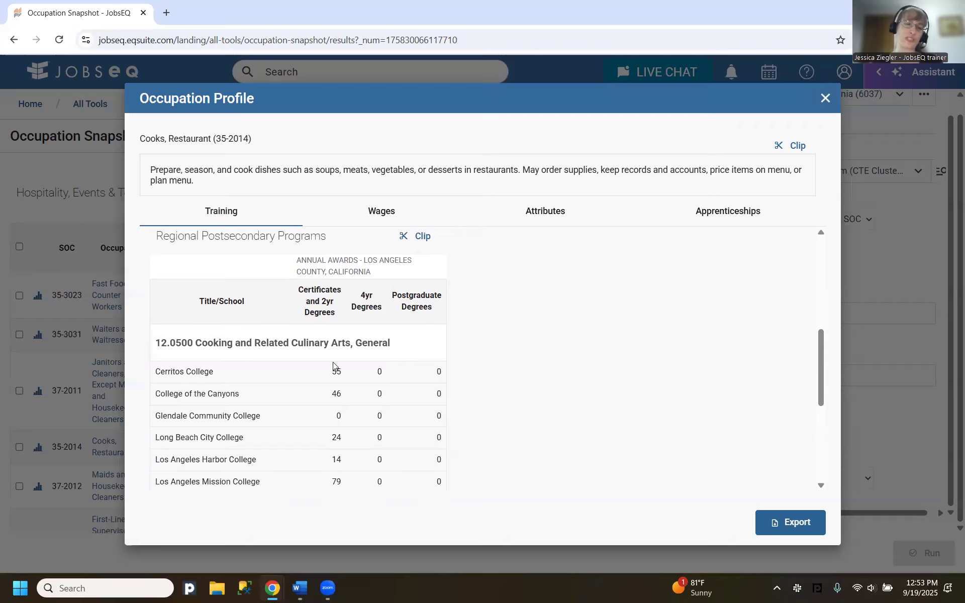
scroll(693, 370, "down", 1)
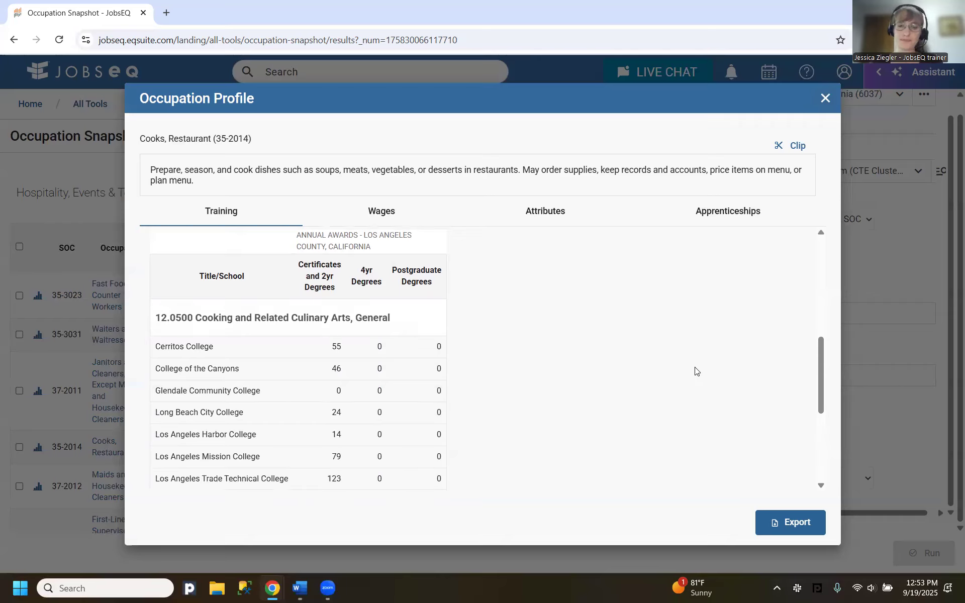
scroll(696, 366, "up", 5)
scroll(662, 357, "up", 1)
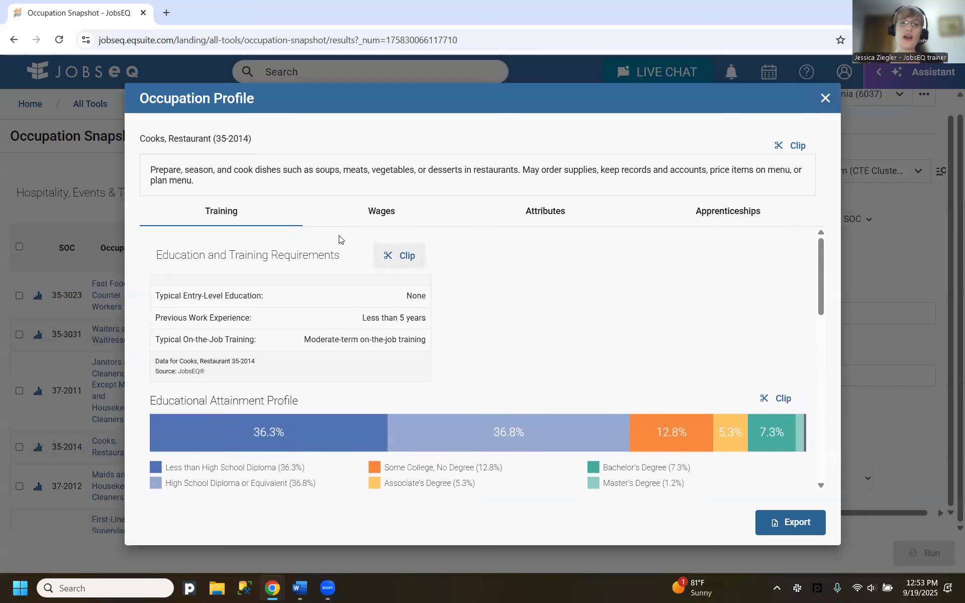
Review the average annual and industry wages for Cooks, Restaurant, and show the profile's export formats.
left_click(384, 213)
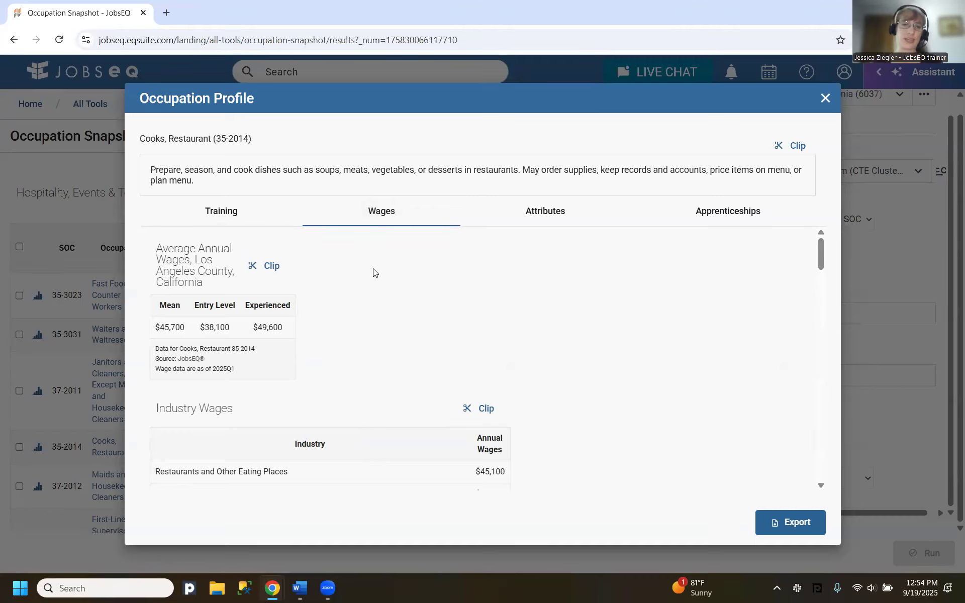
scroll(267, 327, "down", 3)
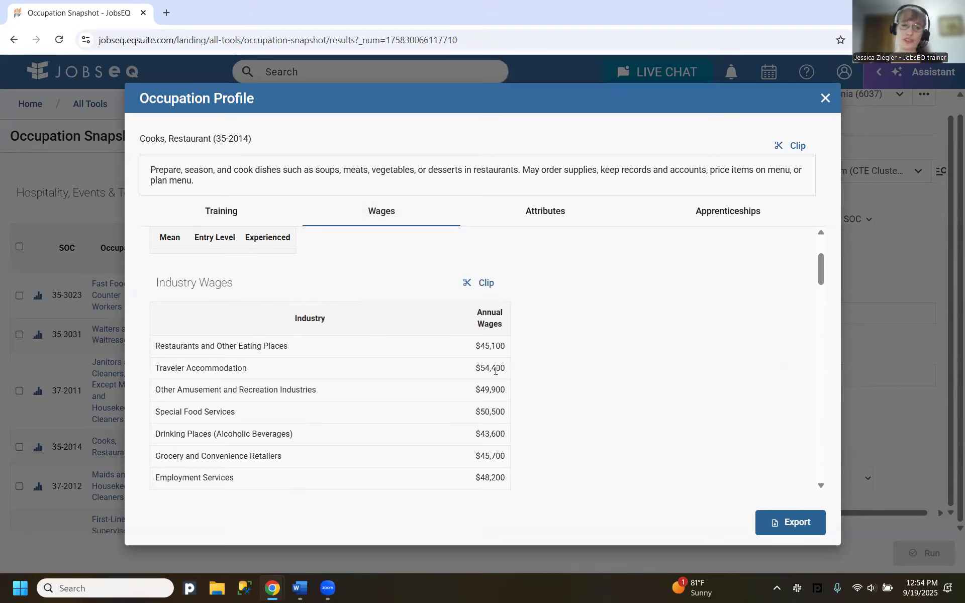
scroll(503, 370, "up", 3)
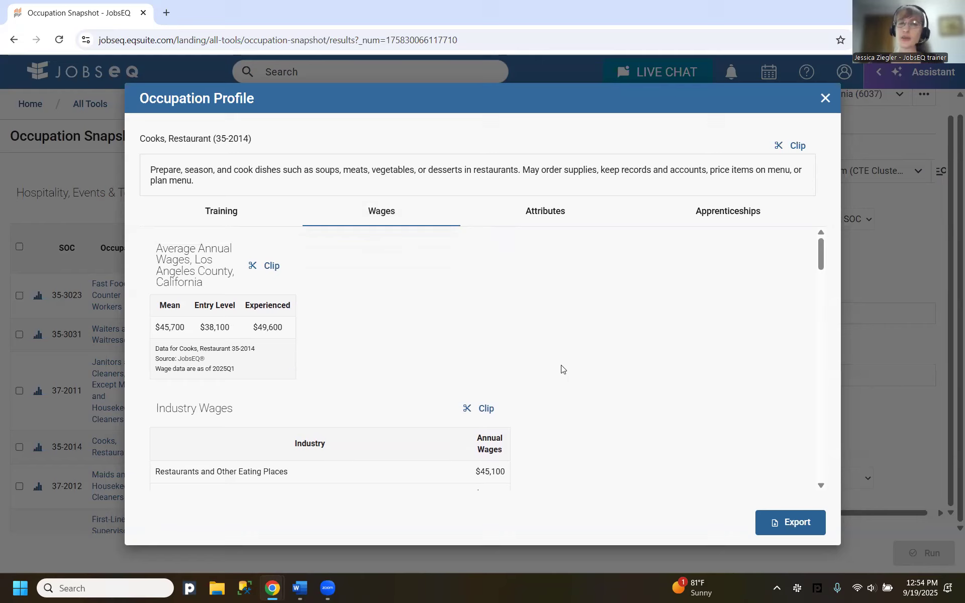
left_click(805, 522)
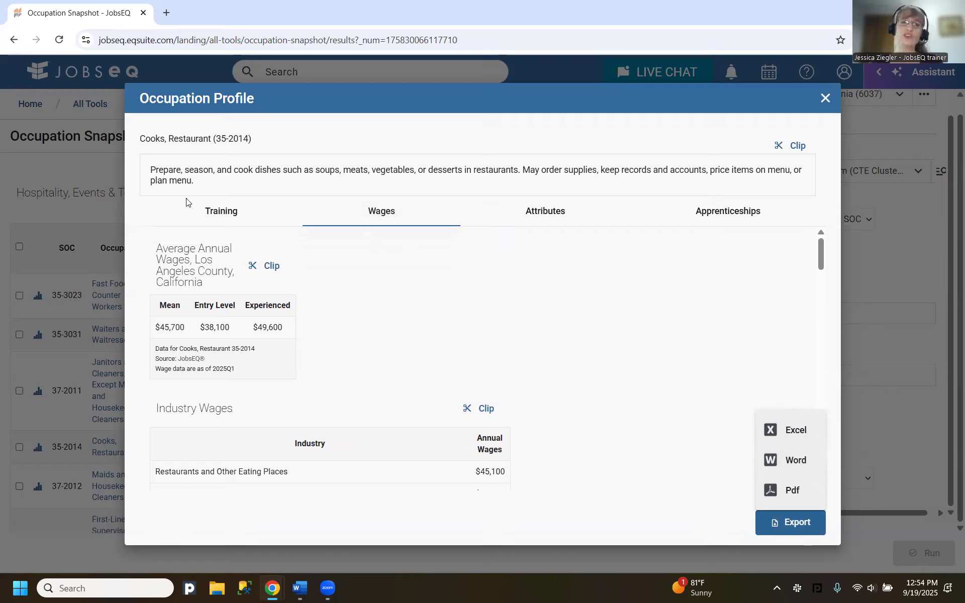
Revisit the training and postsecondary program data for Cooks, Restaurant, and close the profile and the occupation's analytics list.
left_click(224, 212)
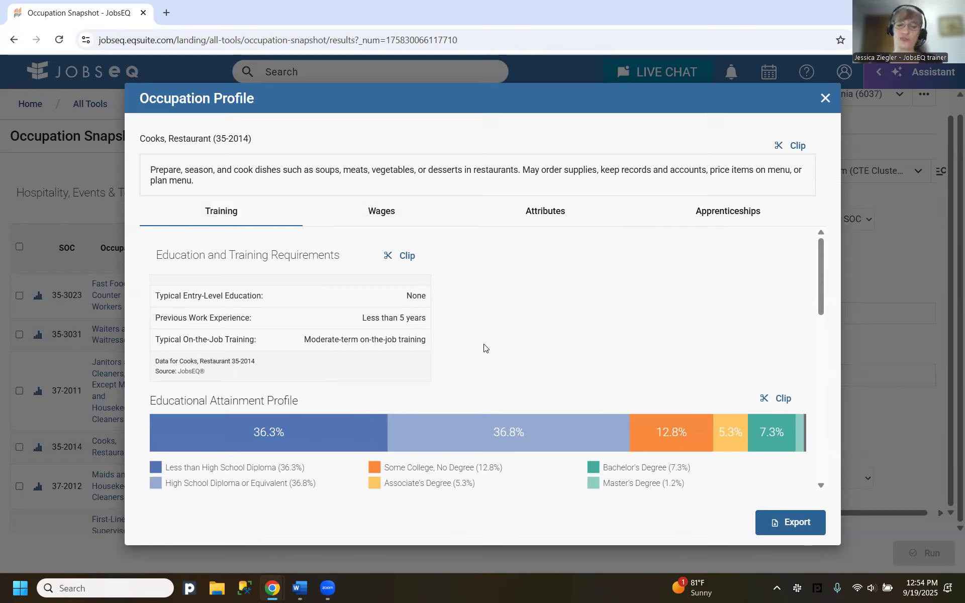
scroll(484, 348, "down", 10)
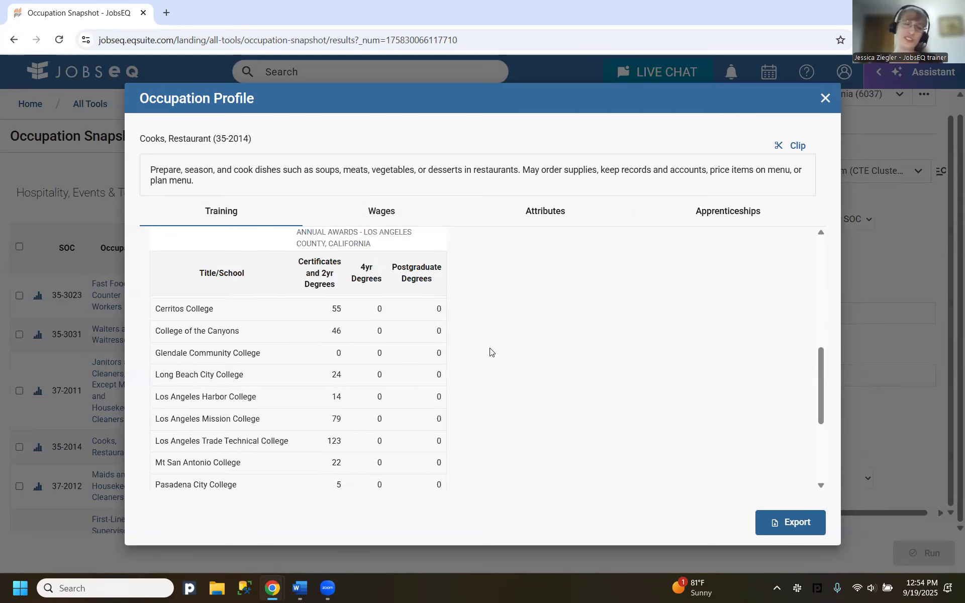
scroll(490, 352, "up", 1)
scroll(490, 352, "up", 8)
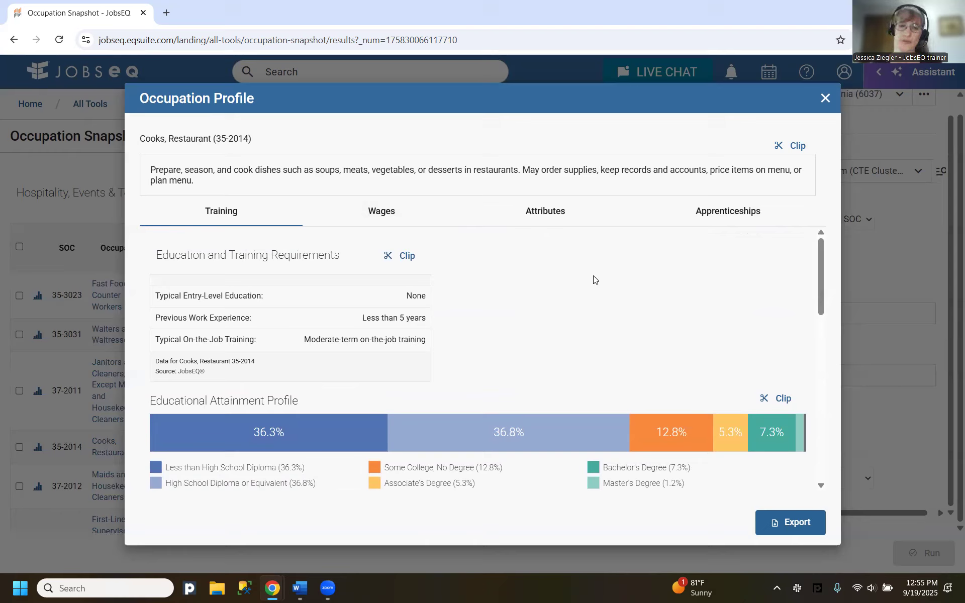
left_click(825, 98)
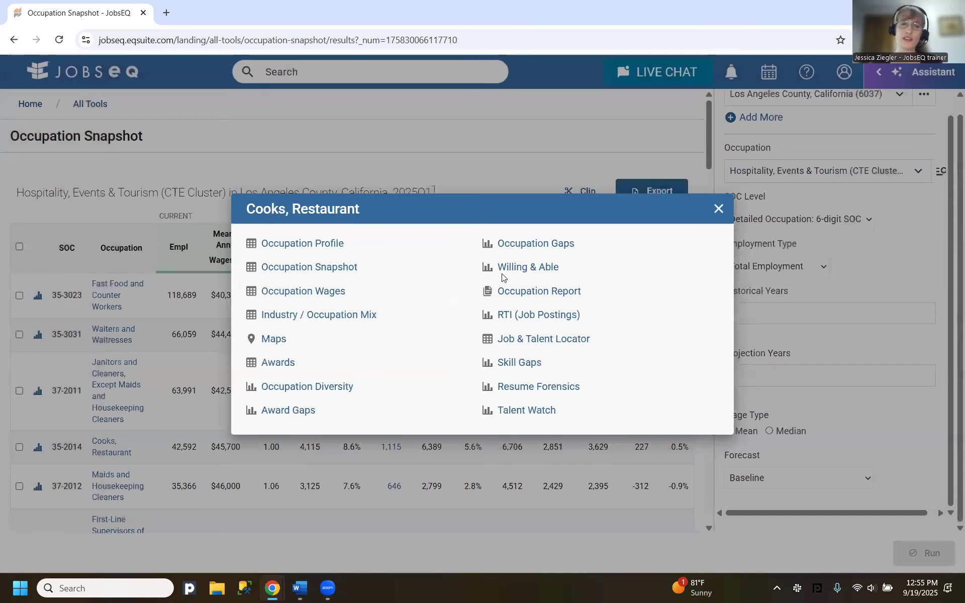
left_click(717, 209)
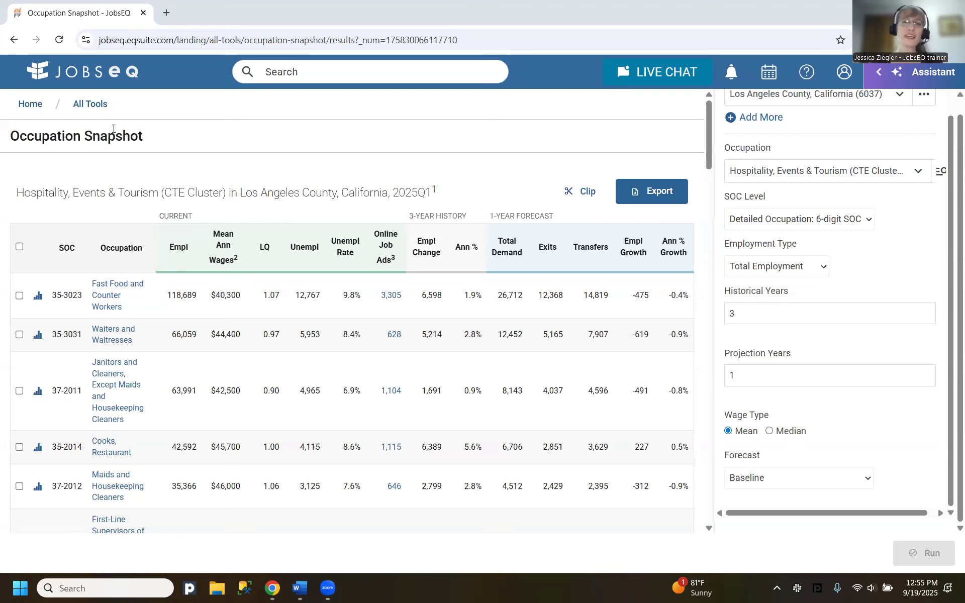
Open the Occupation Wages analytic and review the average annual wage percentiles for the hospitality occupations.
left_click(90, 104)
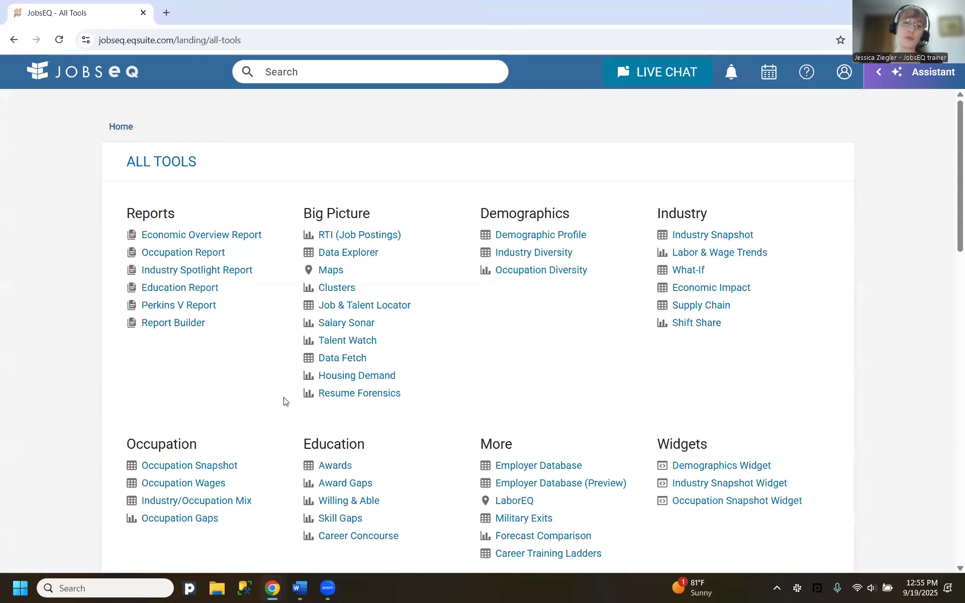
left_click(191, 486)
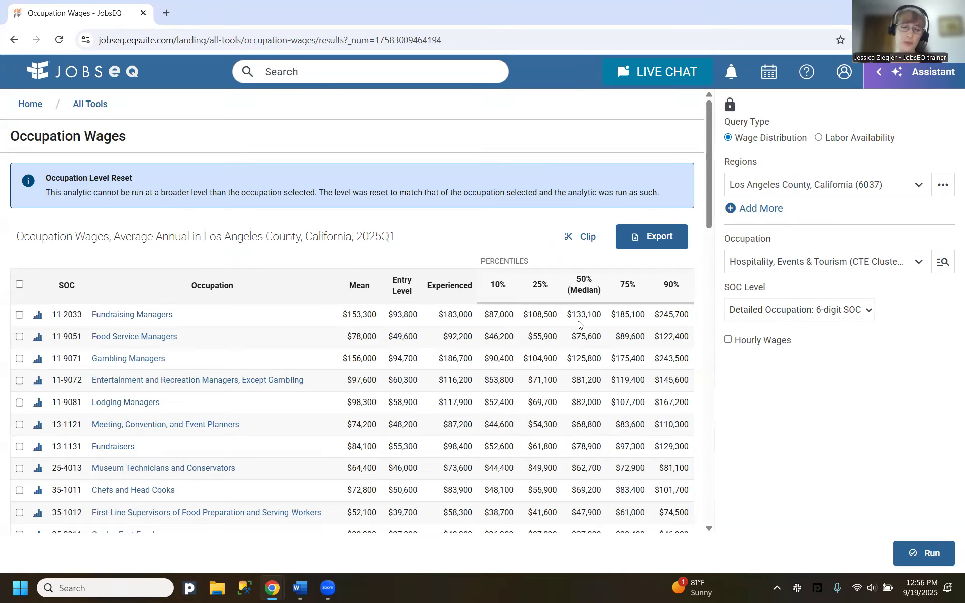
scroll(579, 322, "down", 4)
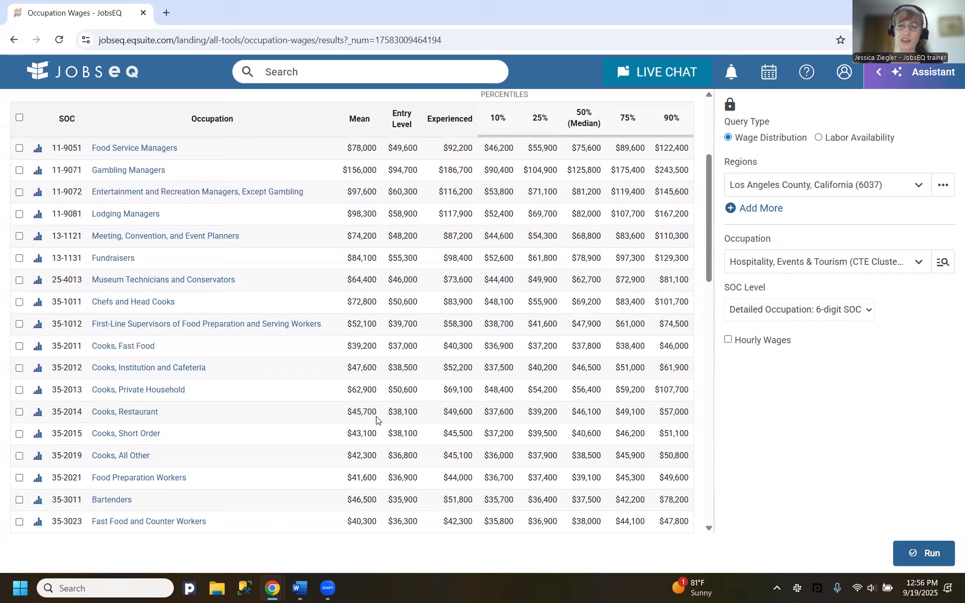
Rerun the Occupation Wages analytic with hourly wages and review the results for the hospitality occupations.
left_click(743, 338)
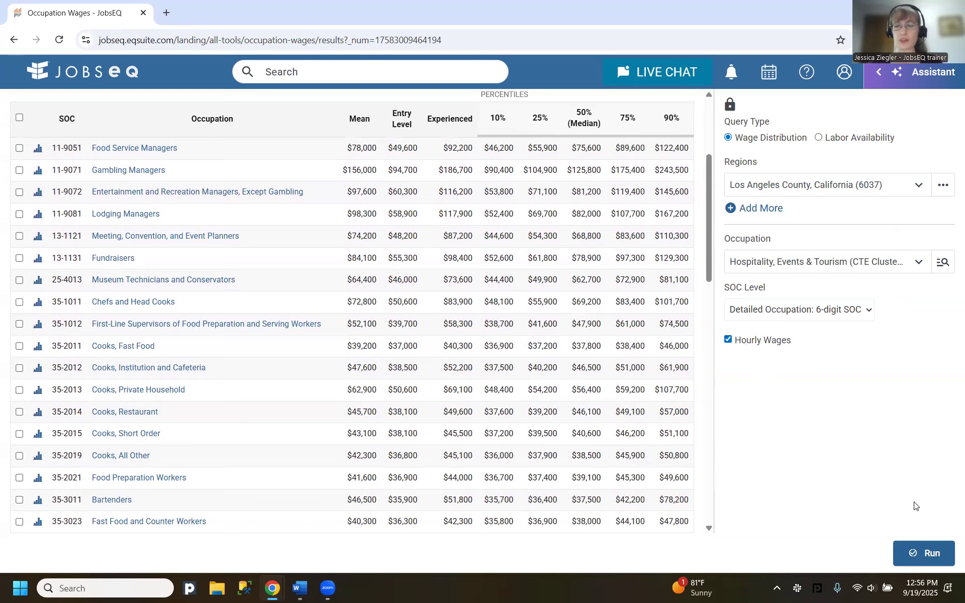
left_click(932, 554)
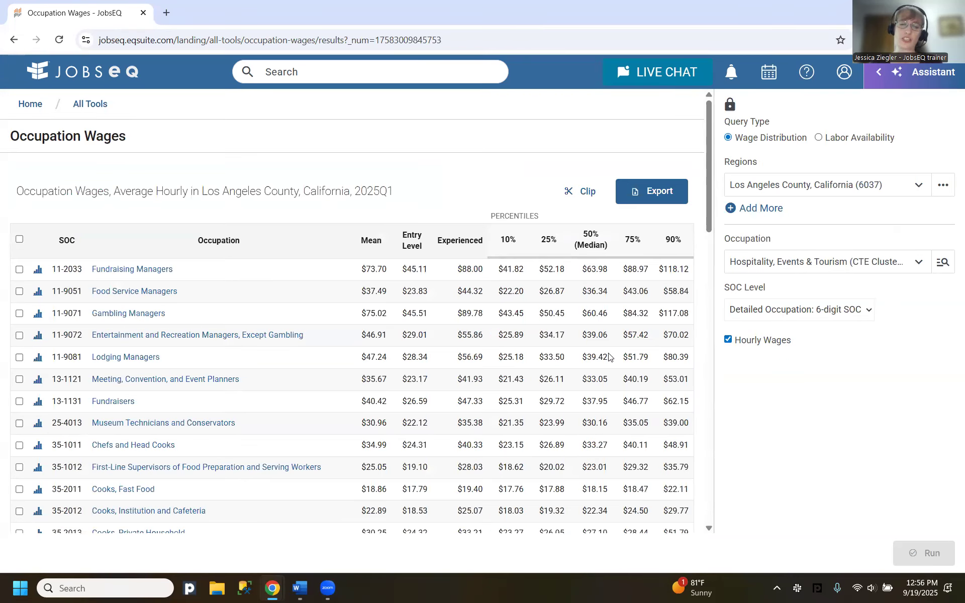
scroll(164, 442, "down", 3)
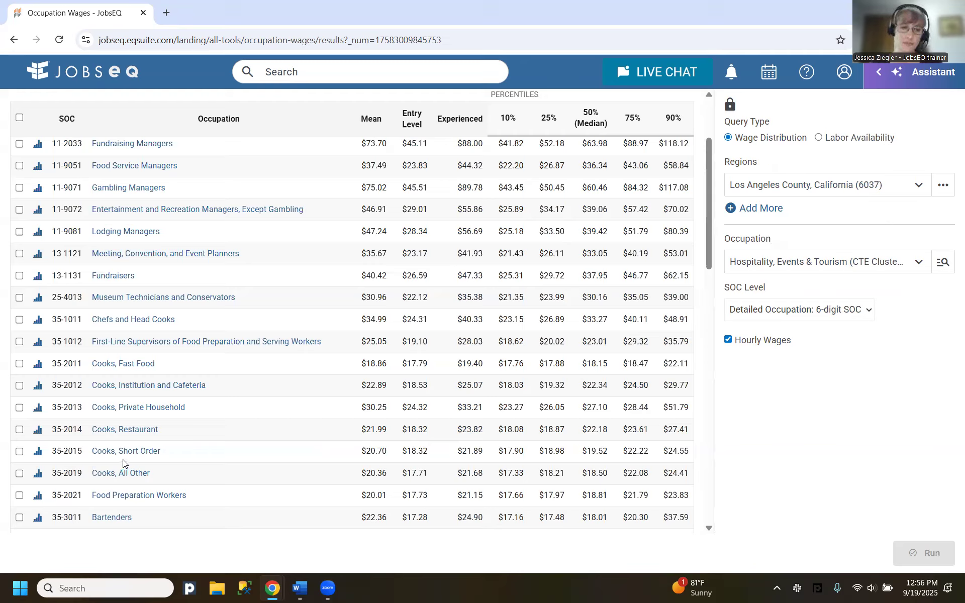
Examine the wage drilldown charts for Cooks, Restaurant, covering average hourly and percentile wages, and close them.
left_click(37, 431)
scroll(527, 350, "down", 1)
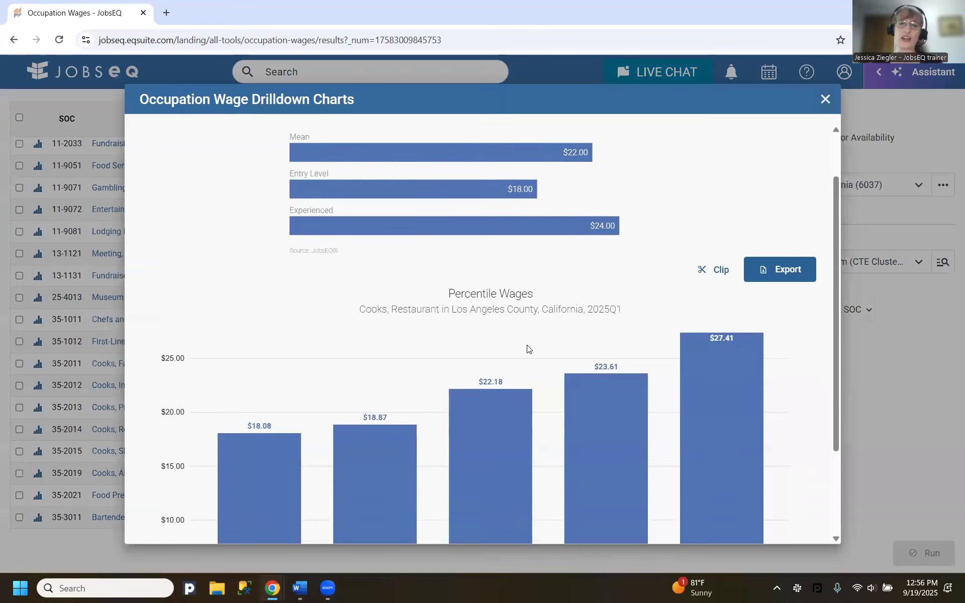
scroll(527, 348, "down", 3)
scroll(527, 348, "up", 4)
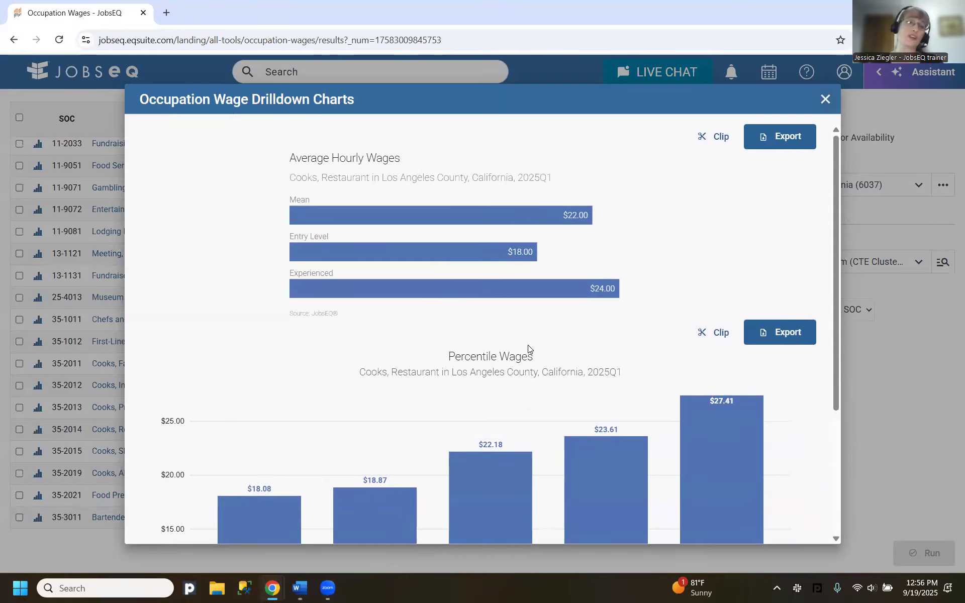
scroll(552, 320, "down", 1)
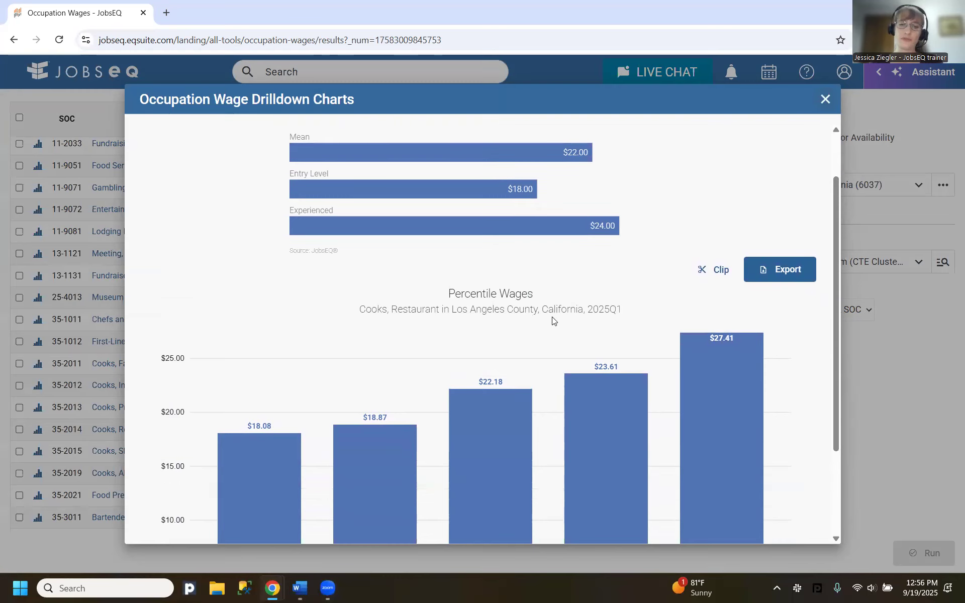
scroll(552, 321, "down", 1)
scroll(551, 324, "down", 1)
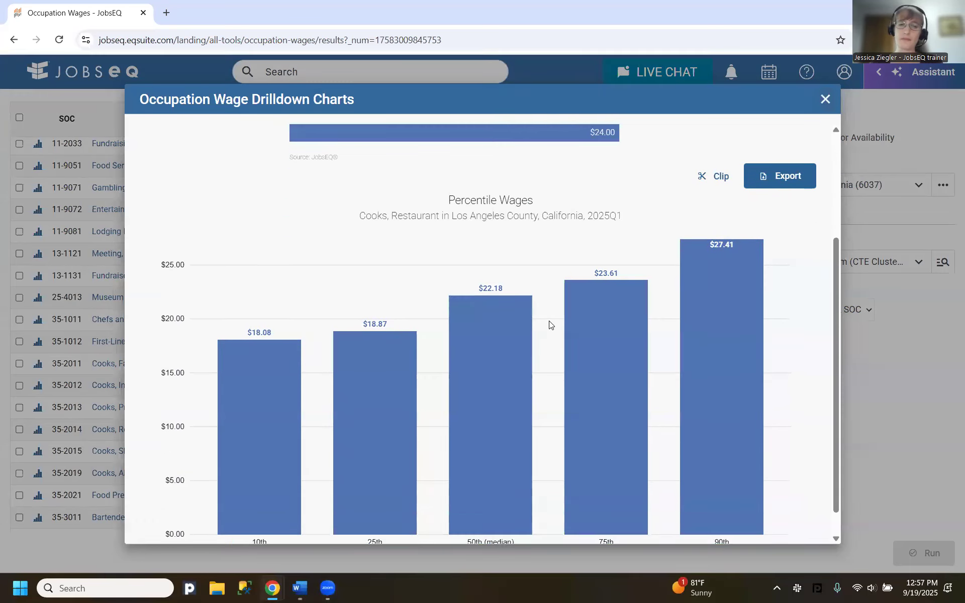
scroll(566, 318, "up", 3)
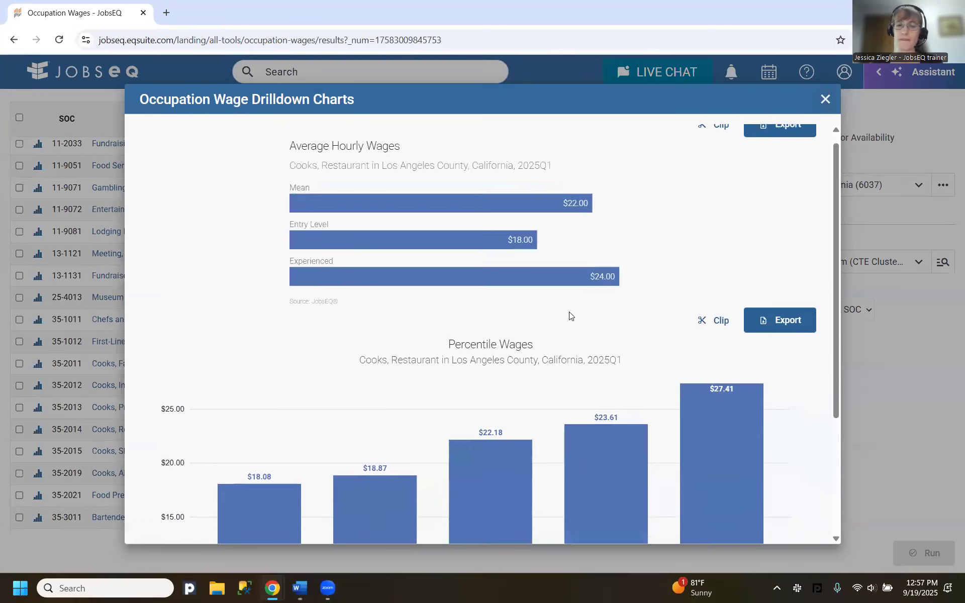
left_click(826, 99)
scroll(532, 254, "up", 3)
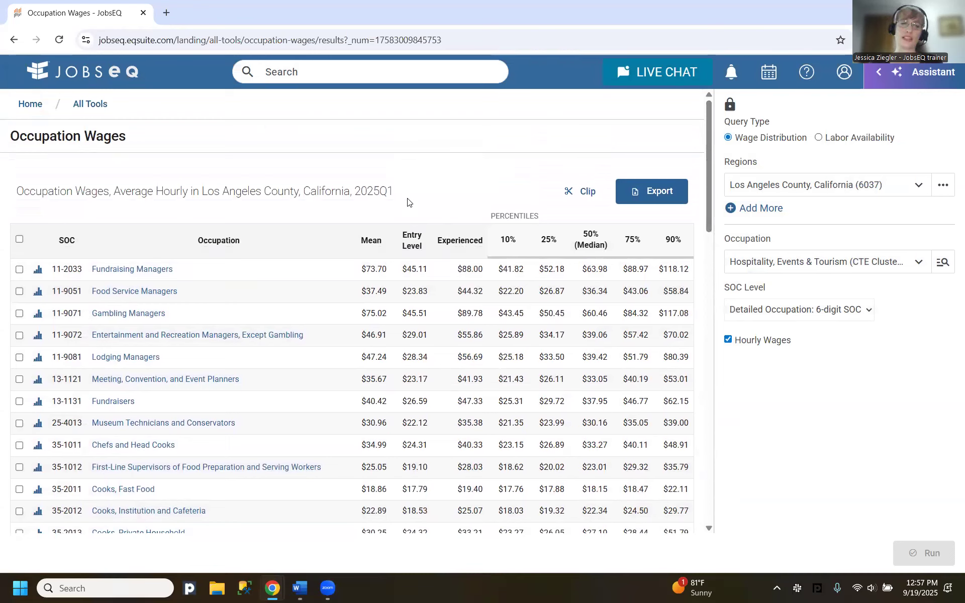
Open the Skill Gaps analytic and examine the supply deficit and surplus chart for the hospitality cluster in Los Angeles County.
left_click(88, 104)
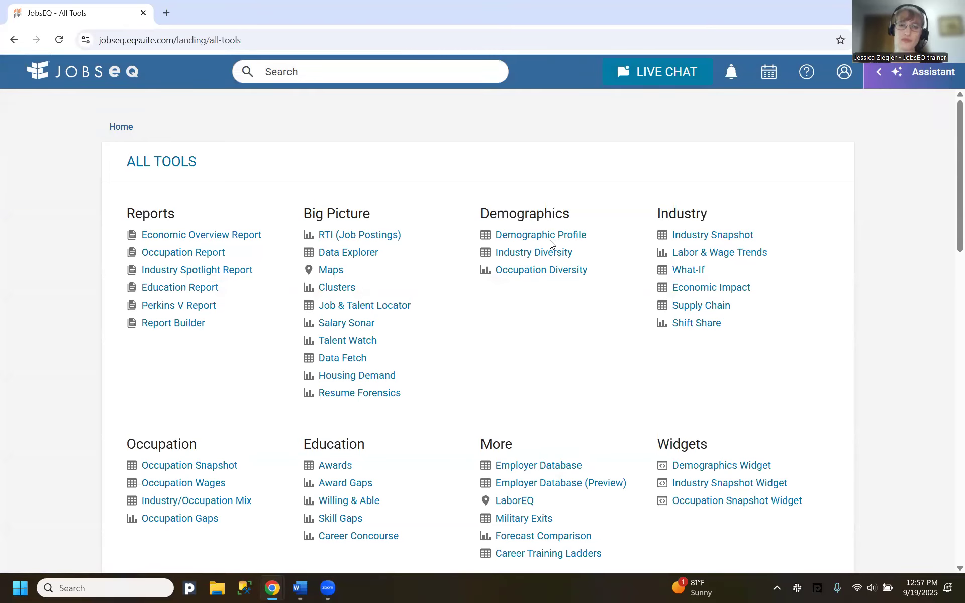
scroll(550, 245, "down", 2)
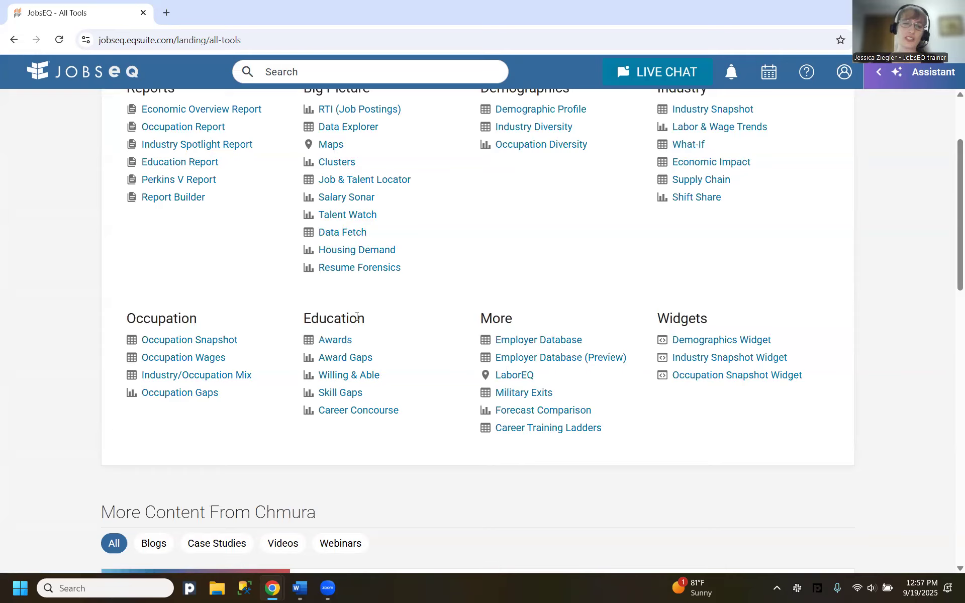
left_click(340, 394)
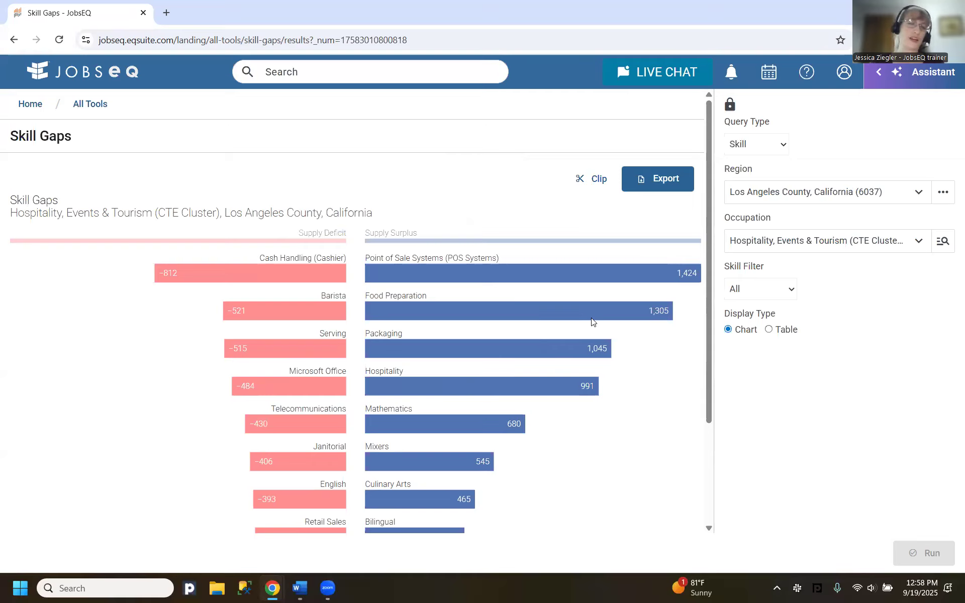
scroll(394, 280, "down", 1)
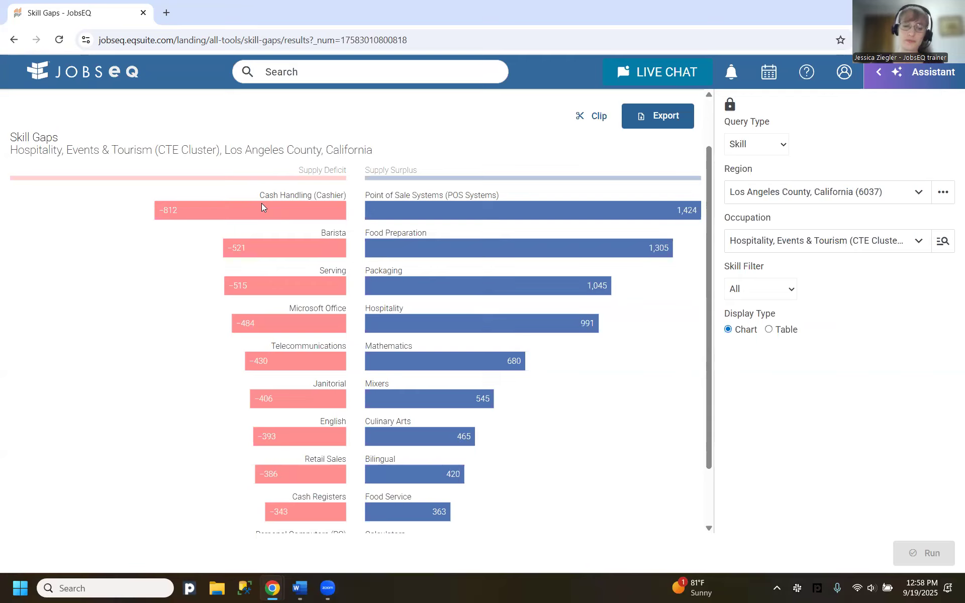
scroll(264, 207, "down", 1)
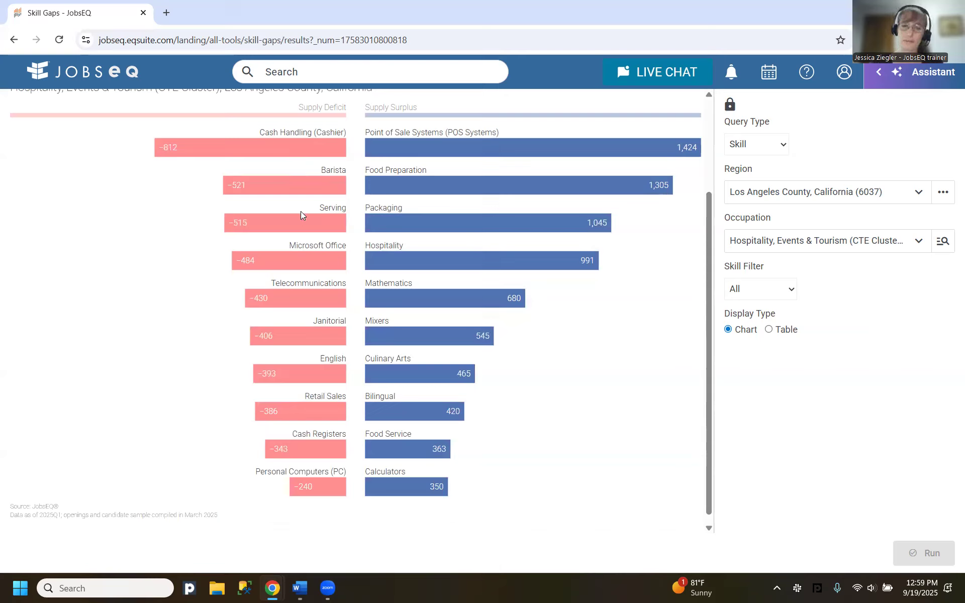
scroll(300, 214, "up", 1)
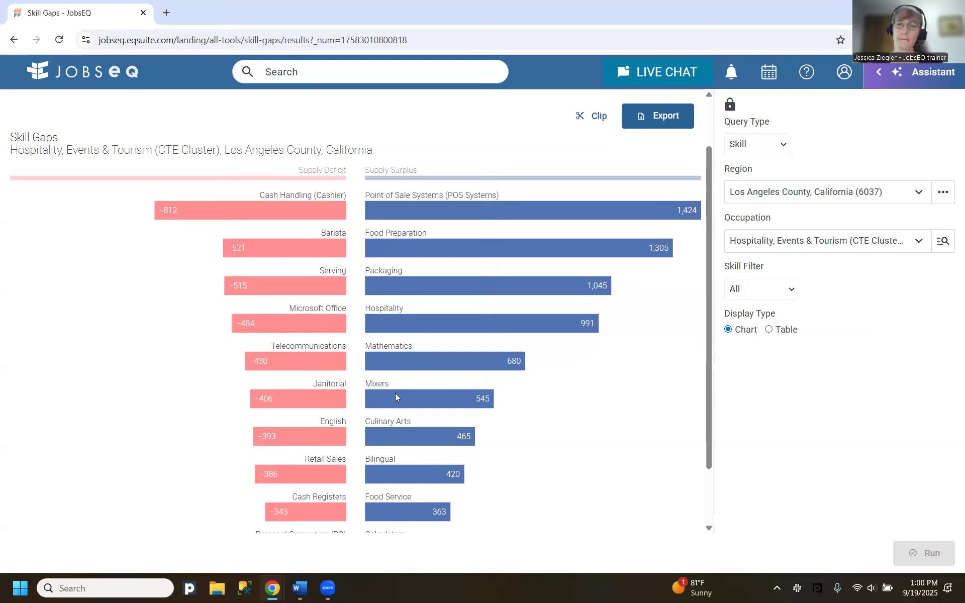
Rerun Skill Gaps with the Table display type and review the candidates, openings and gap for each skill.
left_click(770, 330)
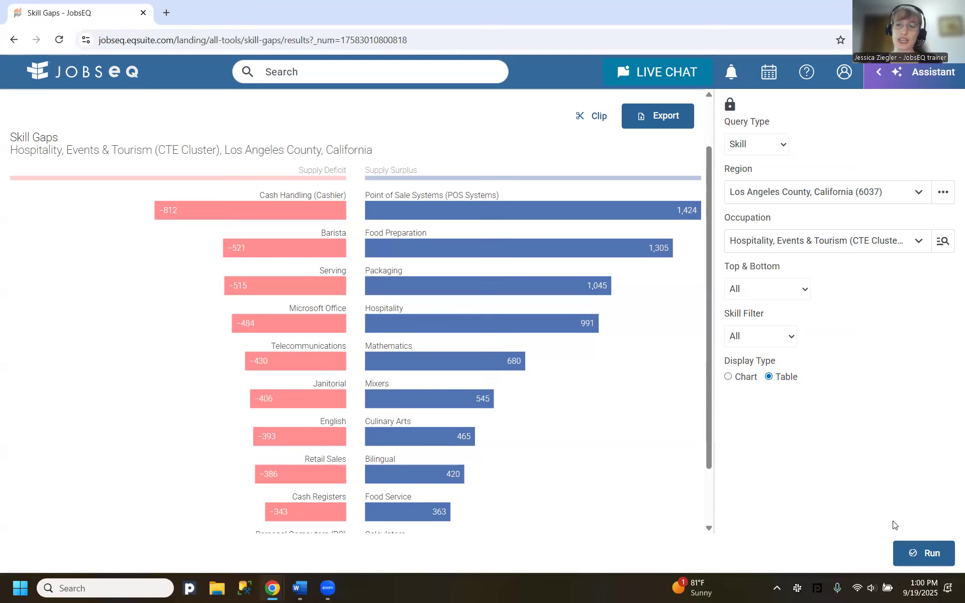
left_click(927, 553)
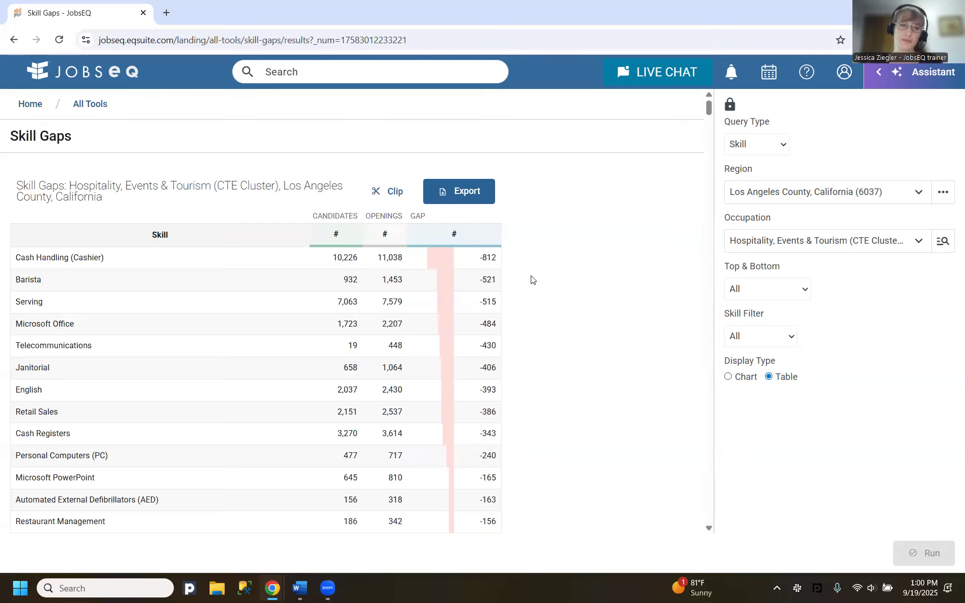
scroll(533, 282, "down", 1)
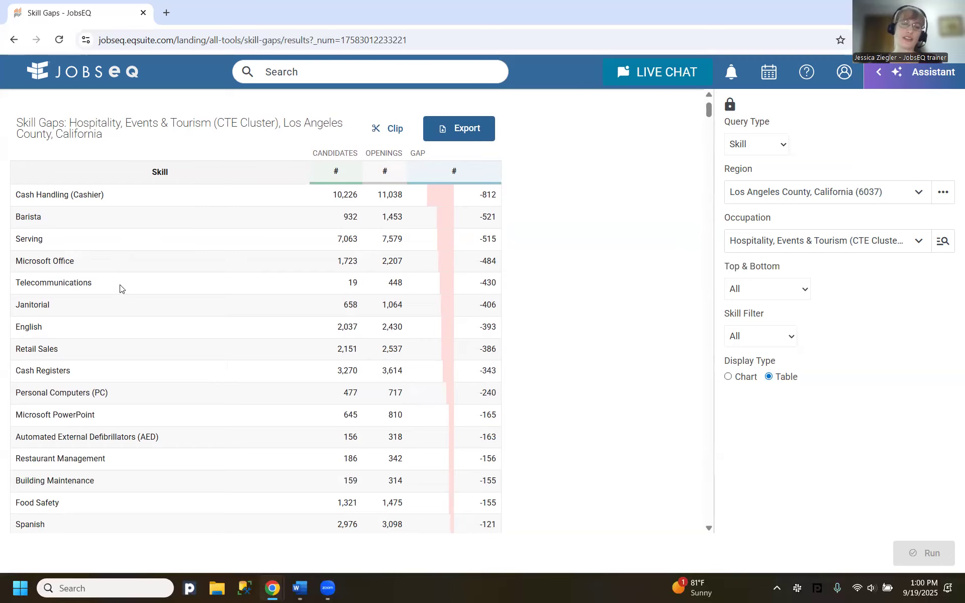
scroll(118, 303, "down", 1)
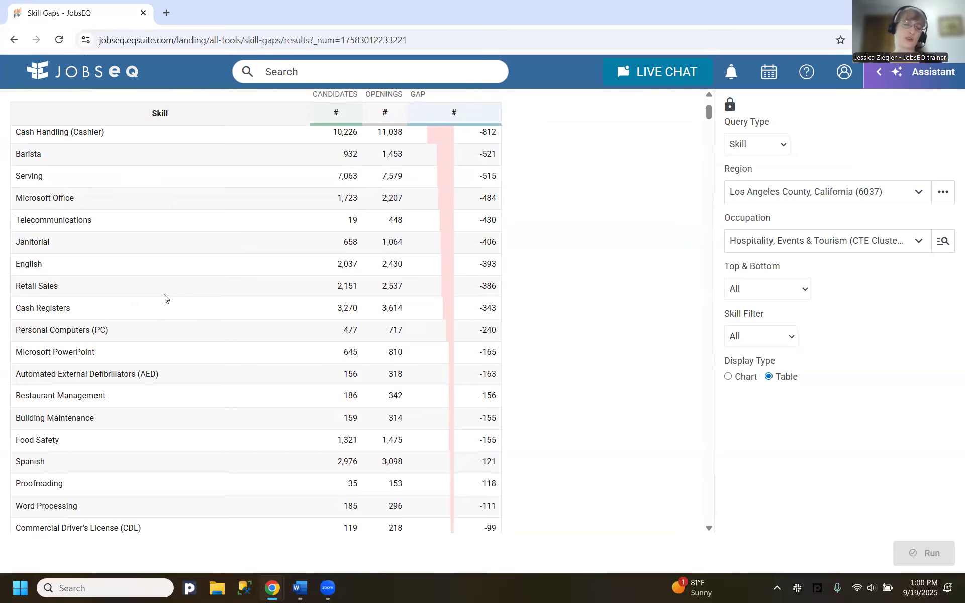
scroll(168, 295, "up", 3)
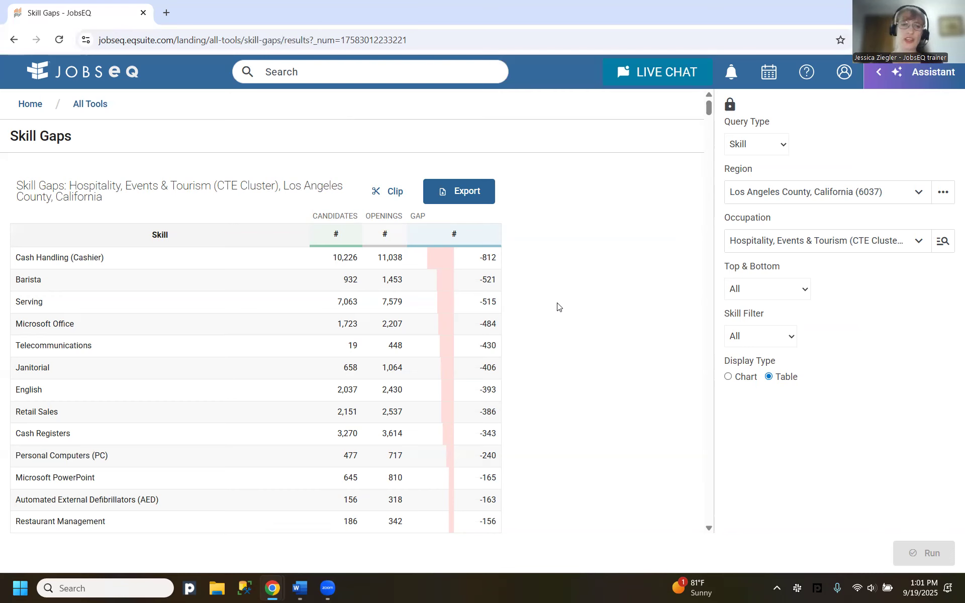
Run the Occupation Gaps analytic for the Hospitality, Events & Tourism occupation cluster in Los Angeles County.
left_click(100, 104)
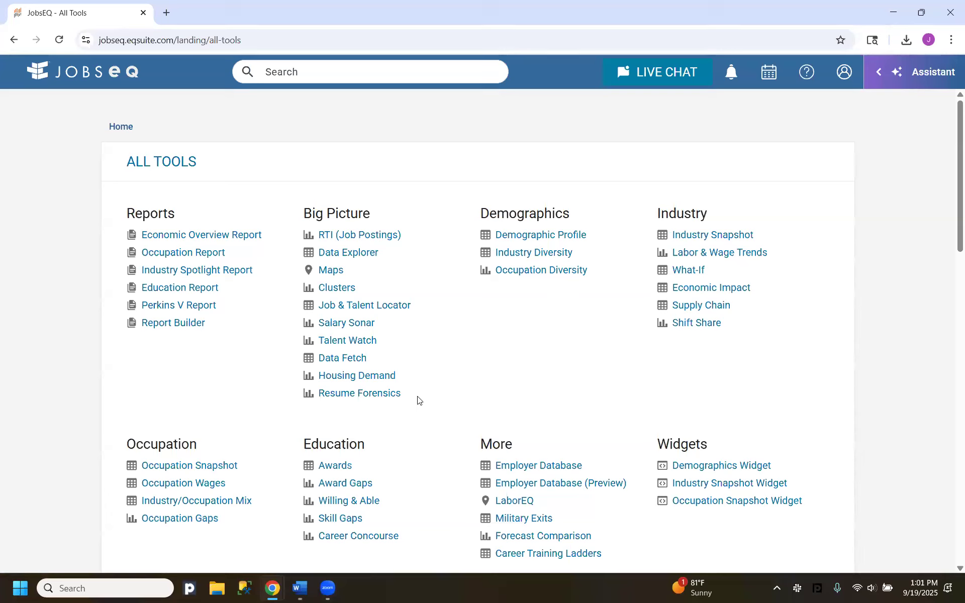
left_click(208, 526)
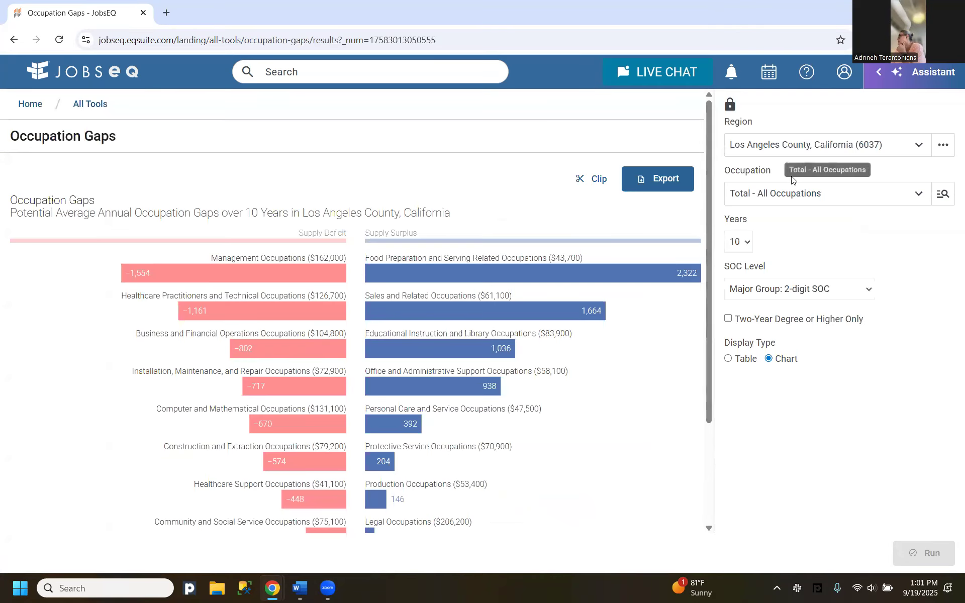
left_click(792, 194)
type("hospi")
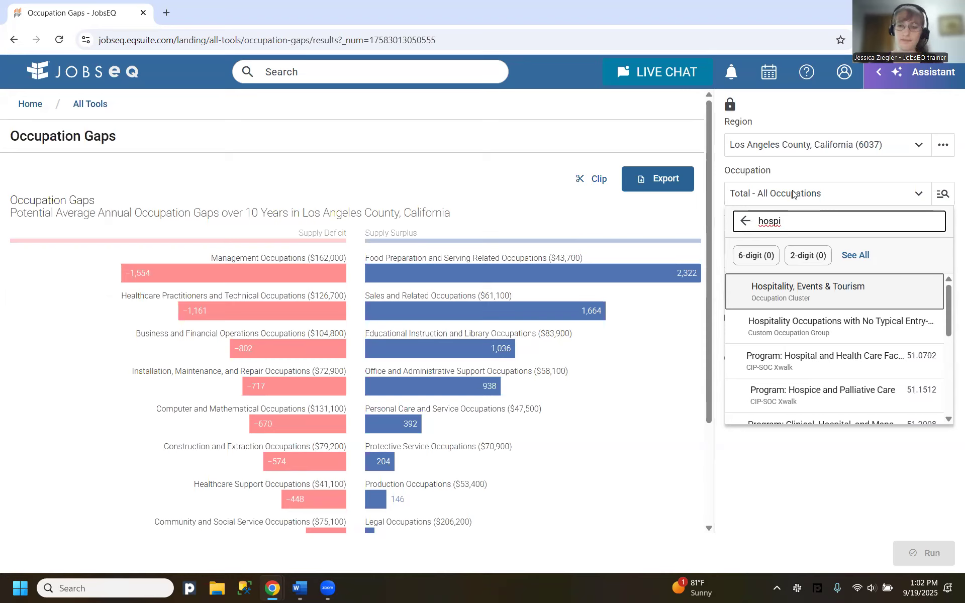
left_click(805, 301)
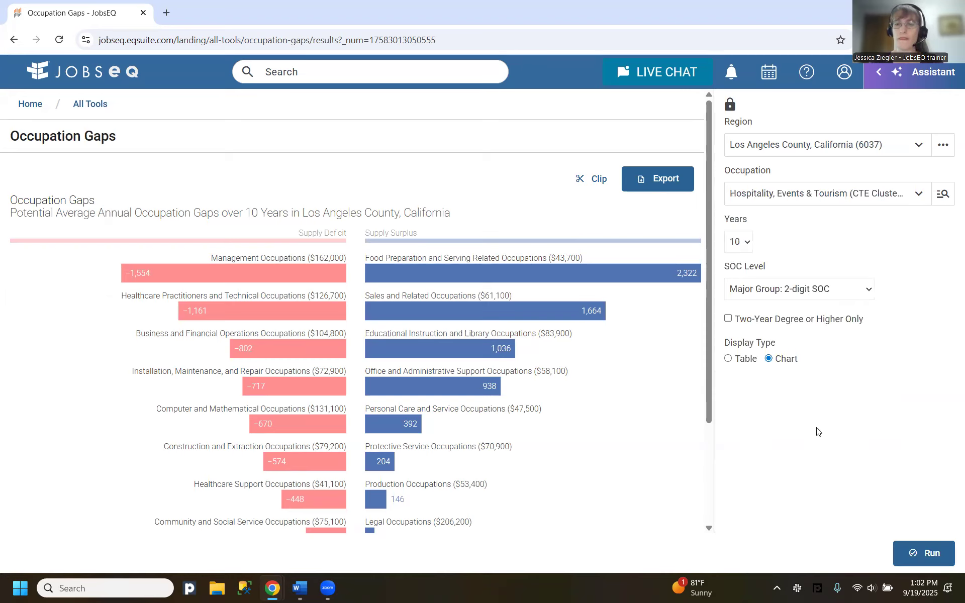
left_click(921, 557)
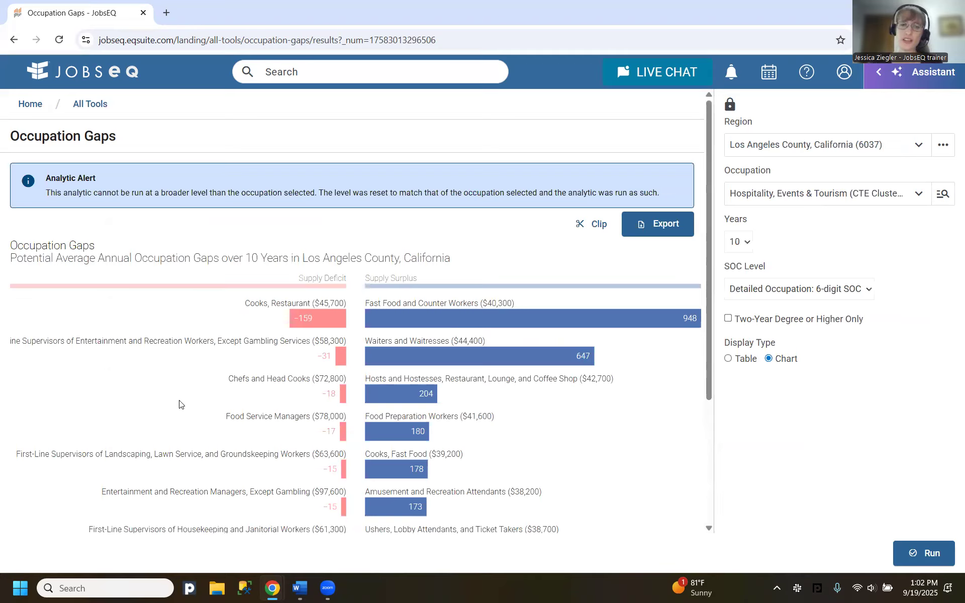
Examine the potential average annual supply deficits and surpluses by hospitality occupation in the Occupation Gaps chart.
scroll(291, 323, "down", 1)
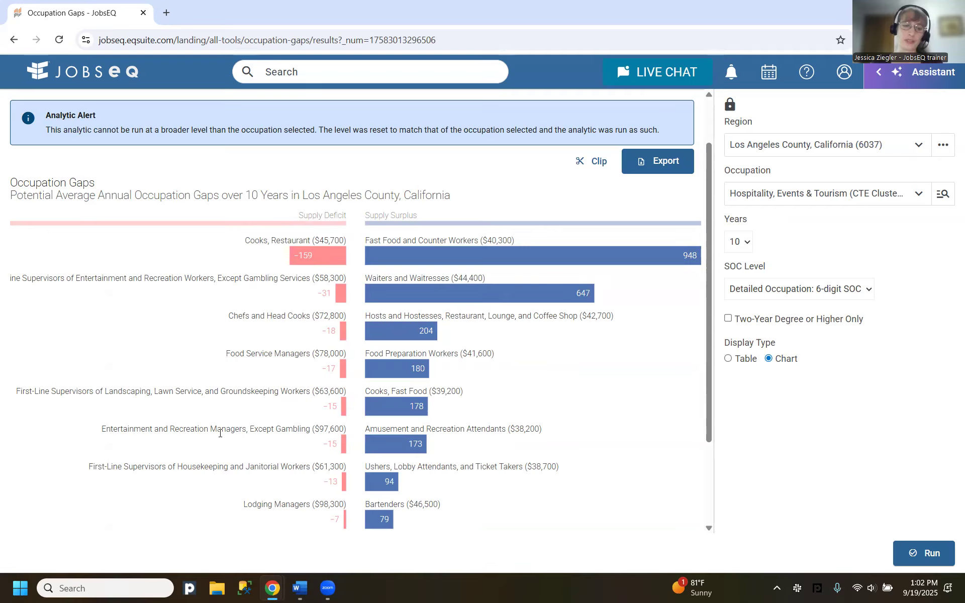
scroll(220, 434, "down", 2)
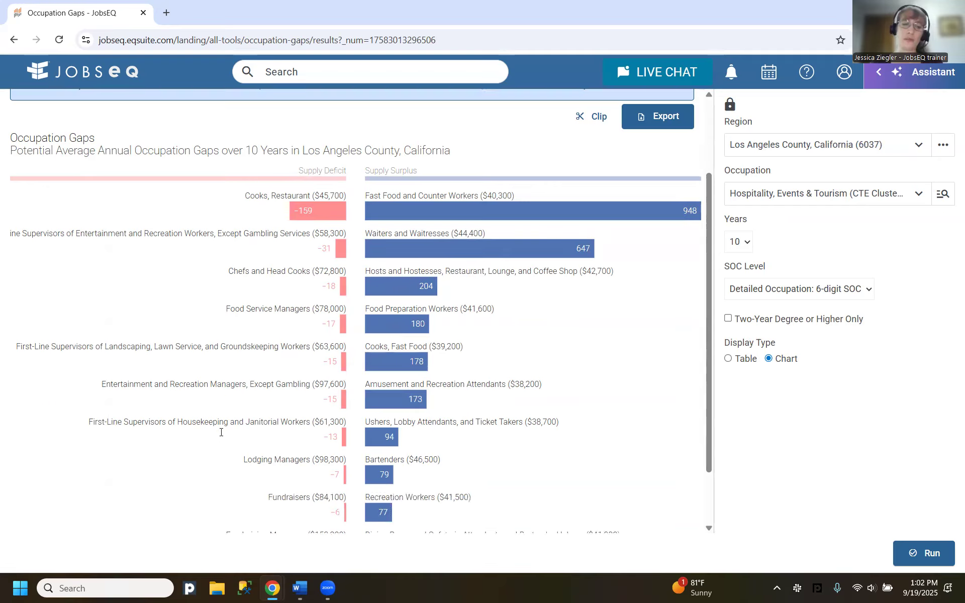
scroll(221, 432, "up", 3)
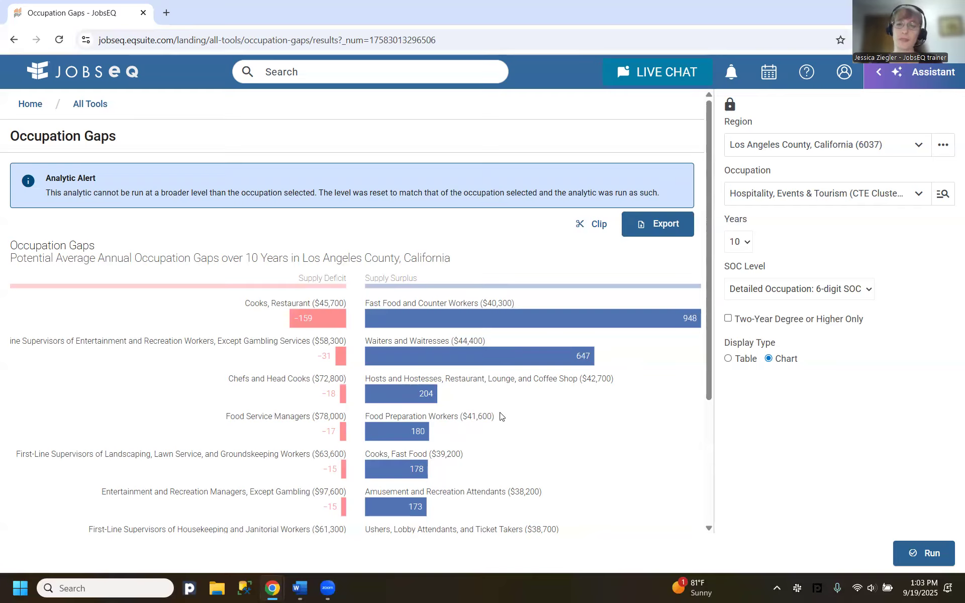
scroll(505, 417, "down", 1)
scroll(504, 417, "down", 1)
scroll(505, 419, "down", 1)
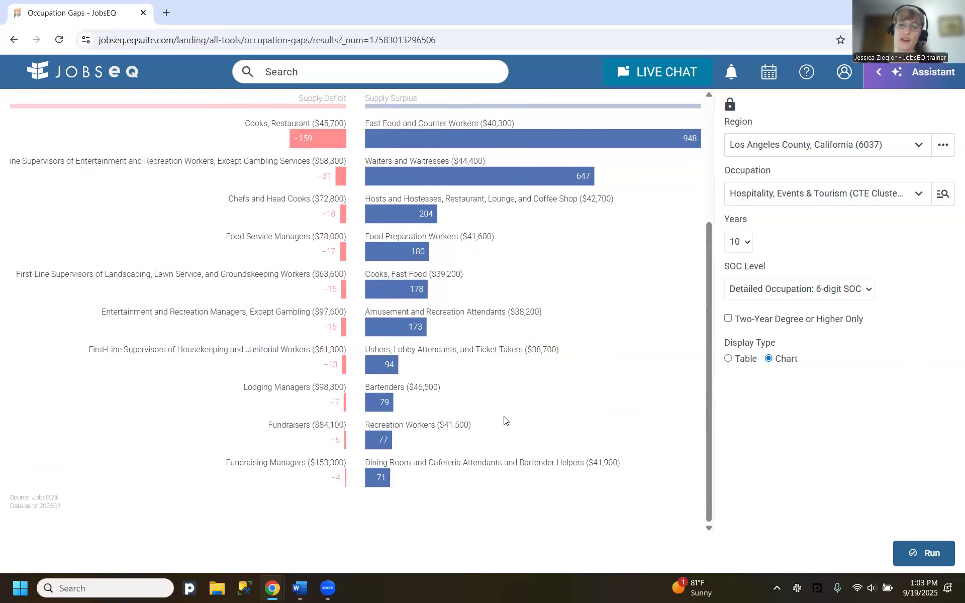
scroll(505, 420, "up", 3)
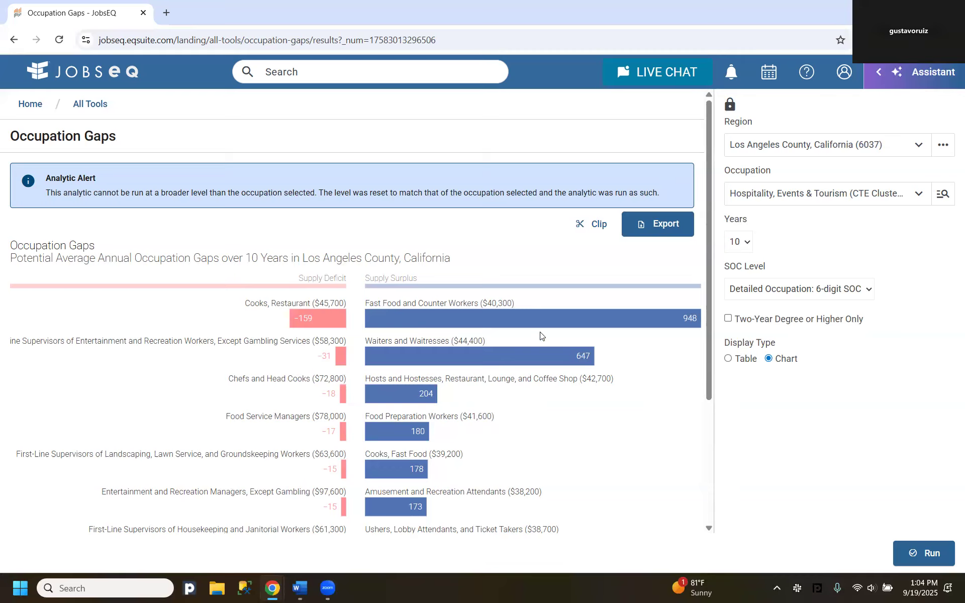
Open the Occupation Diversity analytic for the Hospitality, Events & Tourism cluster in Los Angeles County.
left_click(90, 104)
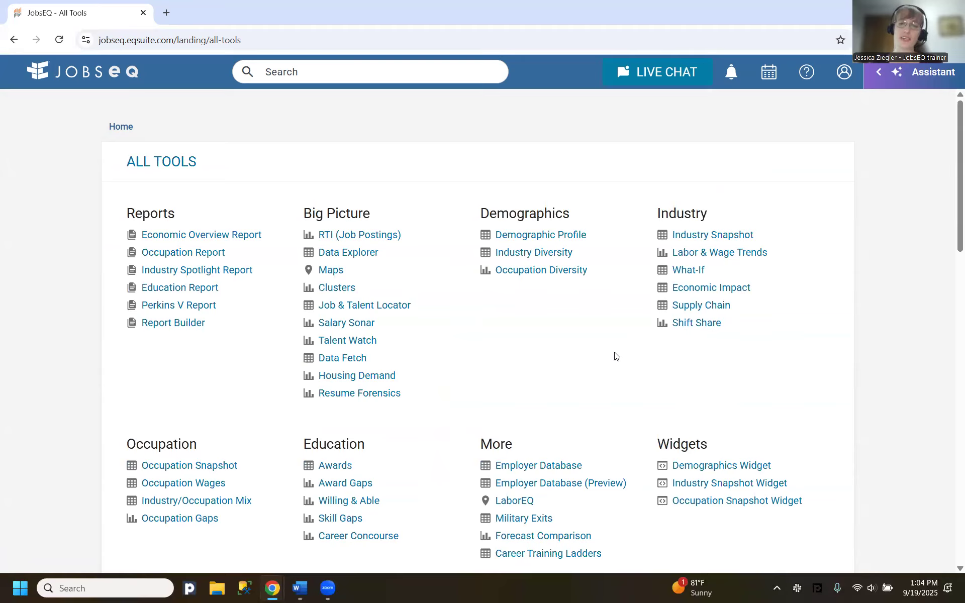
left_click(554, 273)
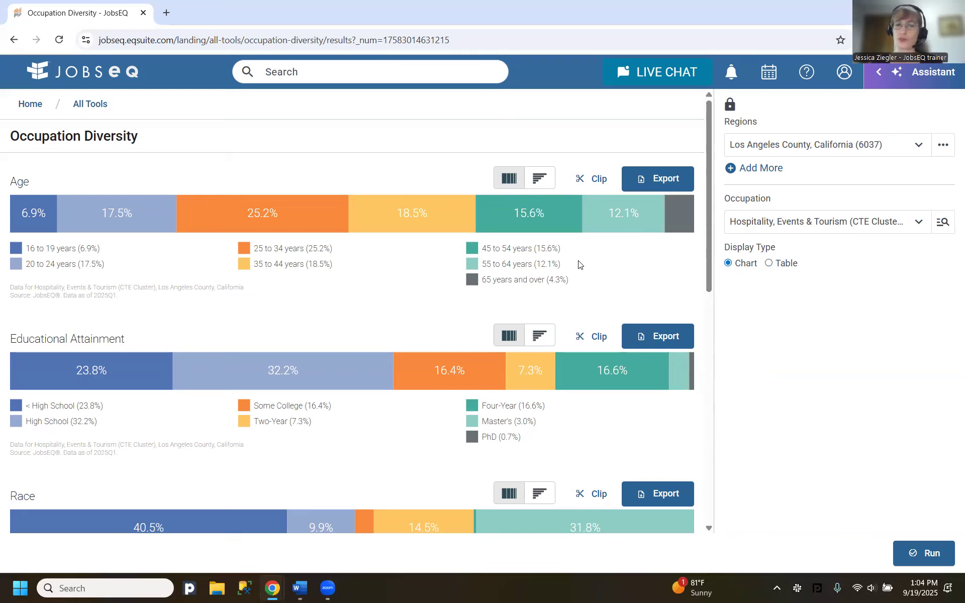
Review the diversity charts and rerun Occupation Diversity as a table by Gender at the Detailed Occupation: 6-digit SOC level.
scroll(580, 269, "down", 3)
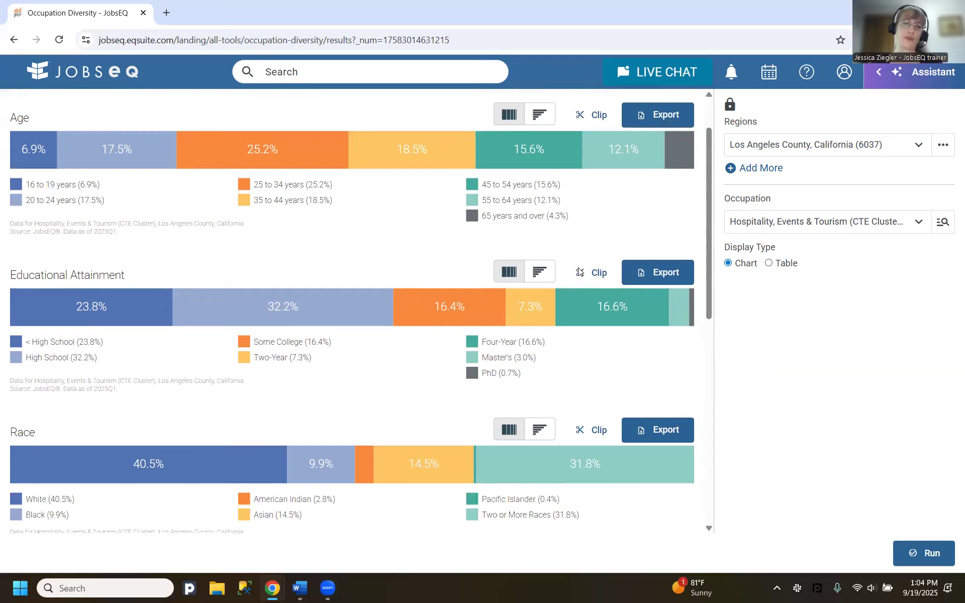
scroll(552, 287, "down", 4)
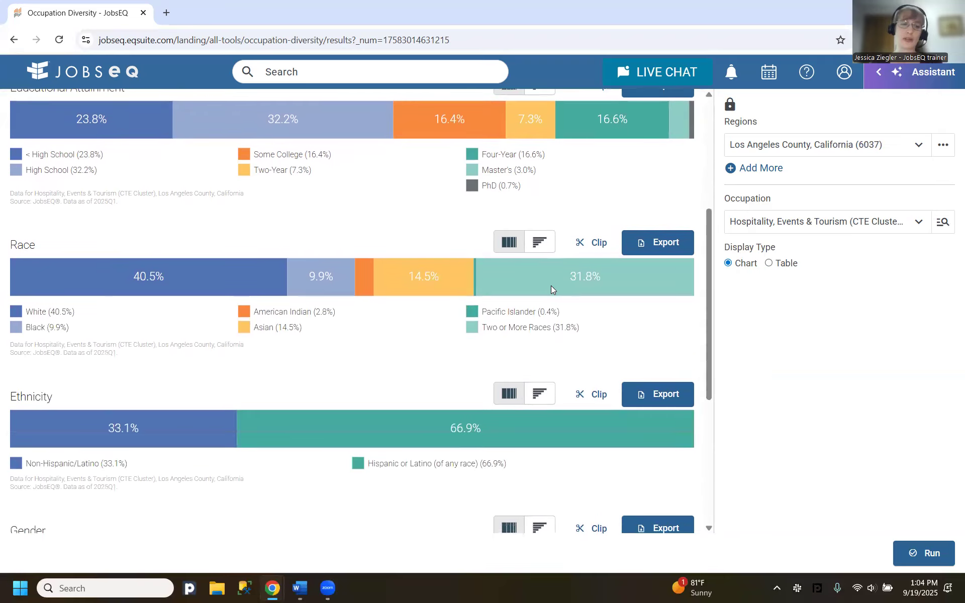
scroll(552, 290, "down", 1)
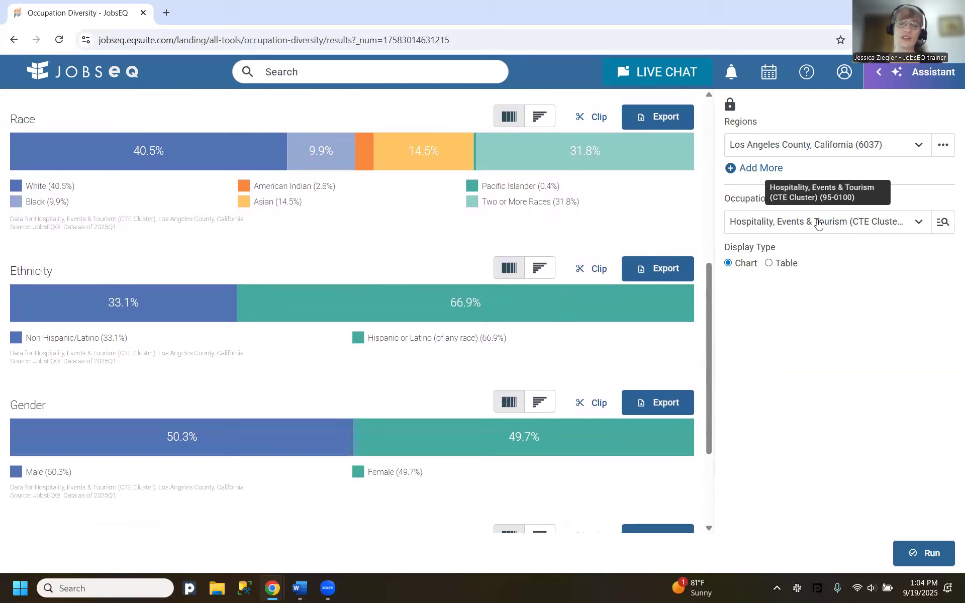
left_click(771, 263)
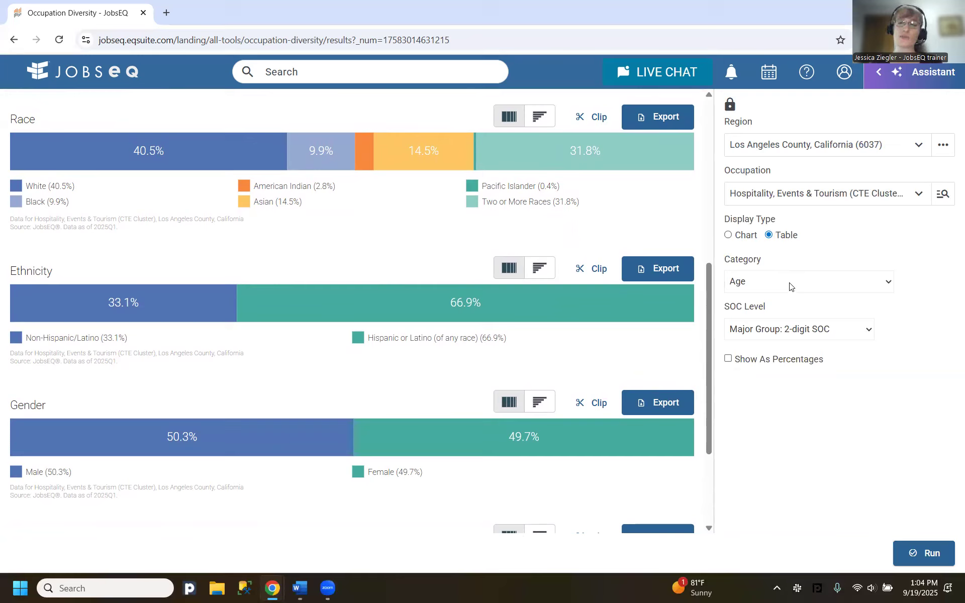
left_click(790, 284)
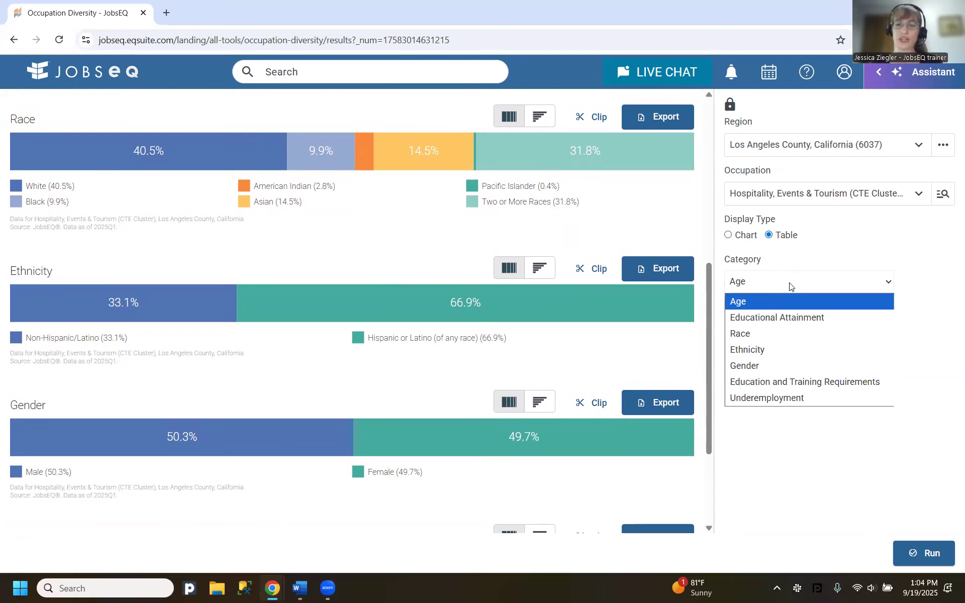
left_click(762, 365)
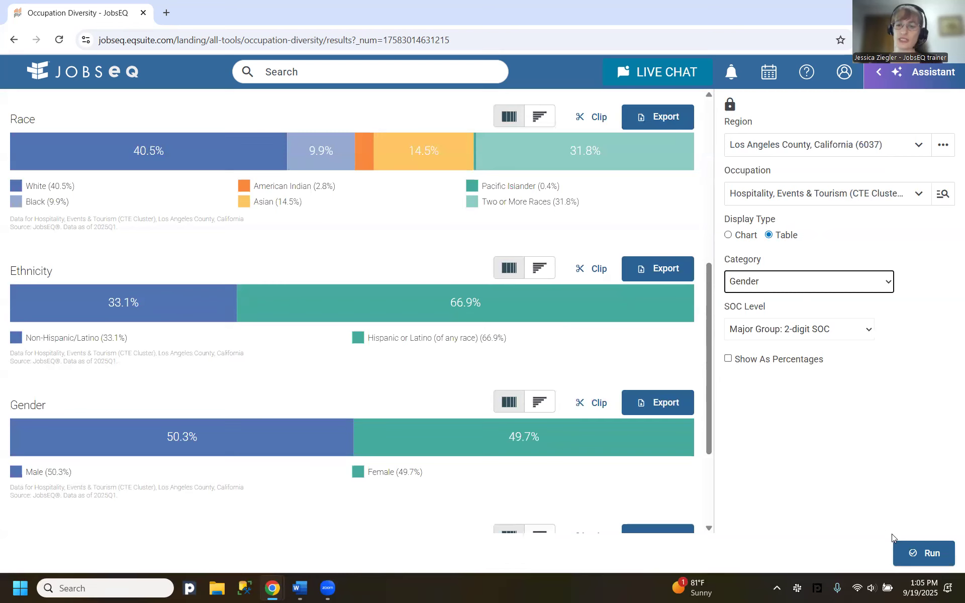
left_click(835, 327)
left_click(823, 398)
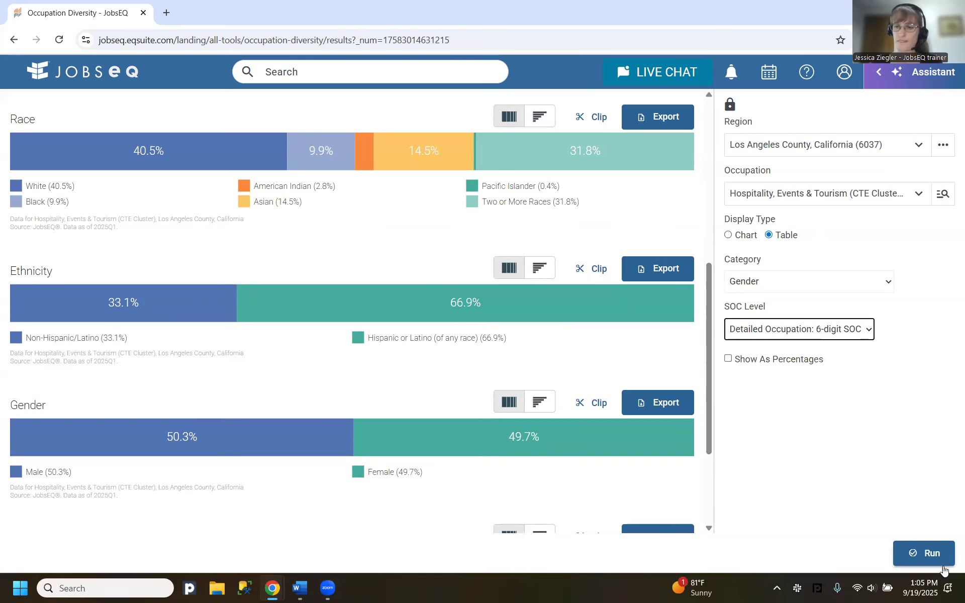
left_click(924, 553)
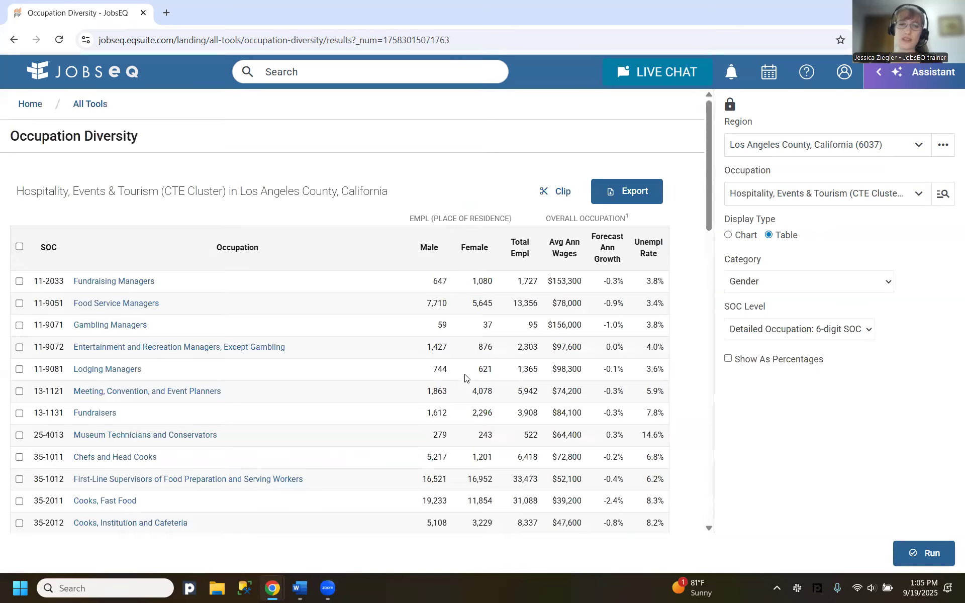
Rerun the gender table with values shown as percentages and review the male and female shares for each occupation.
scroll(465, 374, "down", 1)
scroll(465, 373, "down", 1)
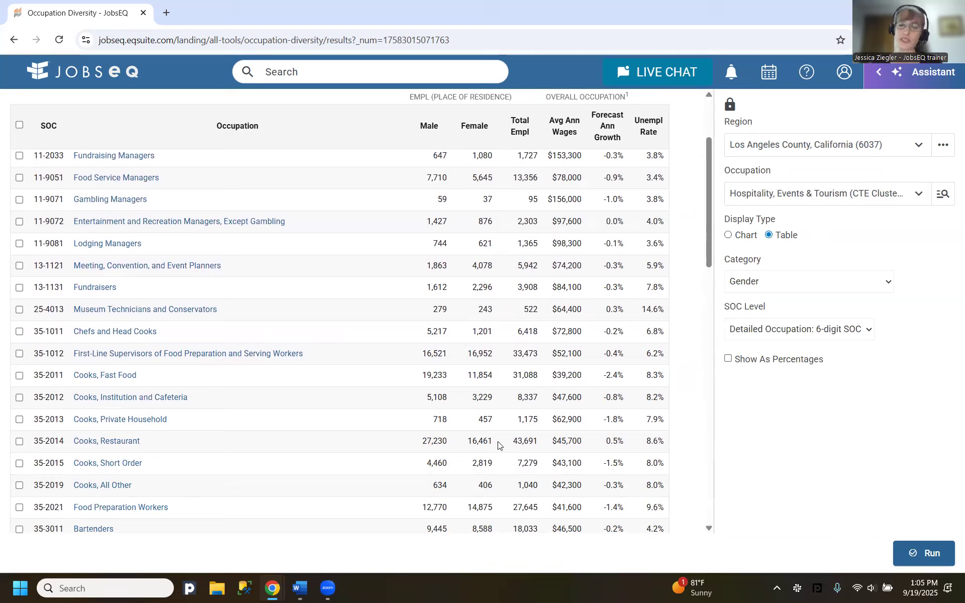
left_click(728, 358)
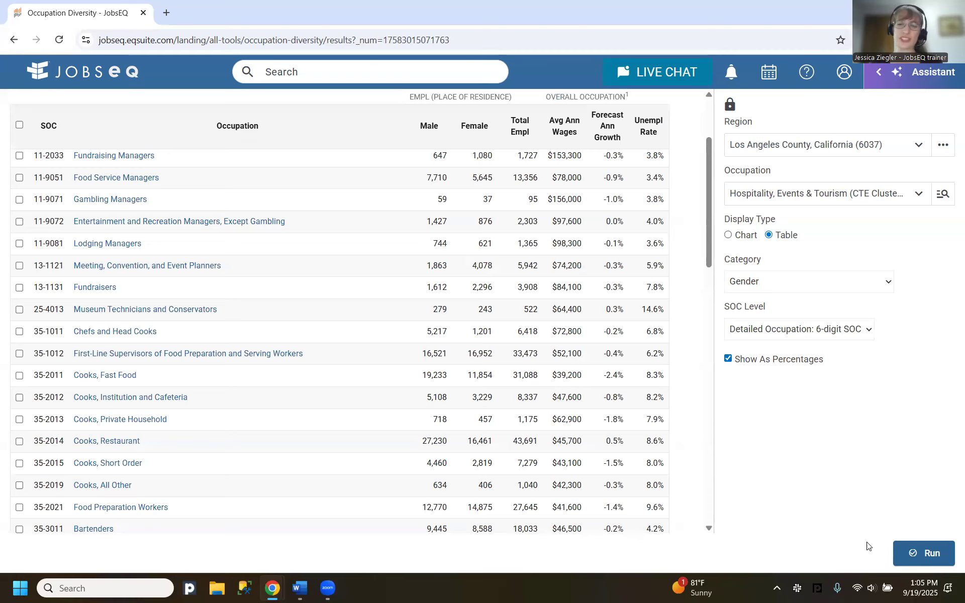
left_click(918, 552)
scroll(321, 453, "down", 3)
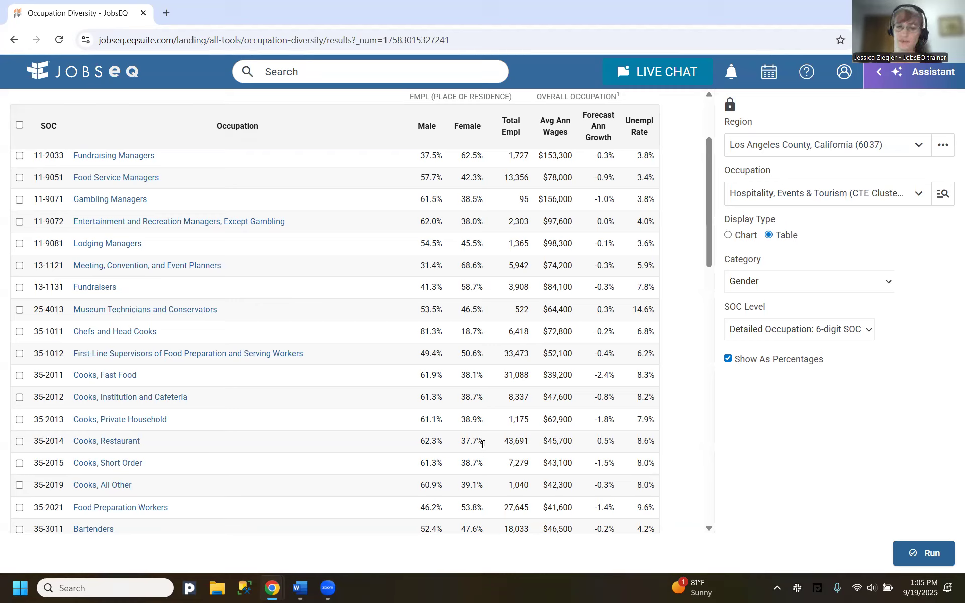
scroll(494, 443, "up", 3)
left_click(807, 282)
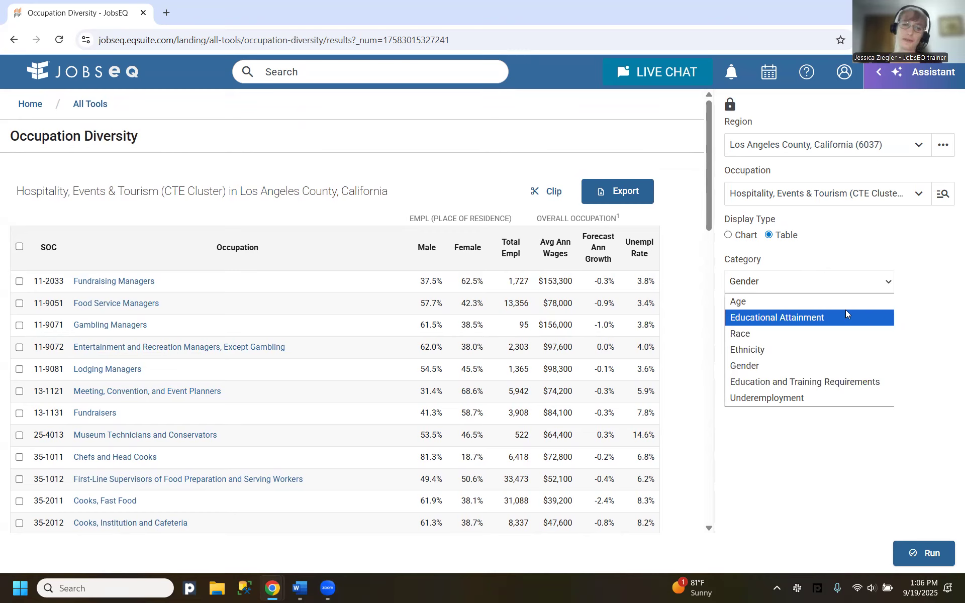
left_click(849, 252)
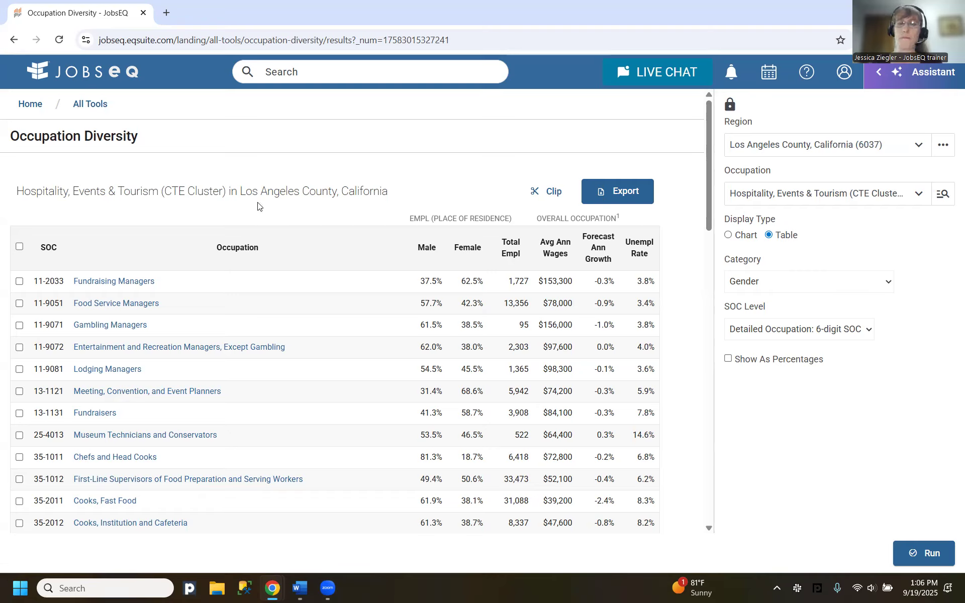
Open the Demographic Profile analytic for Los Angeles County.
left_click(100, 107)
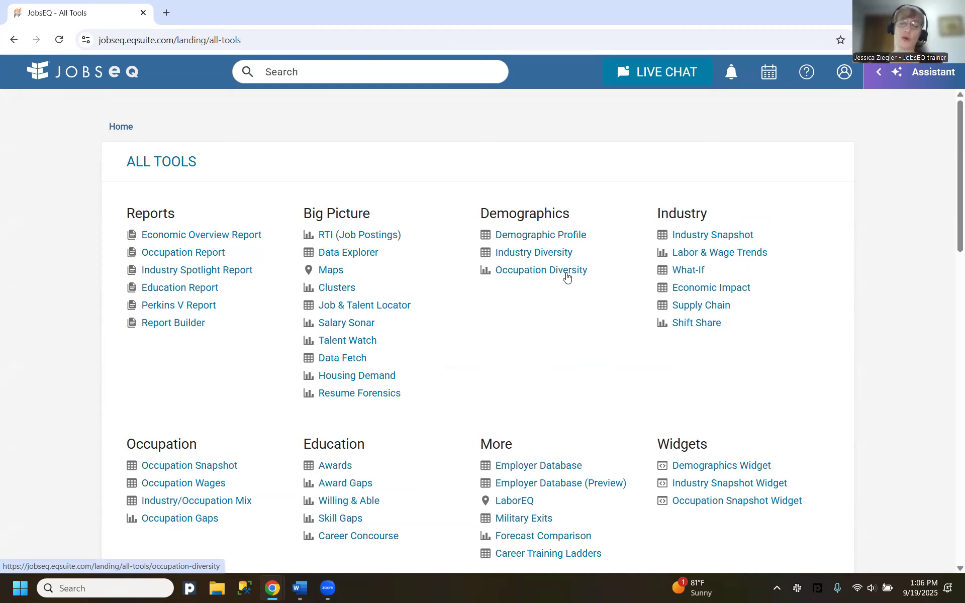
left_click(547, 236)
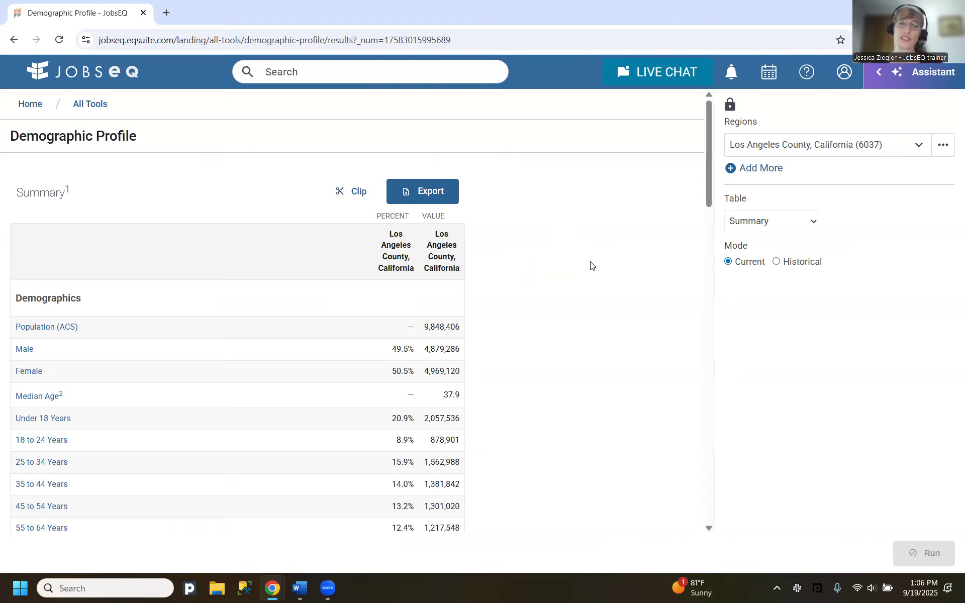
Add California and USA as comparison regions to the Demographic Profile and remove both again.
left_click(768, 170)
left_click(769, 198)
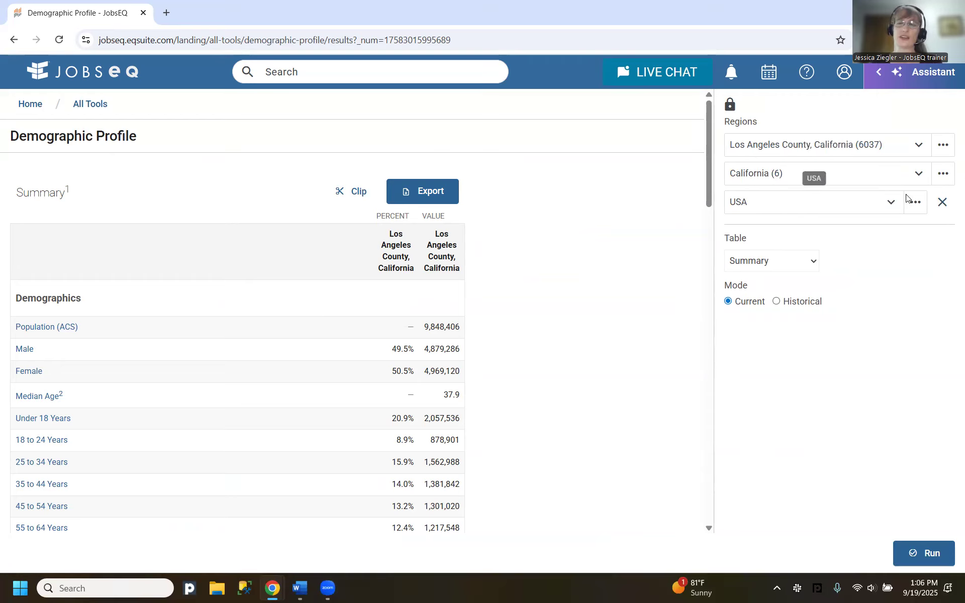
left_click(943, 201)
left_click(942, 173)
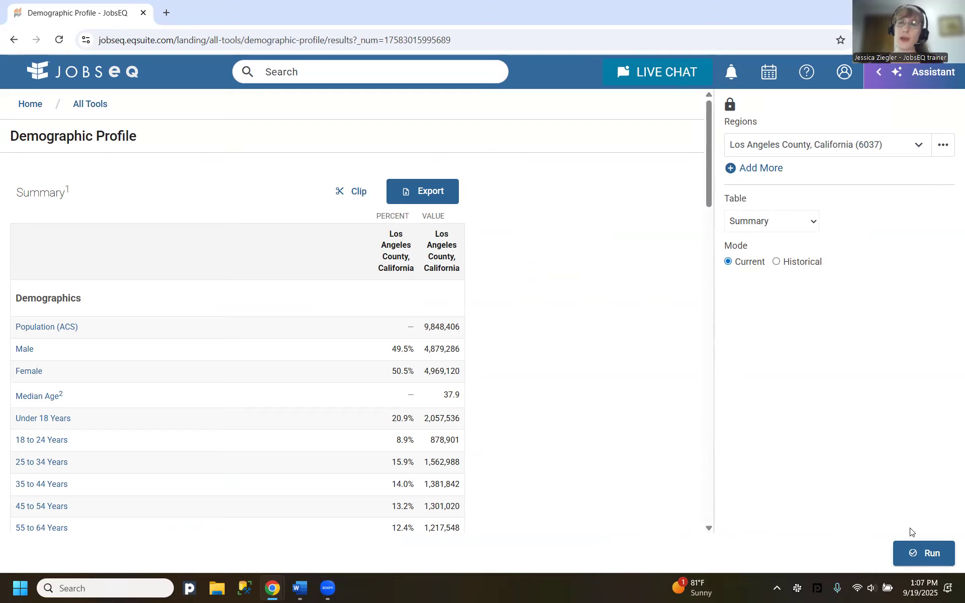
Rerun the Demographic Profile for Los Angeles County with the Summary table in Current mode.
left_click(784, 225)
left_click(792, 236)
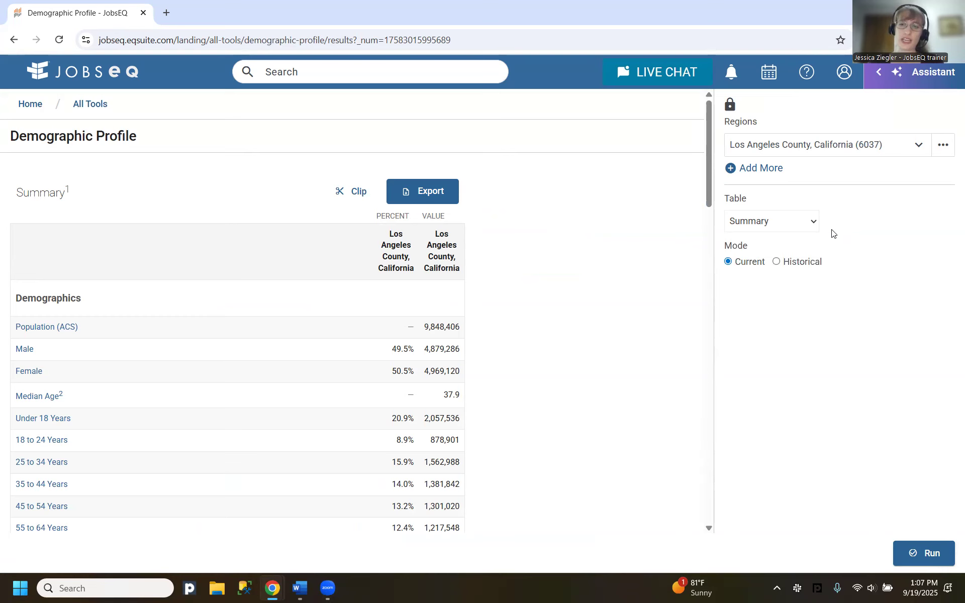
left_click(932, 555)
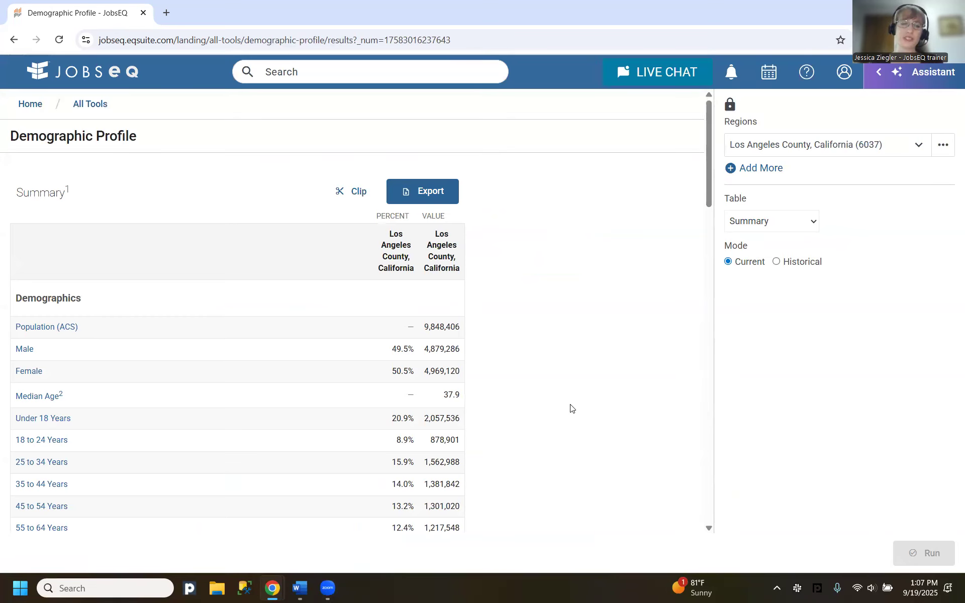
Examine the demographics, population growth, economic, educational attainment, housing and social figures in the Los Angeles County summary table.
scroll(392, 387, "down", 1)
scroll(391, 388, "down", 1)
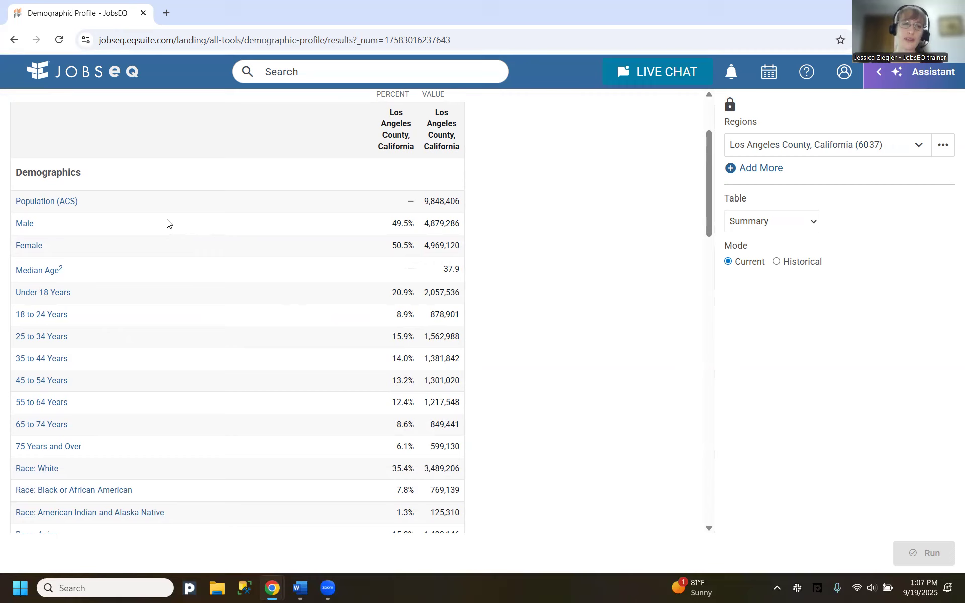
scroll(166, 229, "down", 1)
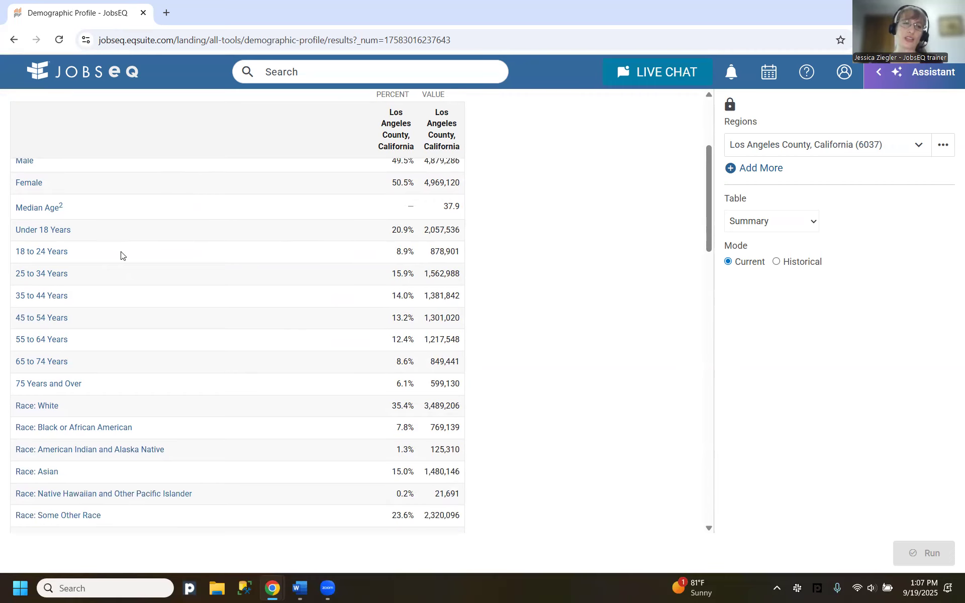
scroll(129, 279, "down", 1)
scroll(129, 279, "down", 3)
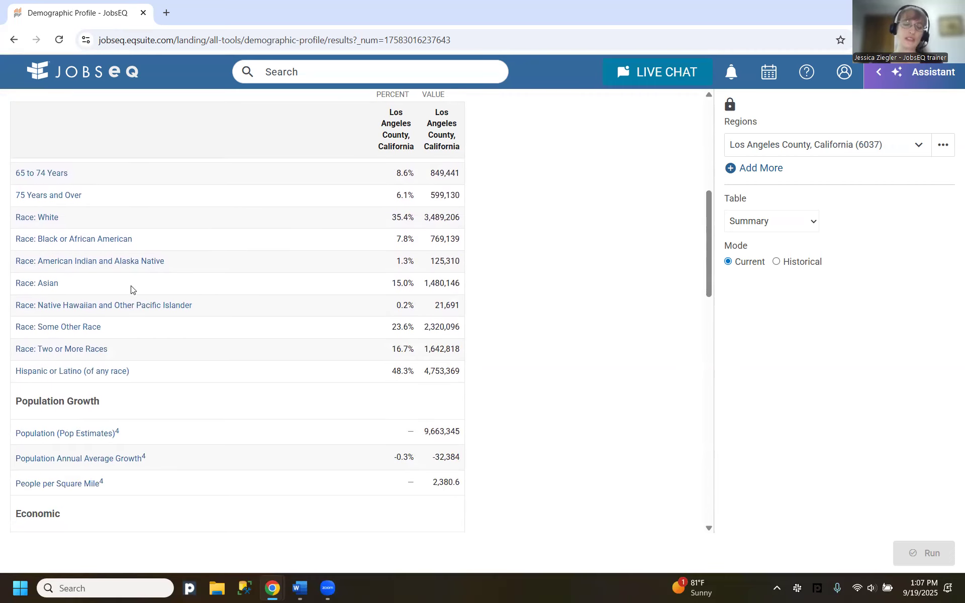
scroll(132, 289, "down", 2)
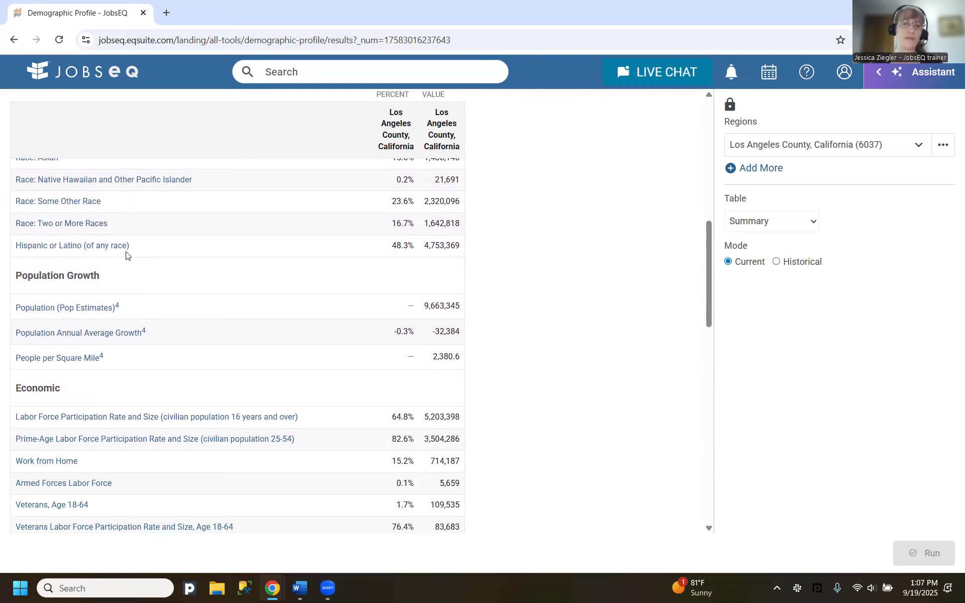
scroll(149, 267, "down", 3)
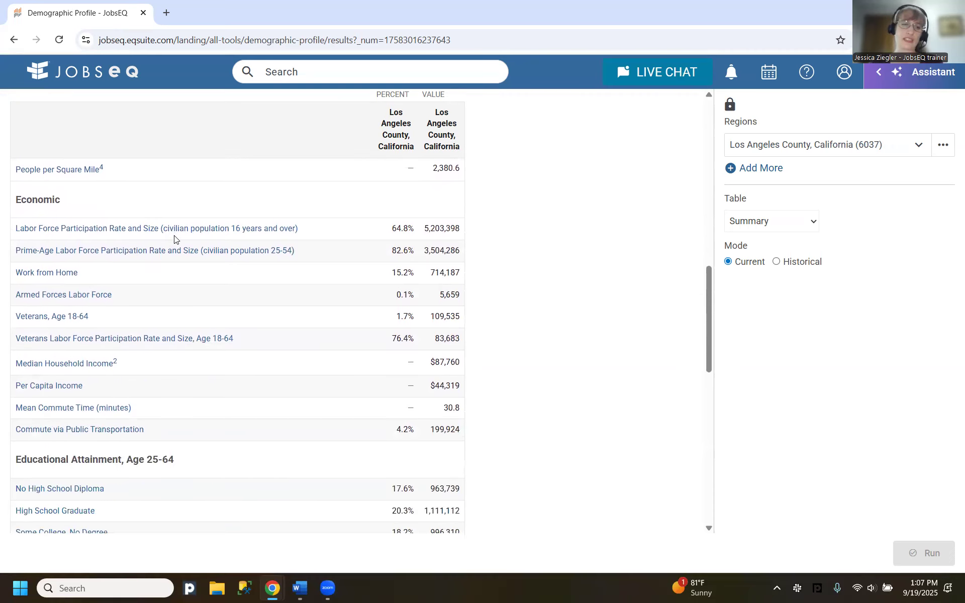
scroll(174, 237, "down", 1)
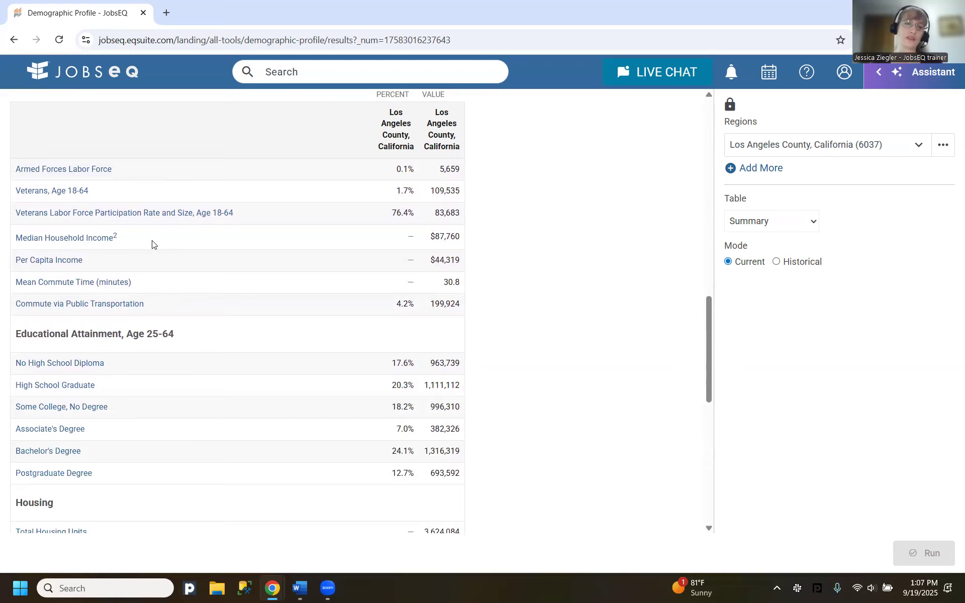
scroll(149, 247, "up", 1)
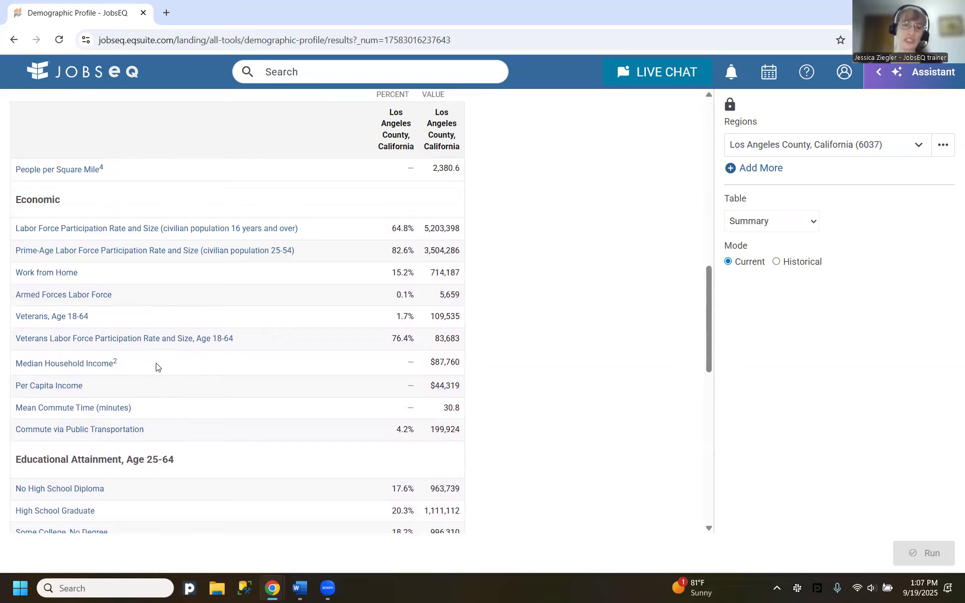
scroll(157, 370, "down", 3)
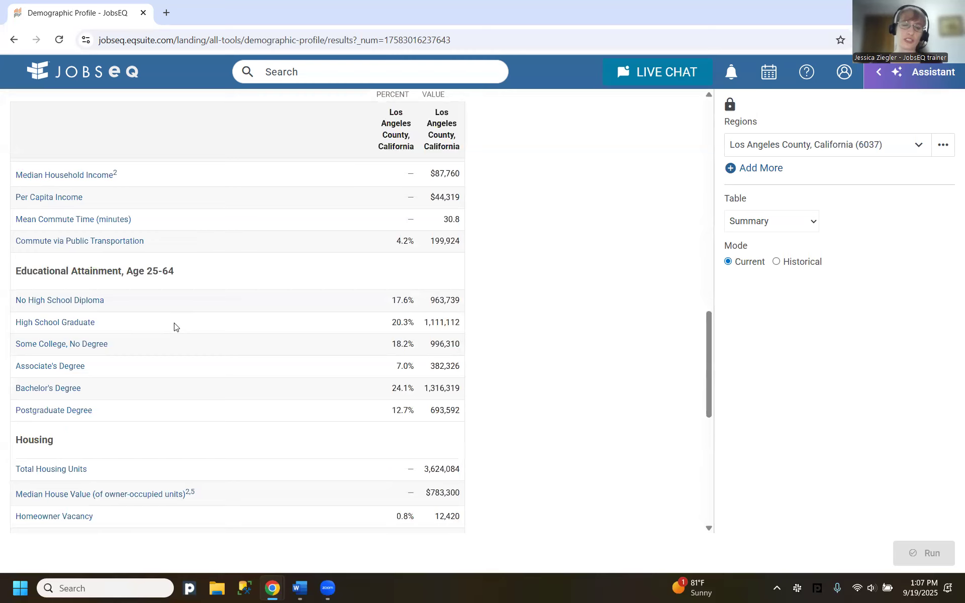
scroll(175, 327, "down", 3)
scroll(176, 329, "down", 3)
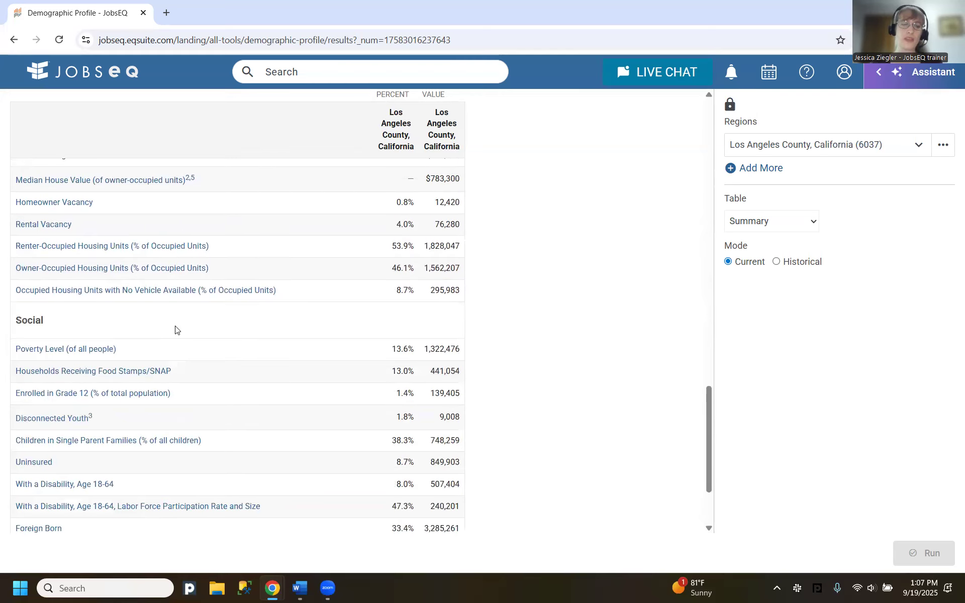
scroll(179, 327, "up", 2)
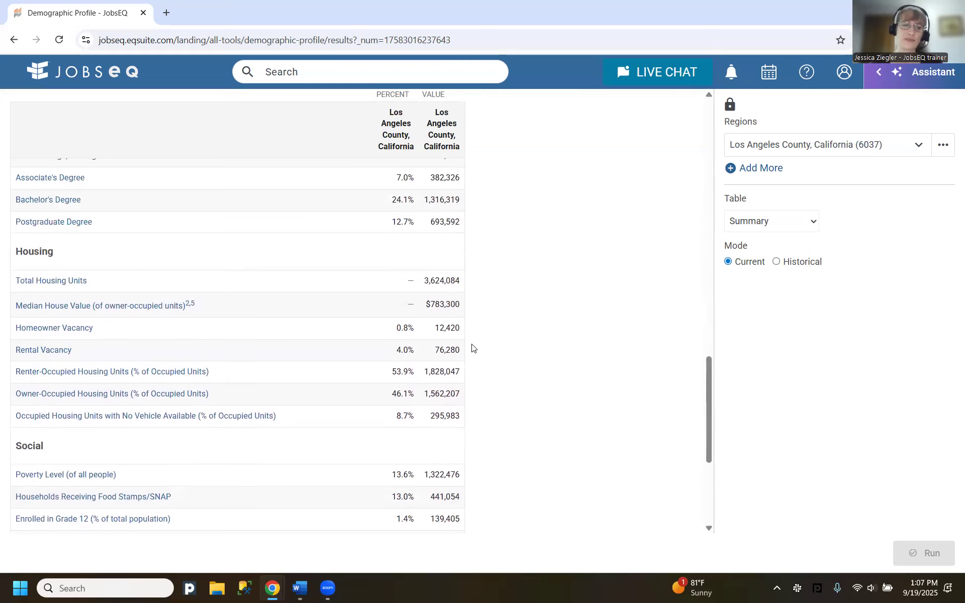
scroll(472, 348, "down", 1)
scroll(183, 378, "down", 2)
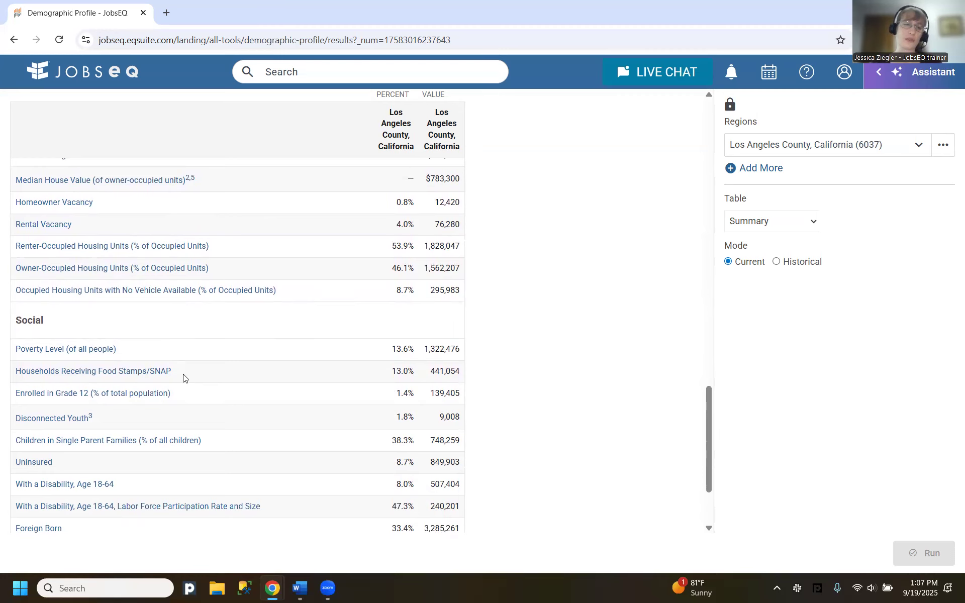
scroll(184, 378, "down", 2)
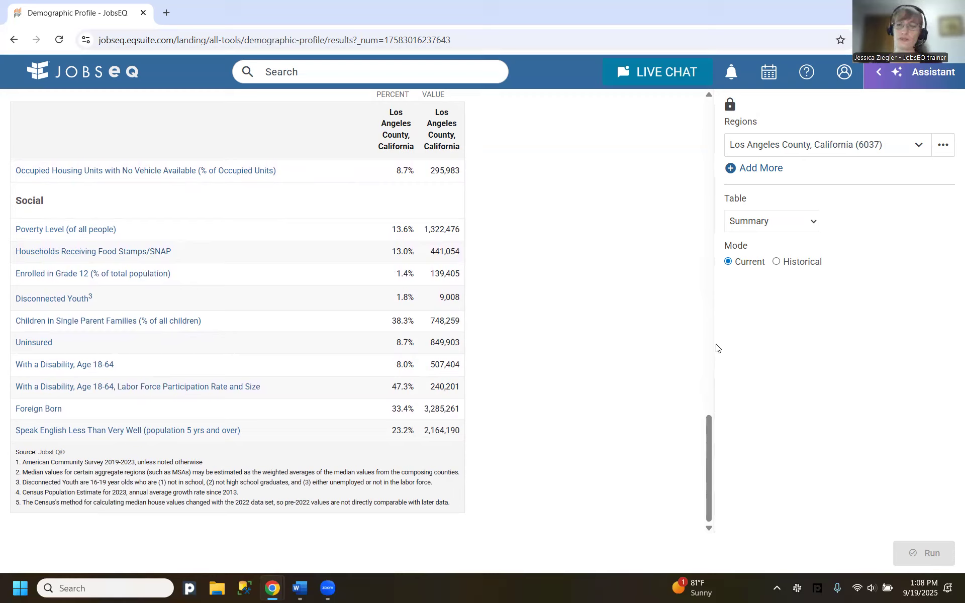
Rerun the Demographic Profile summary in Historical mode and review the yearly age and race figures.
left_click(777, 261)
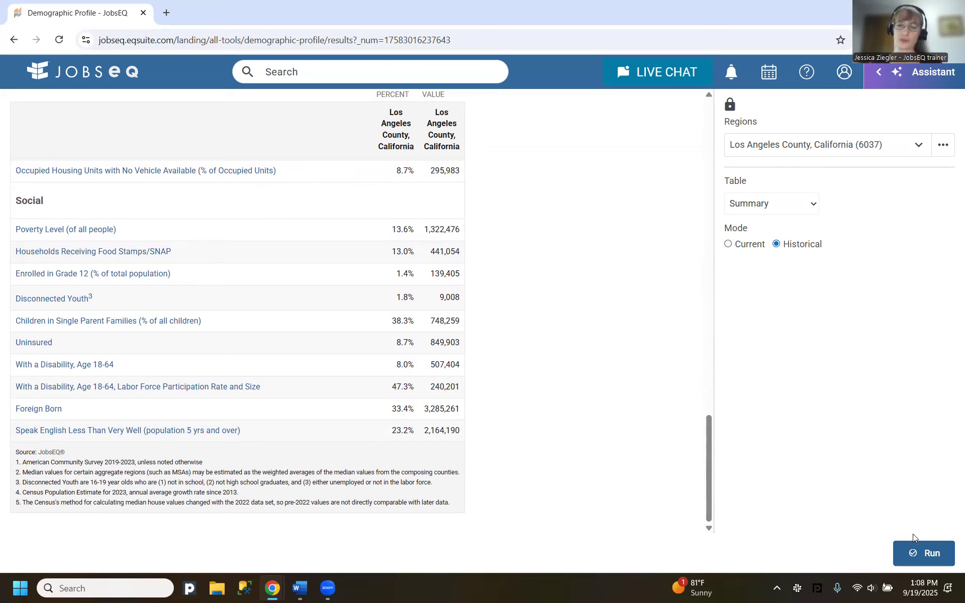
left_click(920, 552)
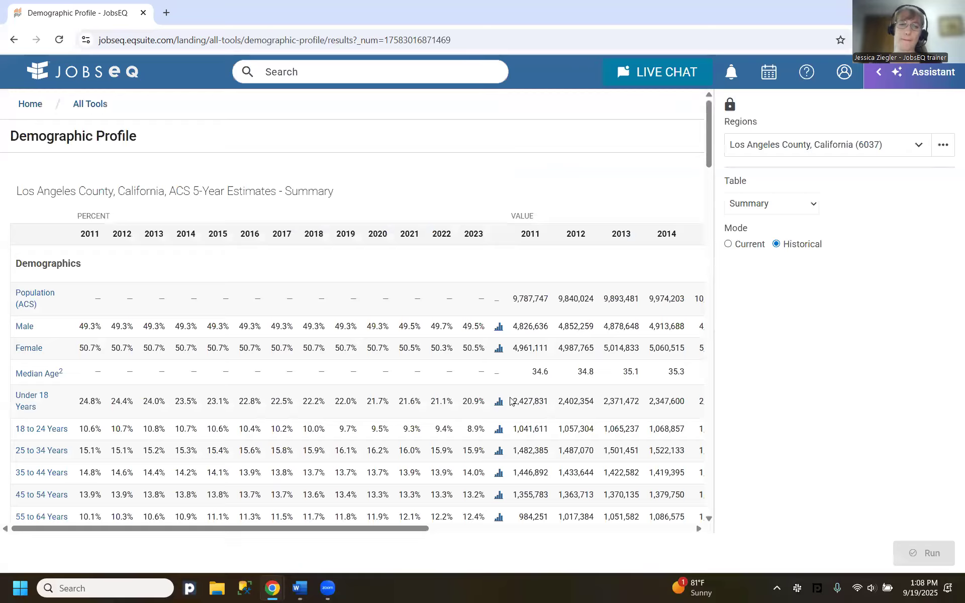
scroll(510, 401, "down", 3)
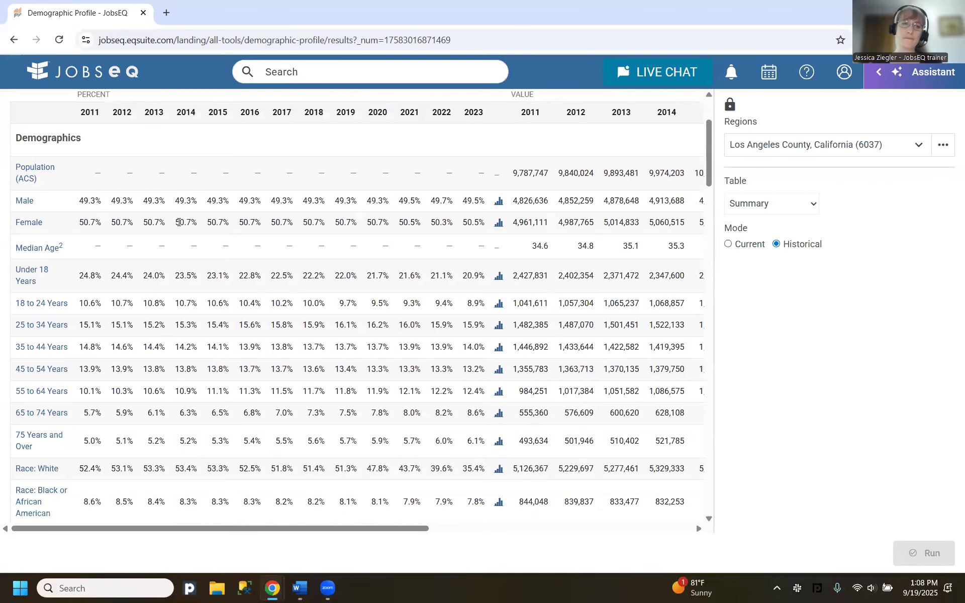
scroll(177, 252, "down", 1)
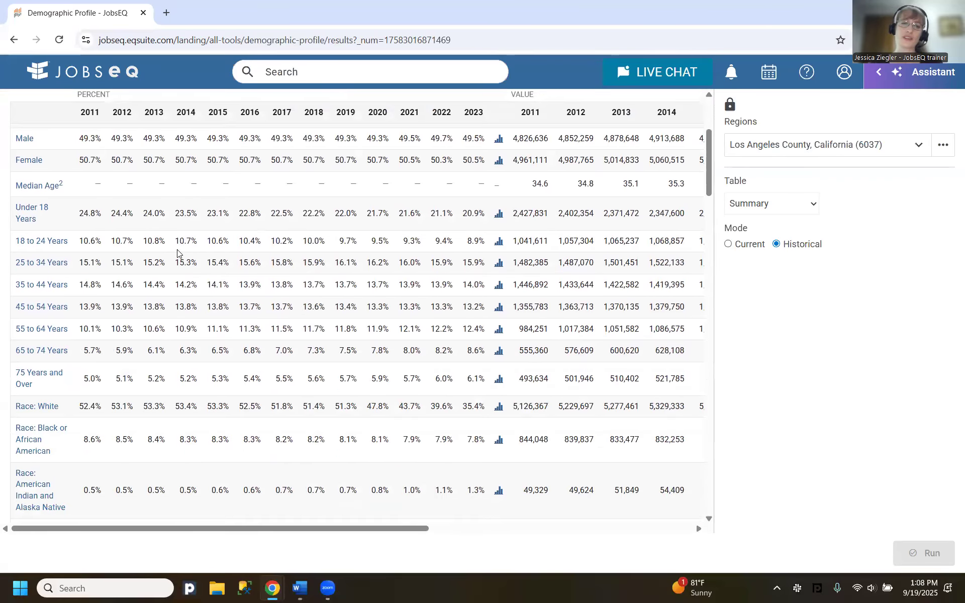
View the historical chart of the Female population share in Los Angeles County and close it again.
scroll(178, 253, "down", 1)
scroll(180, 253, "up", 3)
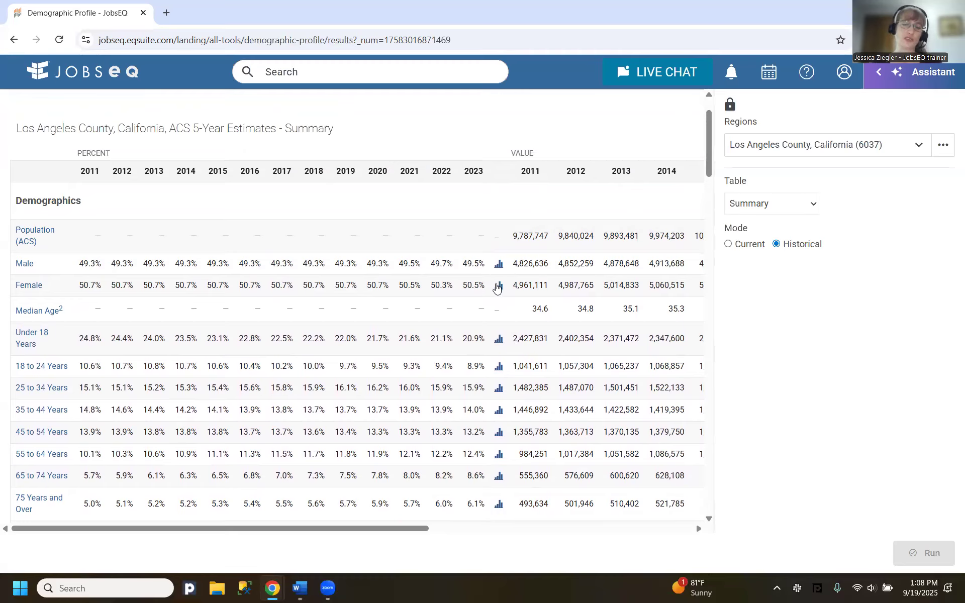
left_click(498, 287)
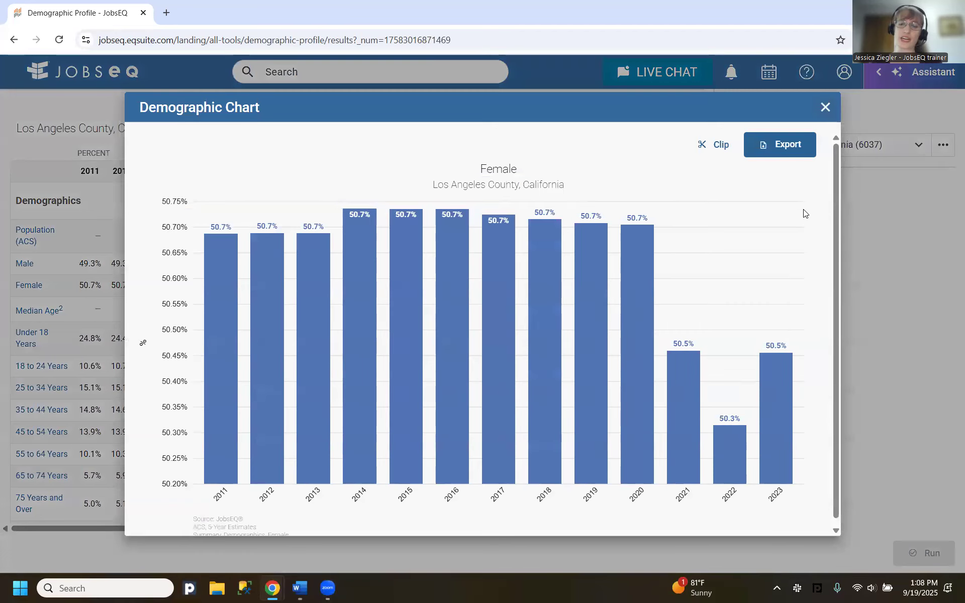
left_click(824, 116)
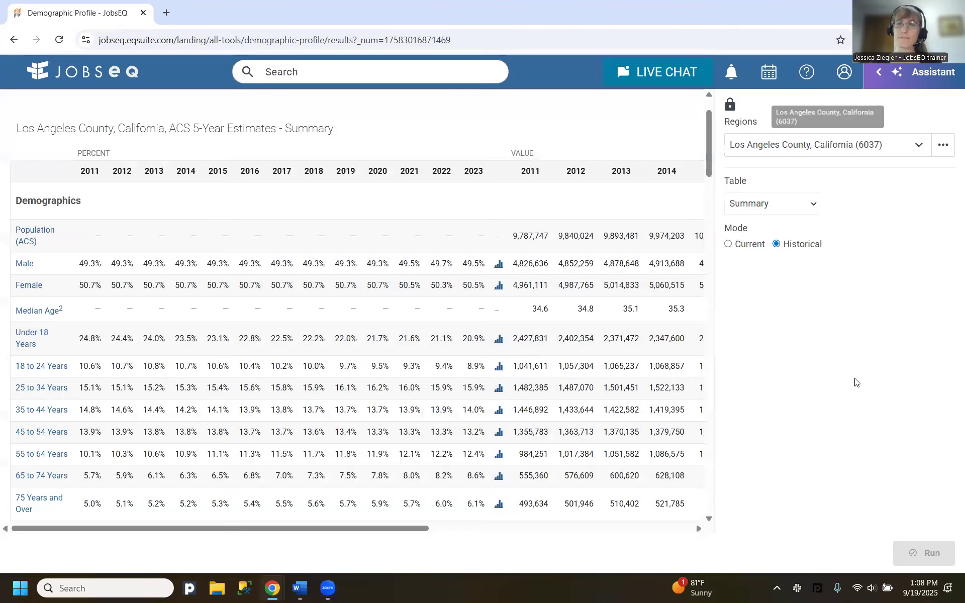
Run the Demographic Profile's Unemployed table in Current mode and review the unemployment figures by age, gender and race.
left_click(793, 202)
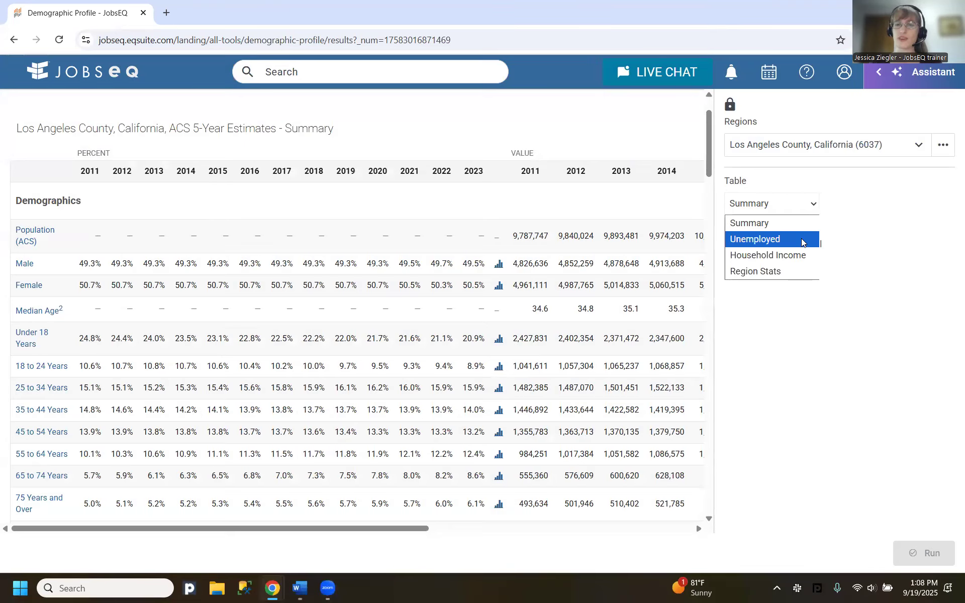
left_click(802, 240)
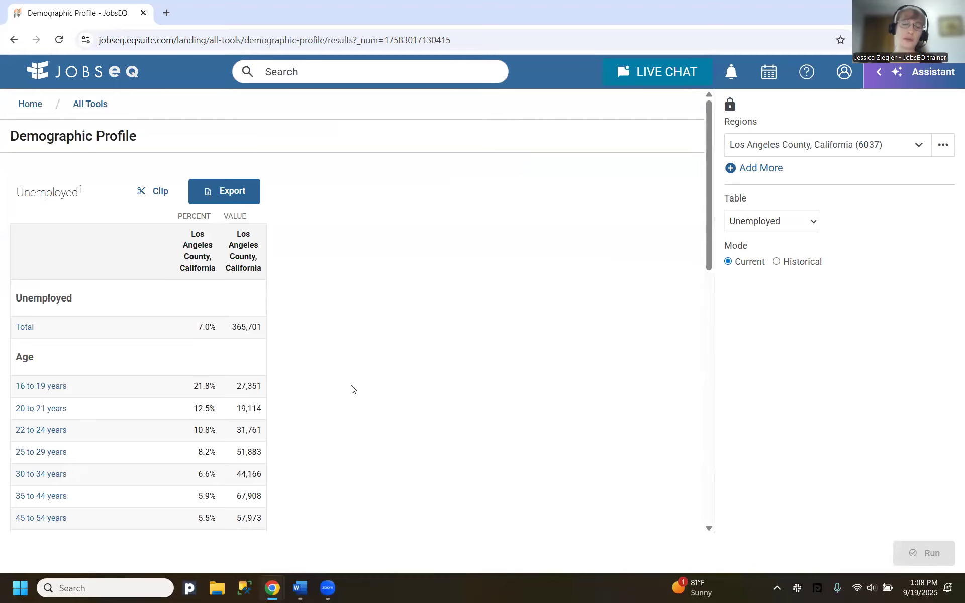
scroll(351, 390, "down", 1)
scroll(352, 390, "down", 1)
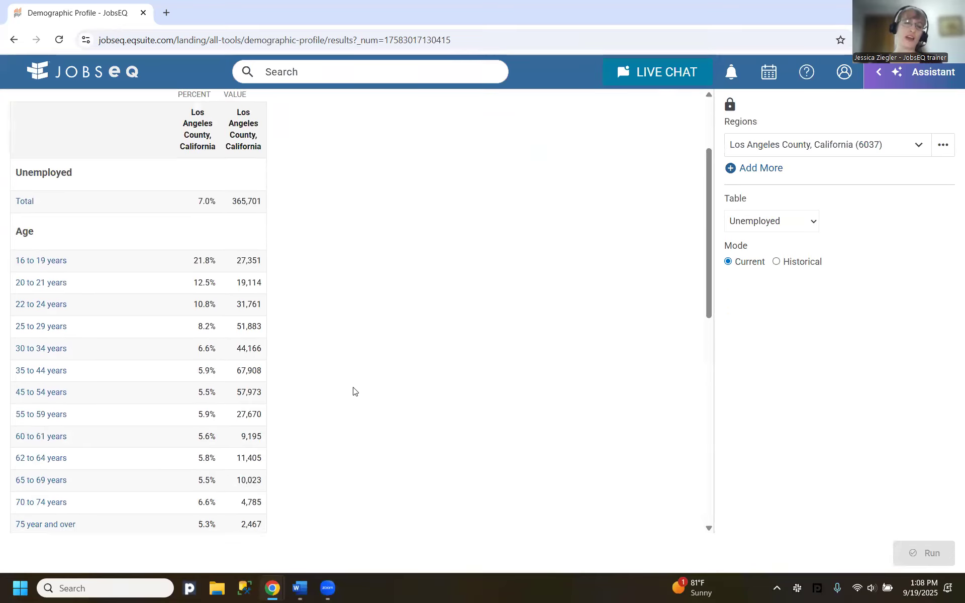
scroll(245, 236, "down", 1)
scroll(239, 297, "down", 7)
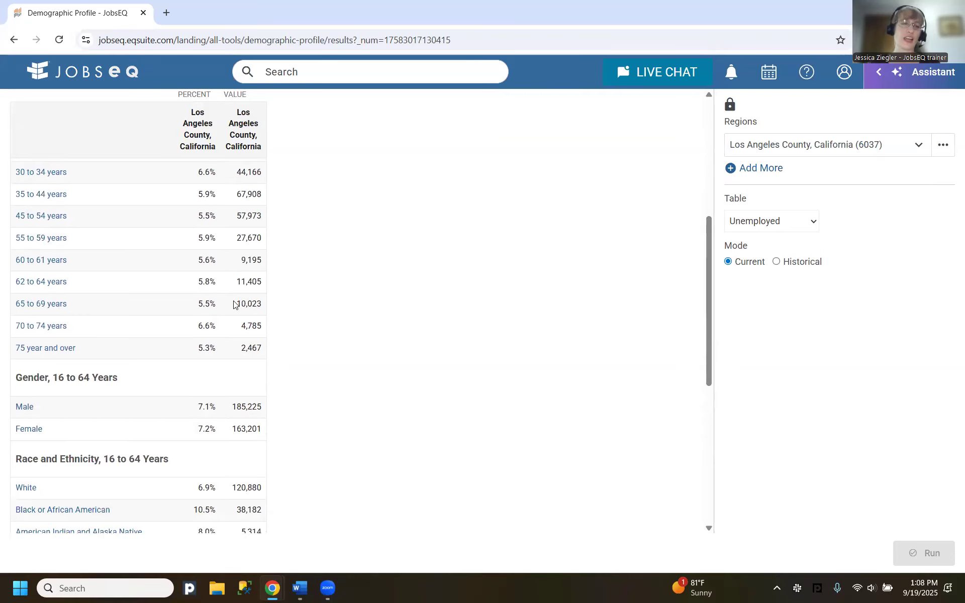
scroll(228, 330, "down", 1)
Run the Household Income table for Los Angeles County and review its income brackets, median and mean income.
left_click(772, 221)
left_click(768, 302)
left_click(933, 559)
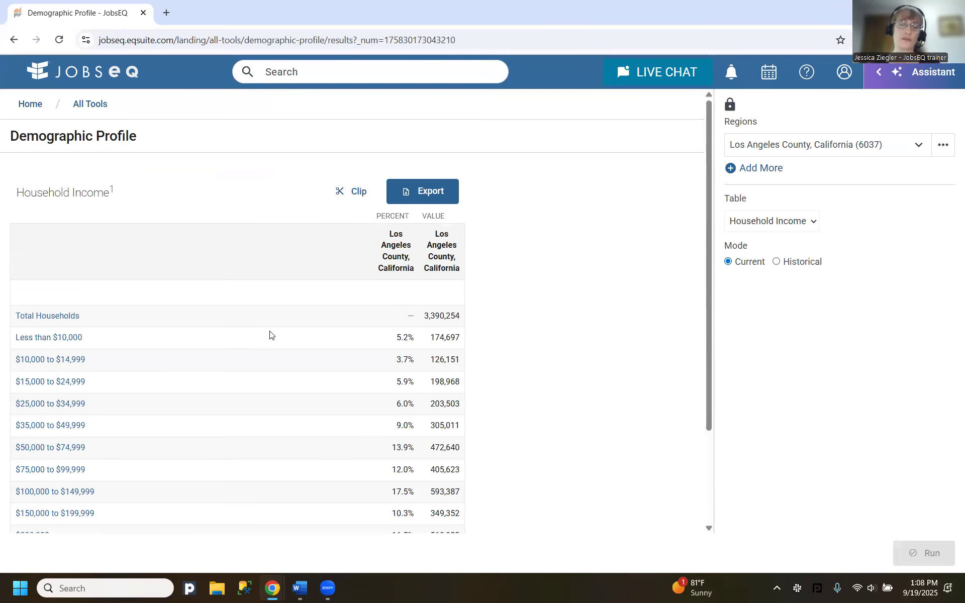
scroll(277, 336, "down", 3)
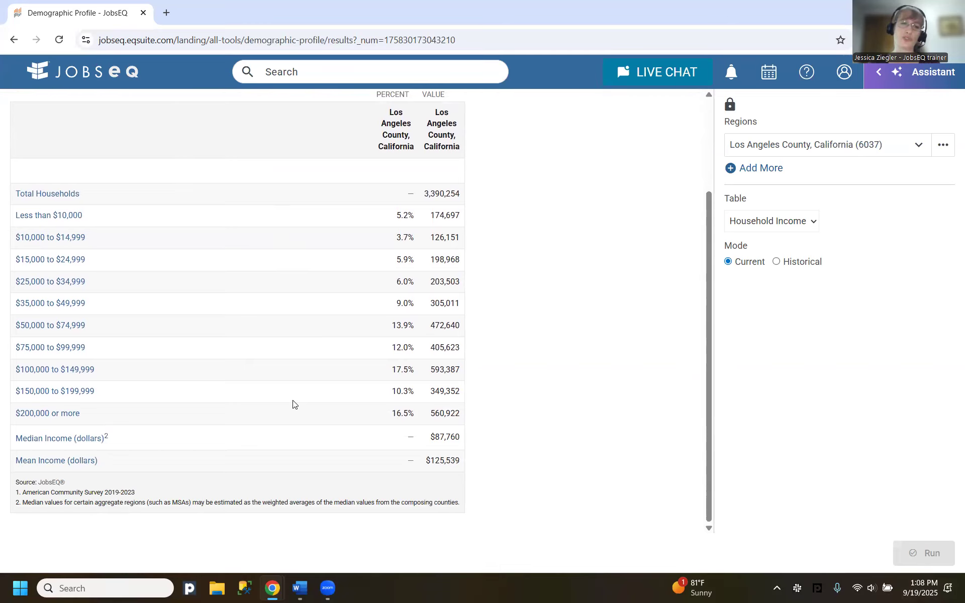
Run the Region Stats table and review its commuting, K-12, electricity rate and union membership sections.
left_click(807, 219)
left_click(779, 294)
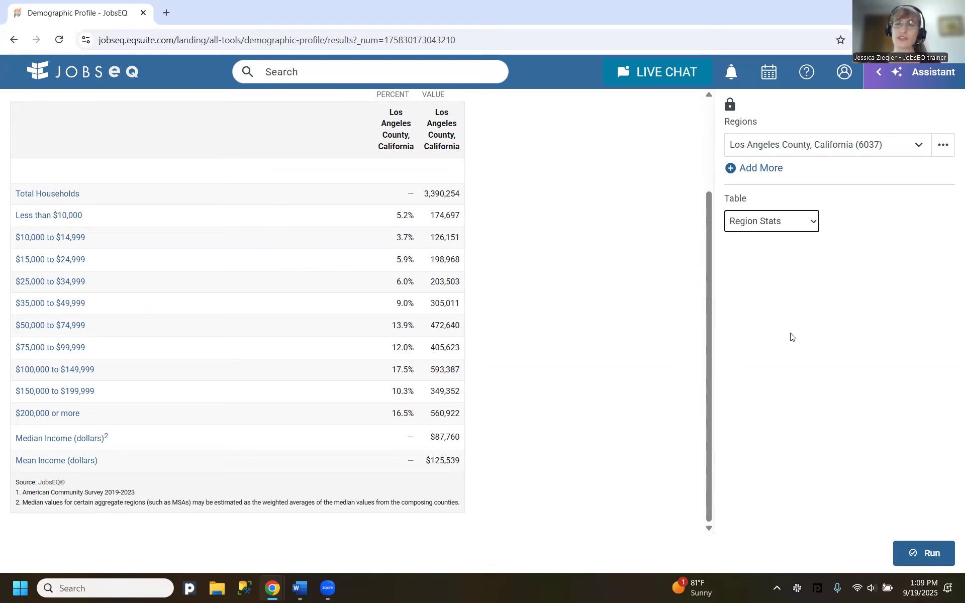
left_click(930, 553)
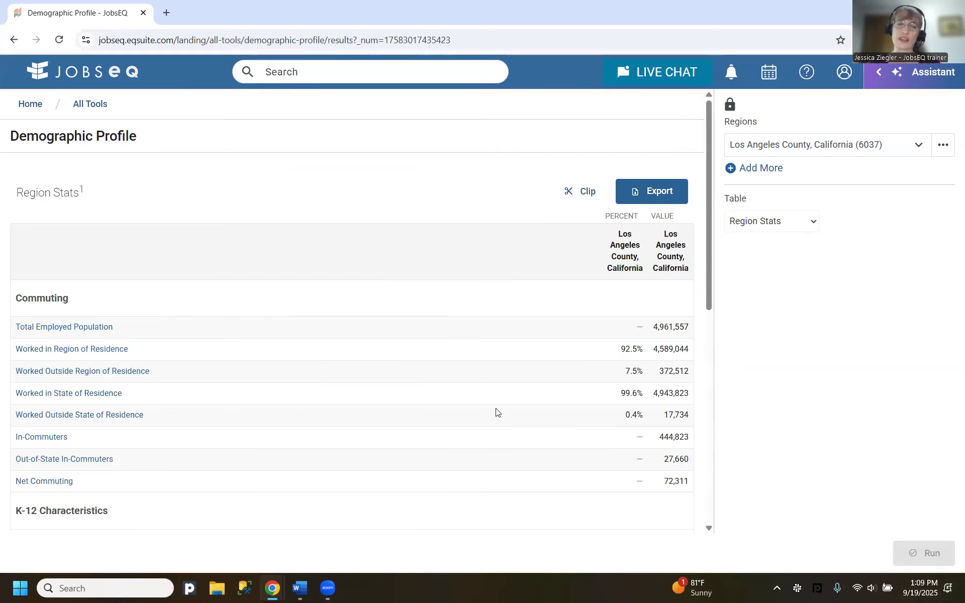
scroll(496, 412, "down", 1)
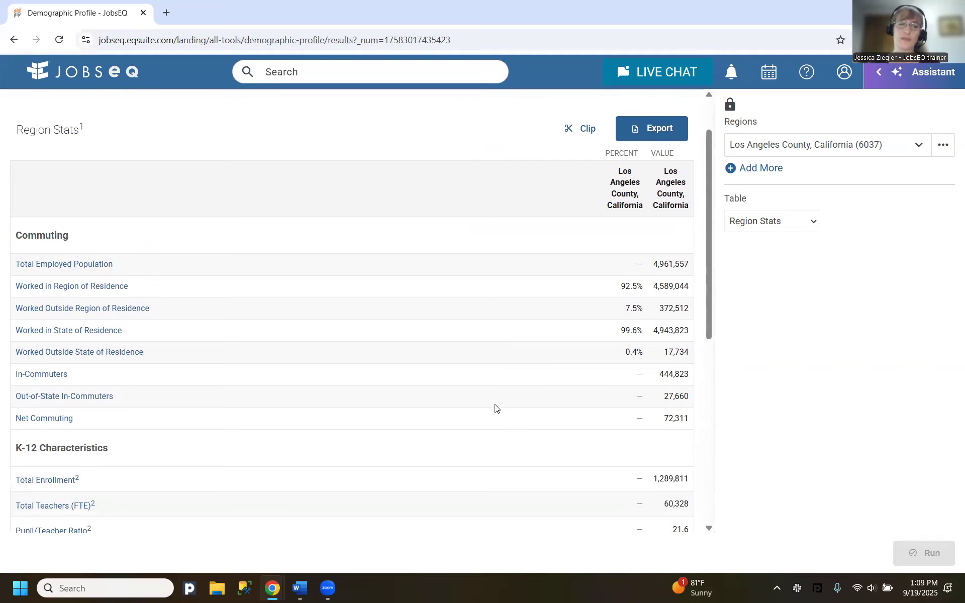
scroll(497, 408, "down", 2)
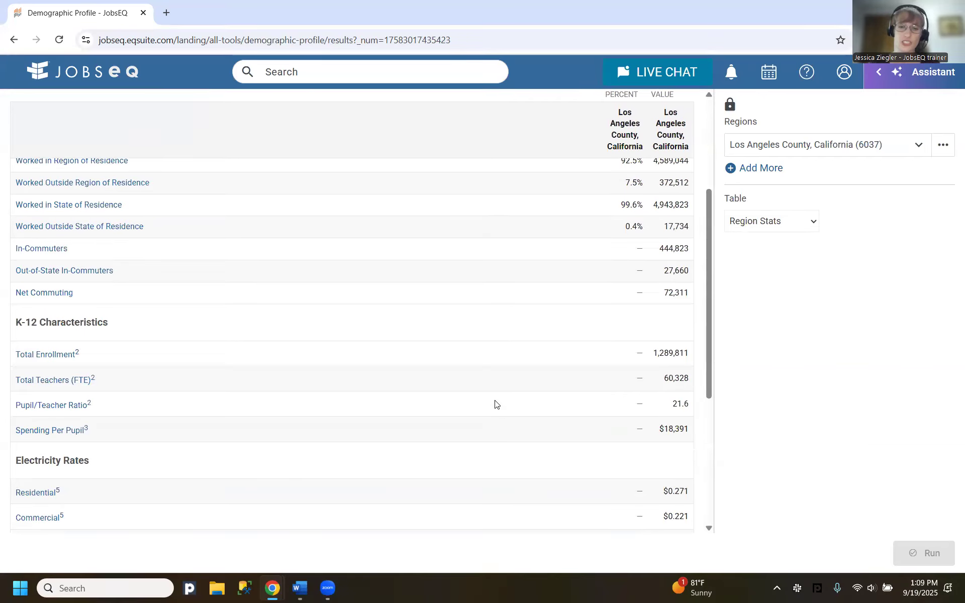
scroll(494, 407, "down", 3)
scroll(492, 406, "down", 2)
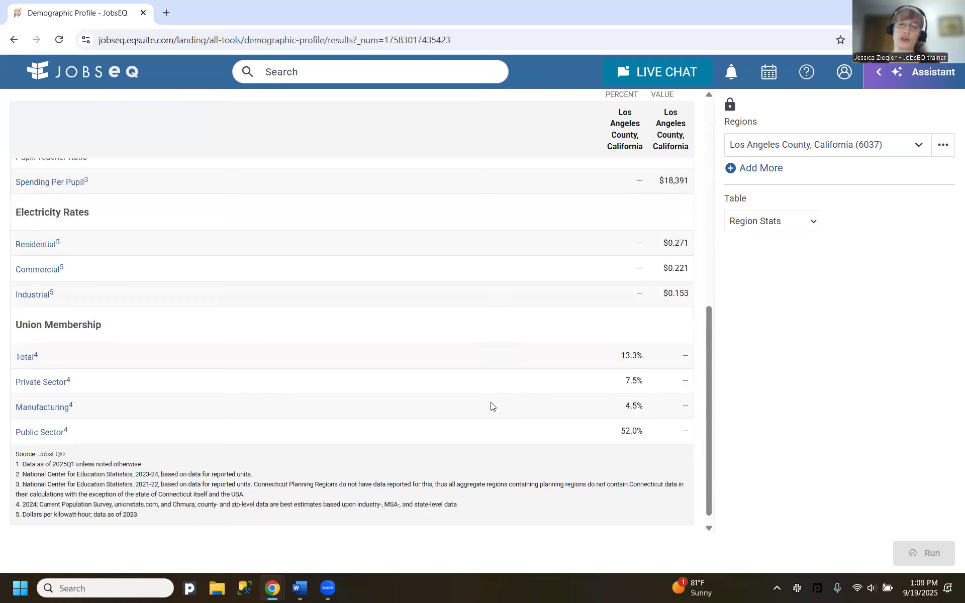
scroll(491, 407, "up", 12)
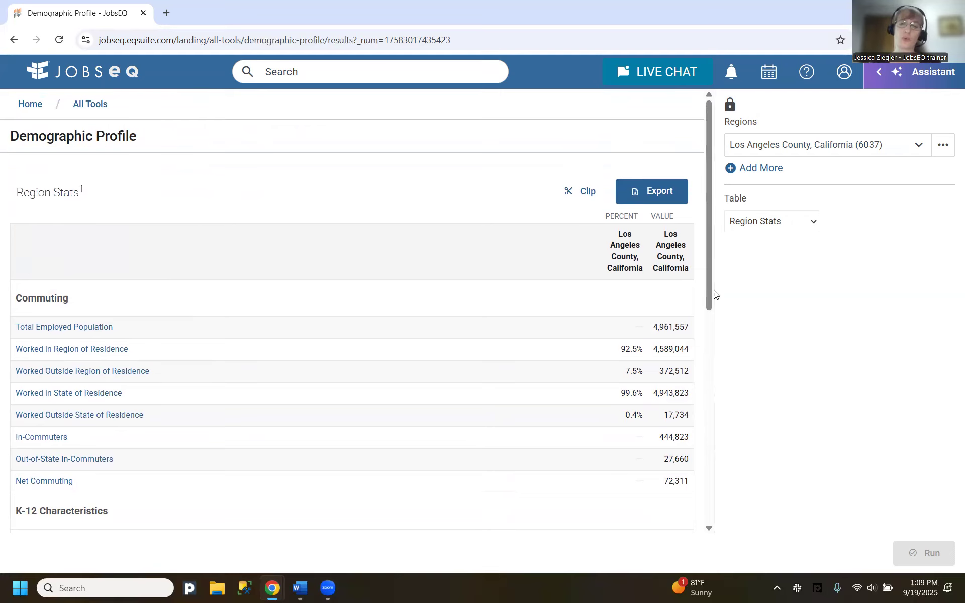
Rerun the Demographic Profile with the Summary table in Current mode and bring up its Demographics rows.
left_click(806, 221)
left_click(779, 240)
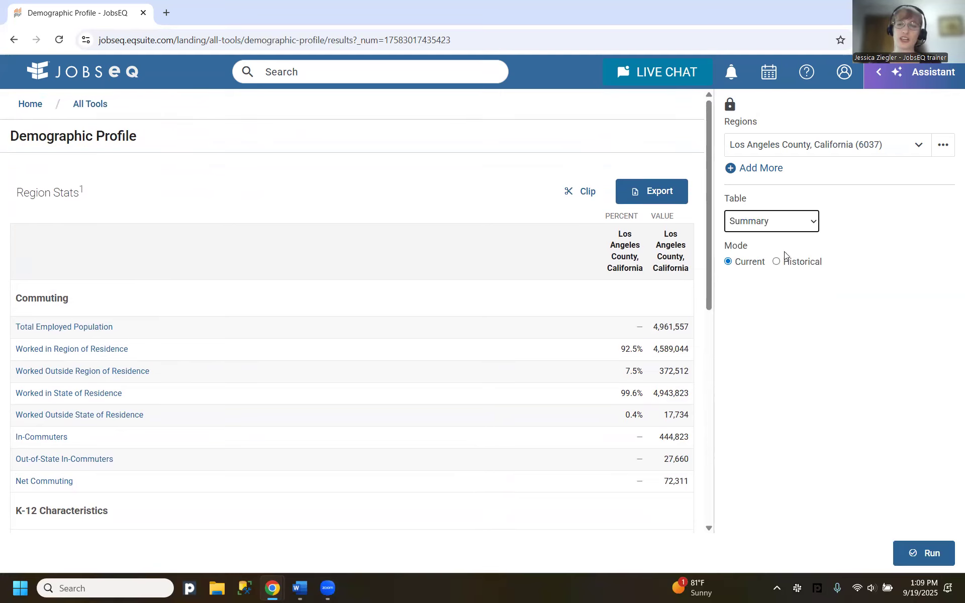
left_click(926, 555)
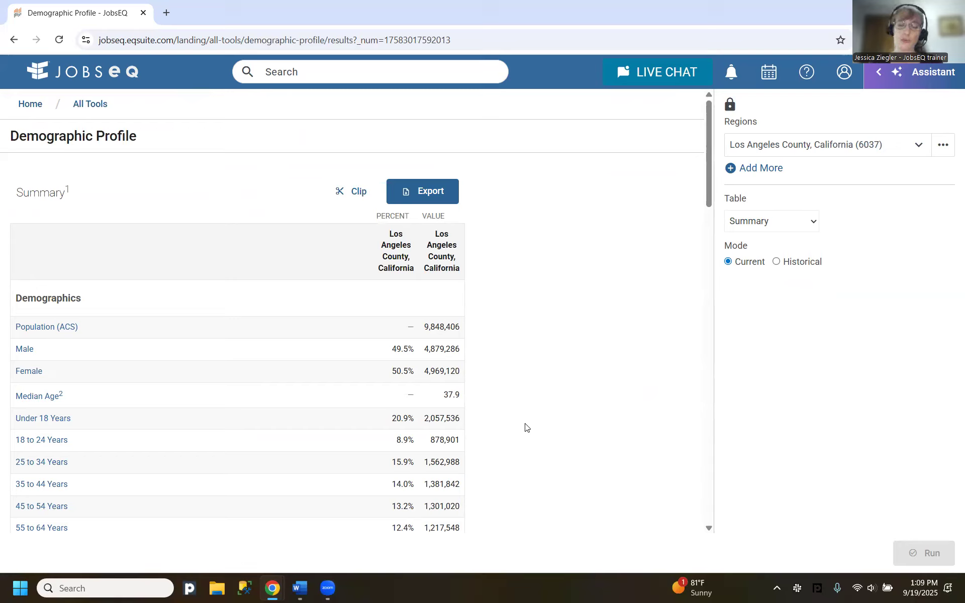
scroll(245, 309, "down", 2)
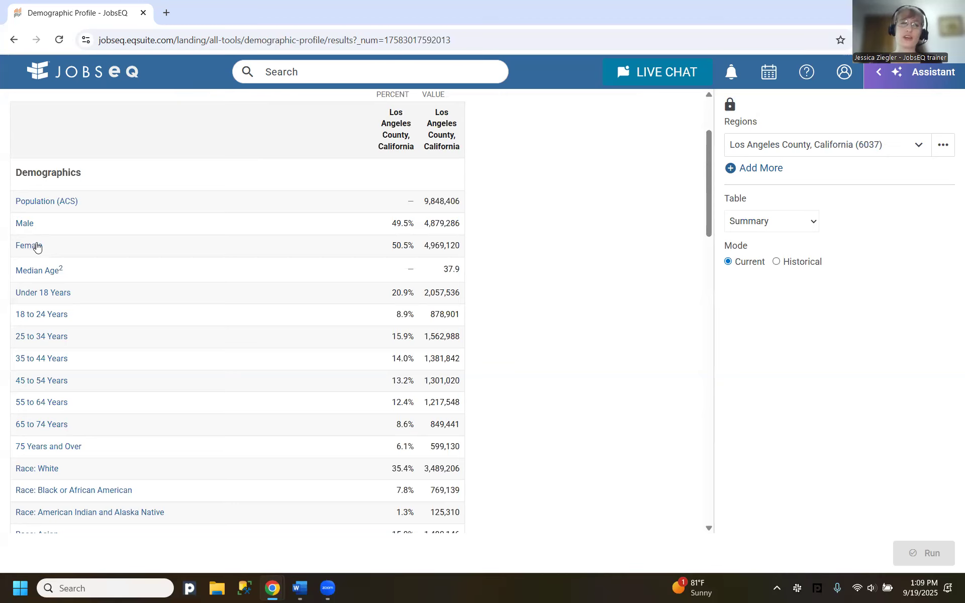
Map the Female demographic from the summary table and frame all of Los Angeles County in the view.
left_click(33, 250)
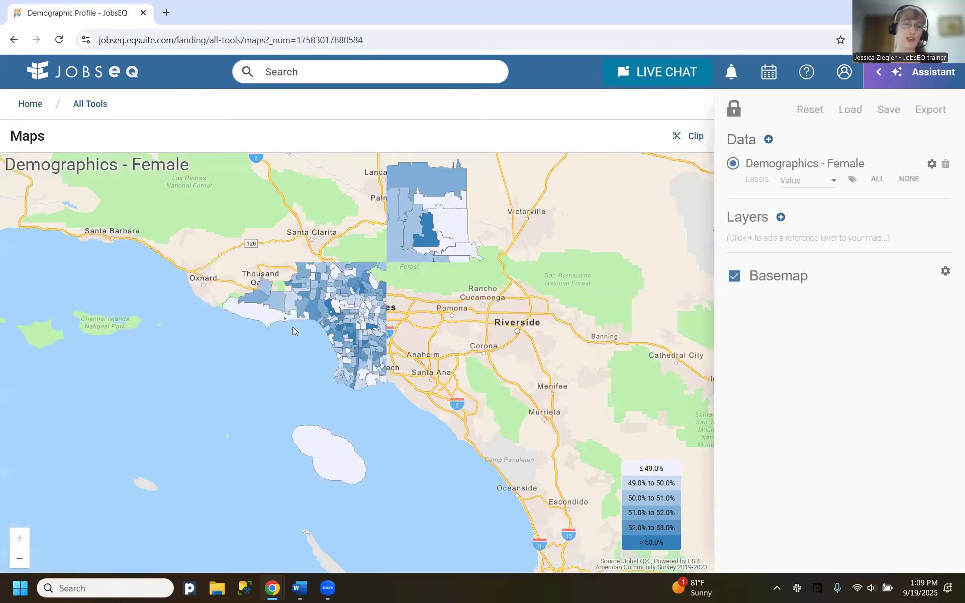
scroll(554, 274, "up", 2)
left_click_drag(554, 275, 639, 360)
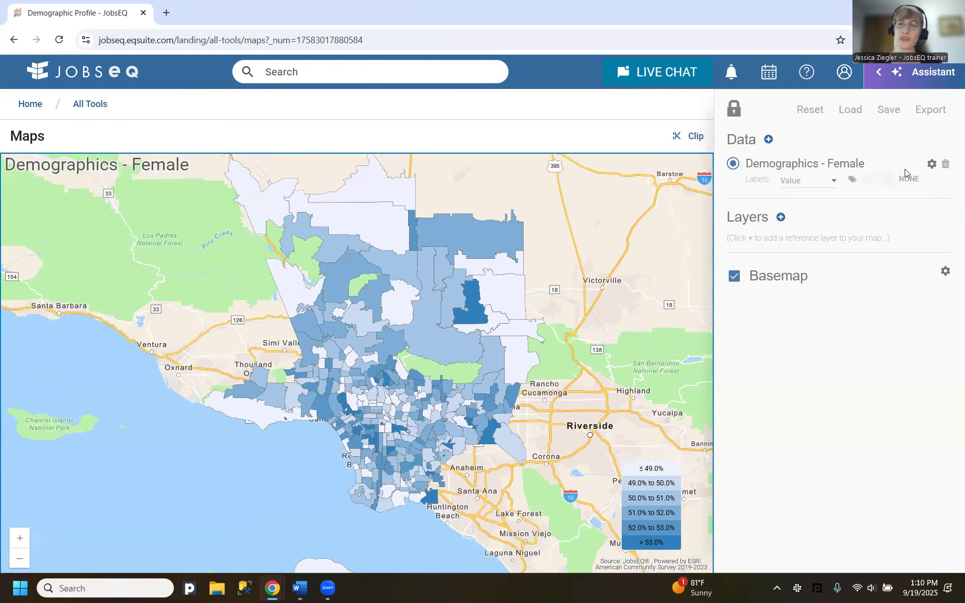
Change the Demographics - Female map query to display values as Numbers.
left_click(932, 165)
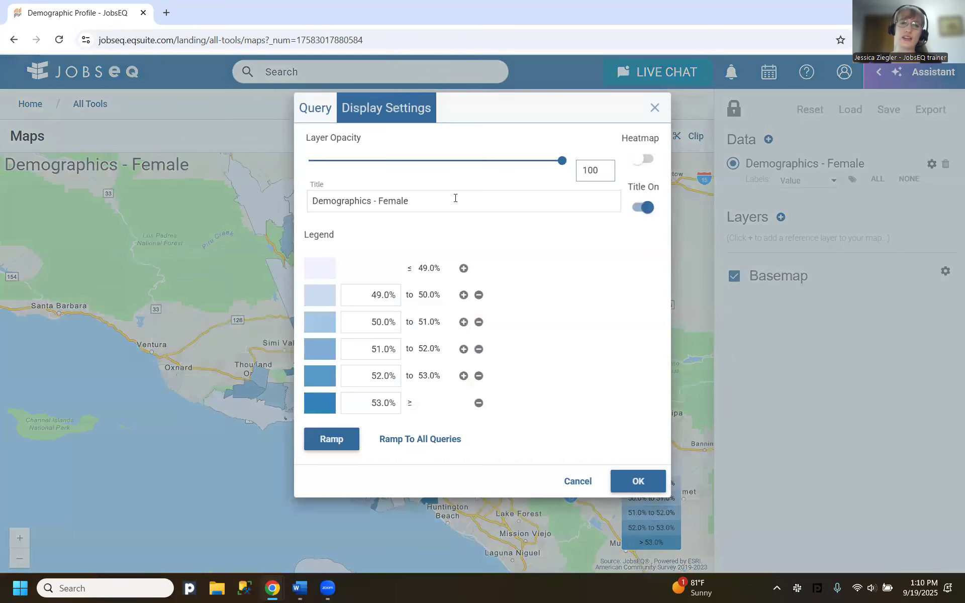
left_click(315, 107)
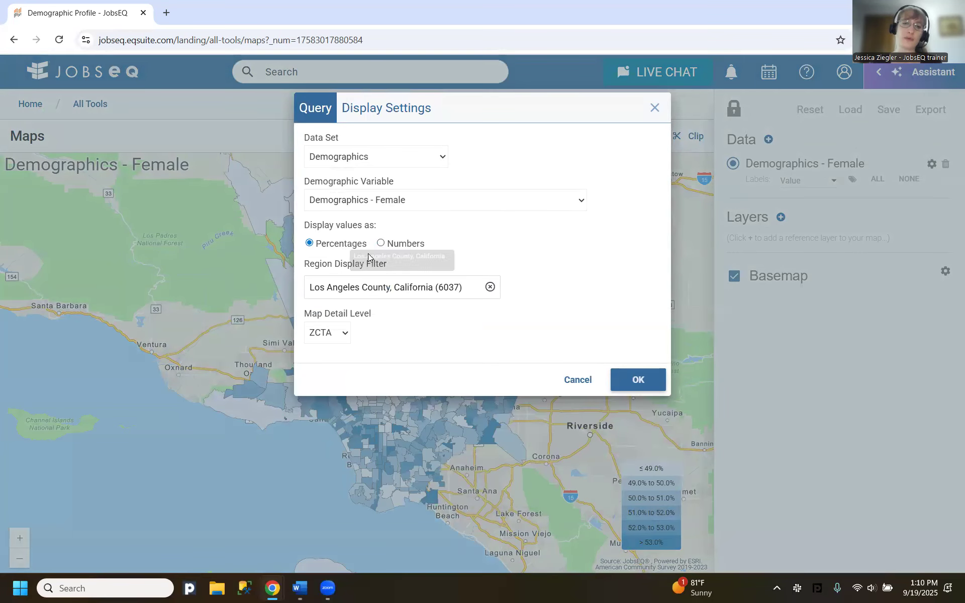
left_click(381, 243)
left_click(656, 405)
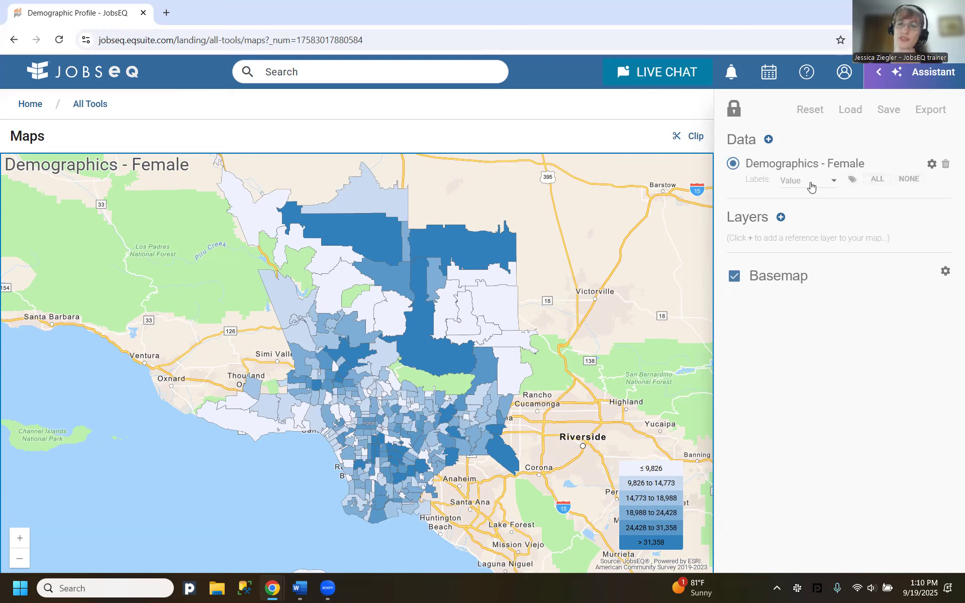
Set the map labels to Both and inspect the labelled ZCTA areas across Los Angeles County.
left_click(828, 185)
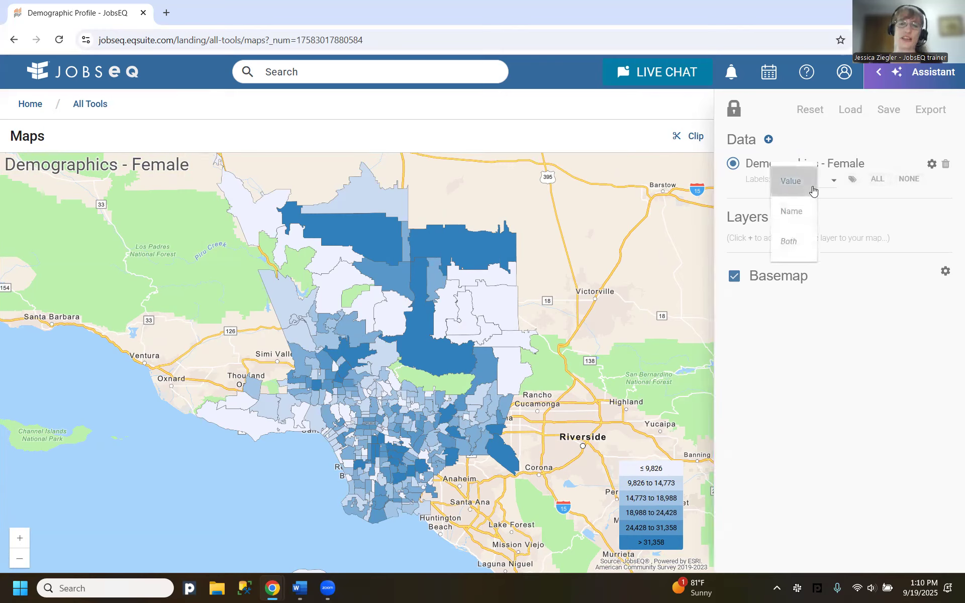
left_click(789, 245)
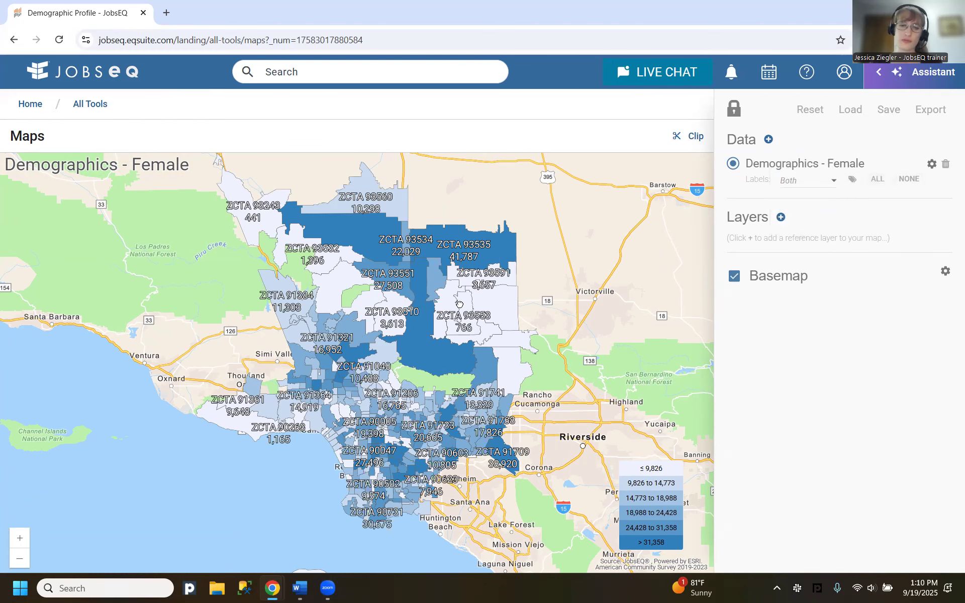
double_click(448, 387)
left_click_drag(605, 284, 605, 202)
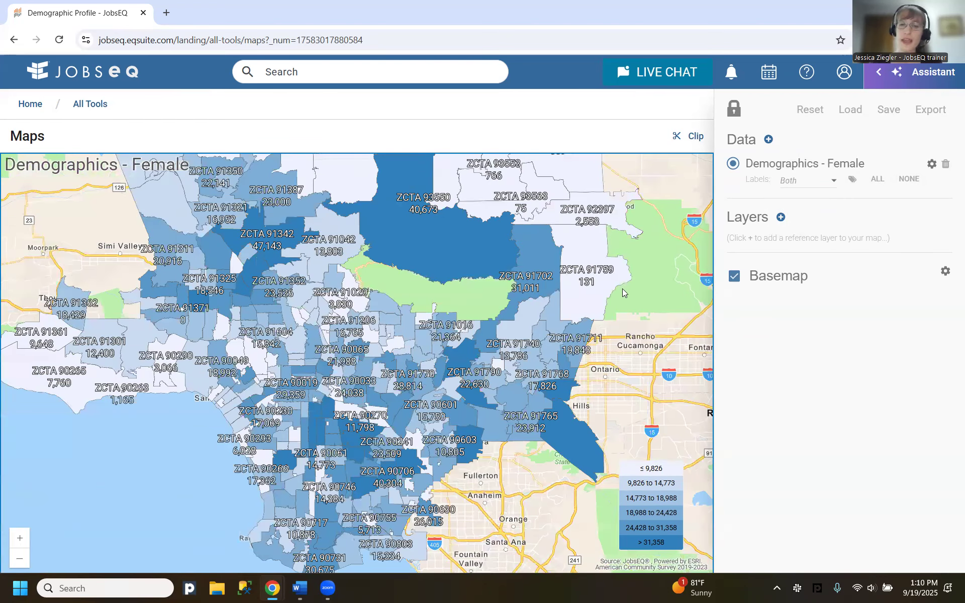
left_click_drag(642, 287, 516, 312)
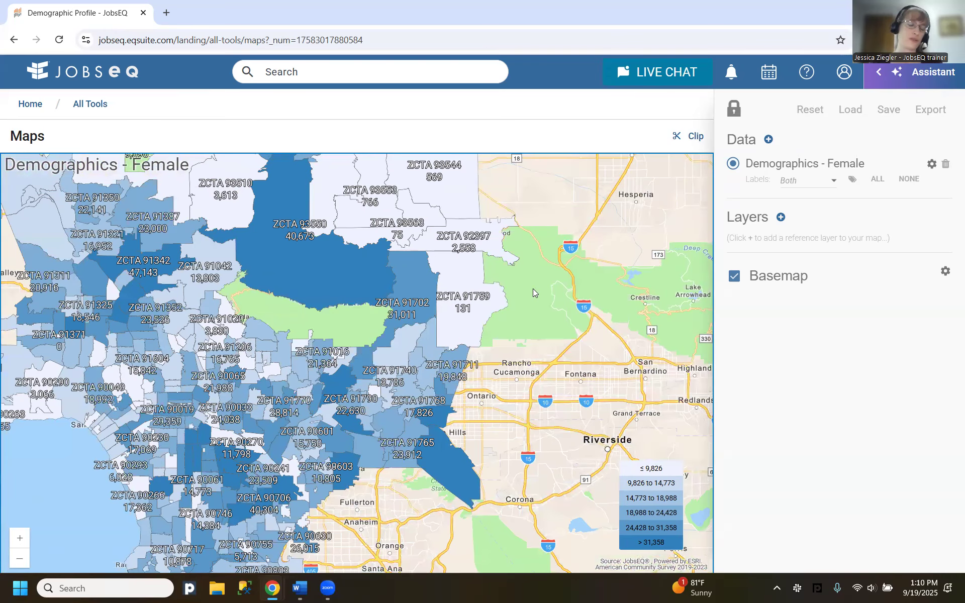
left_click_drag(555, 260, 645, 296)
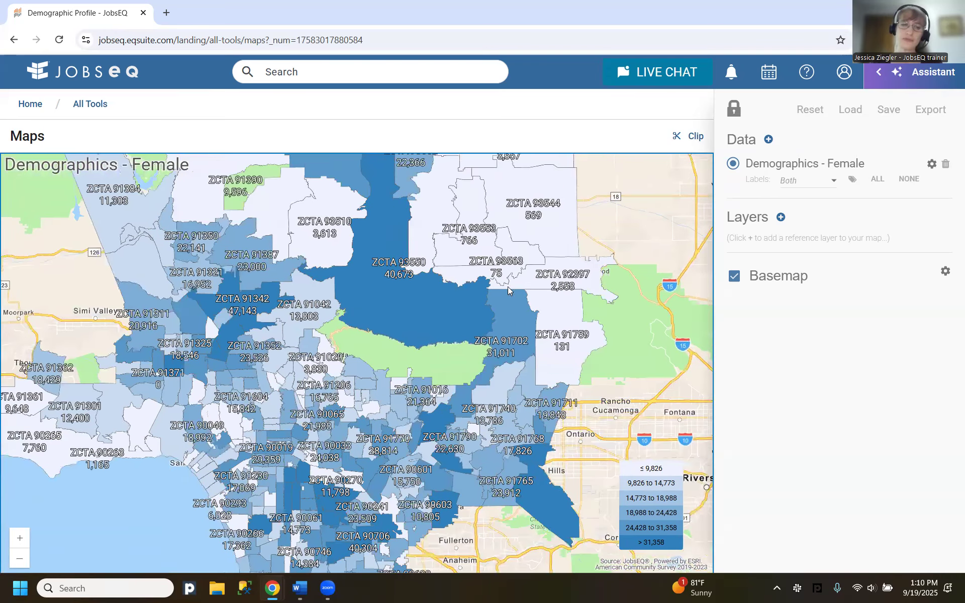
scroll(507, 286, "down", 1)
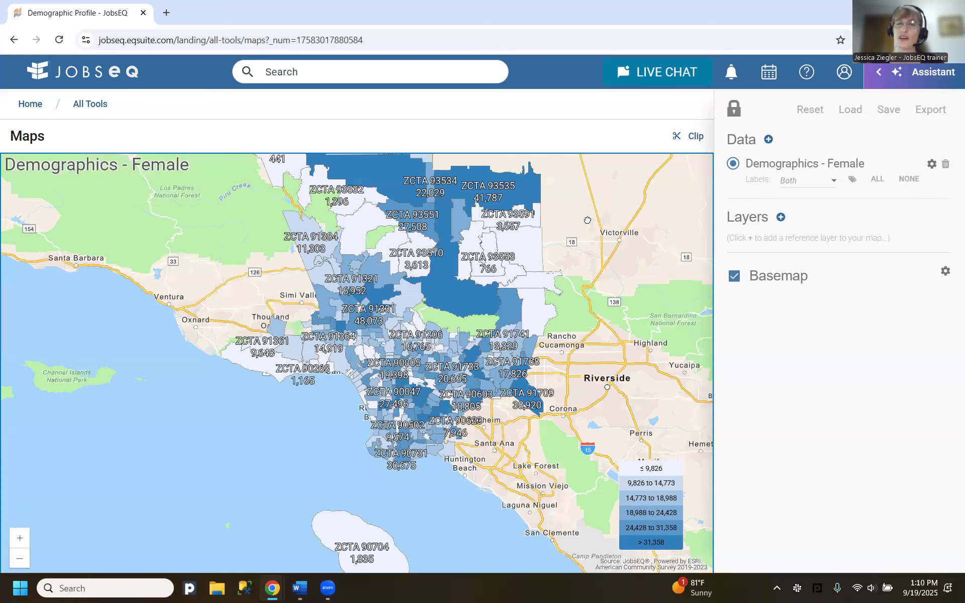
Check the export formats available for the current map query and leave without exporting.
left_click(932, 110)
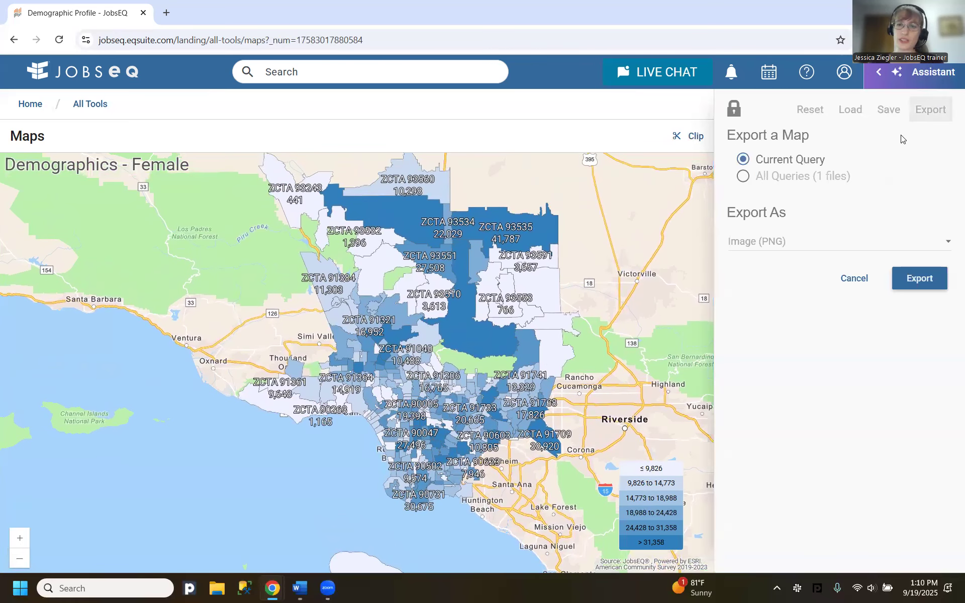
left_click(778, 242)
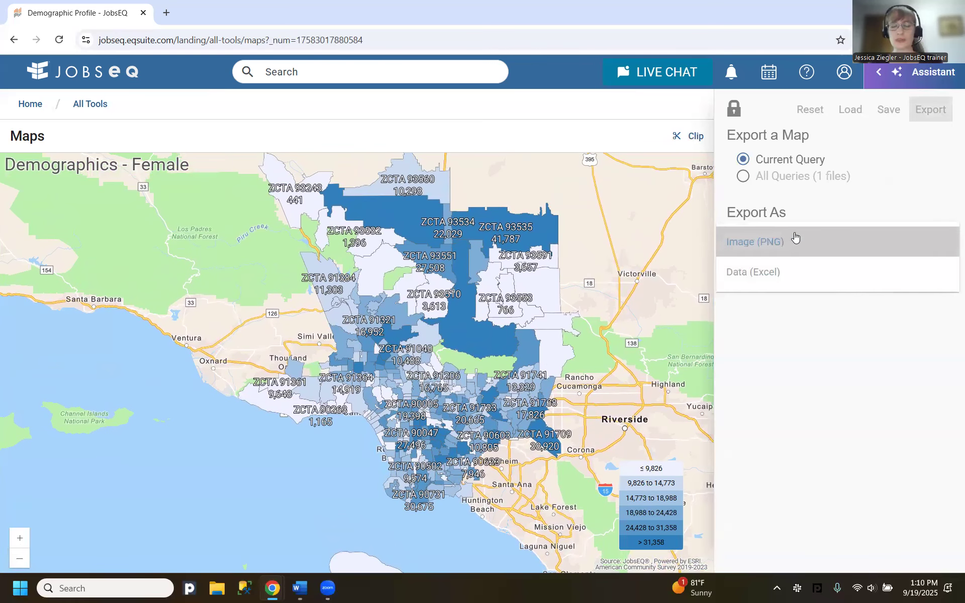
left_click(795, 239)
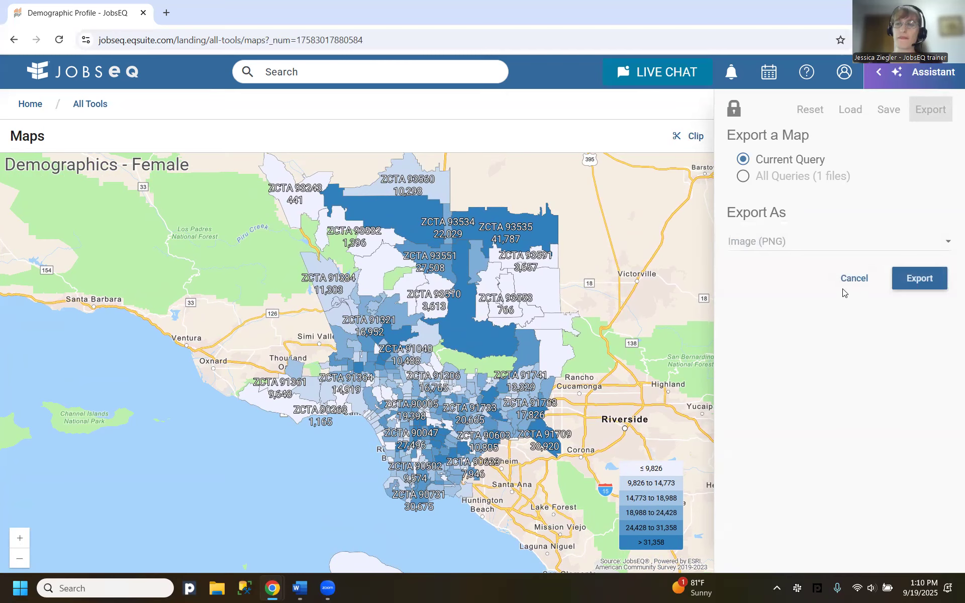
left_click(844, 282)
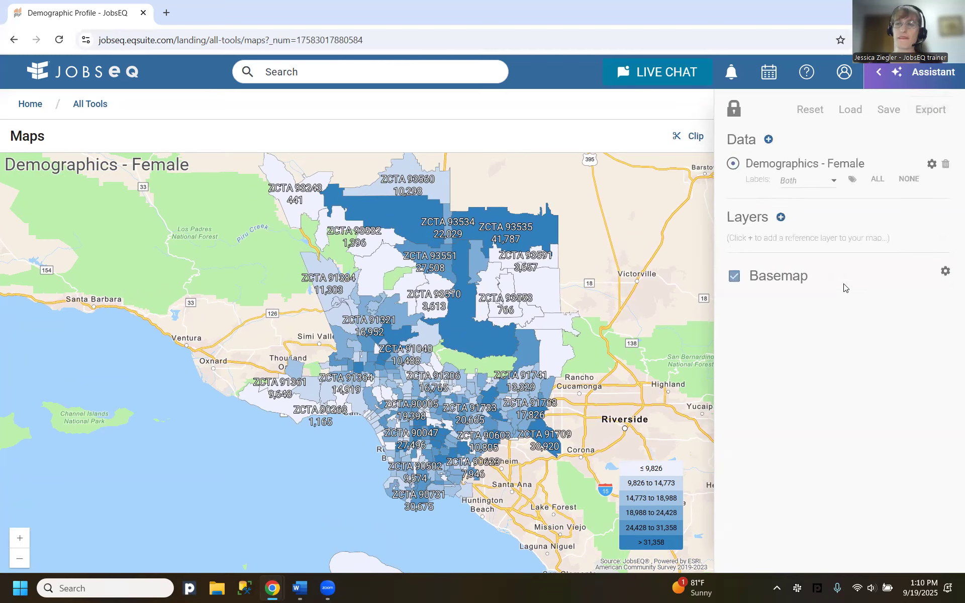
Review the data sets and demographic variables available in the Demographics - Female map query, including the housing and social variables.
left_click(931, 165)
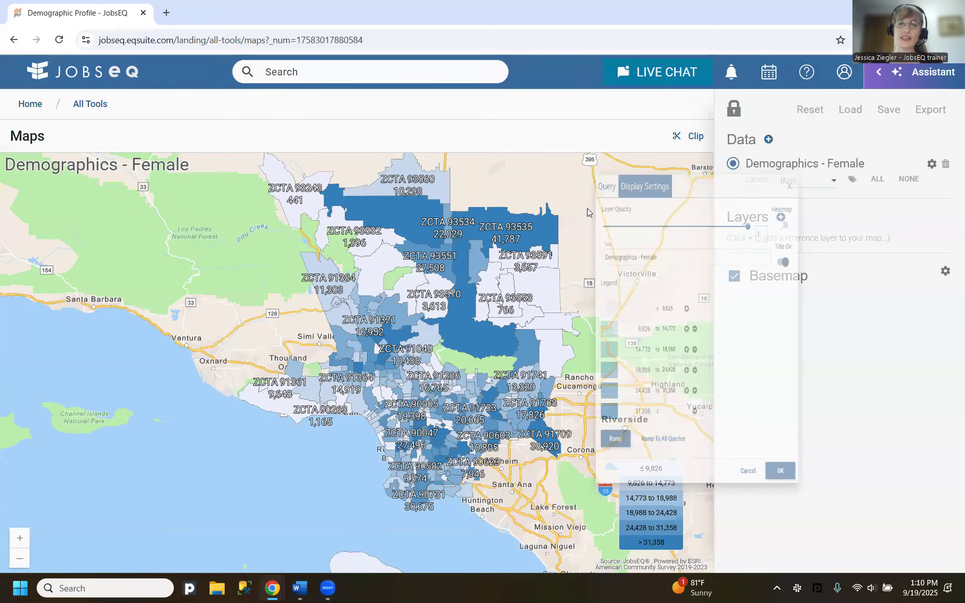
left_click(316, 108)
left_click(383, 166)
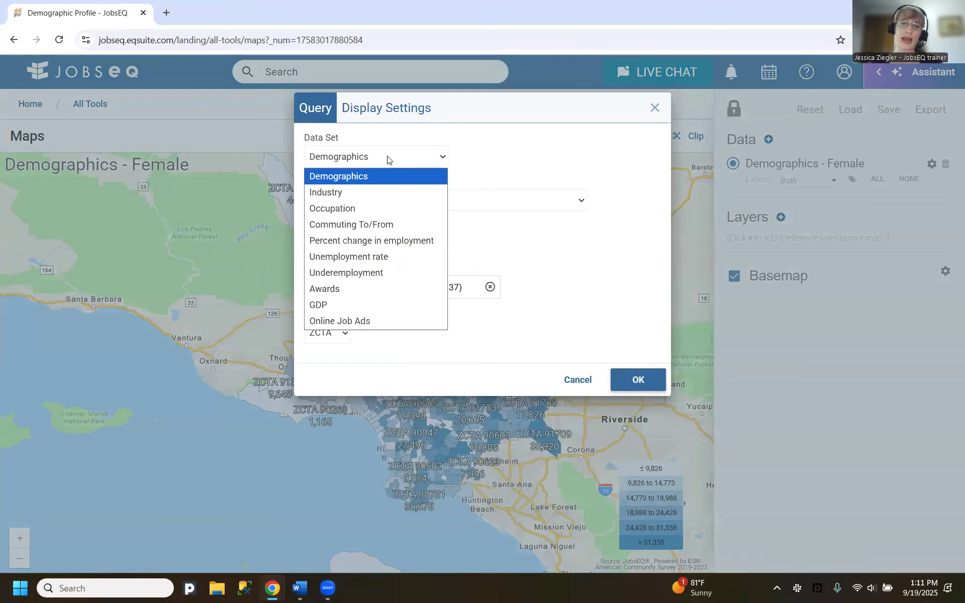
left_click(386, 174)
left_click(473, 200)
scroll(479, 349, "down", 10)
scroll(479, 349, "down", 4)
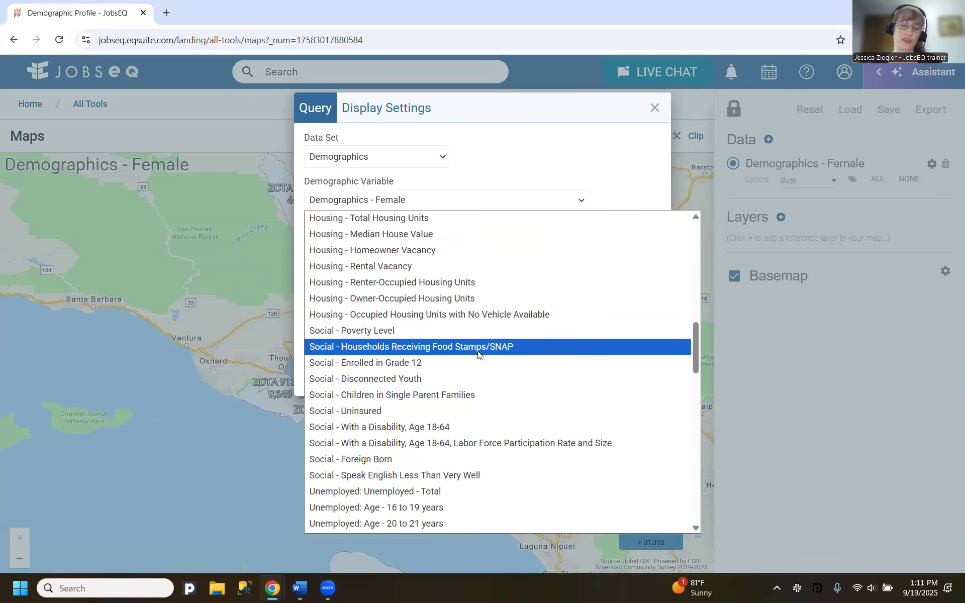
scroll(476, 353, "up", 3)
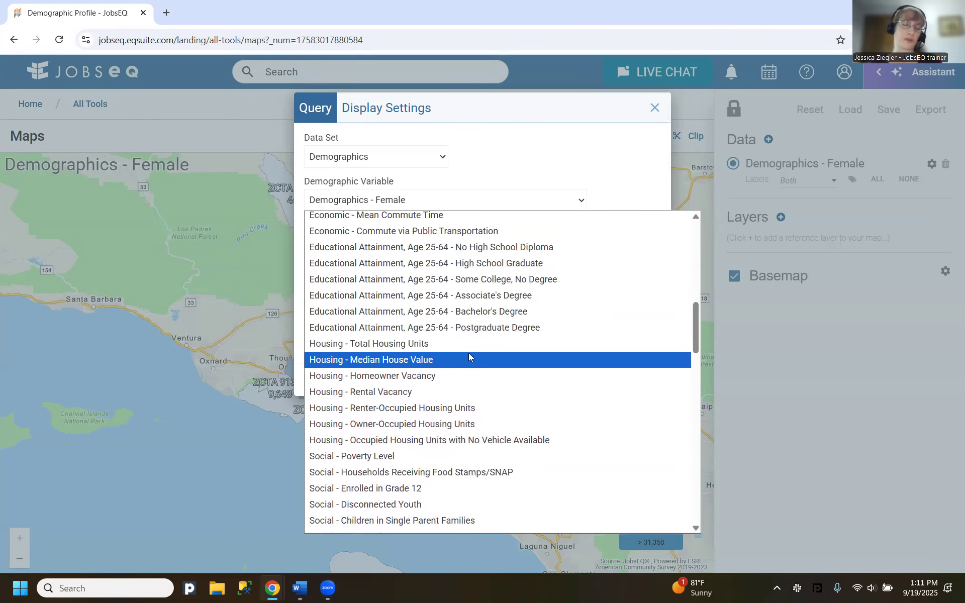
left_click(539, 160)
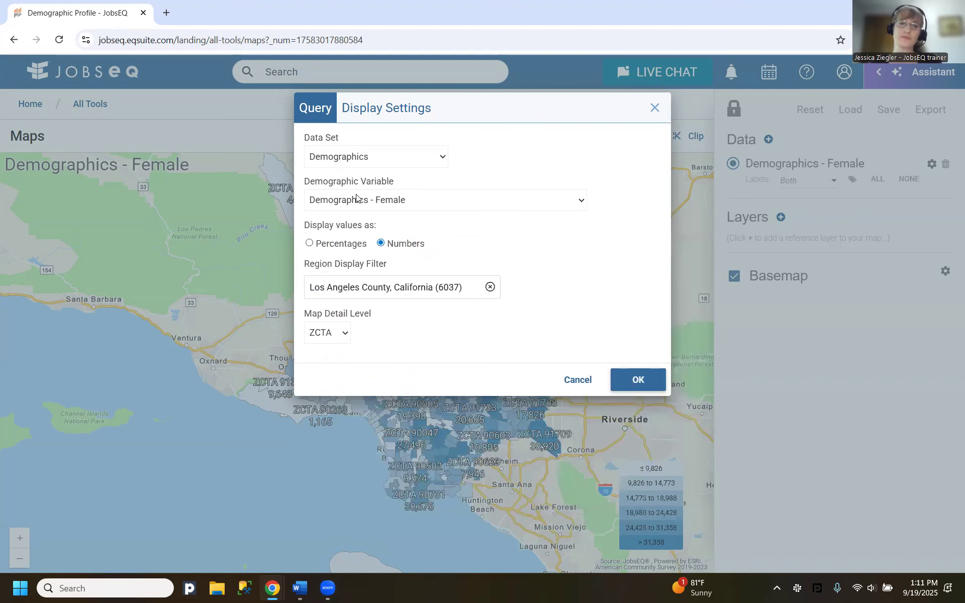
Switch the map query to the Occupation data set and choose Cooks, Restaurant (35-2014) as the occupation.
left_click(374, 159)
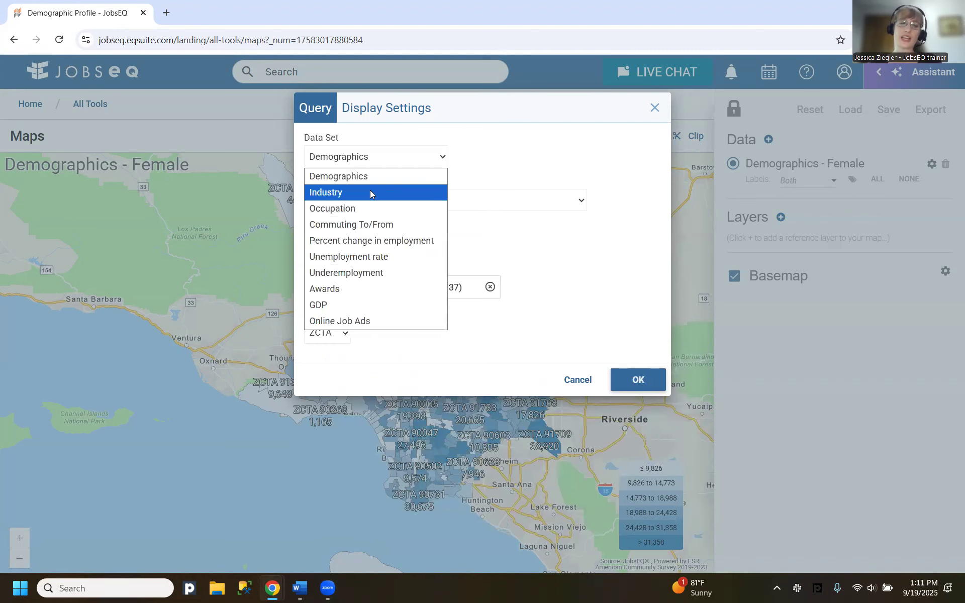
left_click(352, 210)
left_click(415, 221)
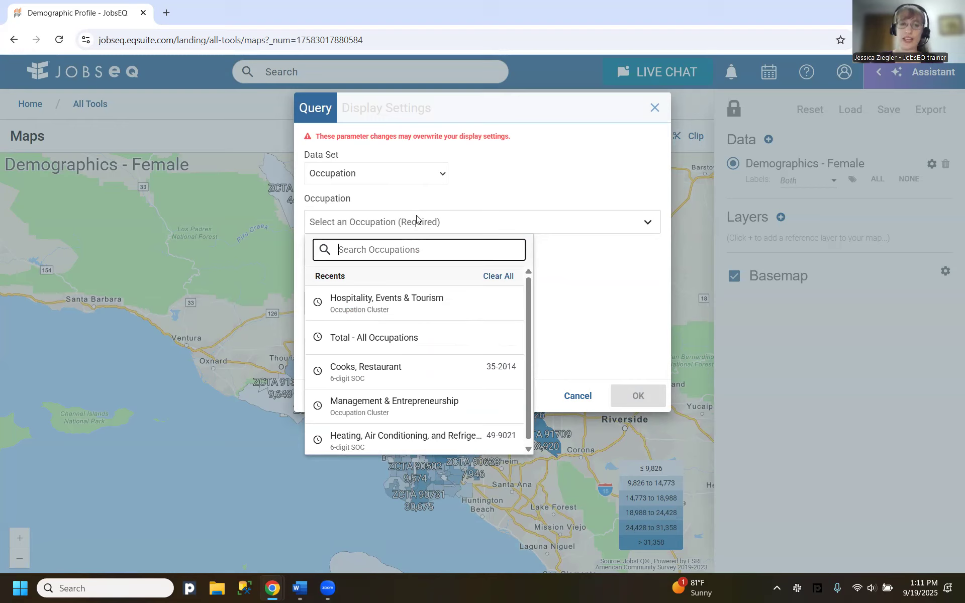
type("c")
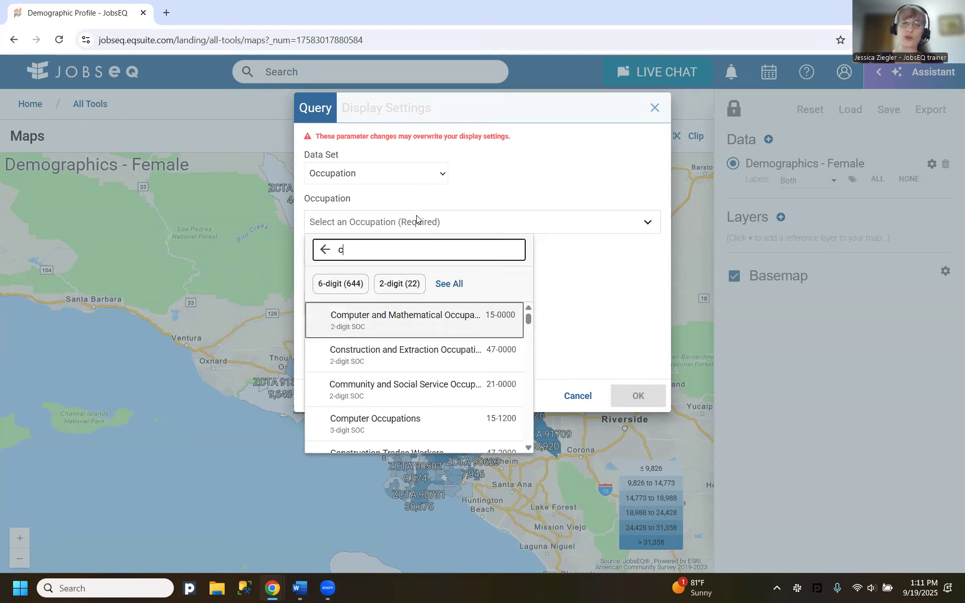
type("ooks, res")
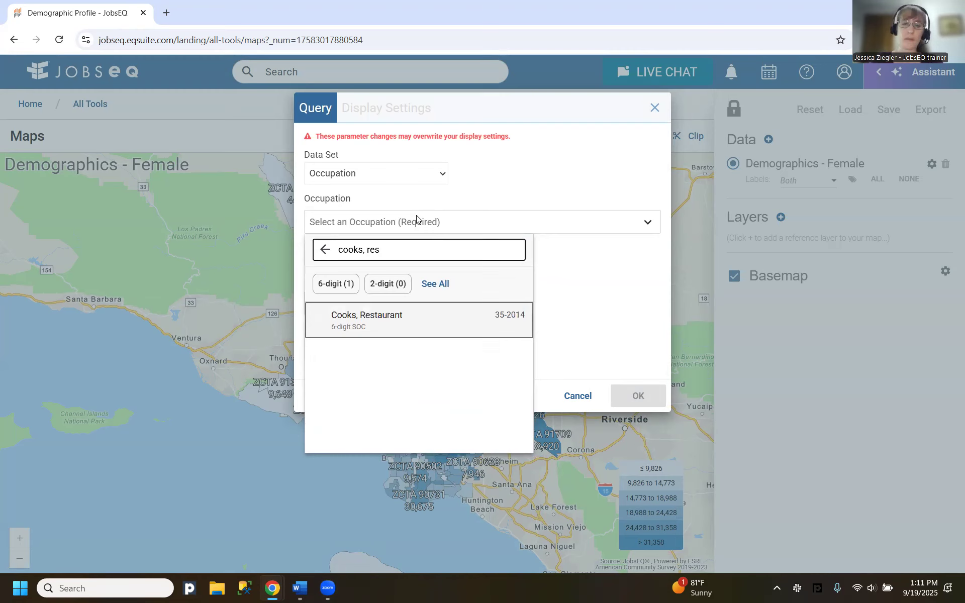
left_click(402, 317)
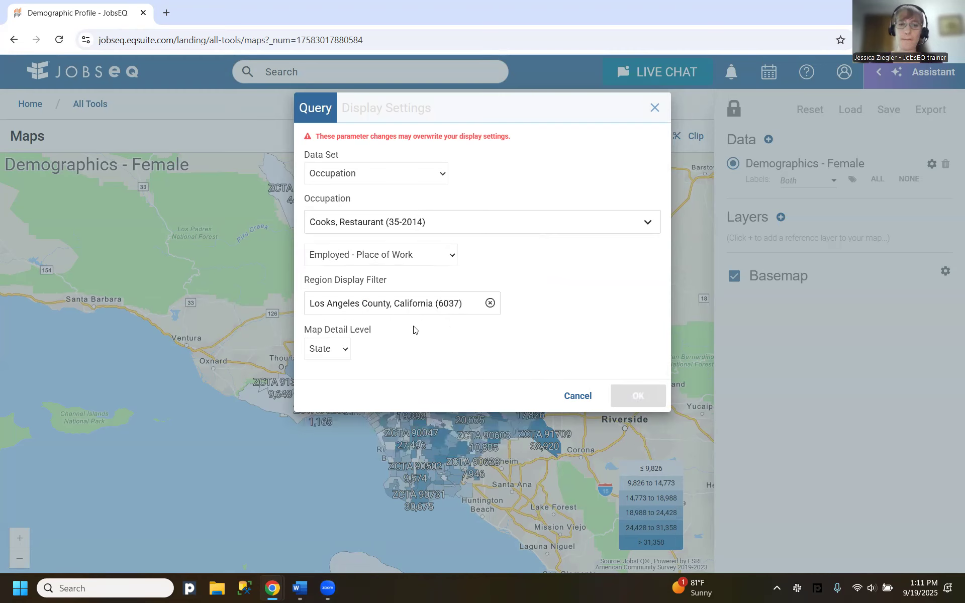
Set the map detail level to ZCTA, apply the query, and frame Los Angeles County in the map.
left_click(328, 355)
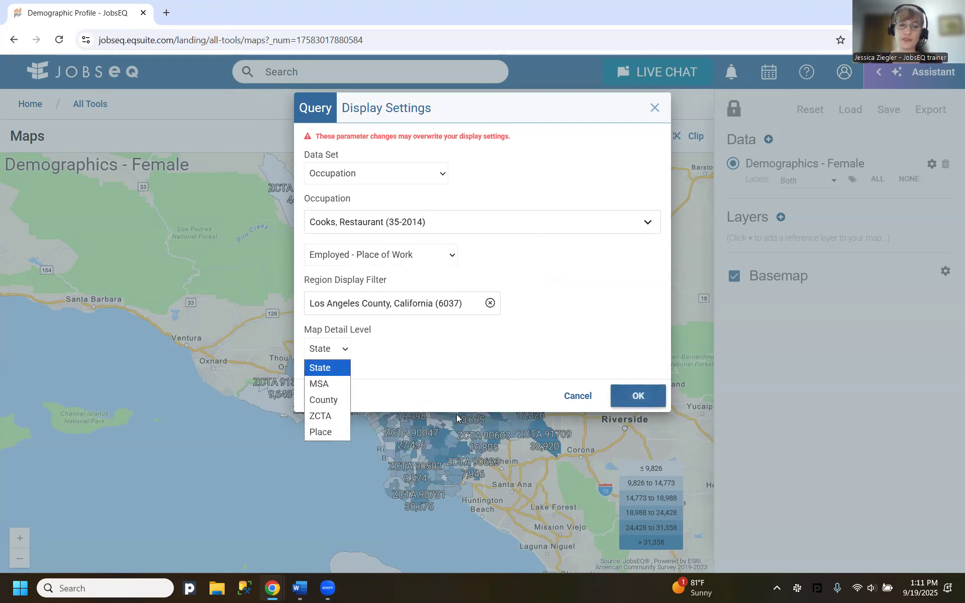
left_click(322, 416)
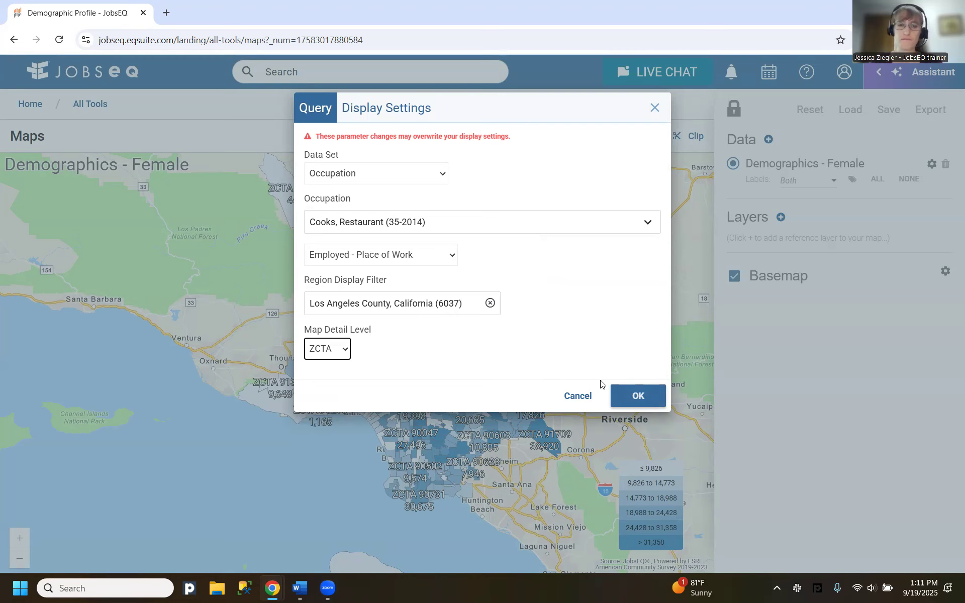
left_click(635, 398)
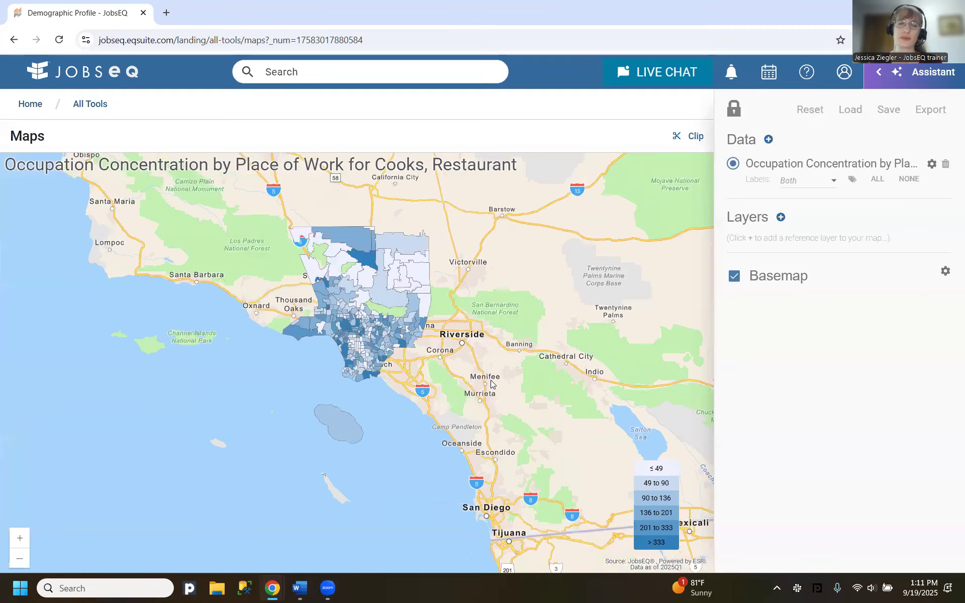
scroll(465, 282, "up", 3)
left_click_drag(301, 246, 486, 250)
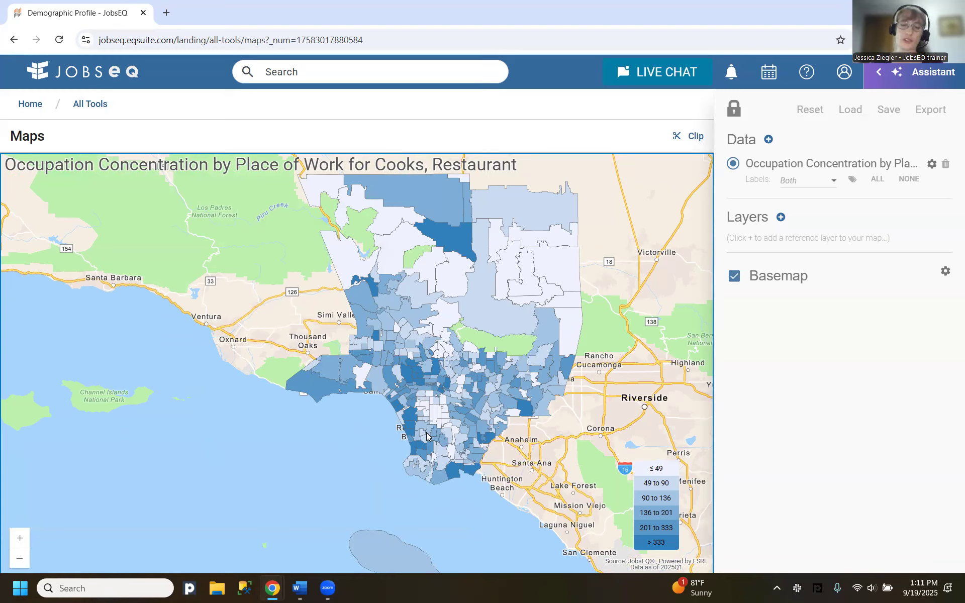
left_click_drag(614, 314, 636, 342)
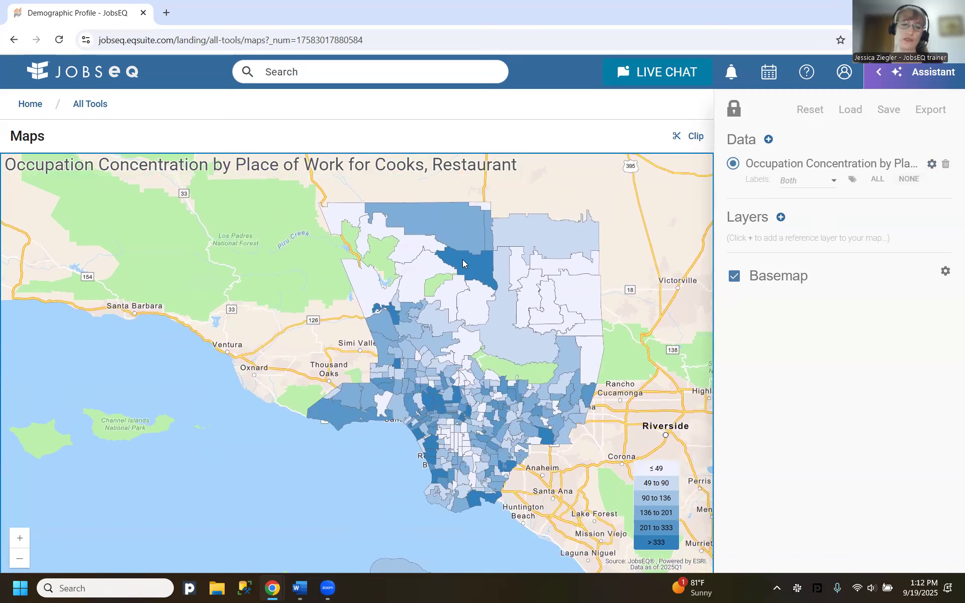
Check which data sets the restaurant cooks map query offers and leave its settings unchanged.
left_click(933, 165)
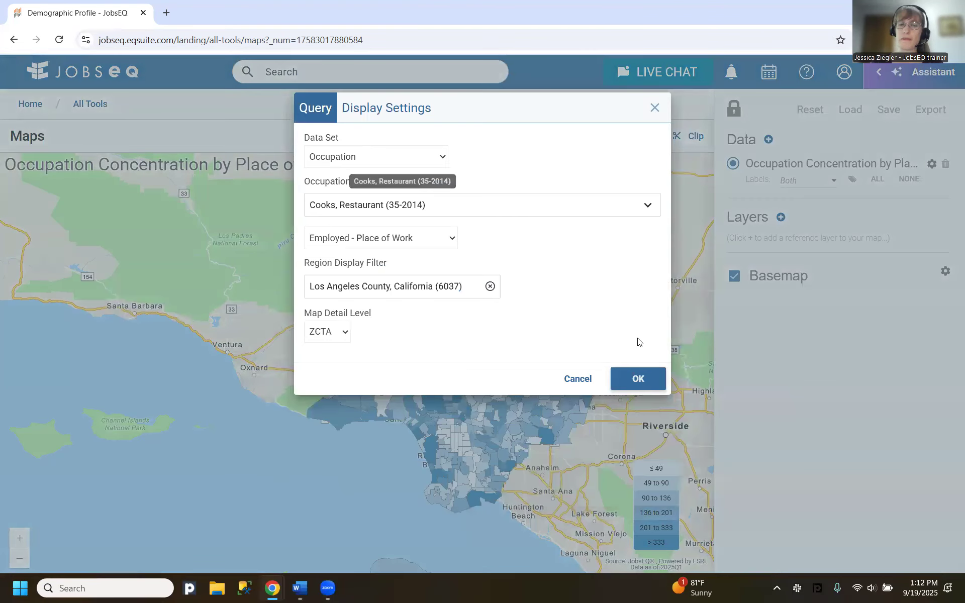
left_click(395, 155)
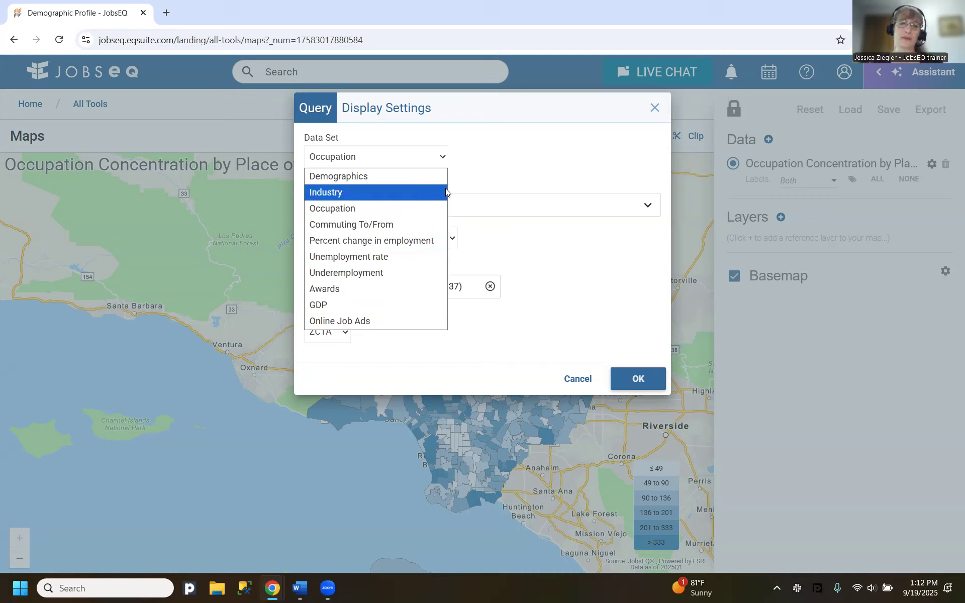
left_click(591, 390)
left_click(590, 390)
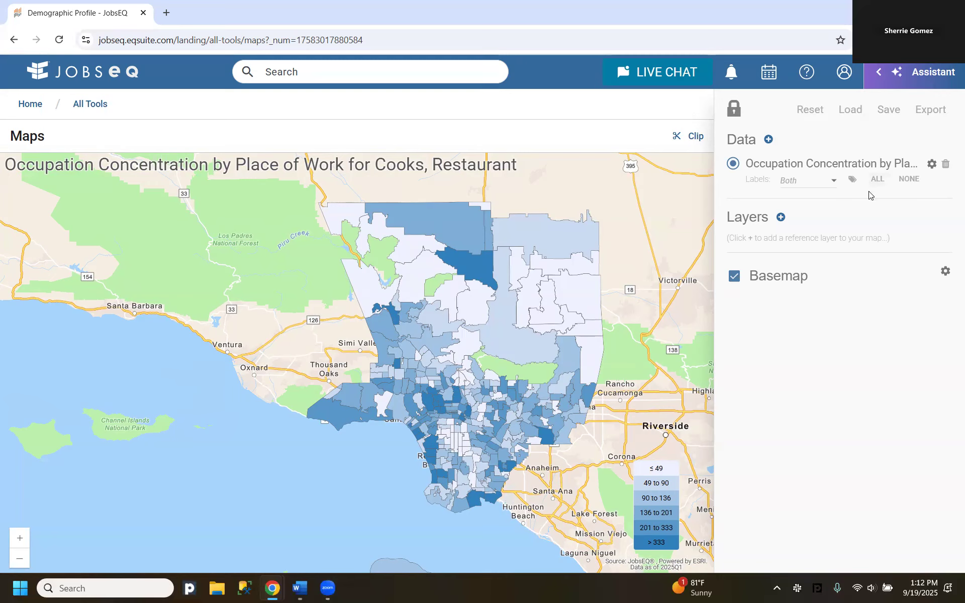
Try the Unemployment rate data set in the map query and check its map detail level options.
left_click(932, 164)
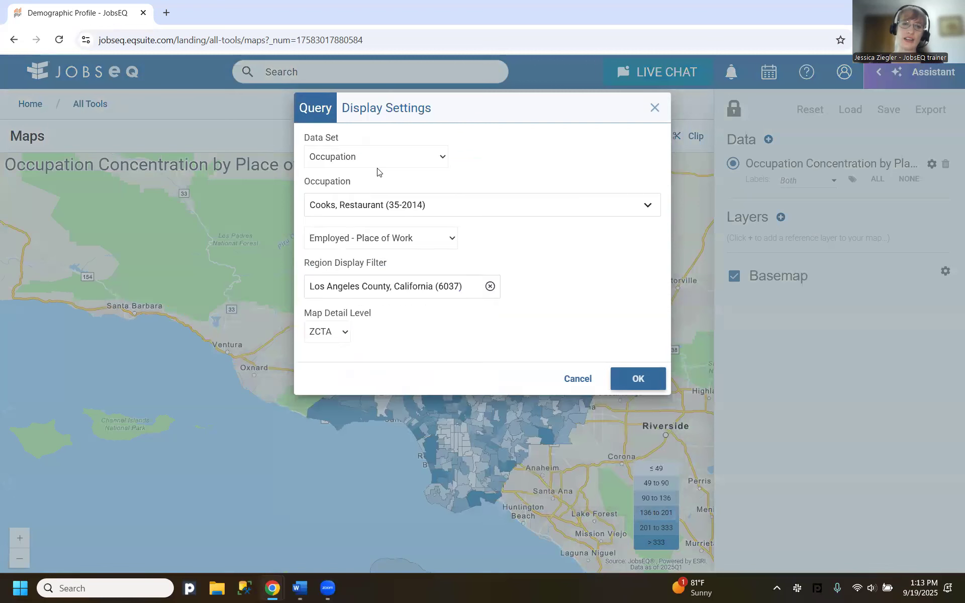
left_click(379, 162)
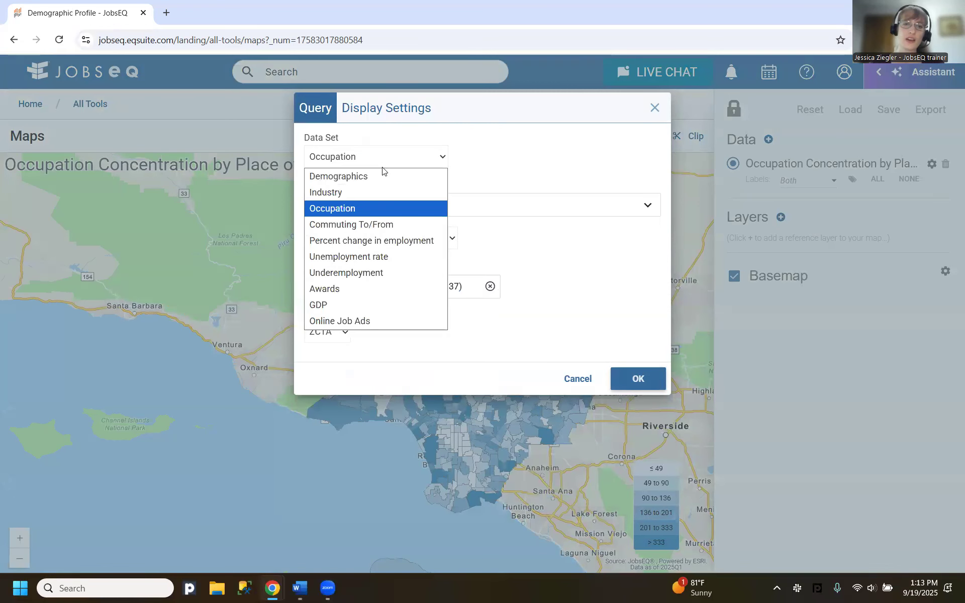
left_click(383, 258)
left_click(333, 272)
left_click(426, 180)
left_click(419, 177)
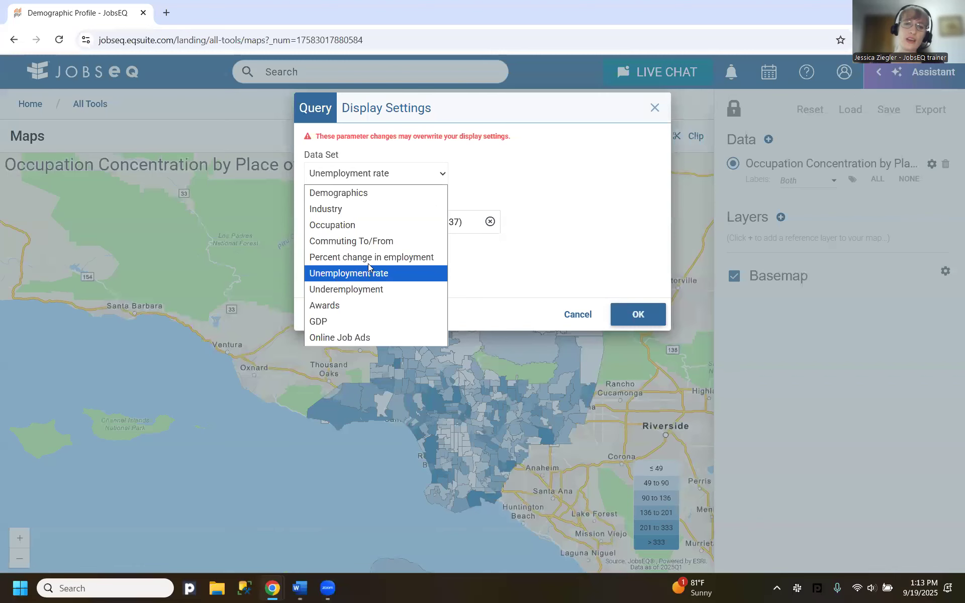
Map the demographic variable Unemployed: Unemployed - Total as percentages by ZCTA for Los Angeles County.
left_click(360, 193)
left_click(452, 223)
scroll(498, 327, "down", 5)
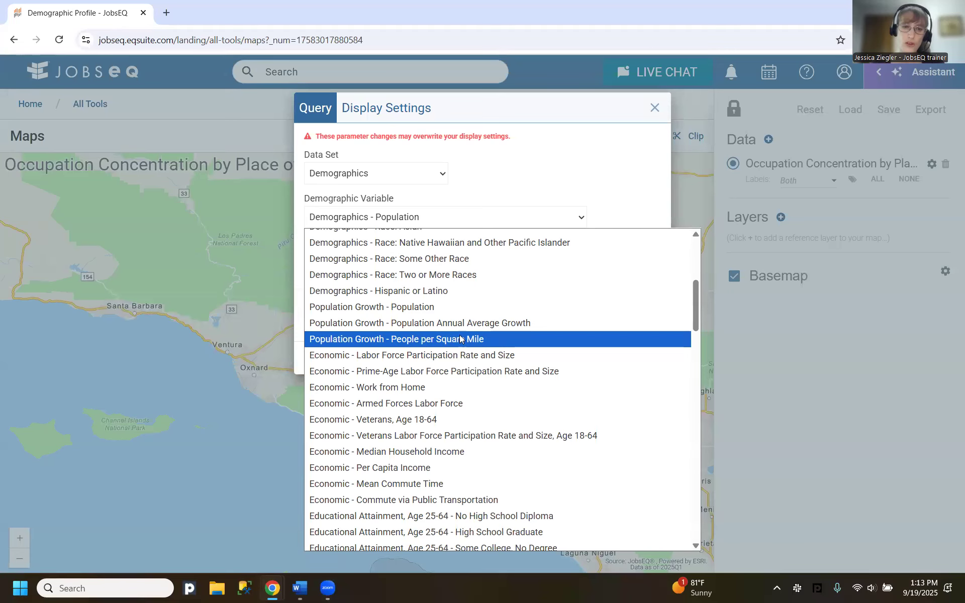
scroll(468, 348, "down", 10)
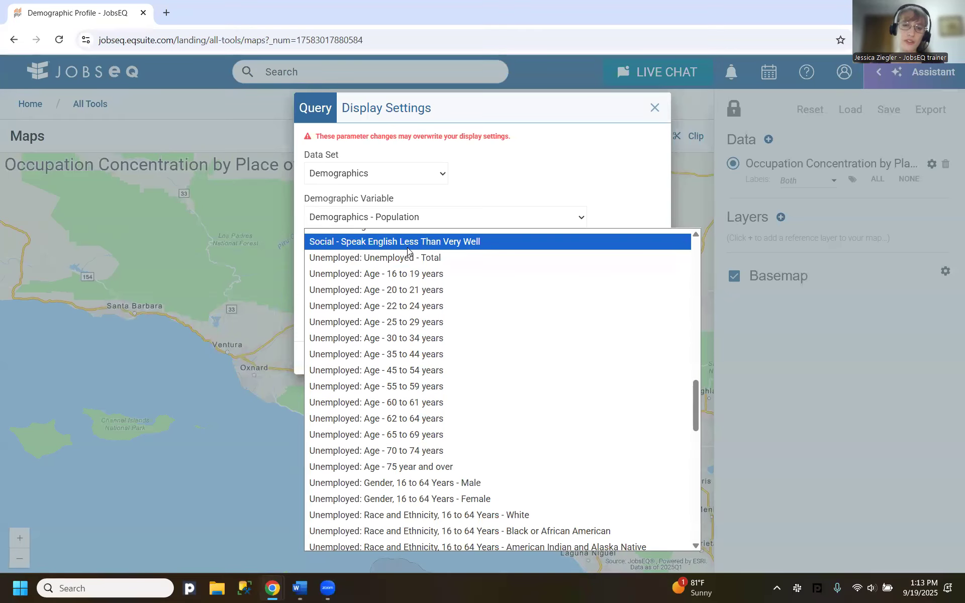
left_click(428, 258)
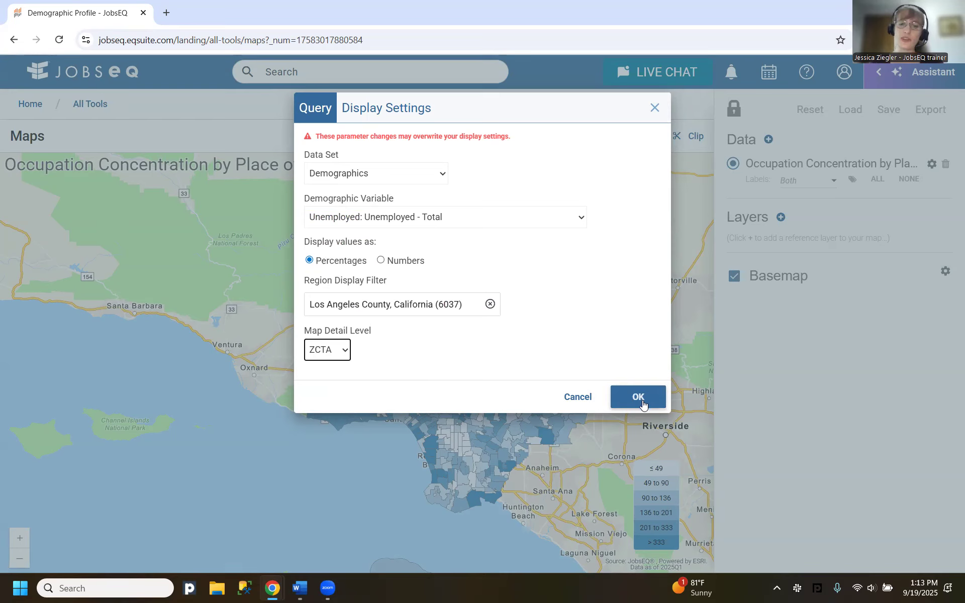
left_click(378, 171)
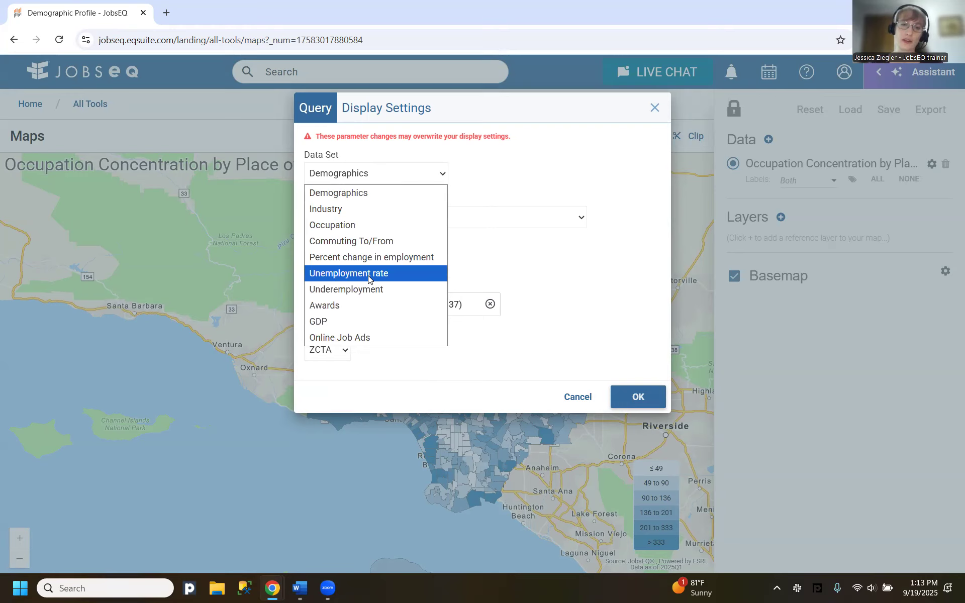
left_click(557, 263)
left_click(638, 397)
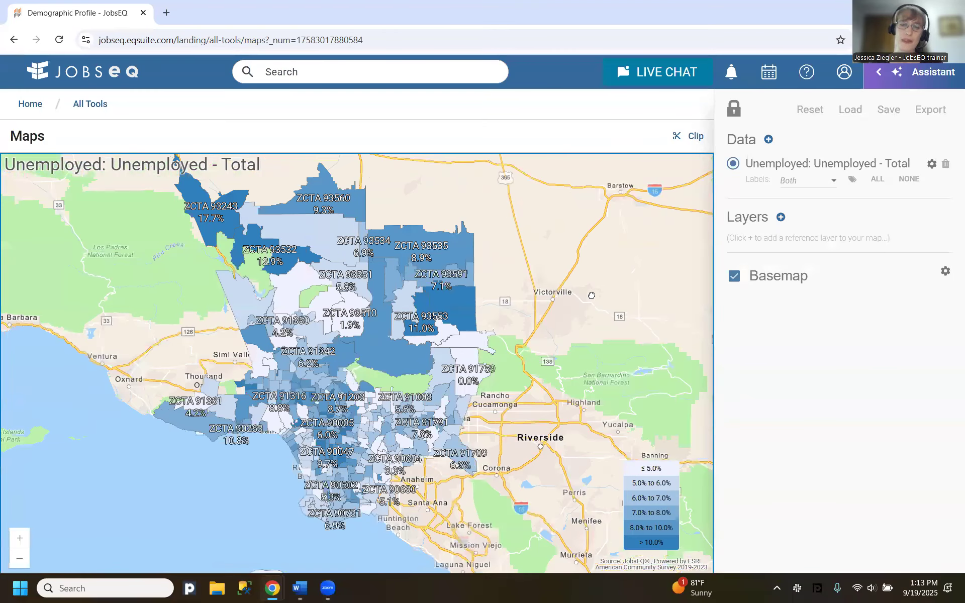
Examine unemployment percentages by ZCTA in northern Los Angeles County, the central city areas, and the county overall.
scroll(548, 332, "up", 2)
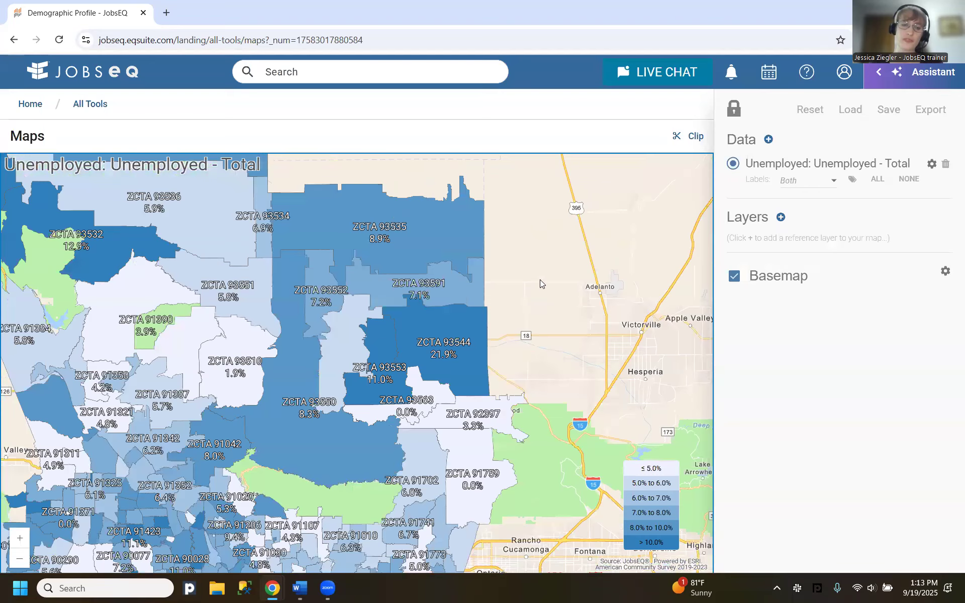
left_click_drag(674, 329, 680, 337)
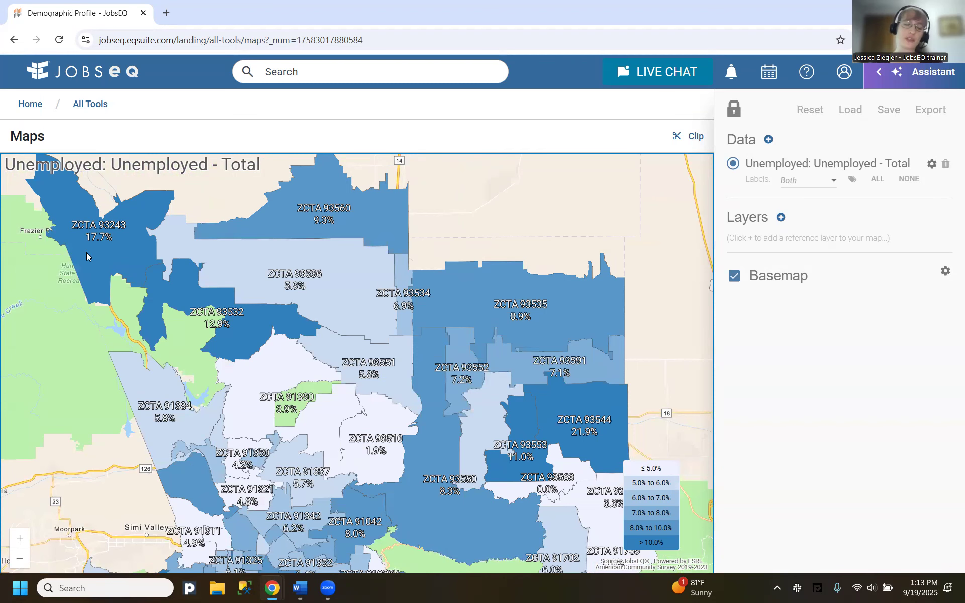
scroll(636, 386, "down", 3)
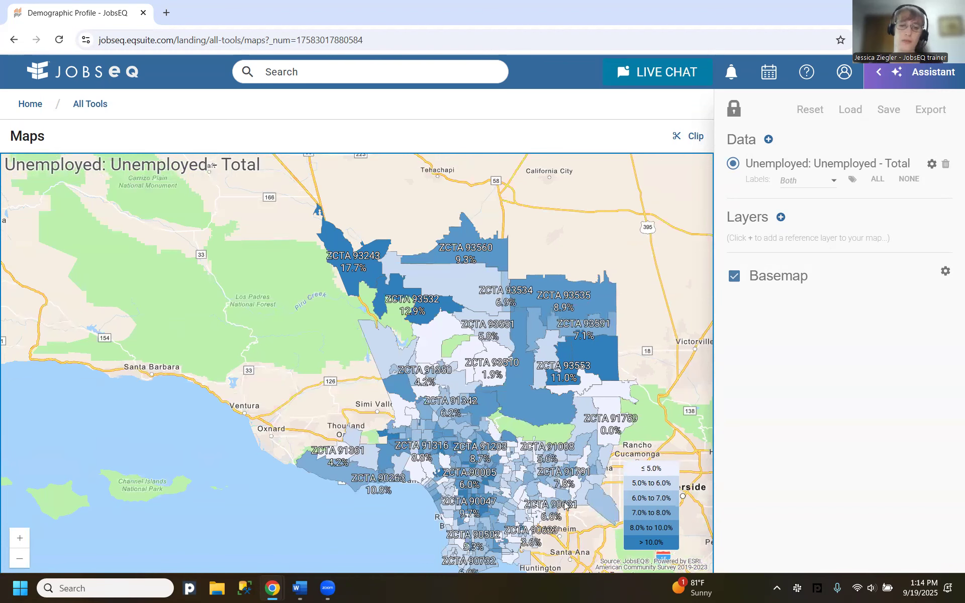
left_click_drag(590, 515, 589, 463)
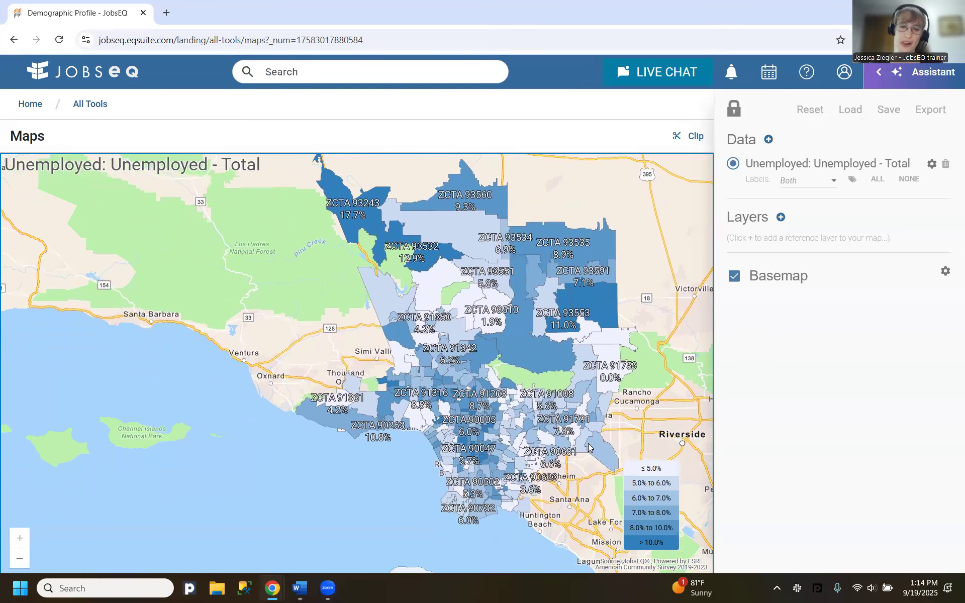
scroll(497, 458, "up", 2)
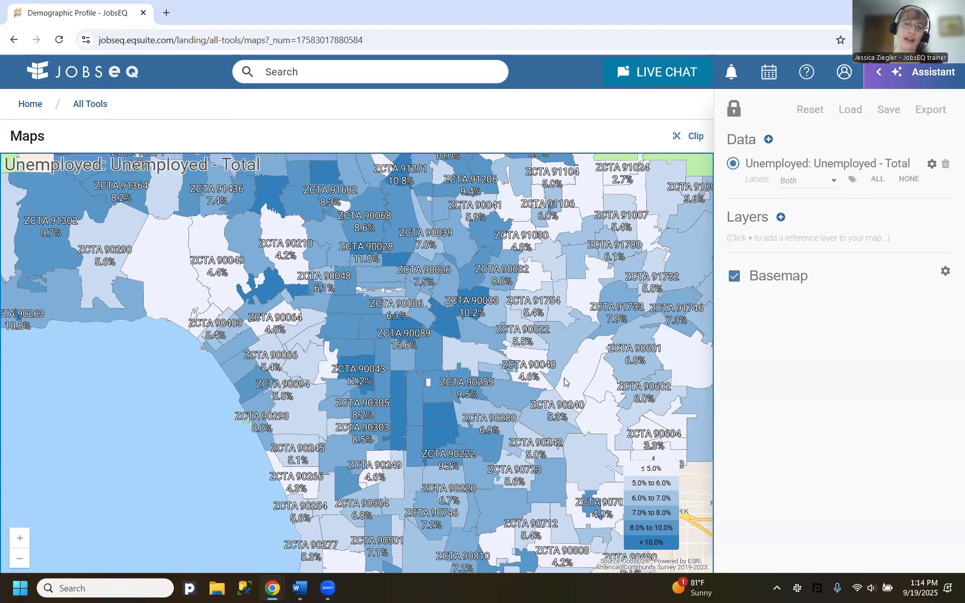
scroll(402, 438, "up", 1)
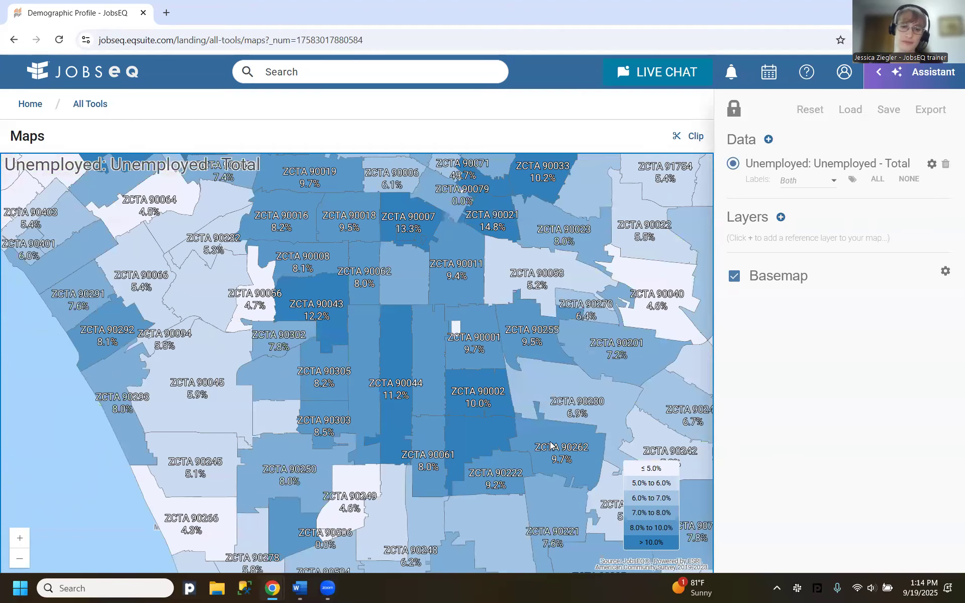
scroll(552, 440, "down", 3)
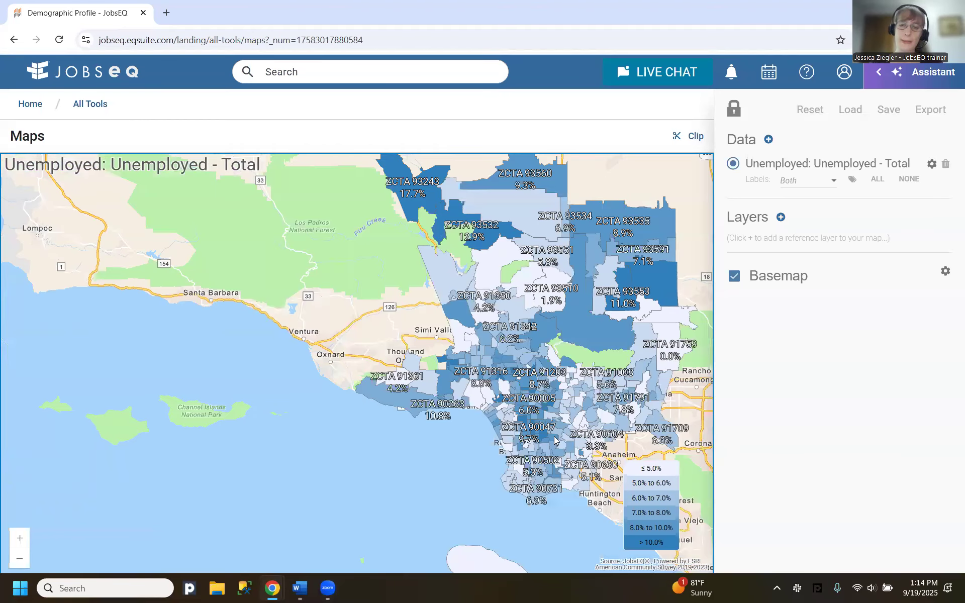
left_click_drag(688, 396, 617, 410)
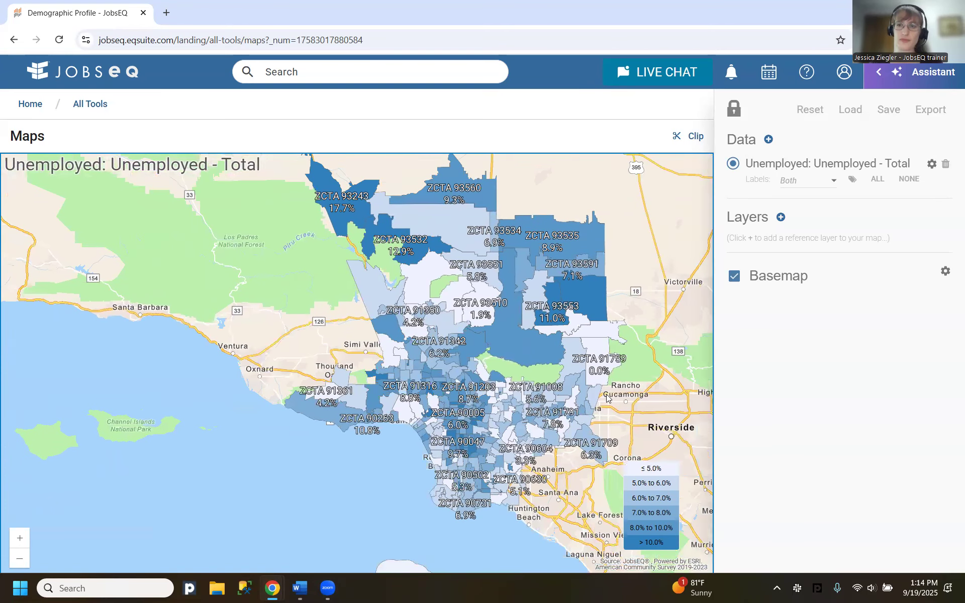
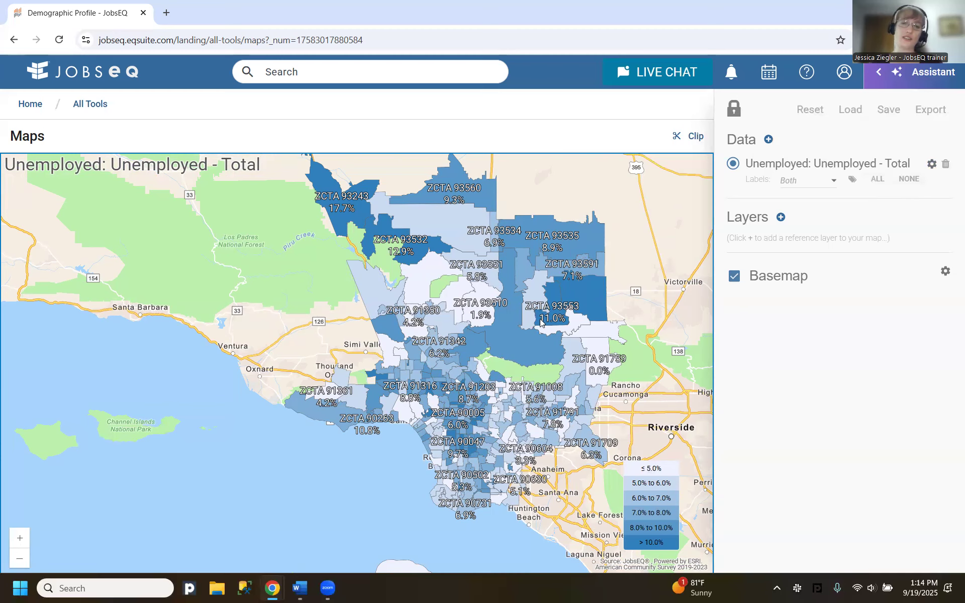
Recolour the map legend class of 10.0% and above to red #bf314d in the unemployment layer's display settings.
left_click(931, 164)
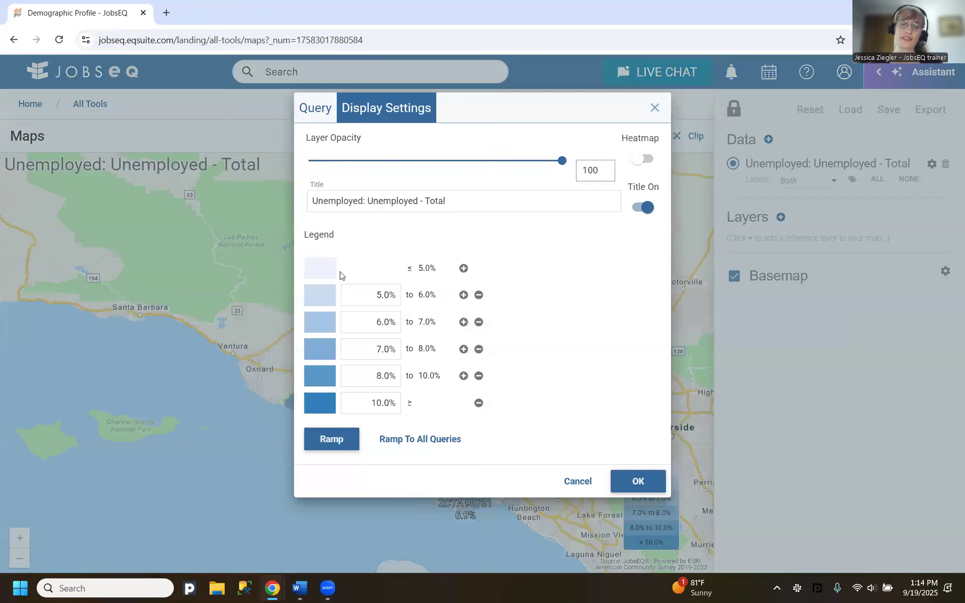
left_click(316, 405)
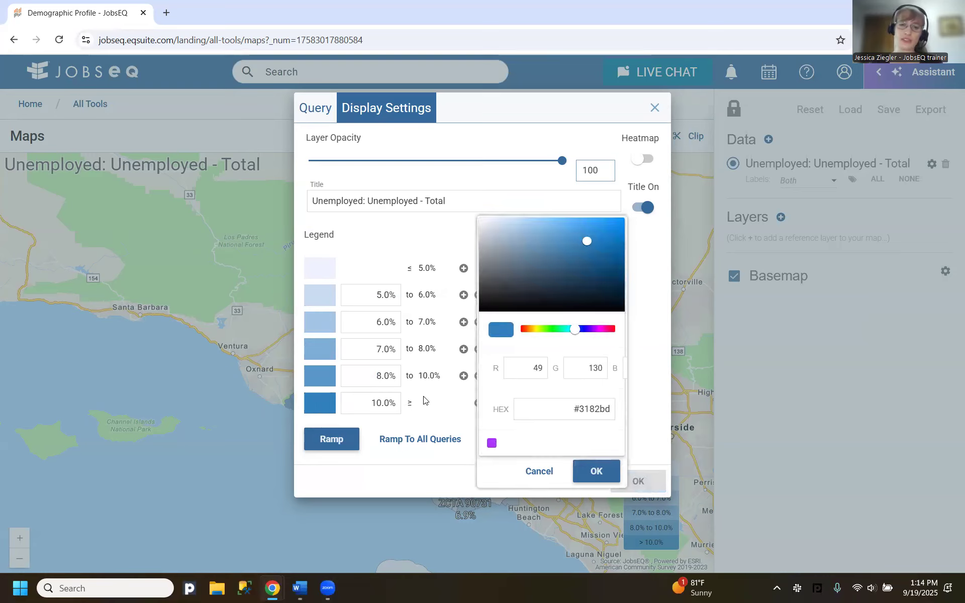
left_click(612, 330)
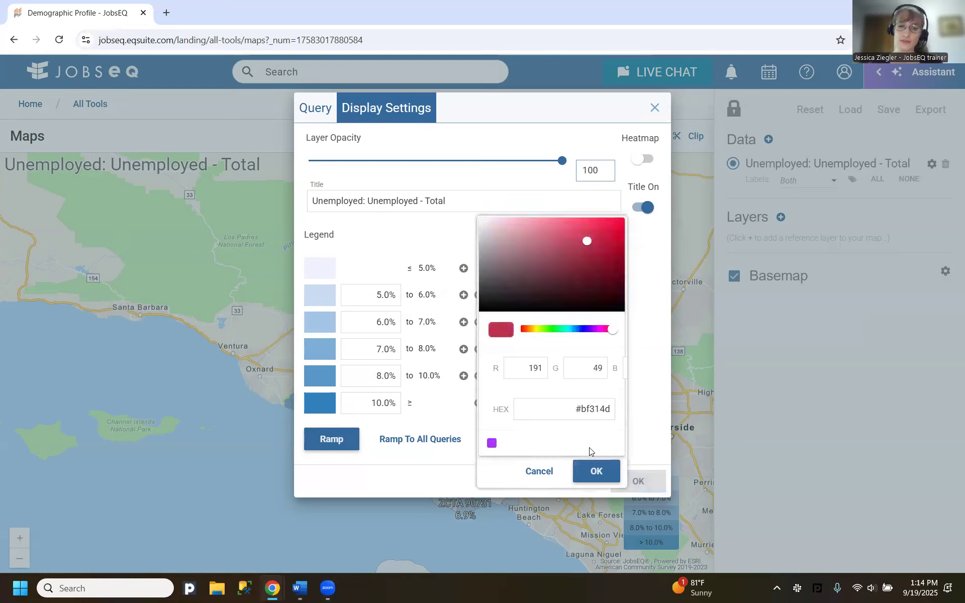
left_click(598, 471)
left_click(650, 481)
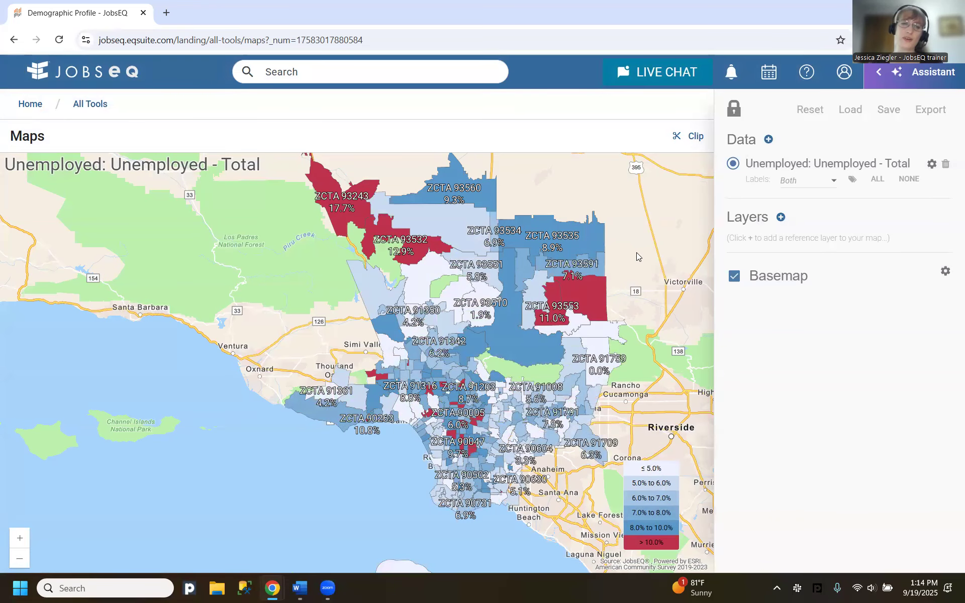
left_click_drag(660, 385, 624, 393)
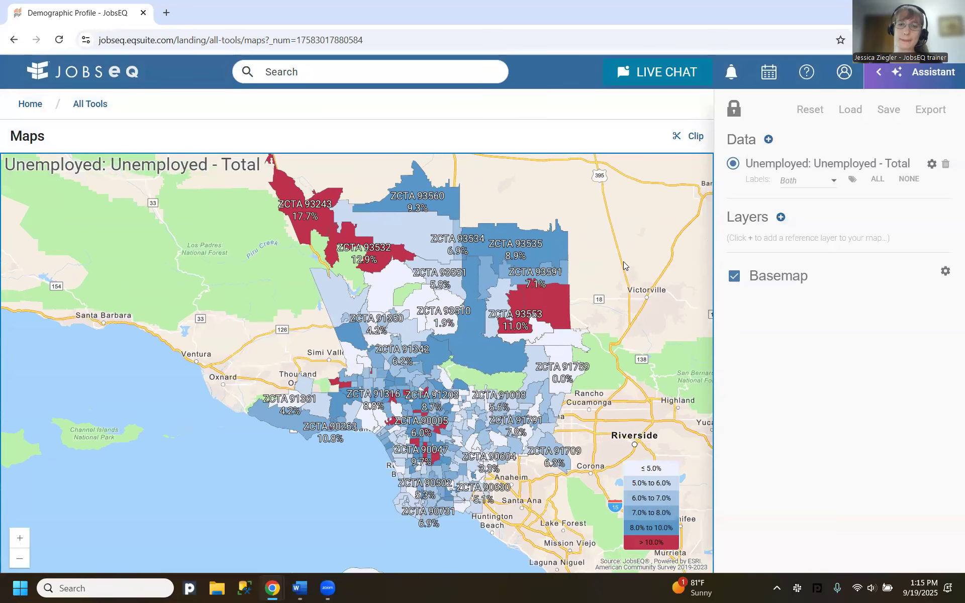
left_click_drag(620, 264, 617, 276)
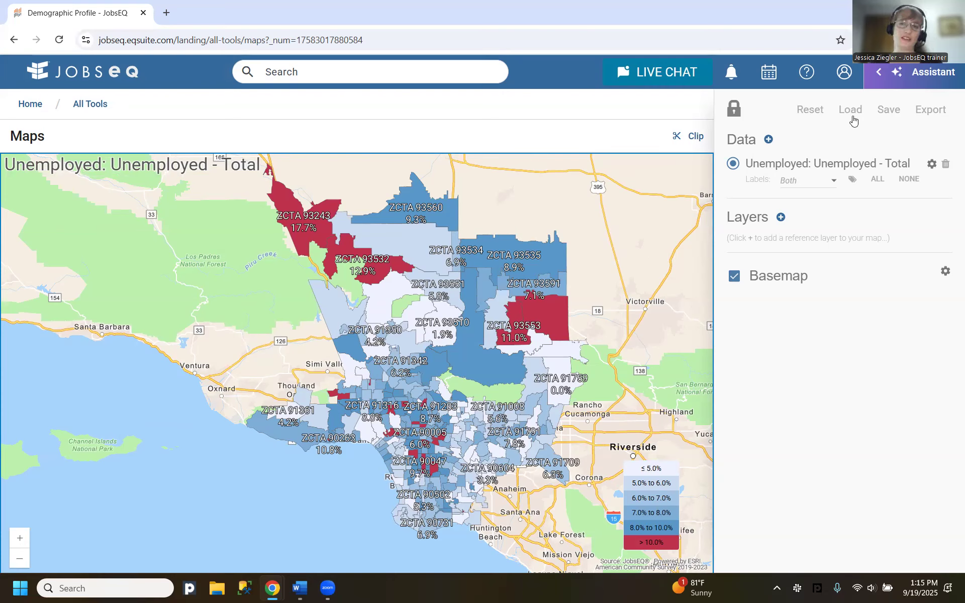
Run a PDF Occupation Report for Hospitality, Events & Tourism in Los Angeles County, including organization logo/info and excluding RTI (Job Postings).
left_click(96, 109)
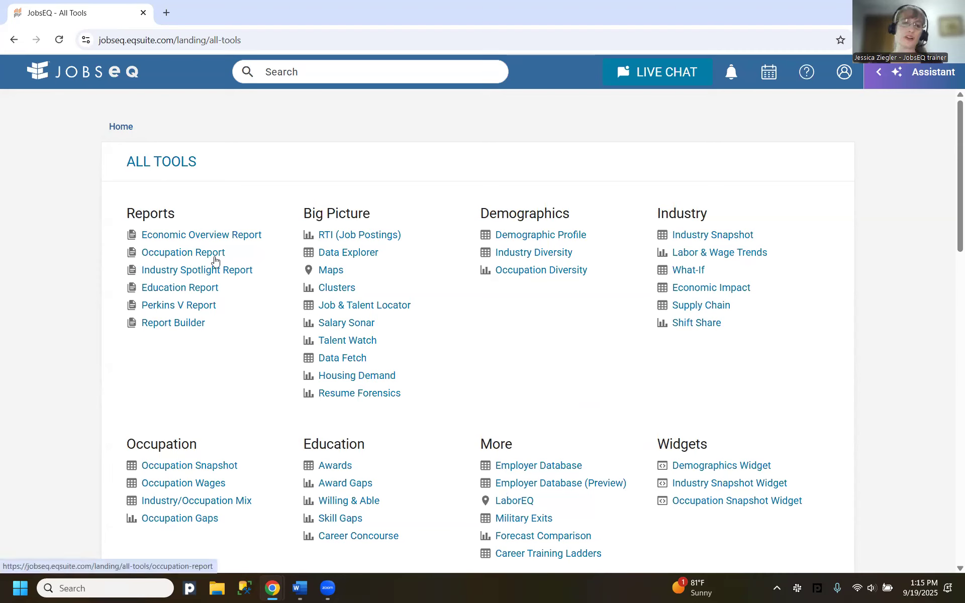
left_click(173, 256)
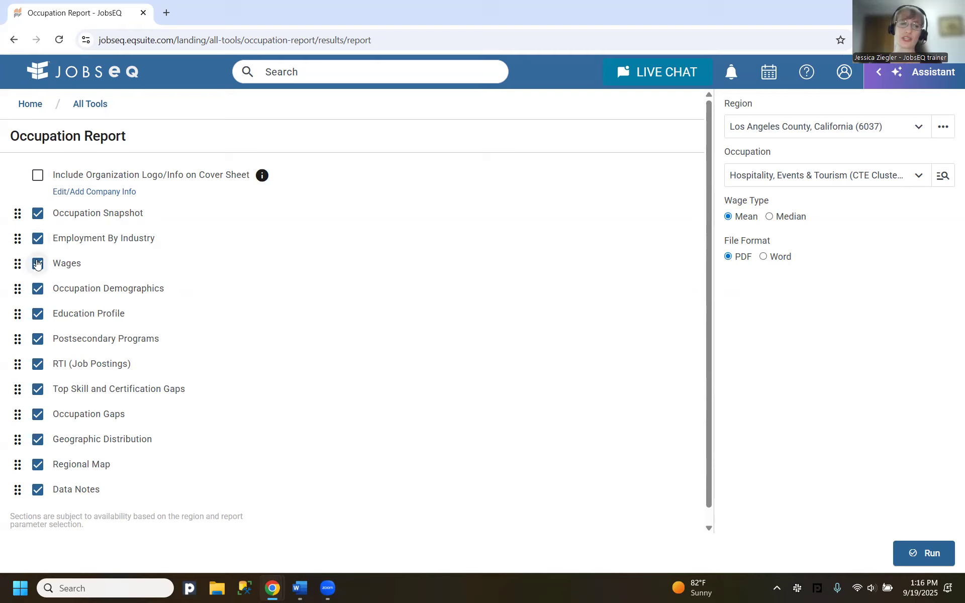
left_click(38, 364)
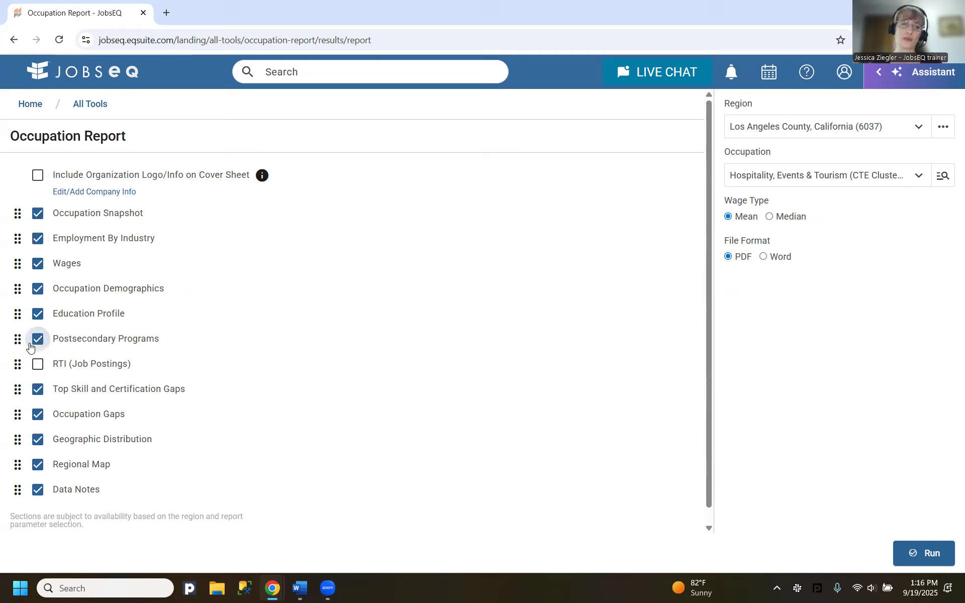
mouse_move(18, 341)
left_mouse_down()
mouse_move(18, 312)
mouse_move(19, 337)
left_mouse_up()
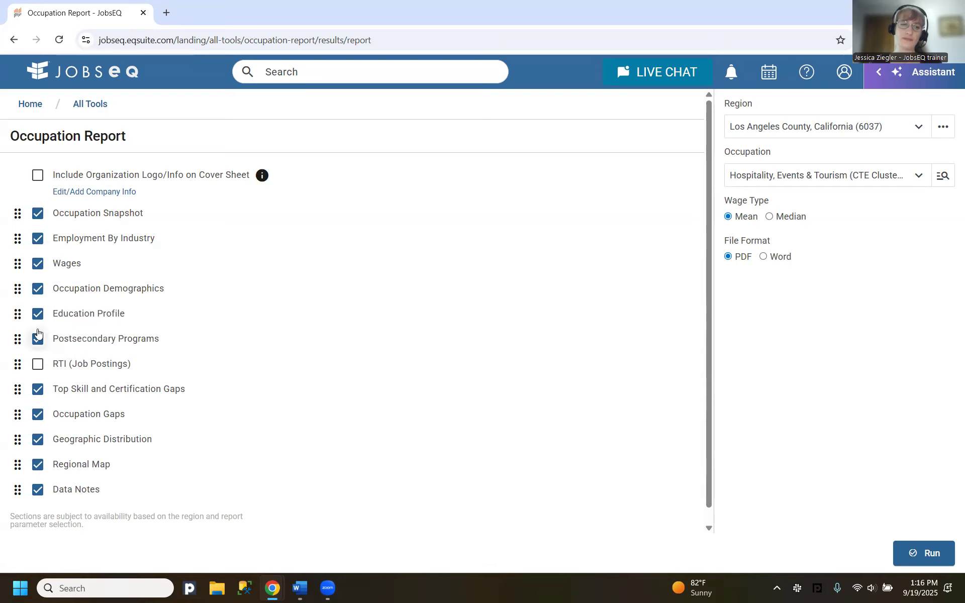
left_click(30, 175)
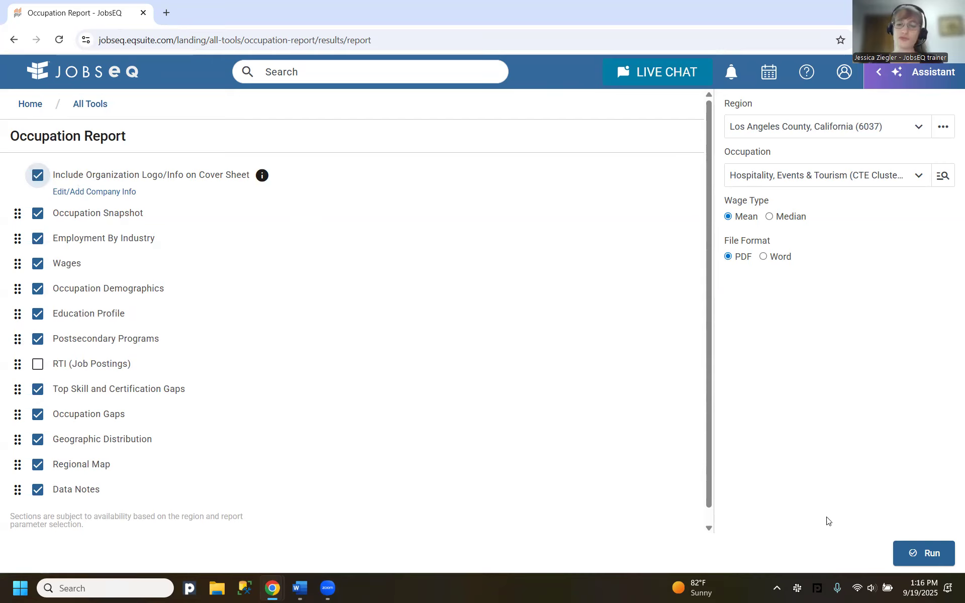
left_click(925, 555)
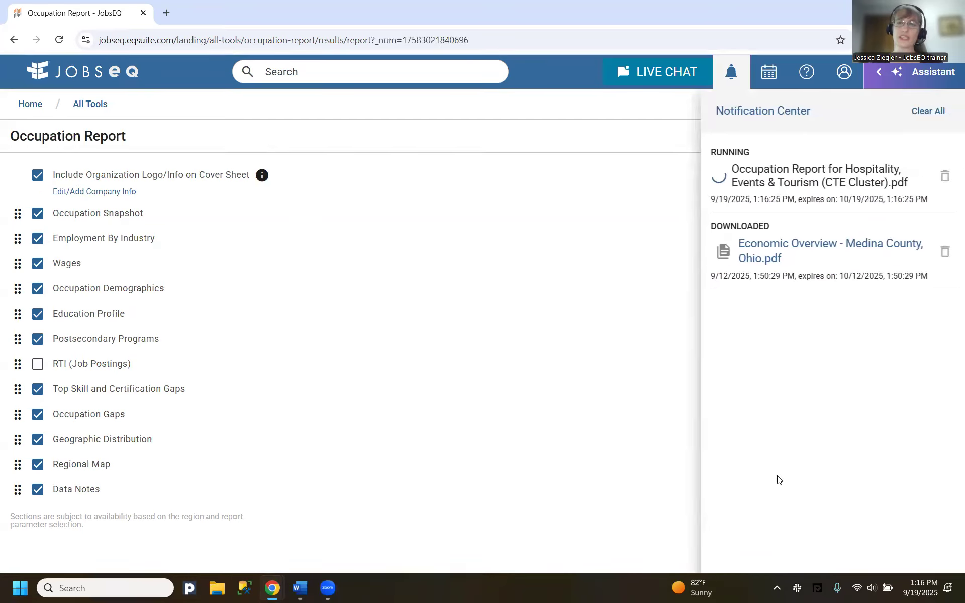
Delete the Economic Overview - Medina County, Ohio report from the notifications and close the notification list.
left_click(936, 253)
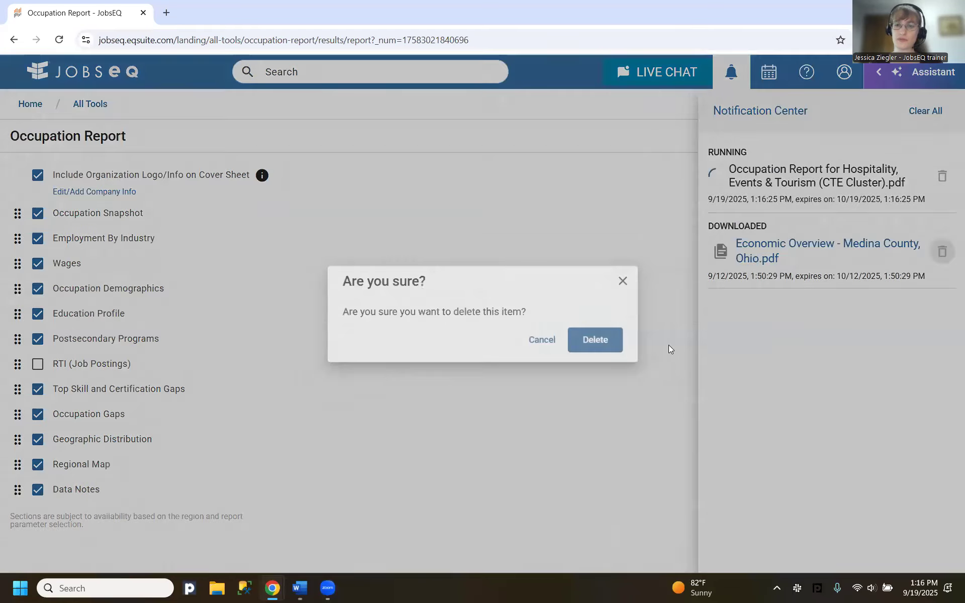
left_click(595, 345)
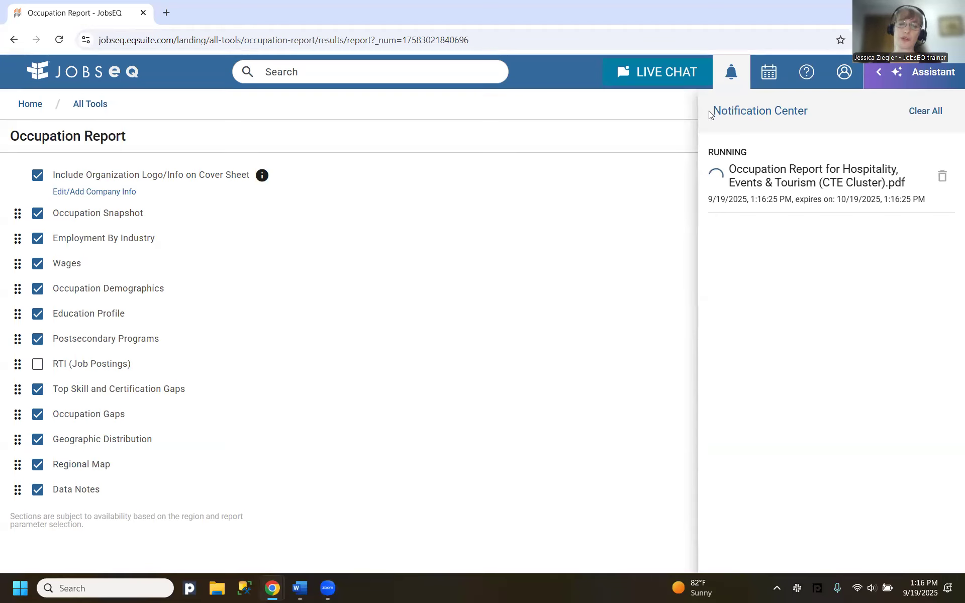
left_click(570, 216)
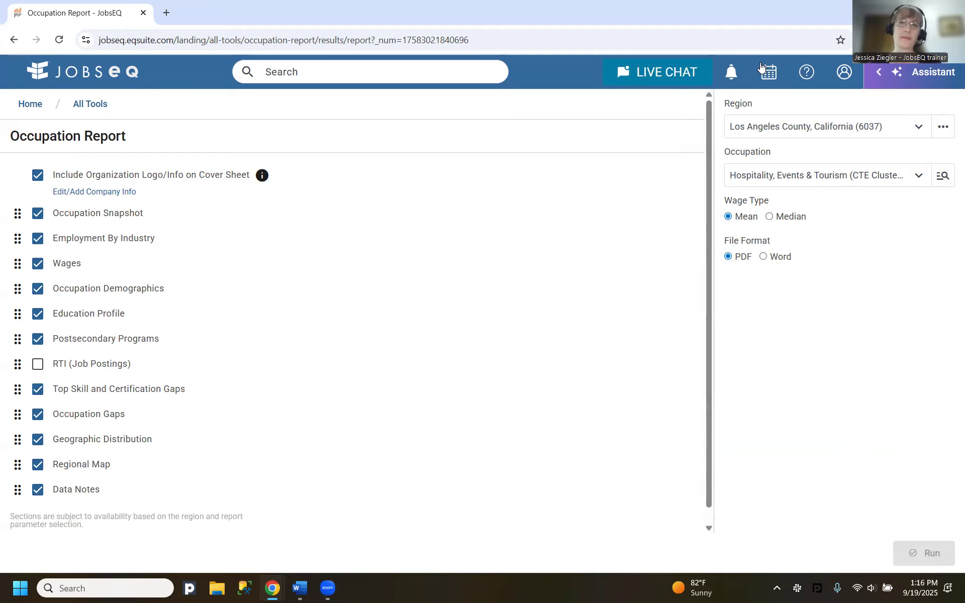
Open the completed Hospitality, Events & Tourism occupation report PDF in the browser and close the duplicate Acrobat window.
left_click(80, 109)
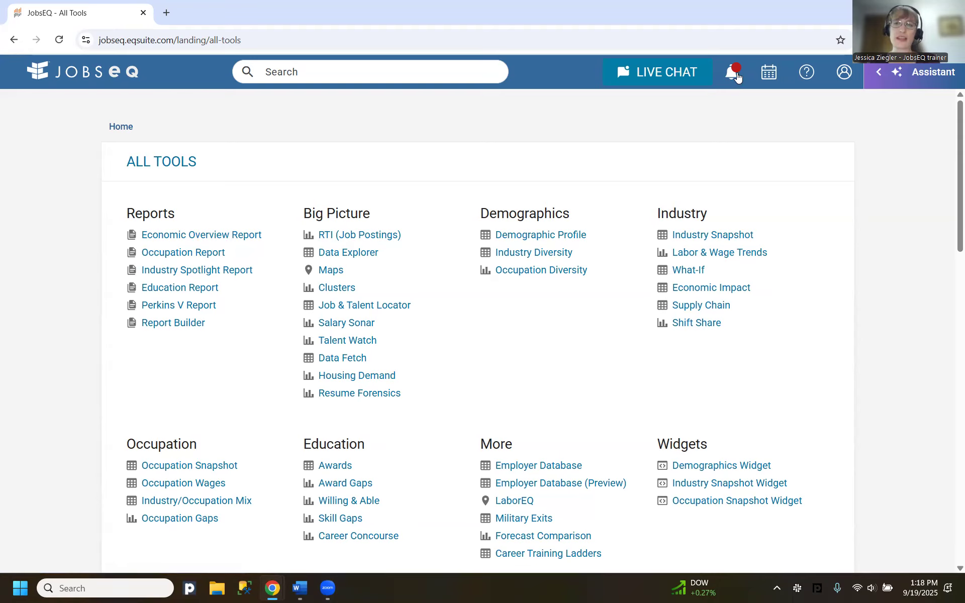
left_click(736, 76)
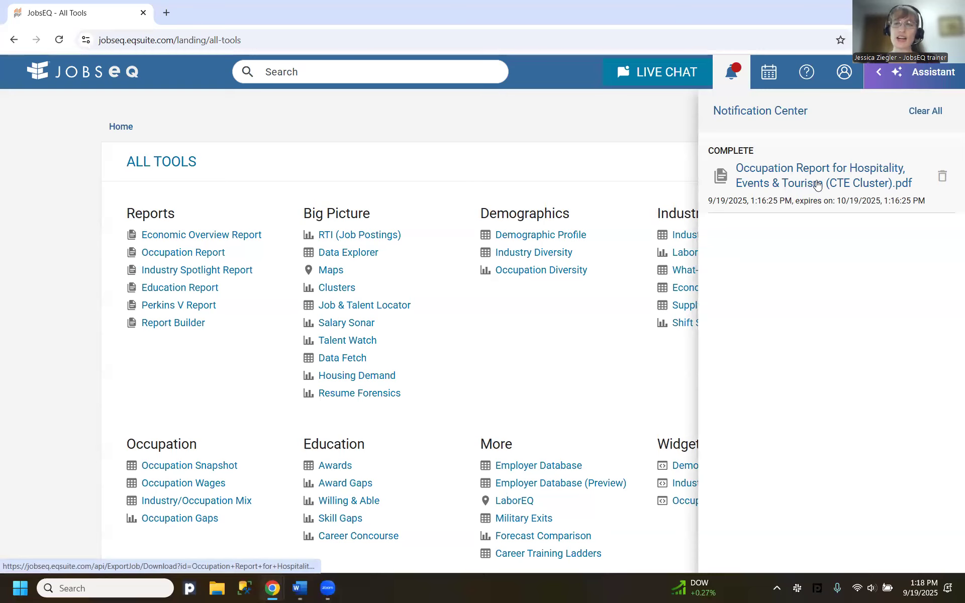
left_click(815, 185)
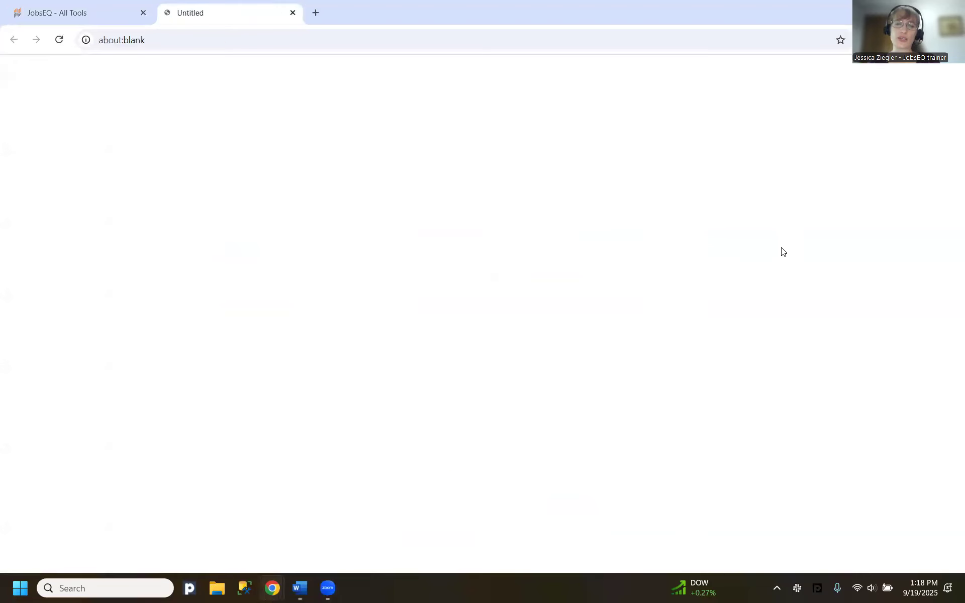
left_click(837, 74)
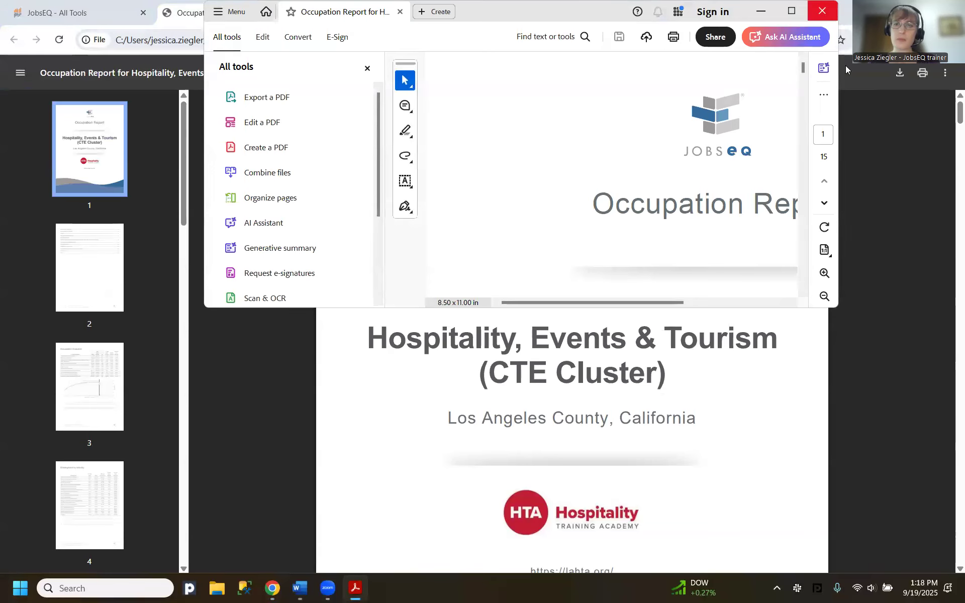
left_click(823, 11)
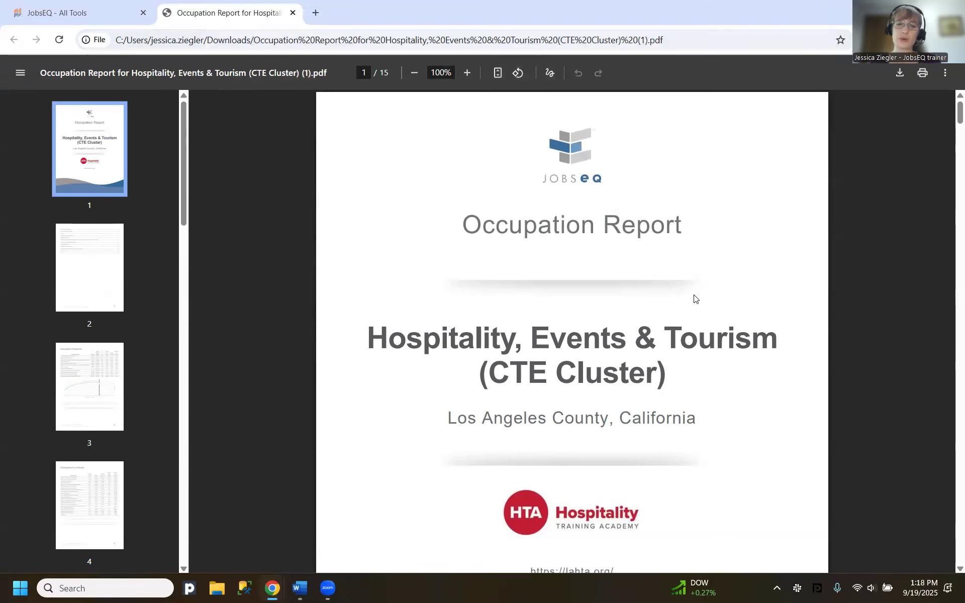
Review the report's cover page, Occupation Snapshot, Employment by Industry, Wages and Occupation Demographics sections.
scroll(694, 298, "down", 3)
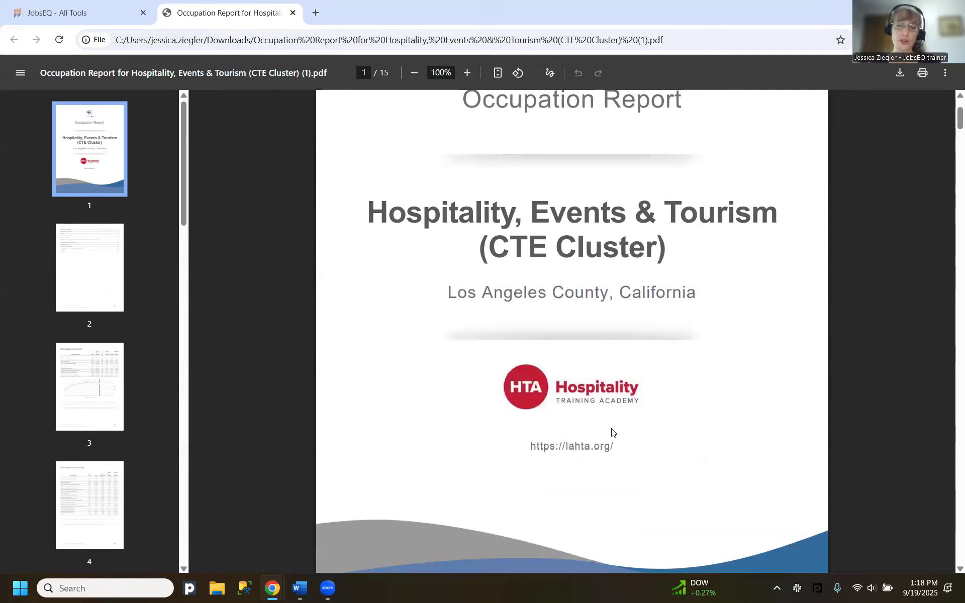
scroll(612, 432, "down", 10)
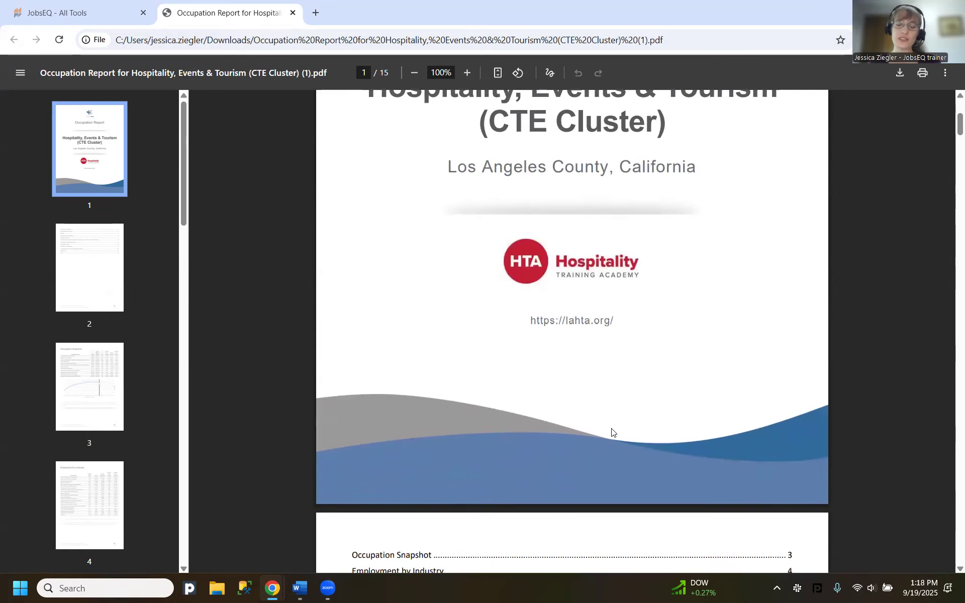
scroll(612, 432, "down", 12)
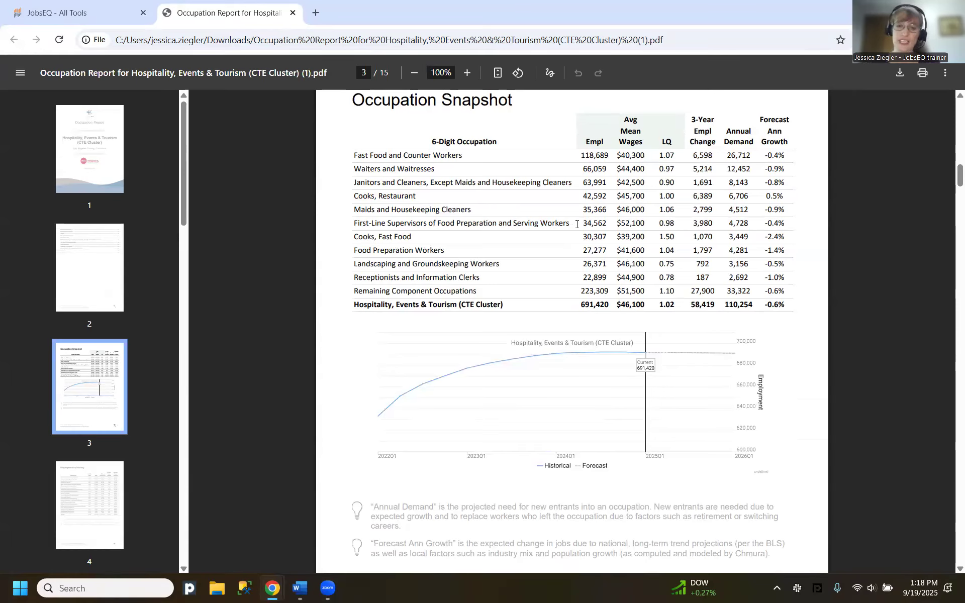
scroll(577, 231, "down", 2)
scroll(578, 238, "up", 2)
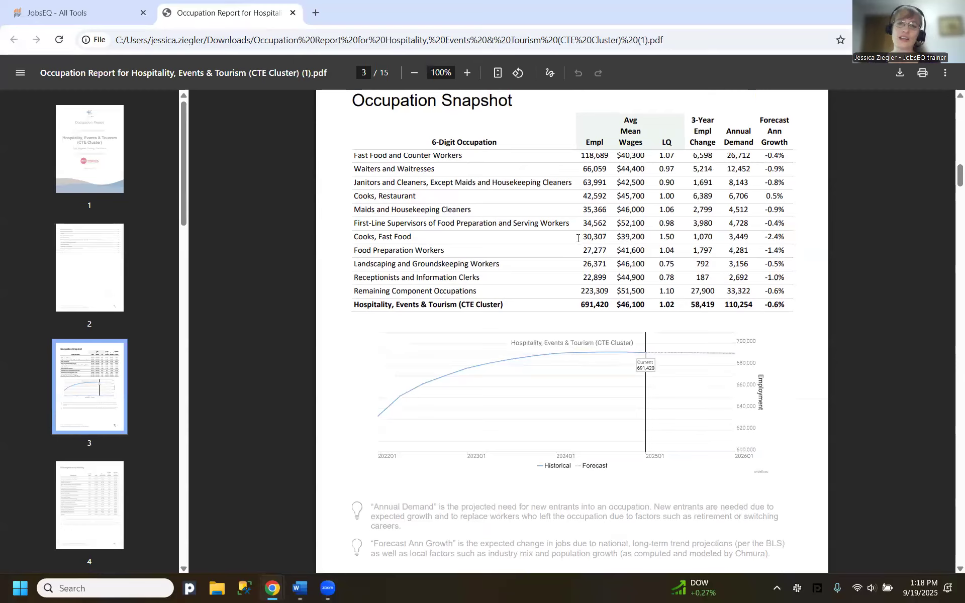
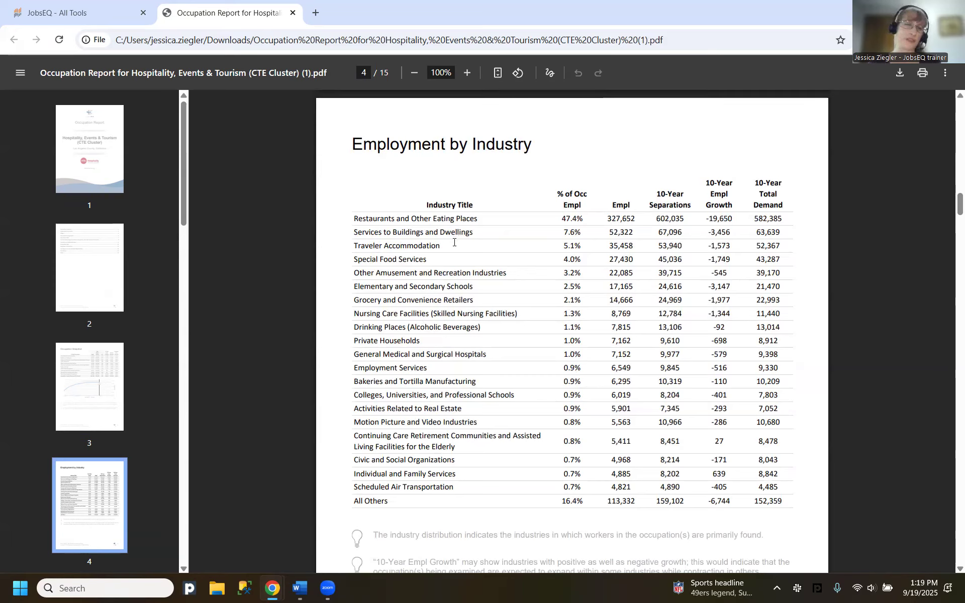
scroll(455, 247, "down", 2)
scroll(455, 247, "down", 10)
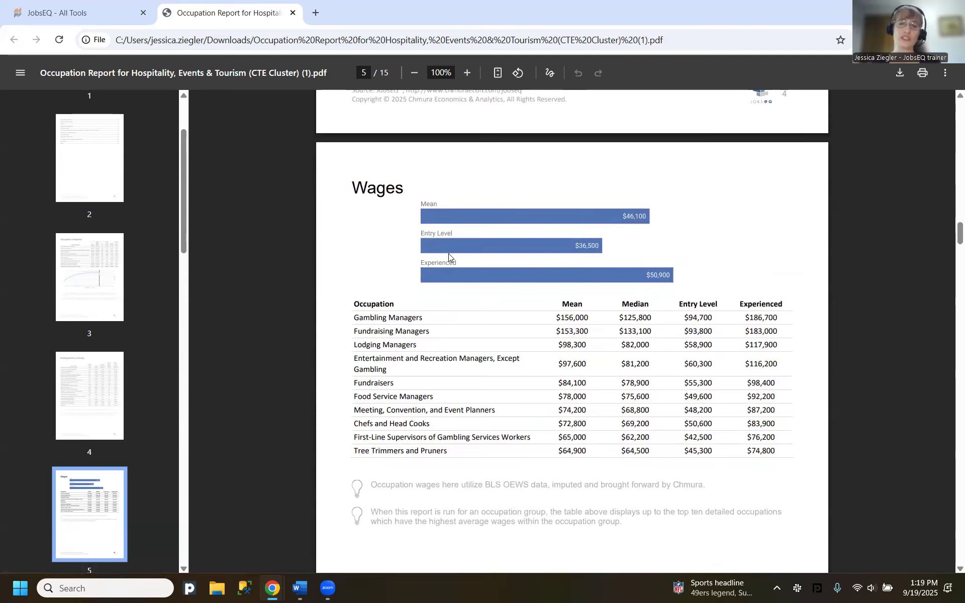
scroll(449, 252, "down", 4)
scroll(448, 257, "down", 10)
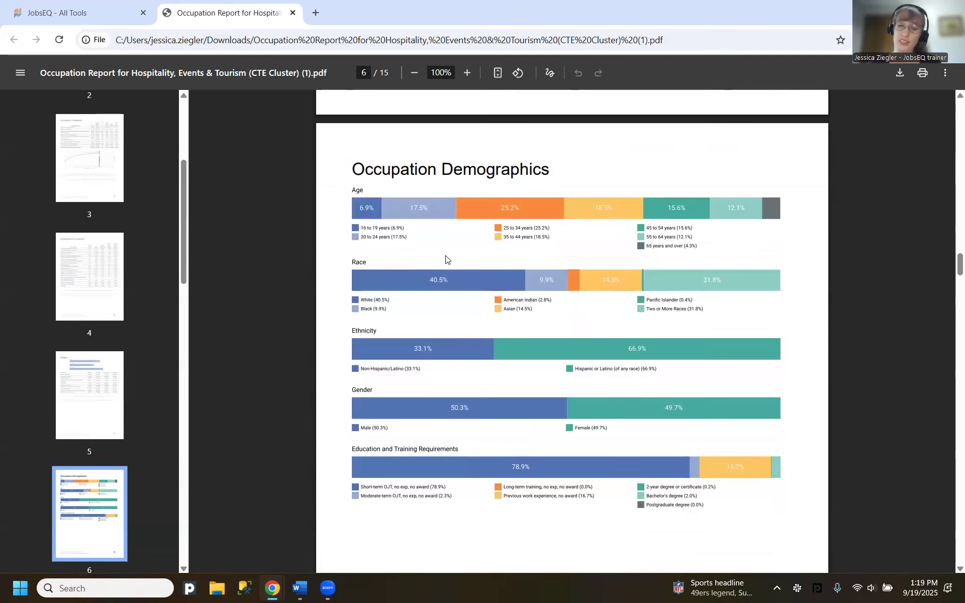
scroll(435, 270, "down", 20)
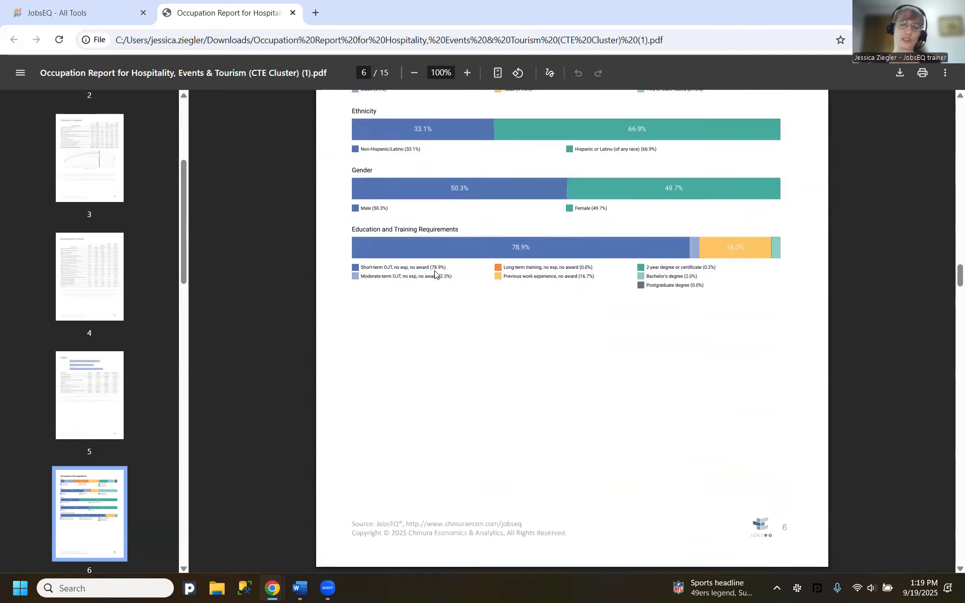
Review the report's postsecondary programs, skill and certification gaps, occupation gaps, ZCTA distribution maps and regional map.
scroll(435, 272, "down", 9)
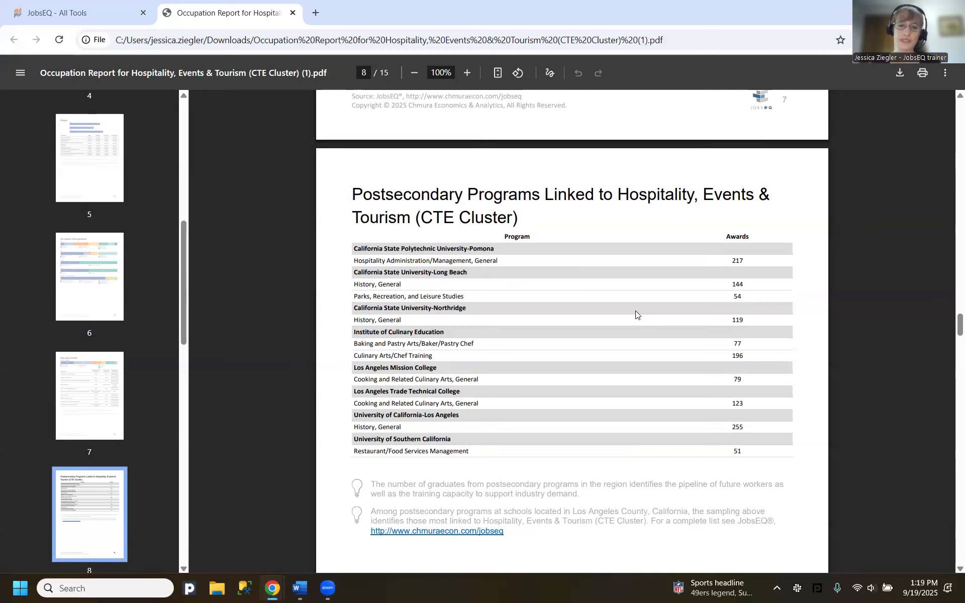
scroll(637, 316, "down", 10)
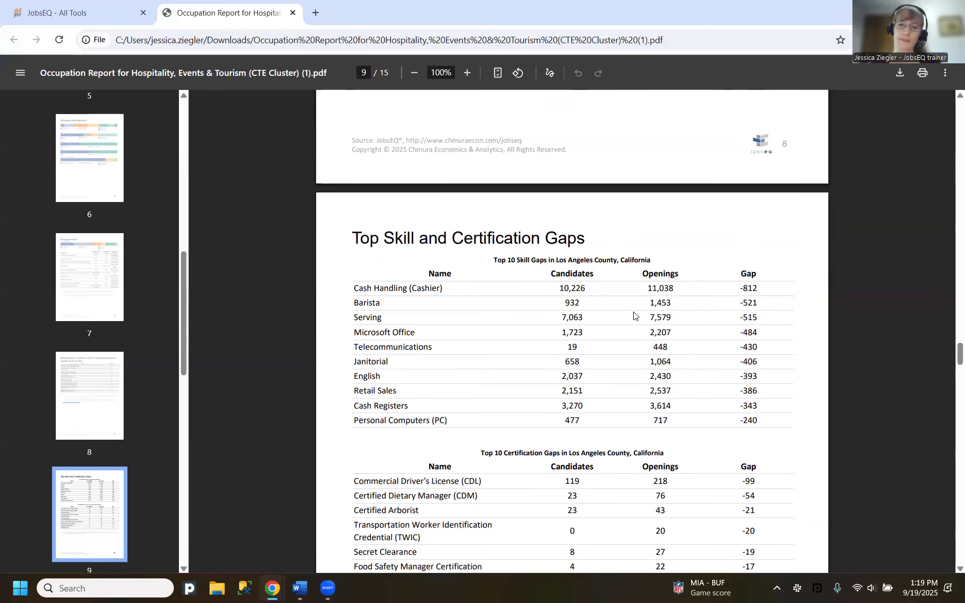
scroll(633, 317, "down", 3)
scroll(630, 318, "down", 15)
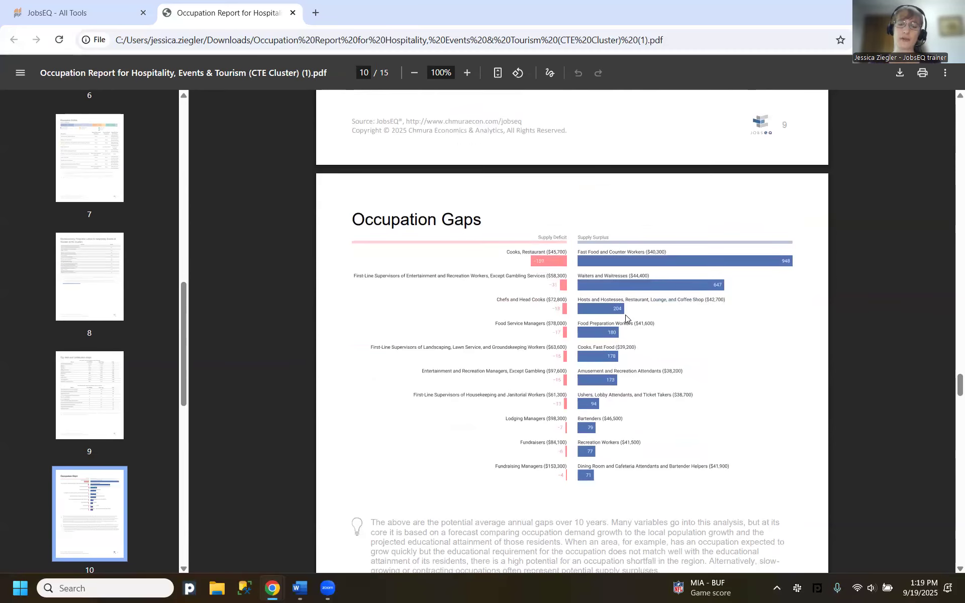
scroll(623, 314, "down", 20)
scroll(620, 307, "down", 17)
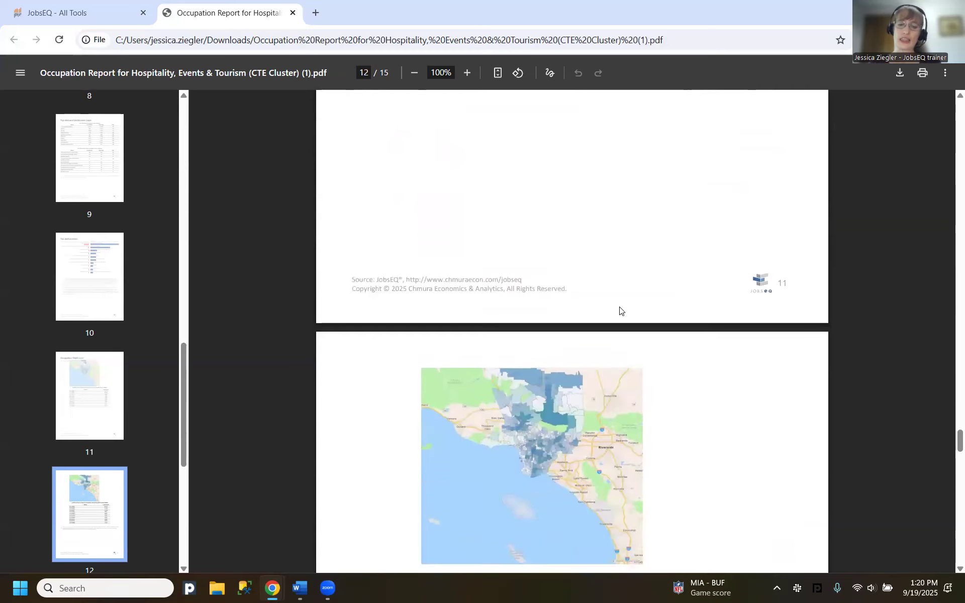
scroll(619, 307, "down", 5)
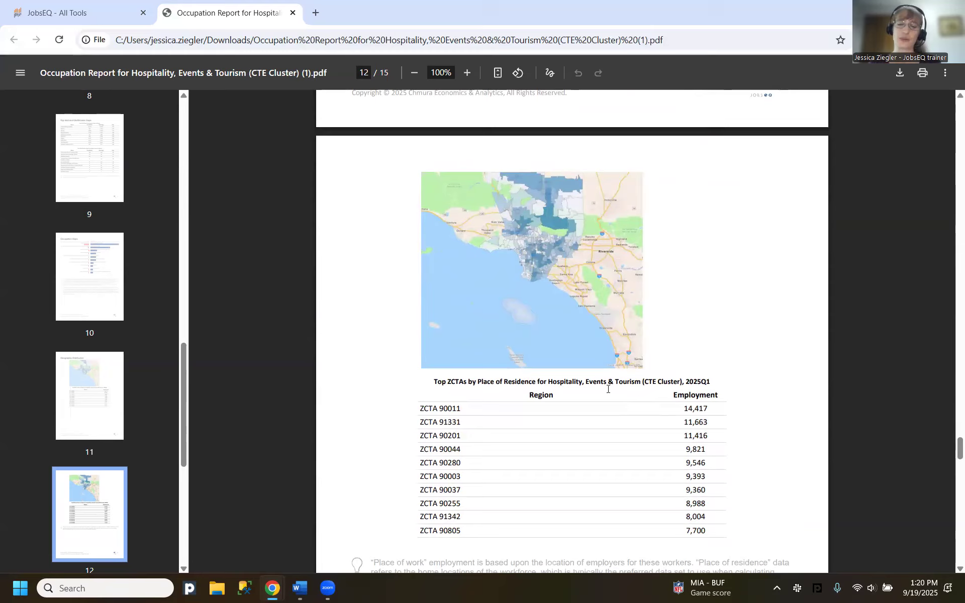
scroll(608, 387, "down", 12)
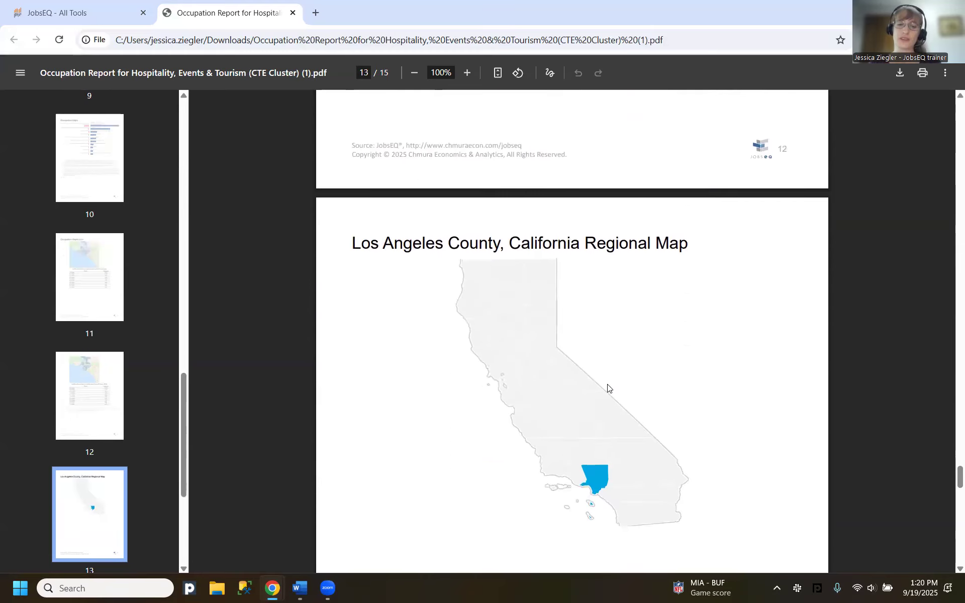
scroll(606, 379, "down", 1)
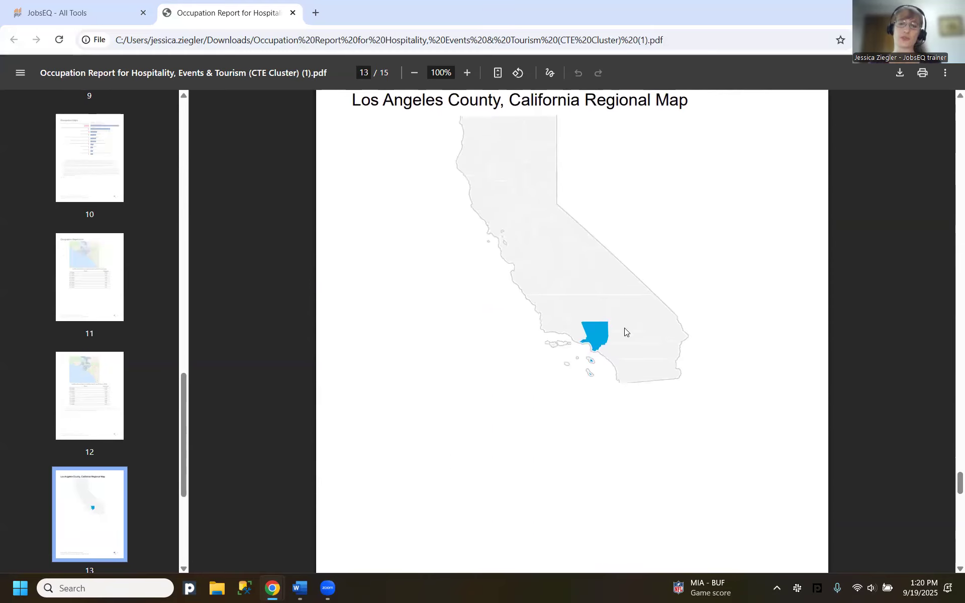
Review the report's Data Notes and FAQ pages, then close the report.
scroll(604, 338, "down", 9)
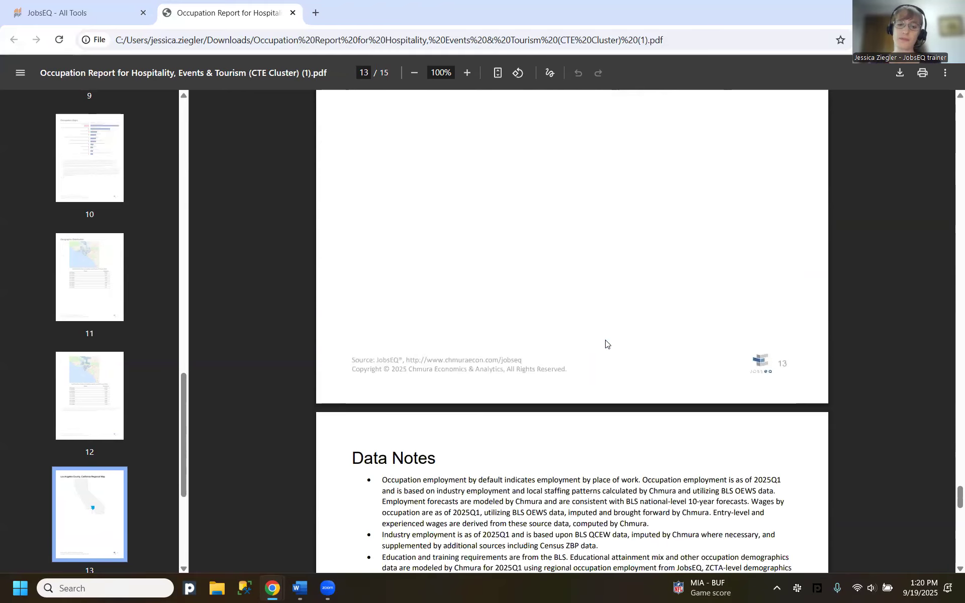
scroll(607, 343, "down", 6)
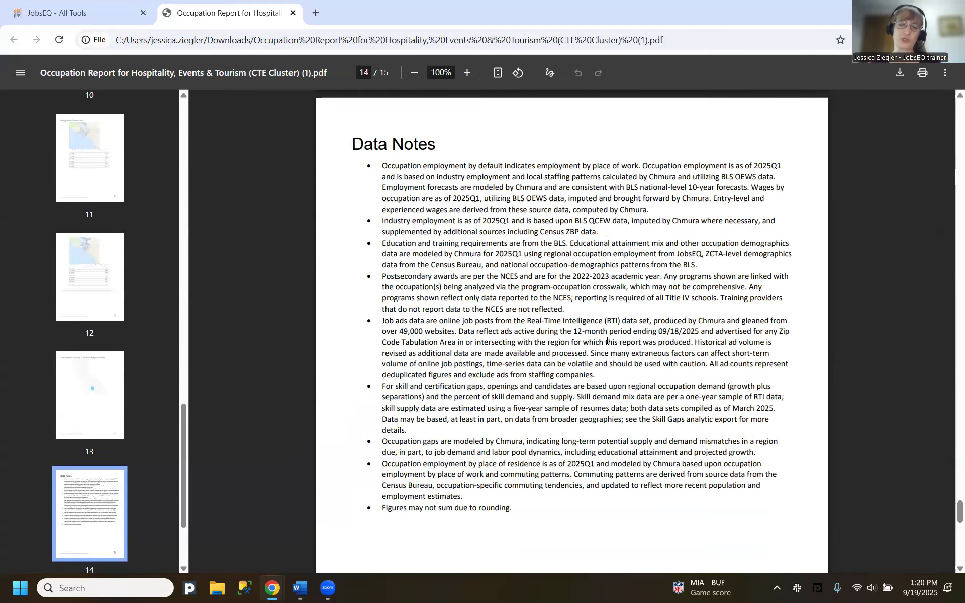
scroll(607, 347, "down", 5)
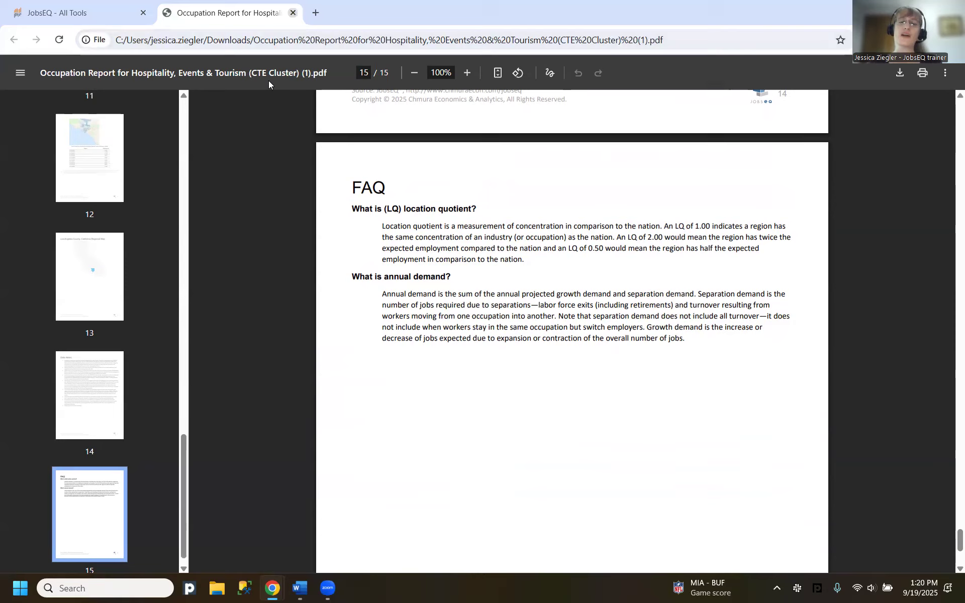
left_click(293, 13)
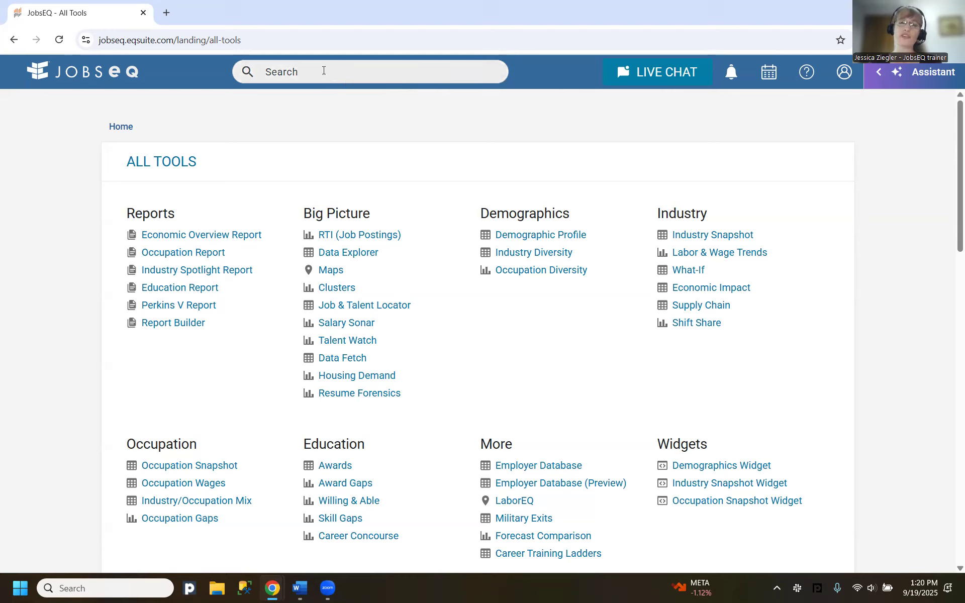
Search JobsEQ for "wages", look through the suggested analytics and occupations, and clear the search.
left_click(322, 71)
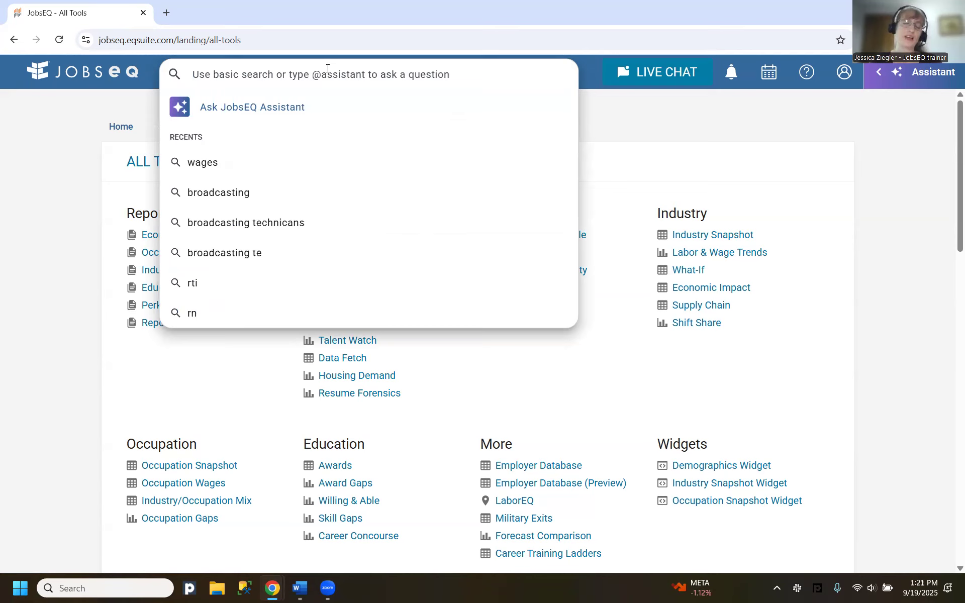
type("wages")
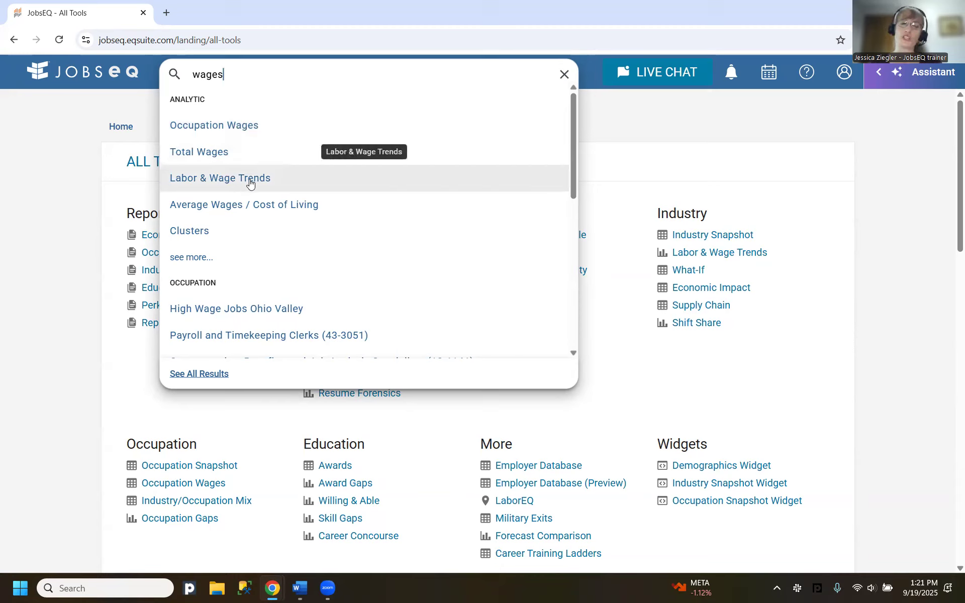
scroll(273, 189, "down", 1)
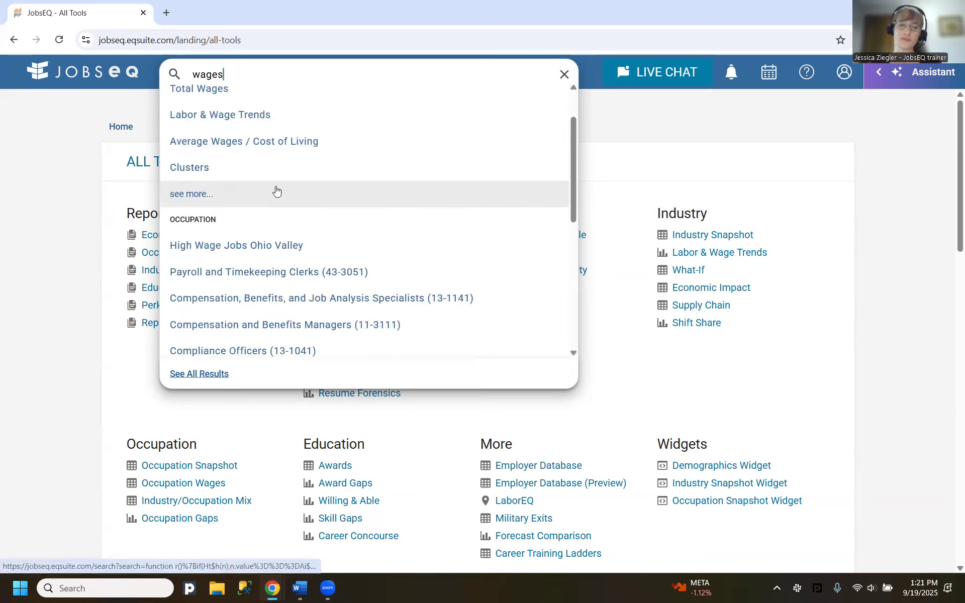
scroll(237, 151, "up", 1)
key("ctrl+a")
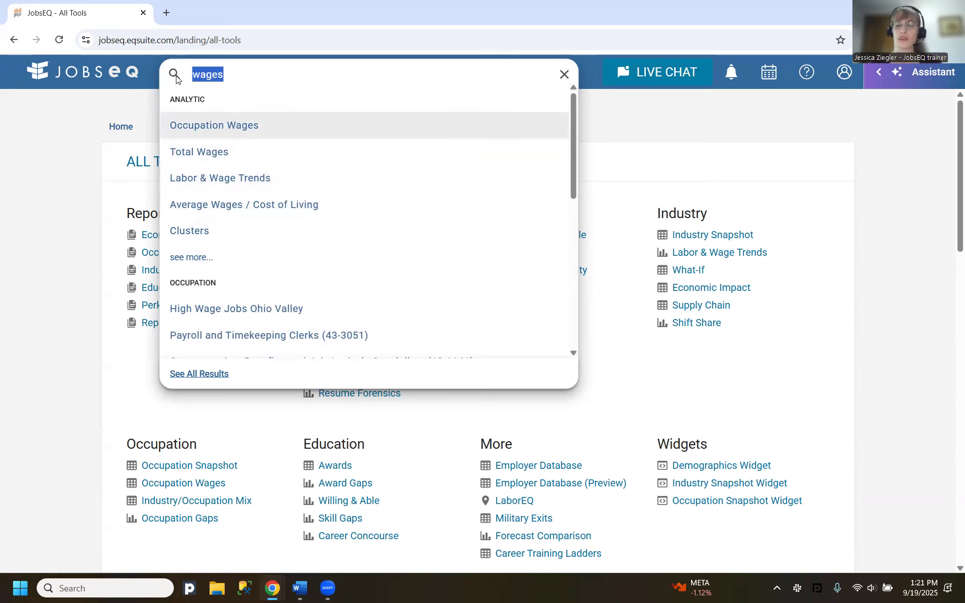
key("BackSpace")
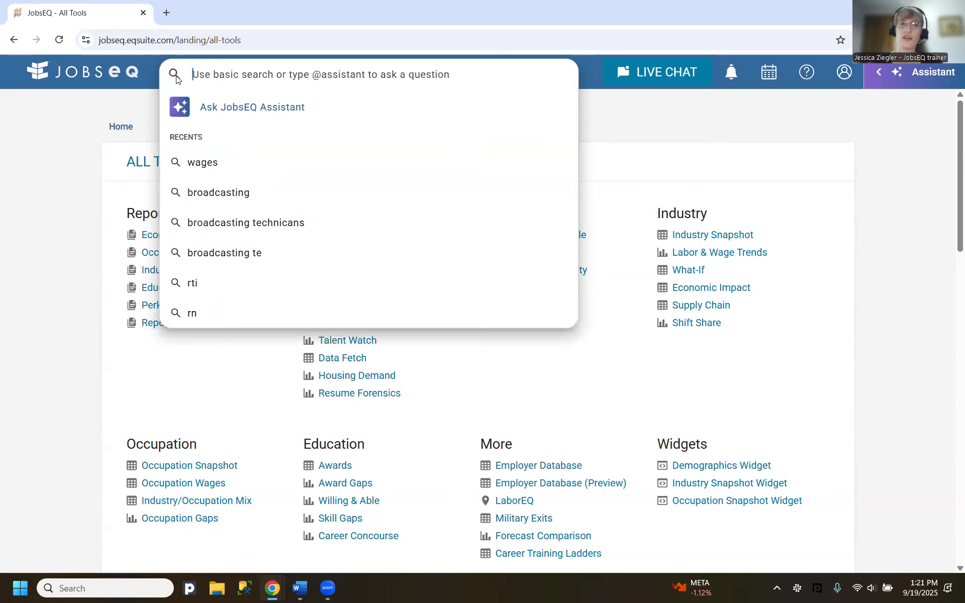
left_click(588, 130)
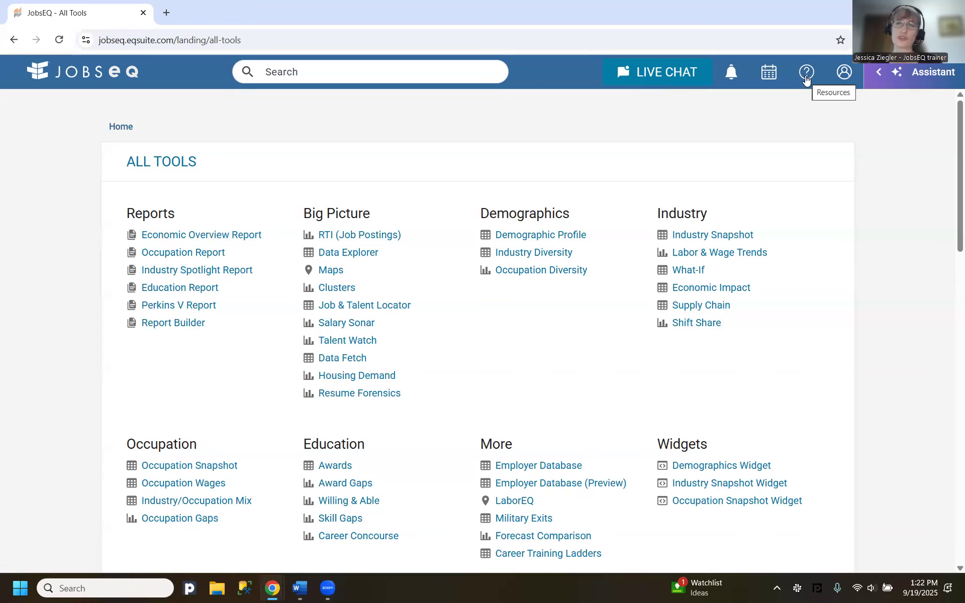
Open the Help Documentation, look through the Video Library topics, and close the help page and its side panel.
left_click(805, 78)
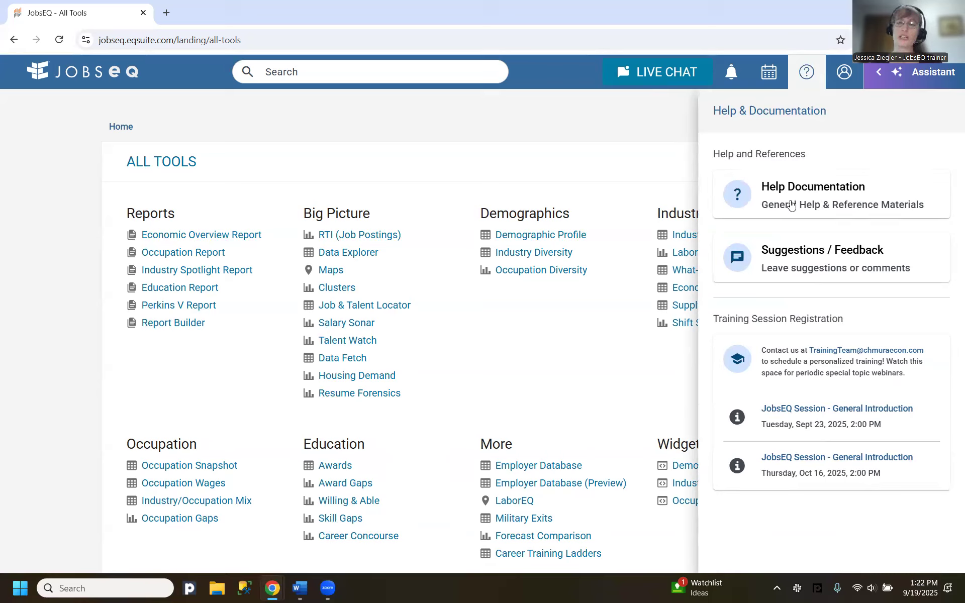
left_click(823, 206)
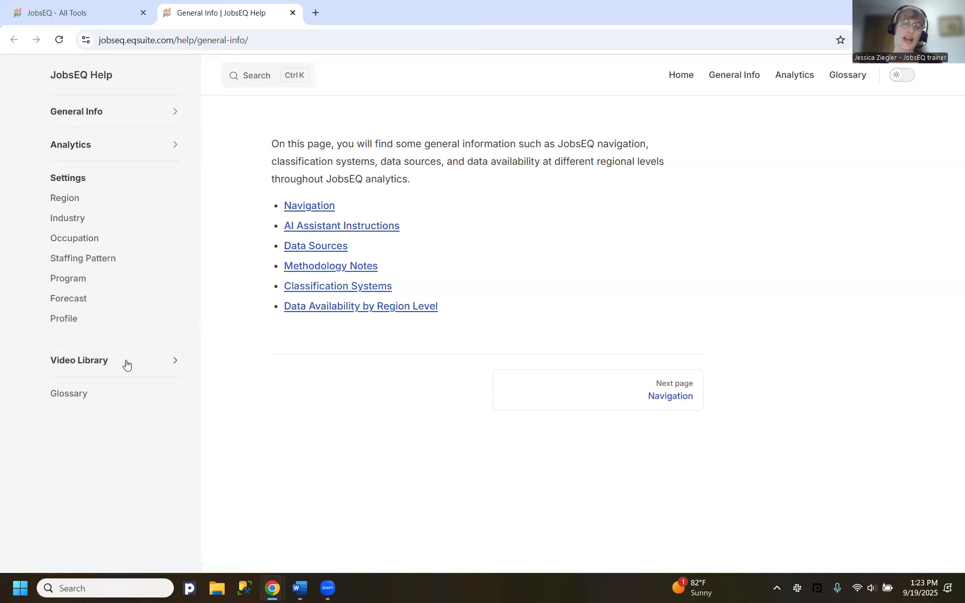
left_click(81, 362)
scroll(96, 370, "down", 5)
scroll(98, 370, "up", 1)
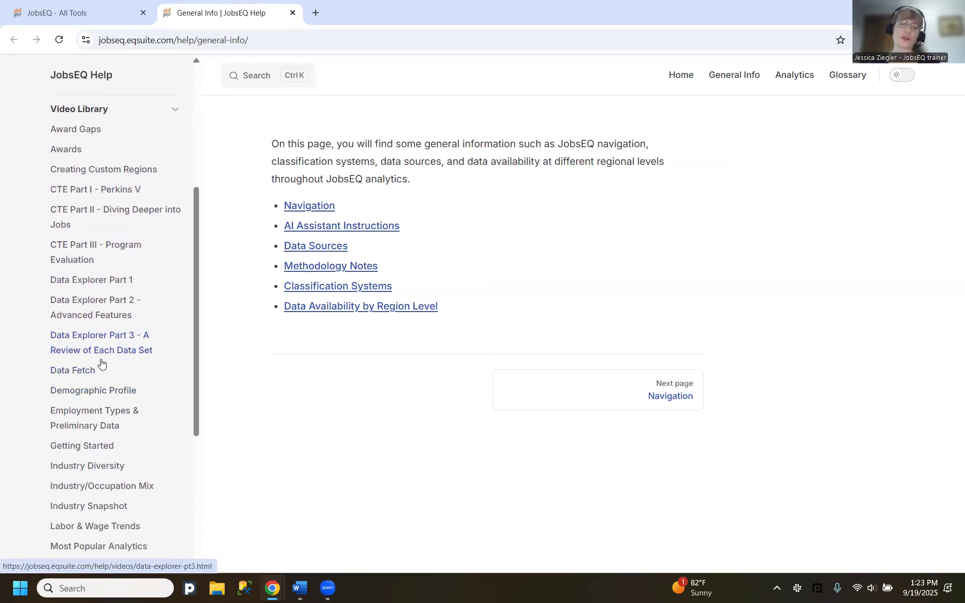
scroll(104, 362, "down", 1)
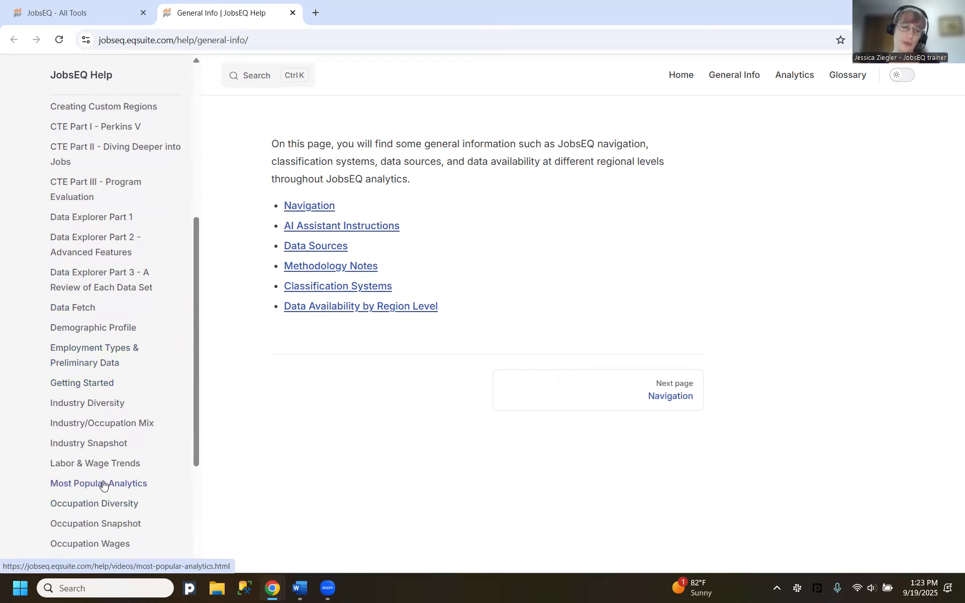
scroll(112, 486, "down", 2)
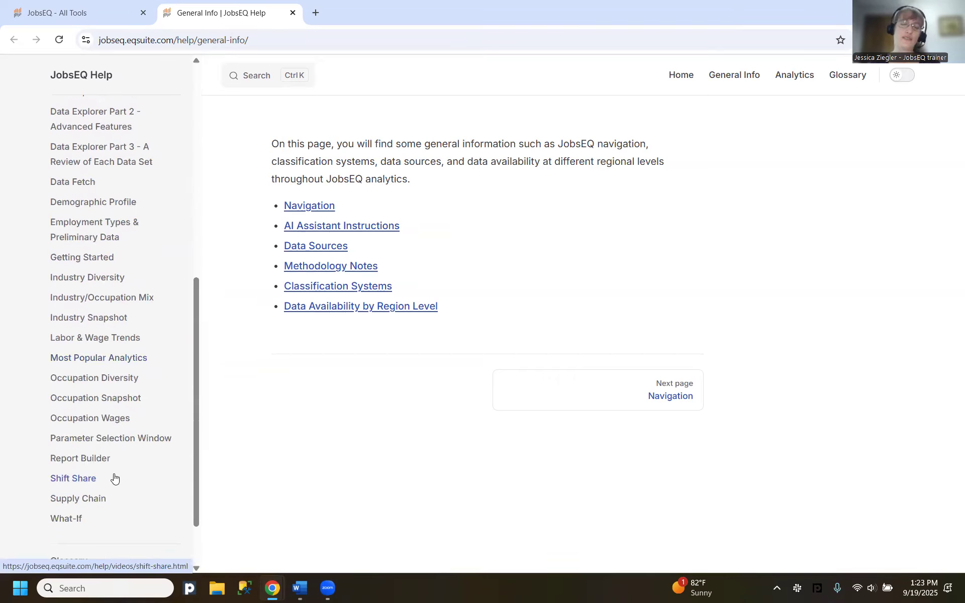
scroll(99, 471, "up", 4)
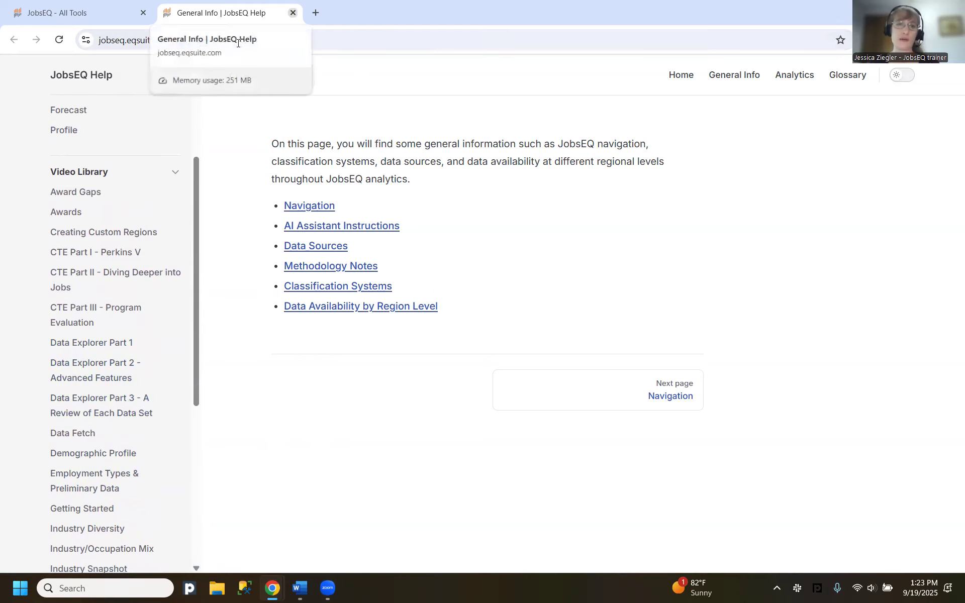
left_click(293, 12)
left_click(516, 300)
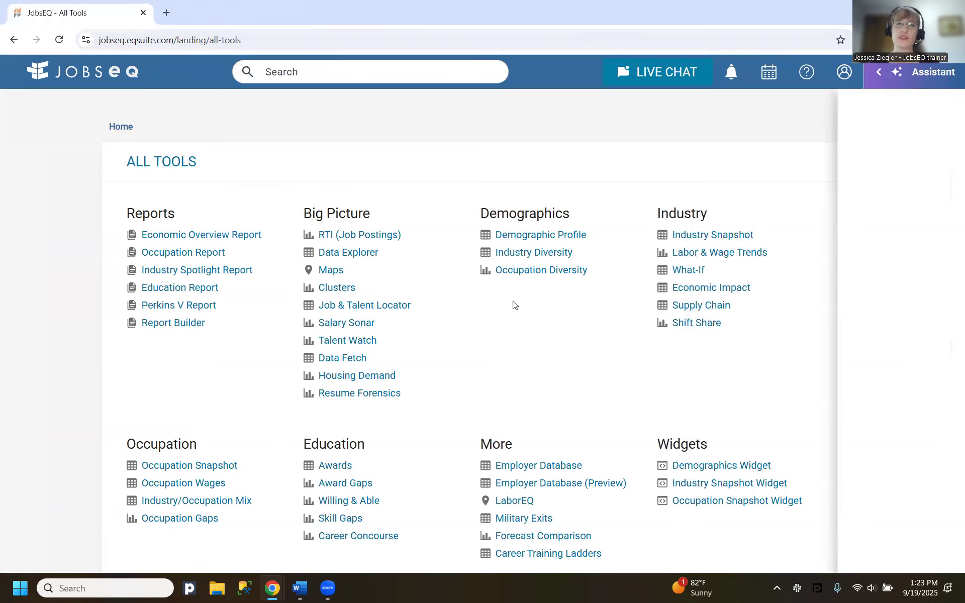
Open the Demand section of JobsEQ for Education and review its analyses by industry, more demand analyses and by occupation.
left_click(116, 127)
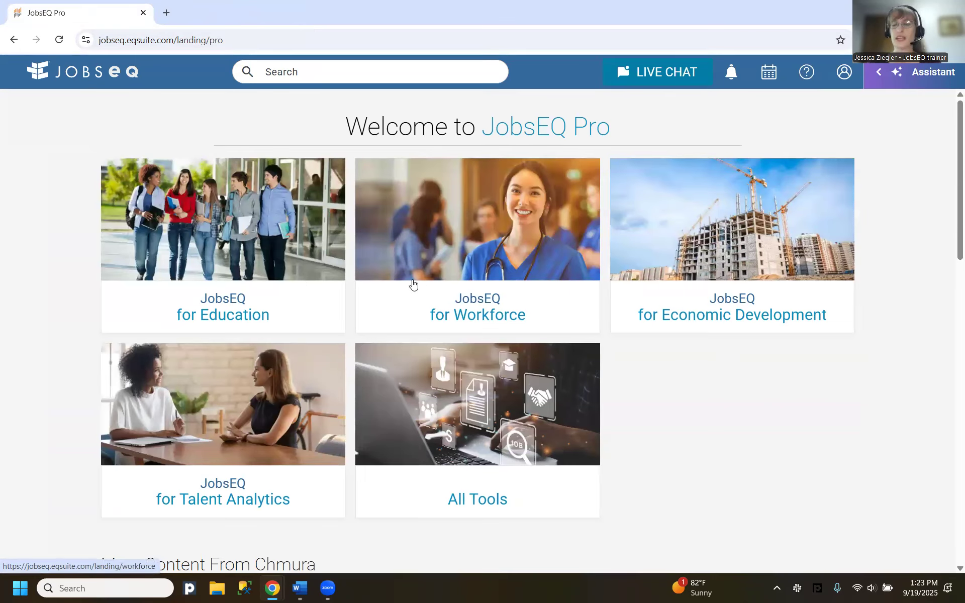
left_click(256, 267)
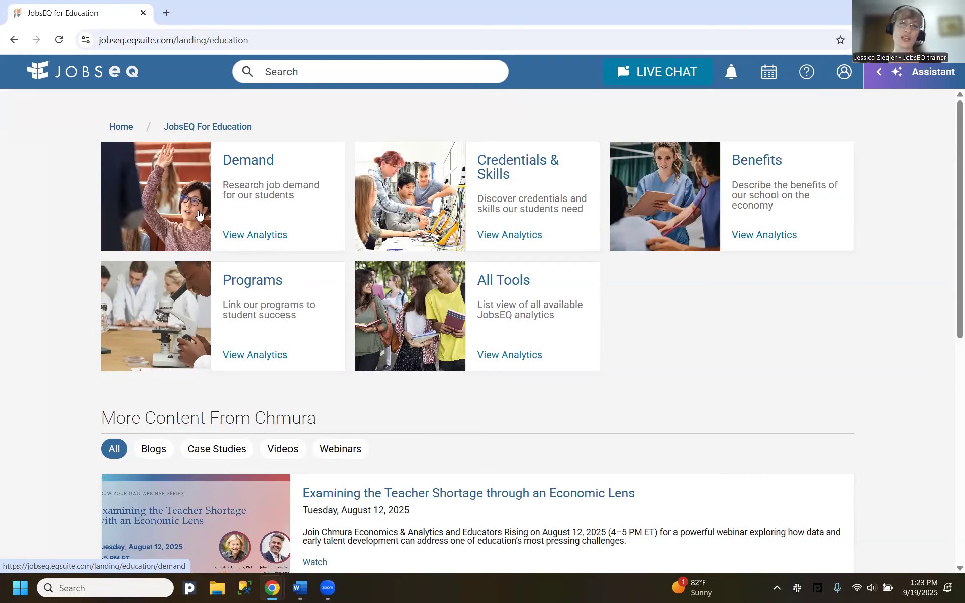
left_click(276, 205)
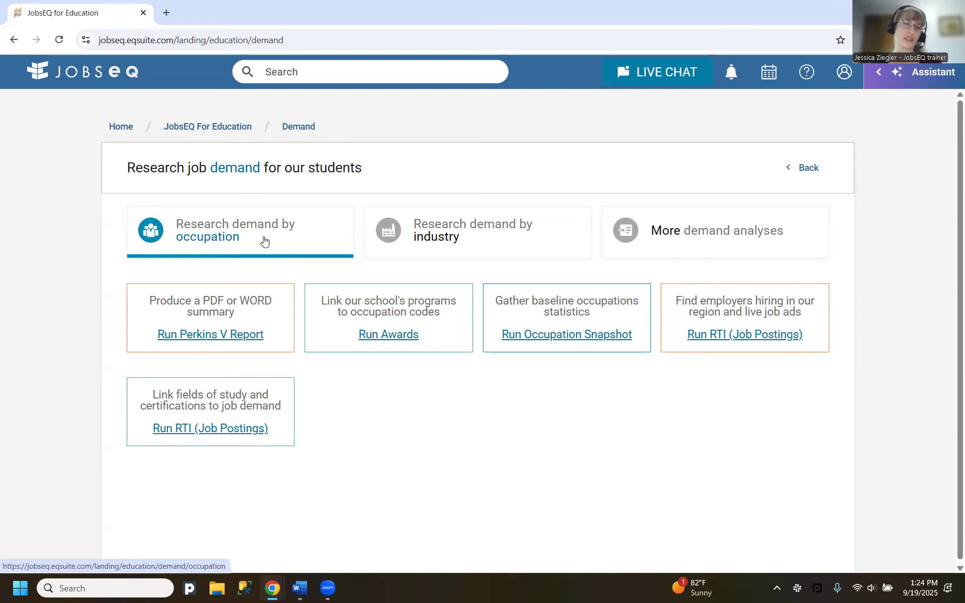
left_click(502, 235)
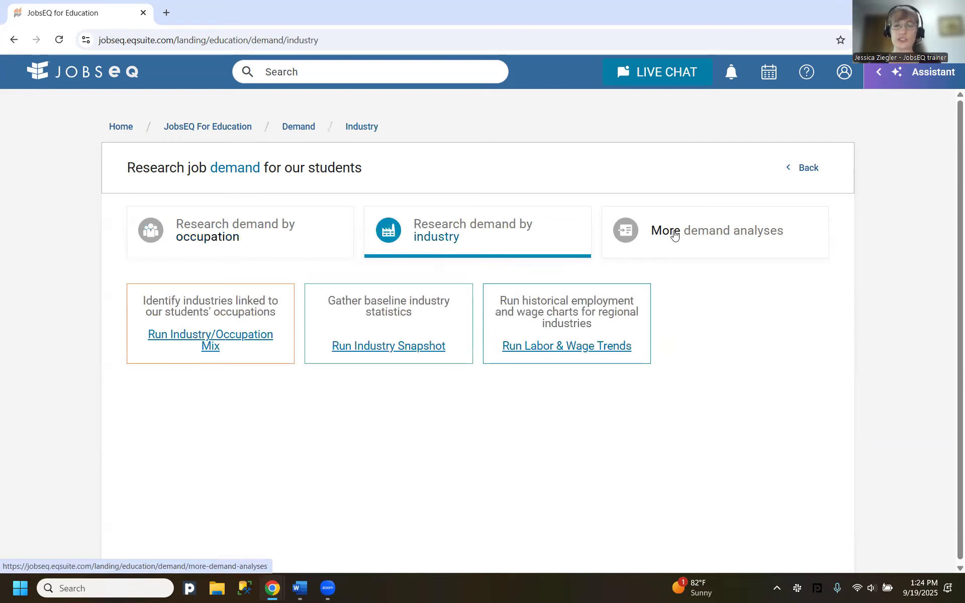
left_click(722, 234)
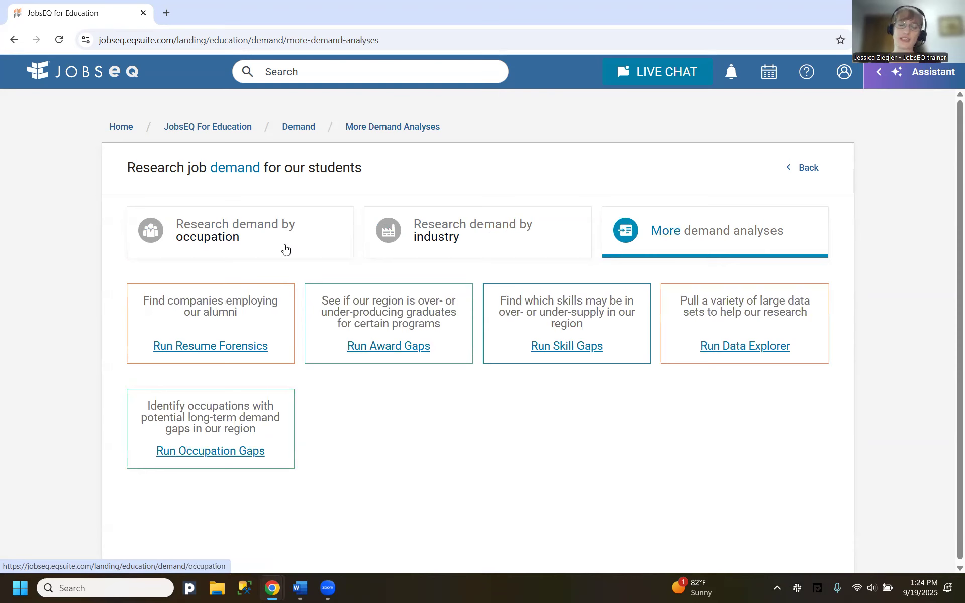
left_click(243, 242)
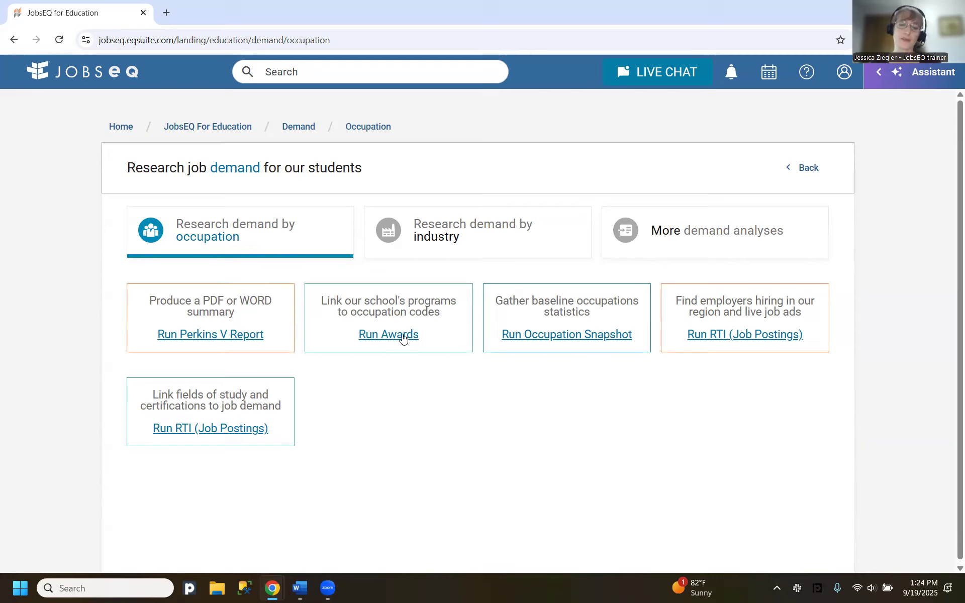
Open the Occupation Snapshot from the demand-by-occupation analyses and return to the JobsEQ for Education page.
left_click(577, 340)
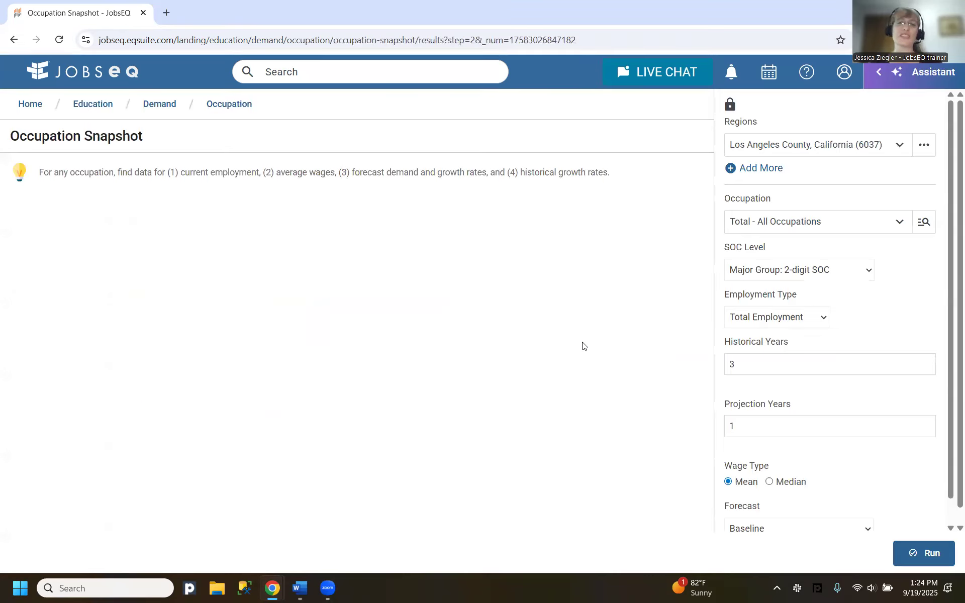
left_click(169, 109)
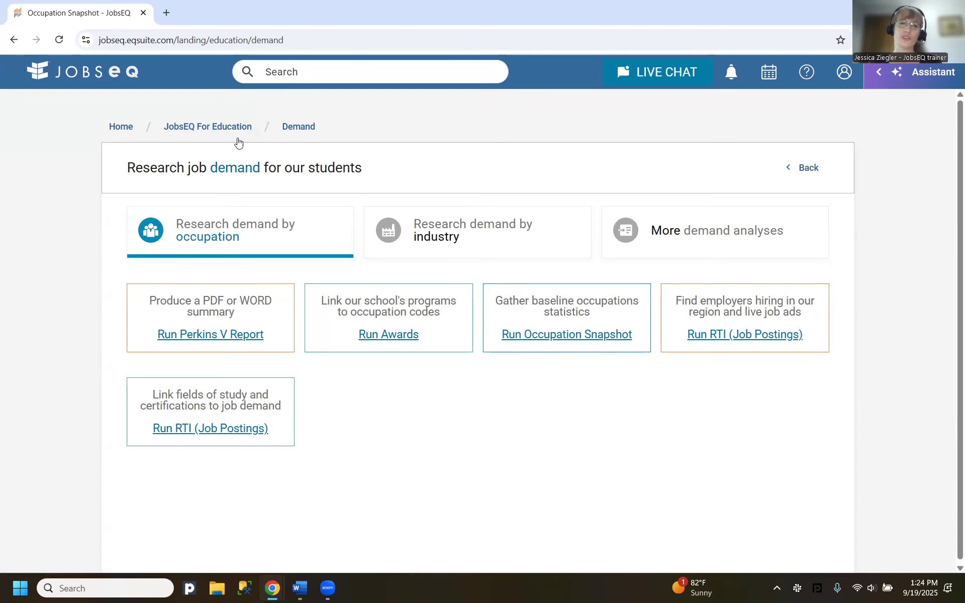
left_click(241, 142)
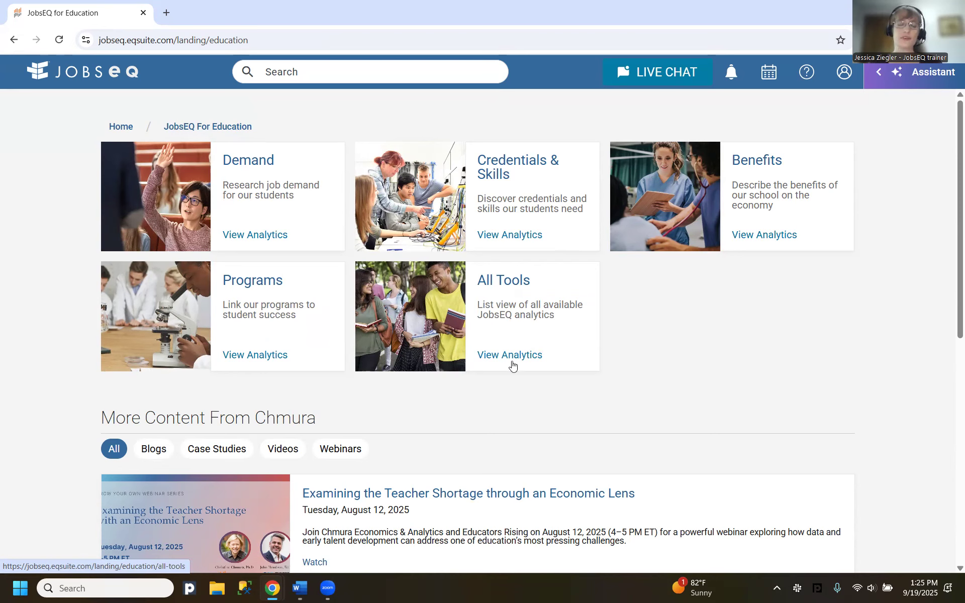
Open the All Tools list of JobsEQ for Education and look through the available analytics.
left_click(564, 331)
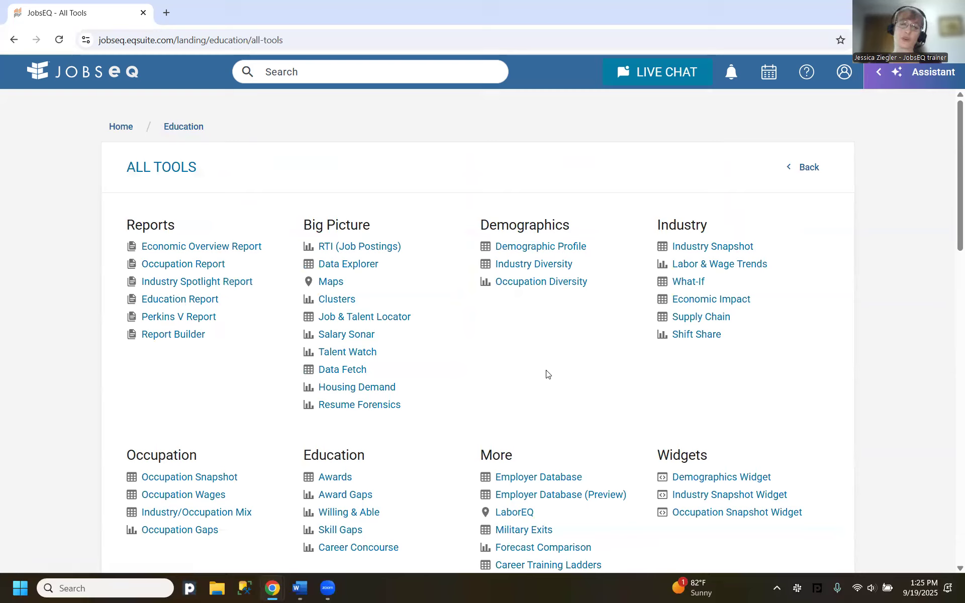
scroll(522, 367, "down", 1)
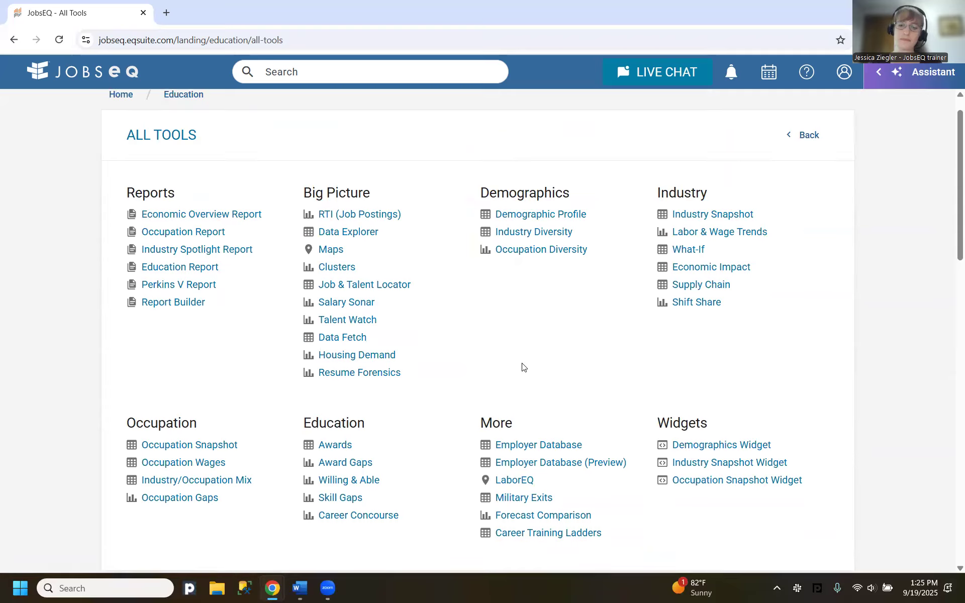
scroll(522, 367, "down", 2)
scroll(523, 368, "up", 3)
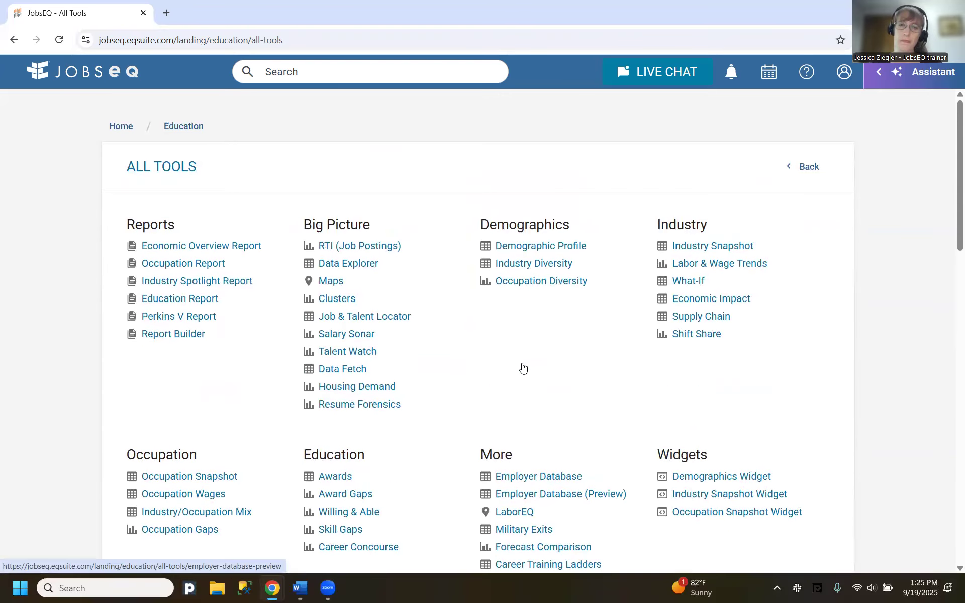